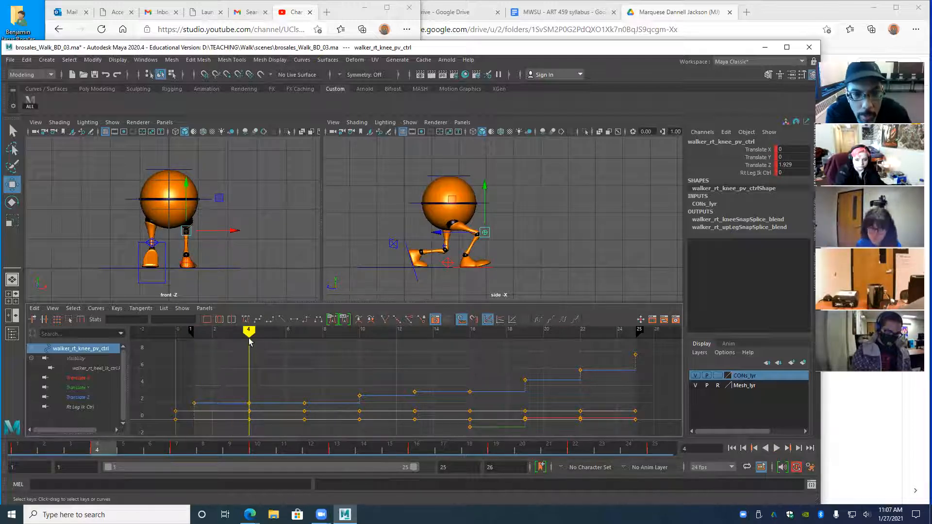
- Scrub the knee animation through frames 7, 12, 13, 22 and 25, then play the walk cycle
mouse_move(249, 342)
mouse_down()
mouse_move(302, 347)
mouse_move(324, 334)
mouse_move(359, 341)
mouse_up()
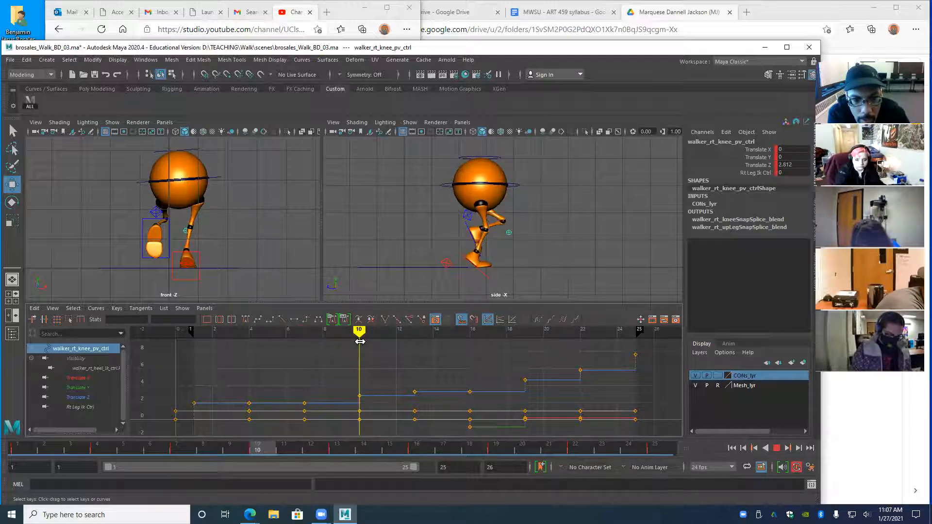
click(397, 334)
drag(397, 336, 525, 338)
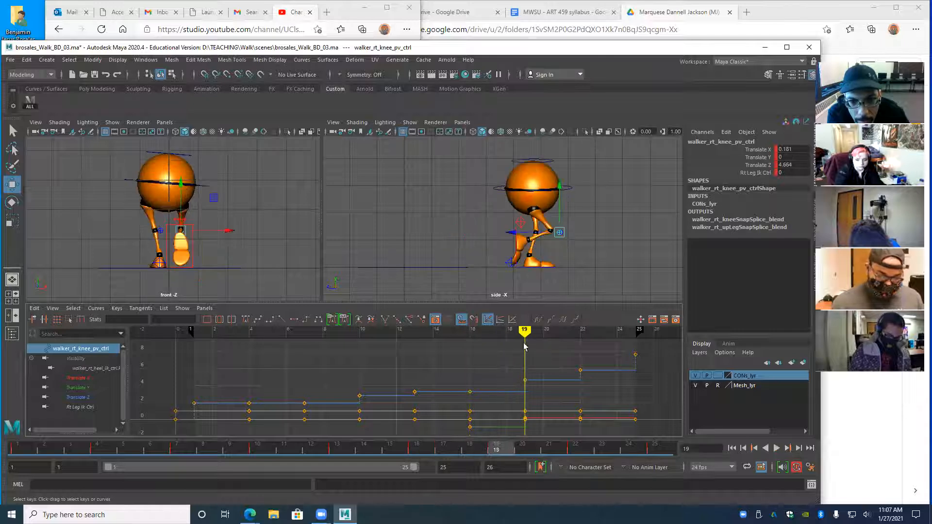
drag(524, 338, 580, 342)
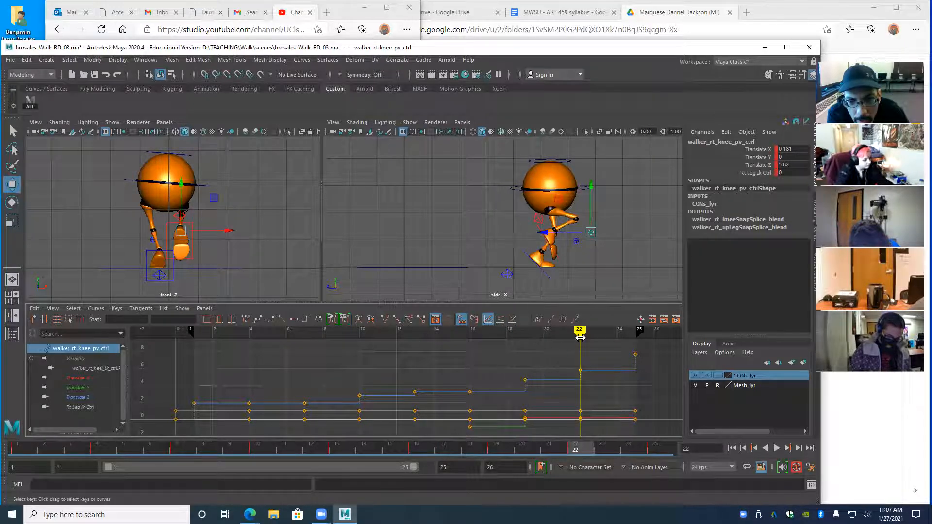
drag(578, 332, 634, 343)
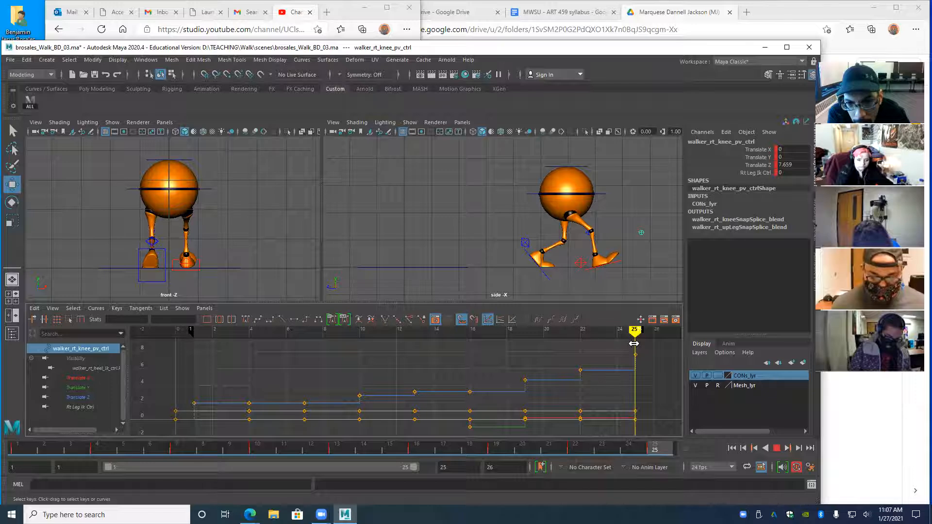
drag(634, 343, 204, 374)
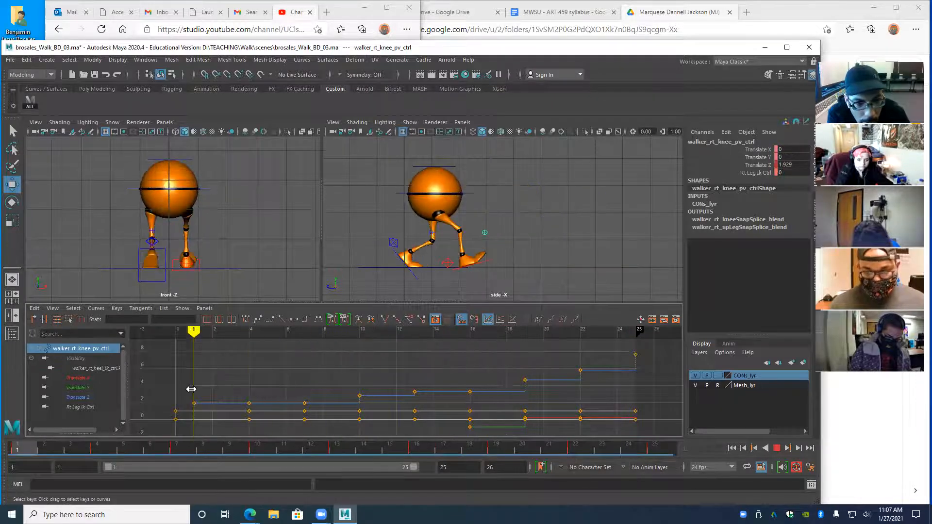
mouse_move(315, 375)
mouse_down()
mouse_move(586, 366)
mouse_move(252, 389)
mouse_move(190, 405)
mouse_up()
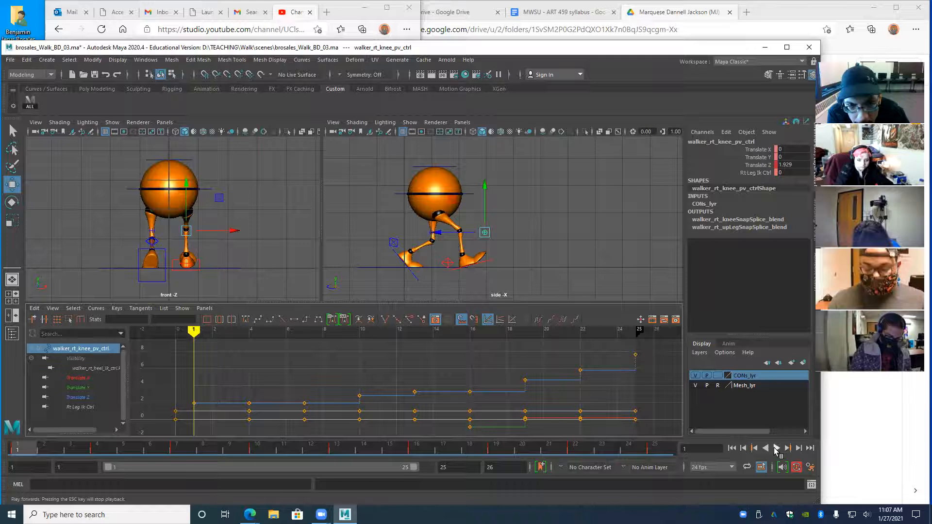
click(776, 450)
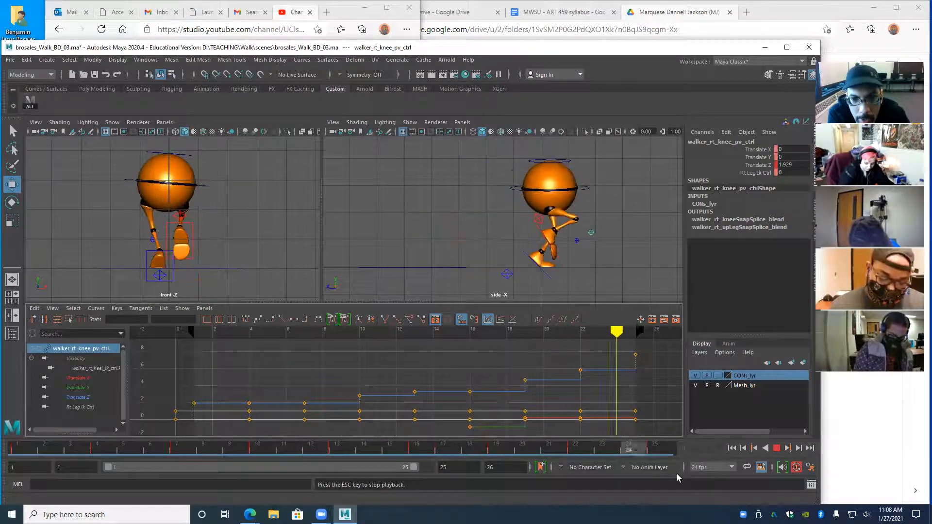
click(775, 448)
mouse_move(294, 451)
mouse_down()
mouse_move(5, 448)
mouse_move(336, 461)
mouse_move(651, 443)
mouse_move(340, 463)
mouse_up()
key(alt+v)
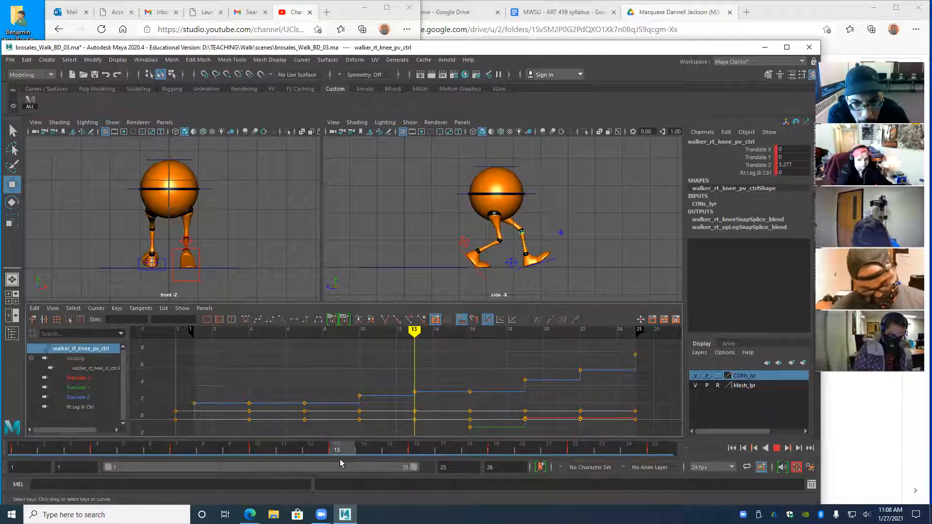
drag(339, 462, 6, 473)
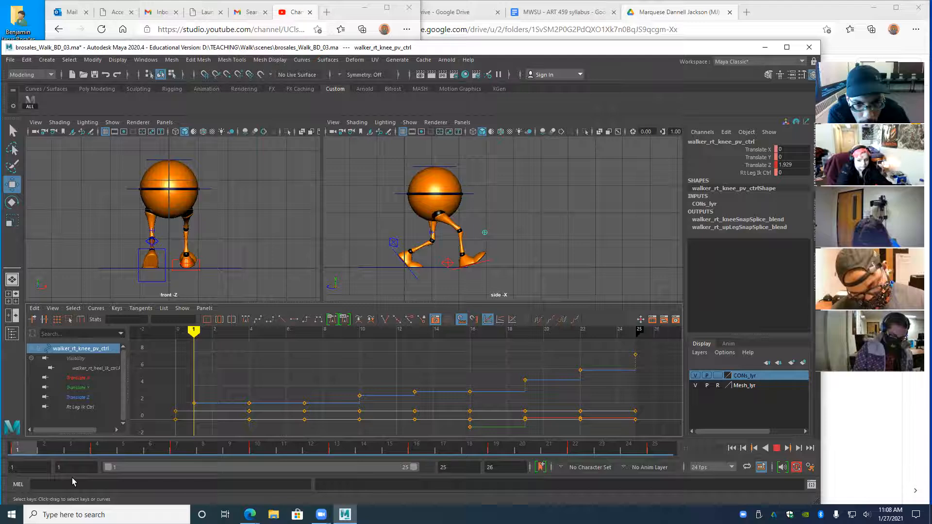
click(751, 446)
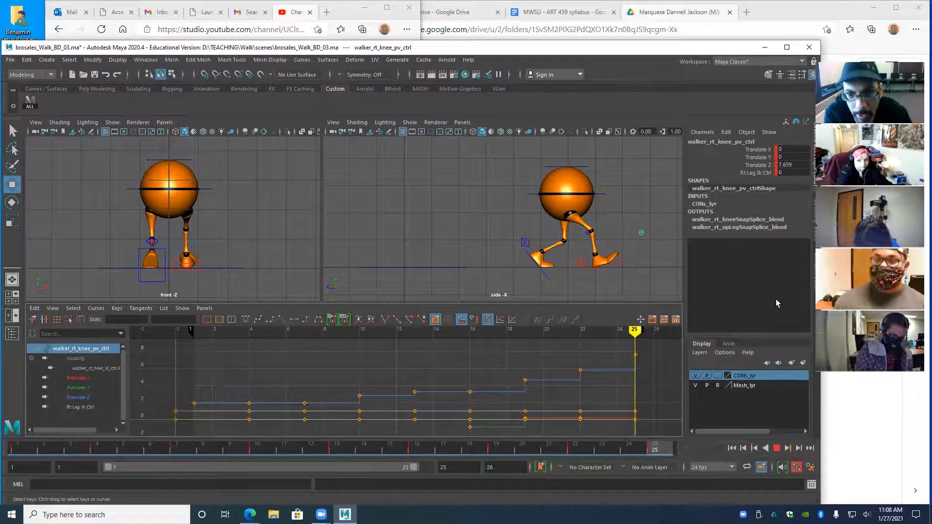
- Scrub and replay the looping walk, checking the frame-7 and frame-8 poses, and end at frame 1
drag(777, 303, 333, 335)
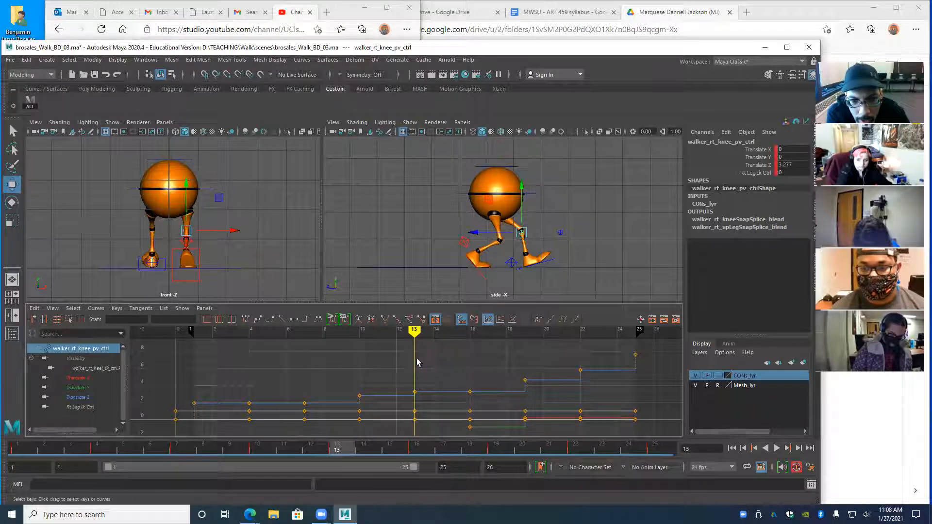
mouse_move(409, 335)
mouse_down()
mouse_move(231, 340)
mouse_move(542, 360)
mouse_move(281, 382)
mouse_move(516, 382)
mouse_move(213, 400)
mouse_move(241, 404)
mouse_up()
mouse_move(368, 403)
mouse_down()
mouse_move(488, 408)
mouse_move(251, 435)
mouse_move(475, 439)
mouse_move(252, 460)
mouse_move(358, 460)
mouse_move(587, 433)
mouse_move(322, 454)
mouse_move(445, 459)
mouse_move(578, 444)
mouse_move(259, 452)
mouse_move(577, 458)
mouse_up()
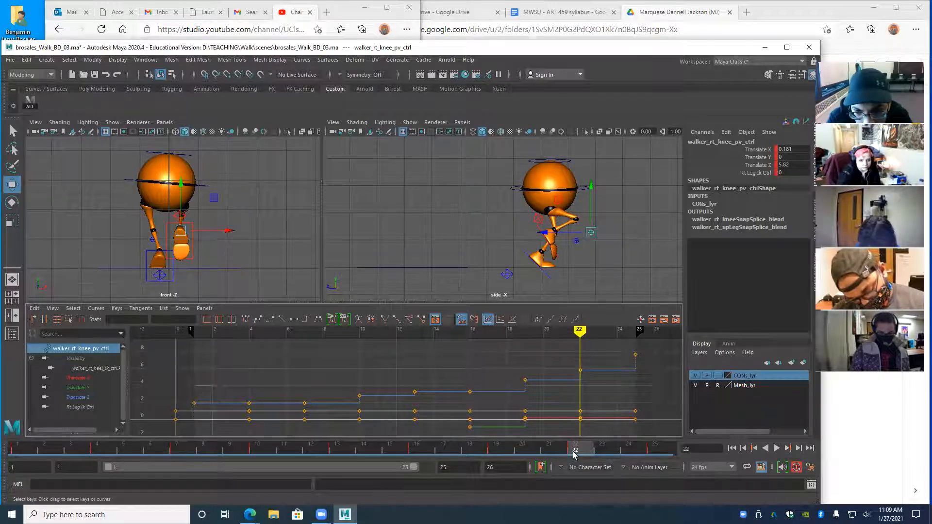
key(alt+v)
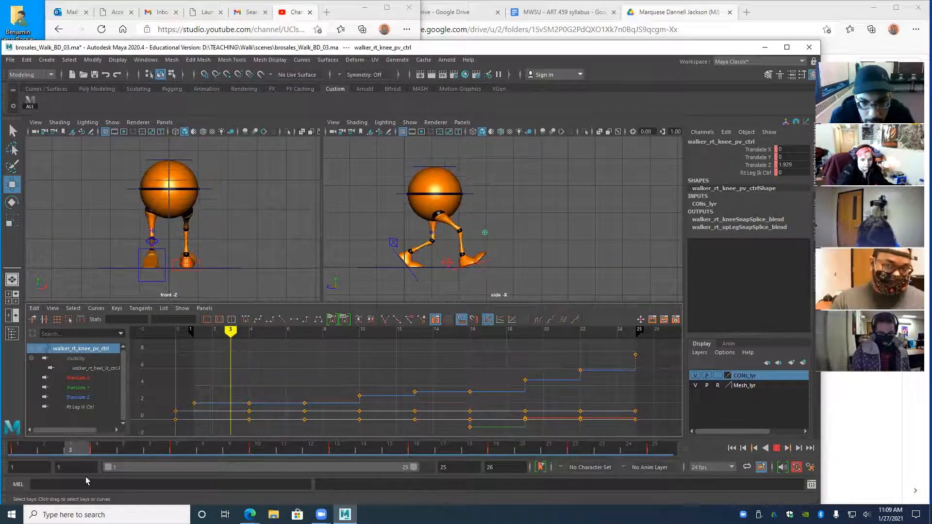
drag(43, 449, 6, 456)
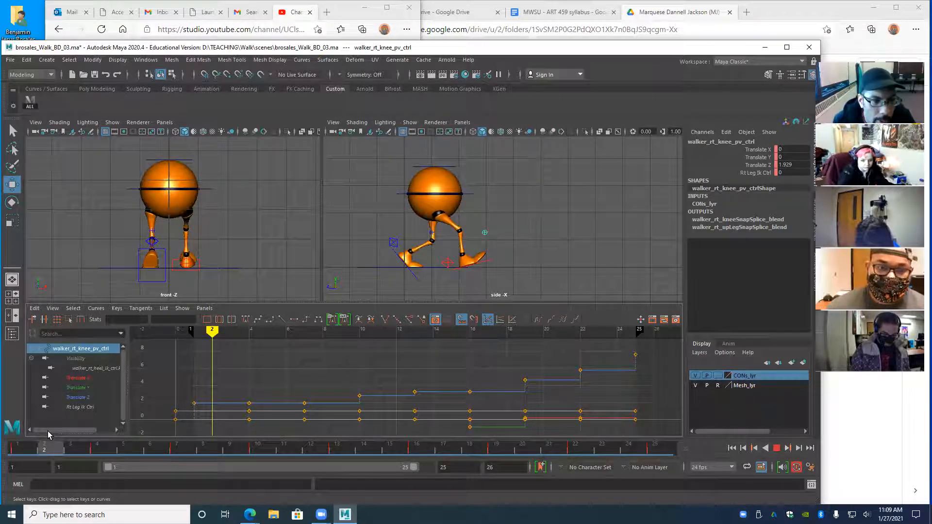
click(17, 455)
click(16, 459)
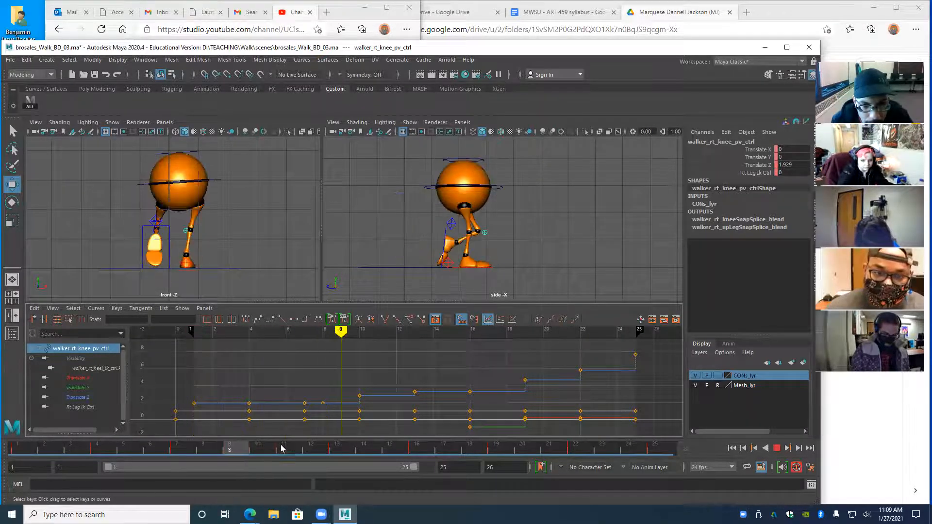
click(21, 460)
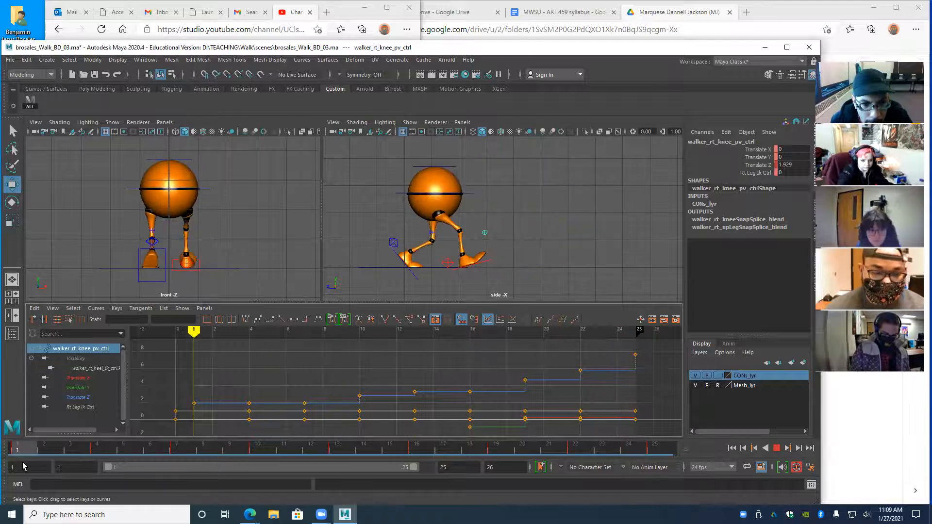
click(203, 461)
key(Escape)
click(7, 451)
key(alt+v)
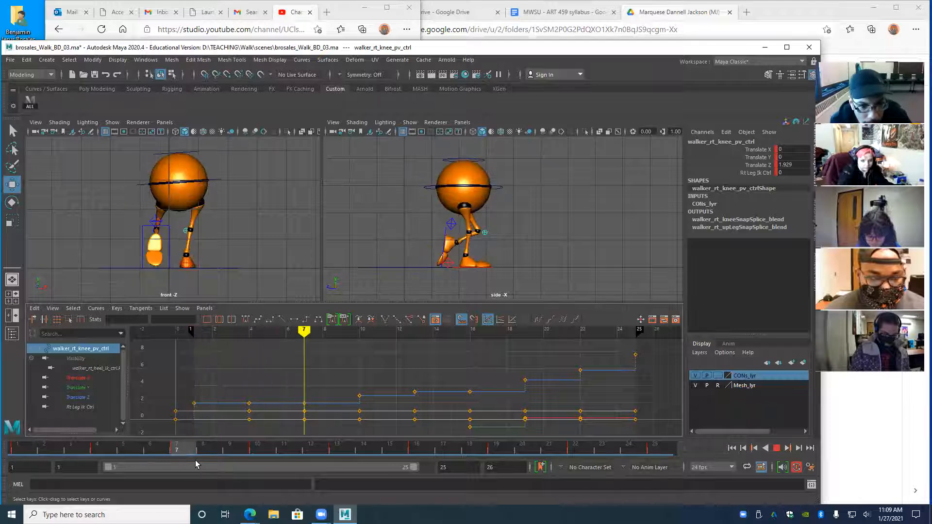
drag(177, 461, 104, 461)
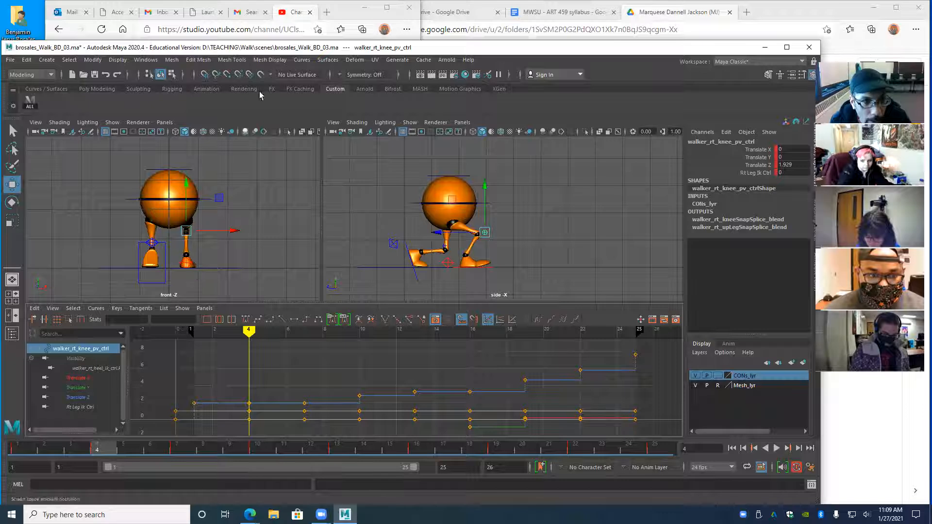
- Select all rig controls and delete every key at frame 4 in the Graph Editor
click(37, 105)
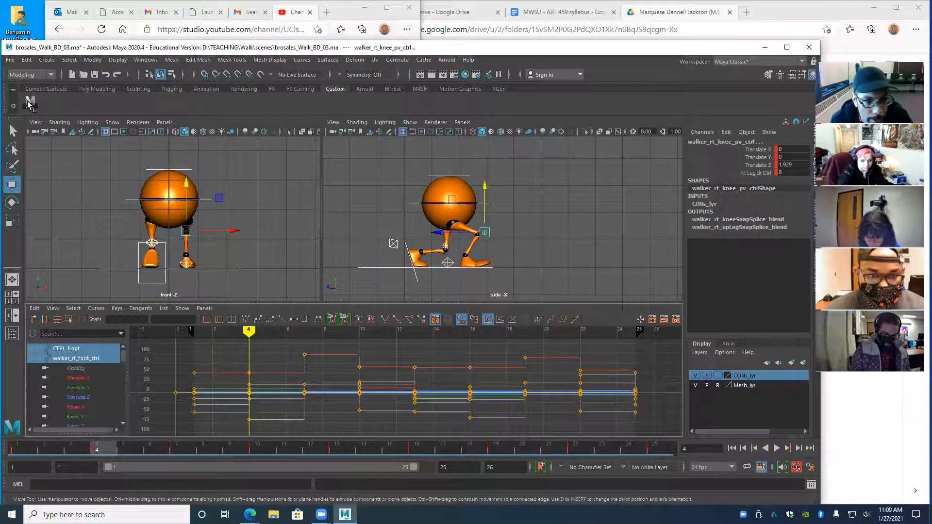
alt+right_drag(431, 418, 393, 392)
drag(308, 348, 334, 431)
key(Delete)
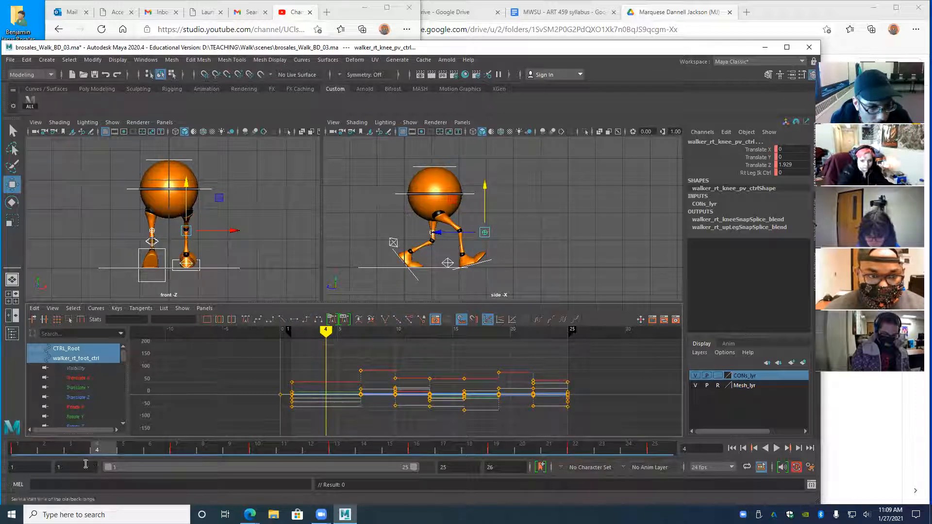
- Scrub from frame 1 past frame 4 to review the walk without those keys
click(6, 451)
drag(6, 451, 96, 464)
drag(37, 464, 108, 486)
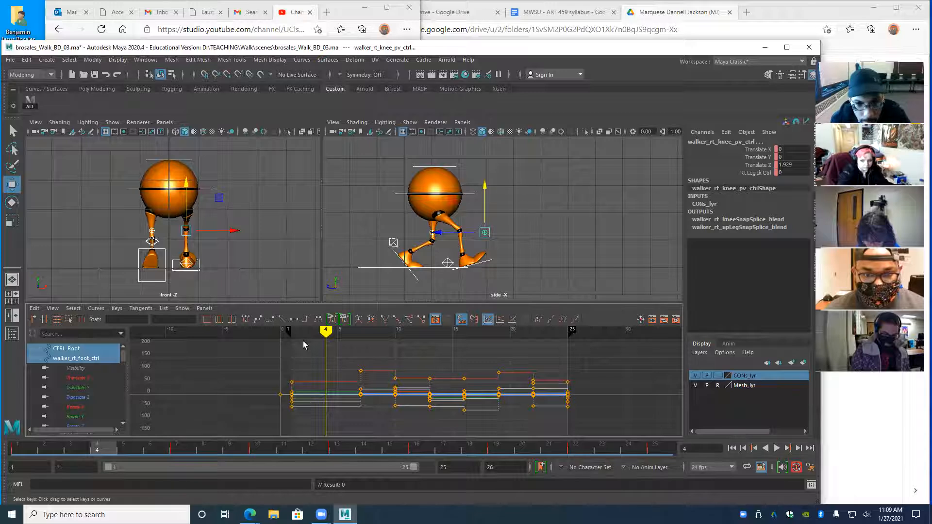
- Reselect all rig controls, key every control at frame 4, and check the pose
click(30, 102)
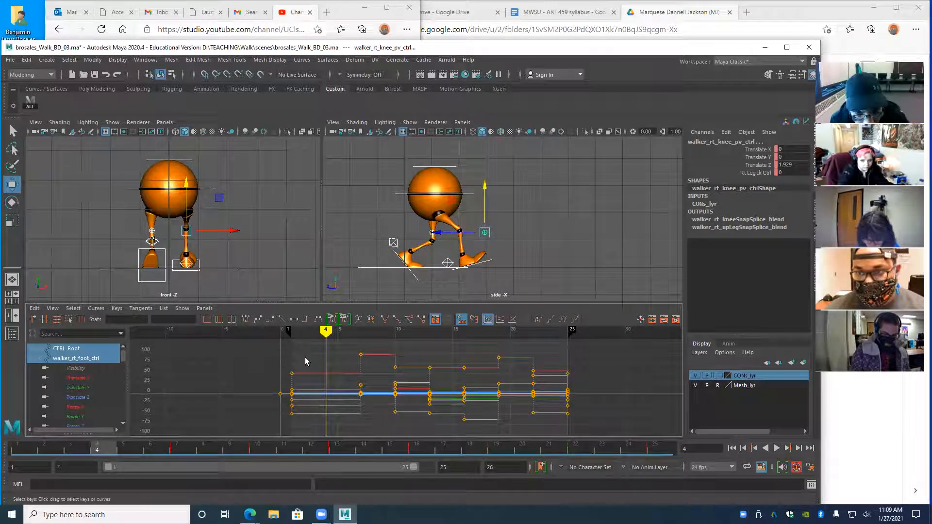
key(s)
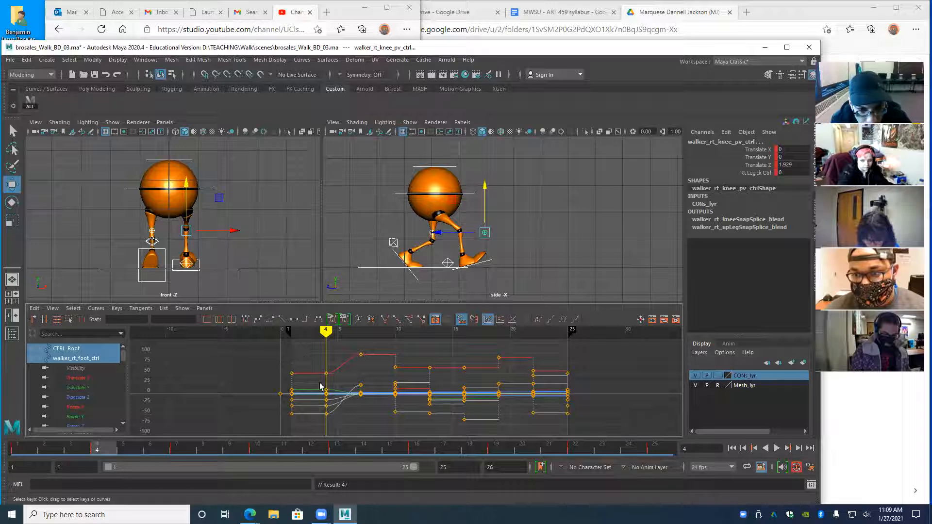
mouse_move(329, 333)
mouse_down()
mouse_move(358, 336)
mouse_move(324, 340)
mouse_move(370, 342)
mouse_move(325, 344)
mouse_move(377, 429)
mouse_up()
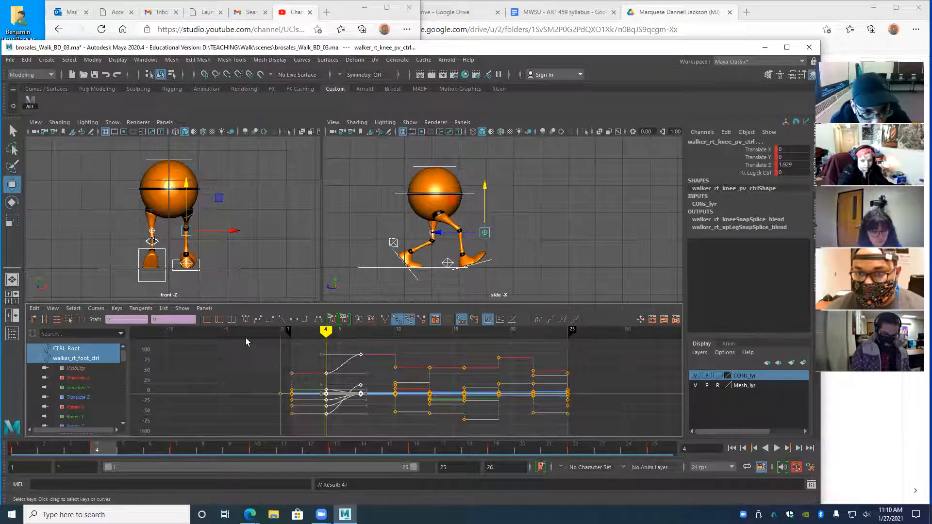
- Make the keys from frame 4 to 7 stepped, check frames 4–6, then select CTRL_Main
click(306, 319)
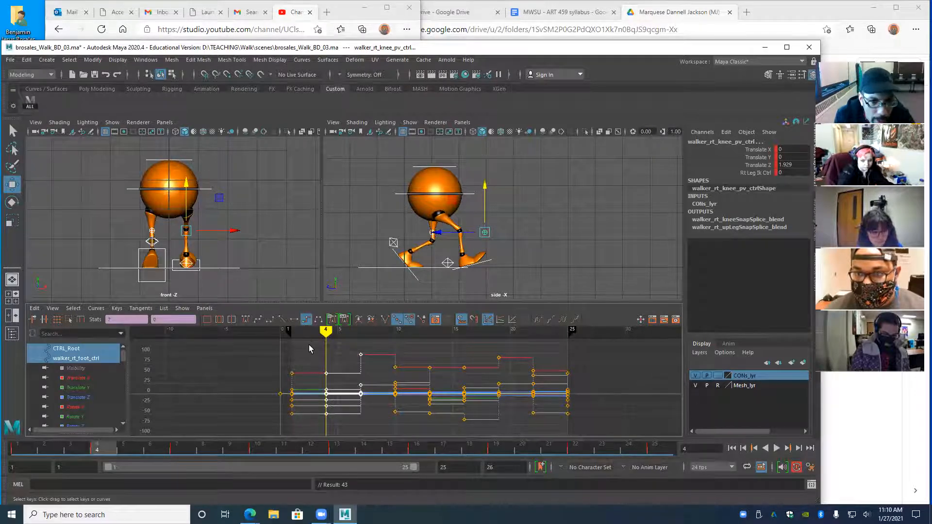
click(309, 345)
mouse_move(326, 332)
mouse_down()
mouse_move(271, 332)
mouse_move(337, 333)
mouse_move(322, 333)
mouse_move(363, 348)
mouse_move(302, 349)
mouse_move(348, 353)
mouse_move(313, 358)
mouse_move(344, 361)
mouse_up()
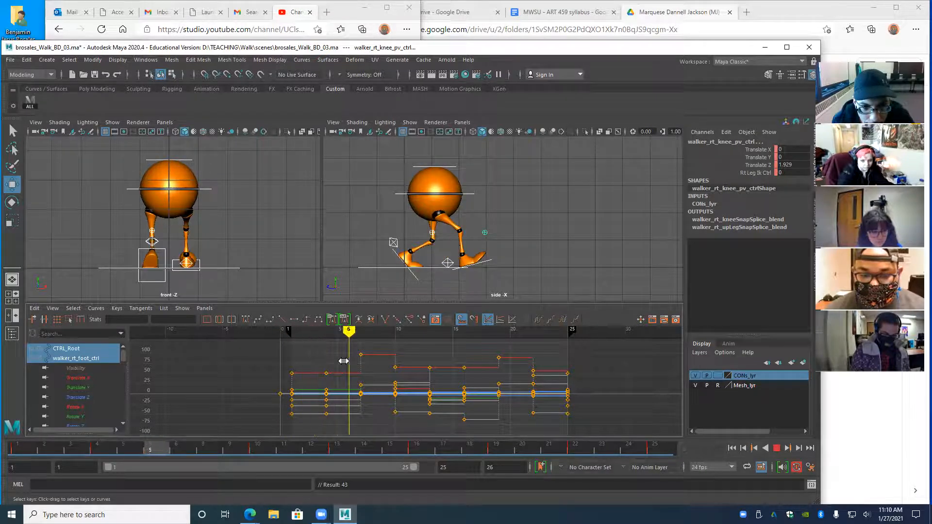
click(327, 333)
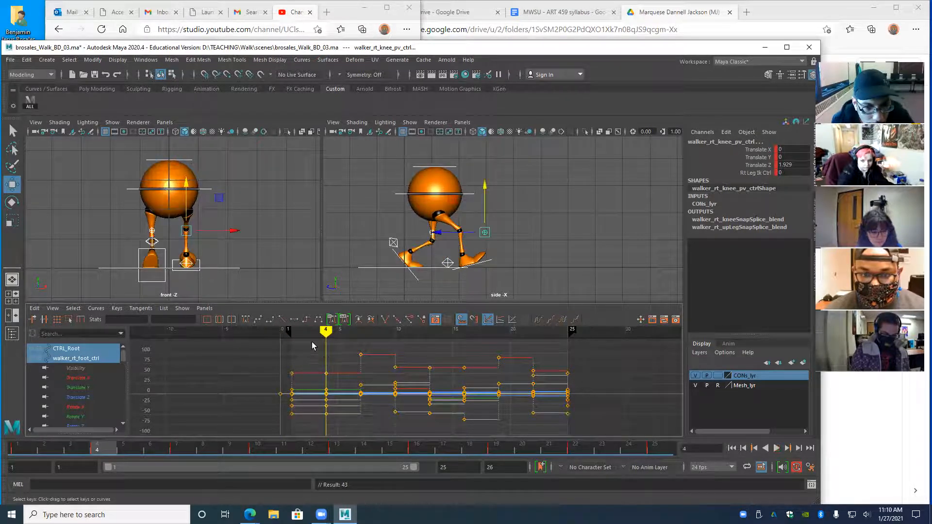
click(130, 186)
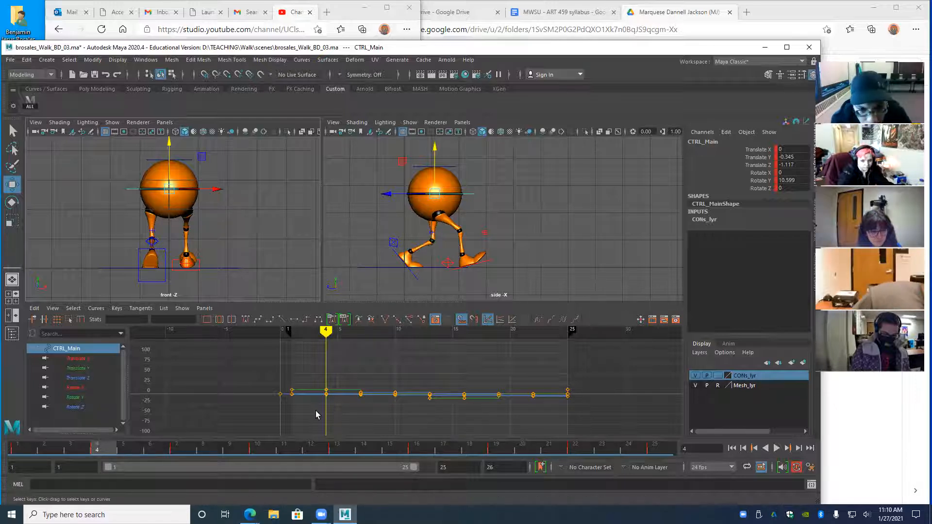
- Zoom in on the keys and show only CTRL_Main's Translate Z curve, reviewing frames 1–4
scroll(329, 395, up, 2)
alt+shift+right_drag(363, 386, 355, 383)
alt+middle_drag(350, 375, 348, 387)
alt+right_drag(348, 387, 359, 388)
alt+middle_drag(271, 386, 283, 405)
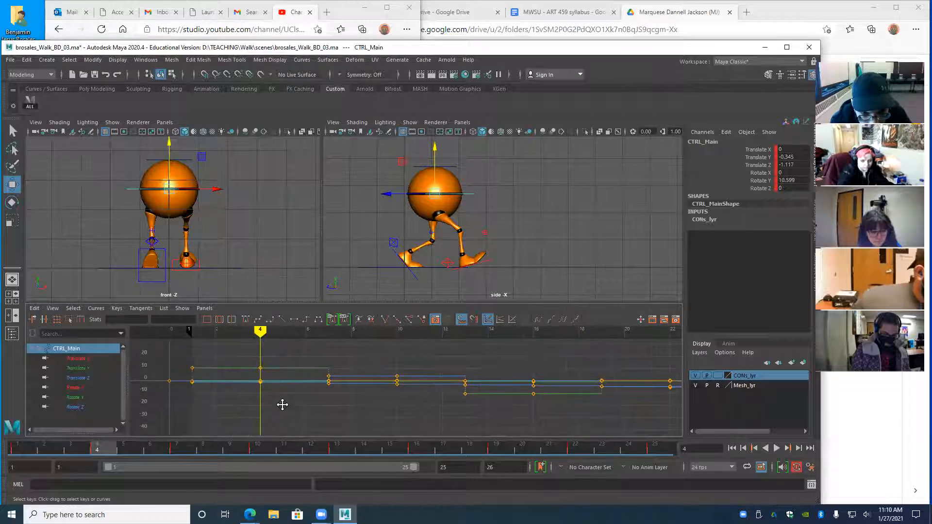
click(80, 379)
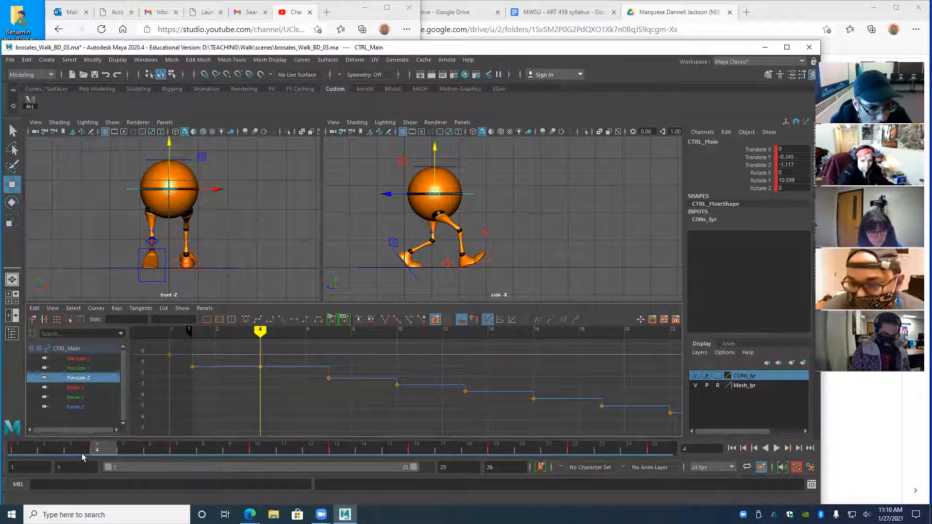
drag(17, 451, 101, 455)
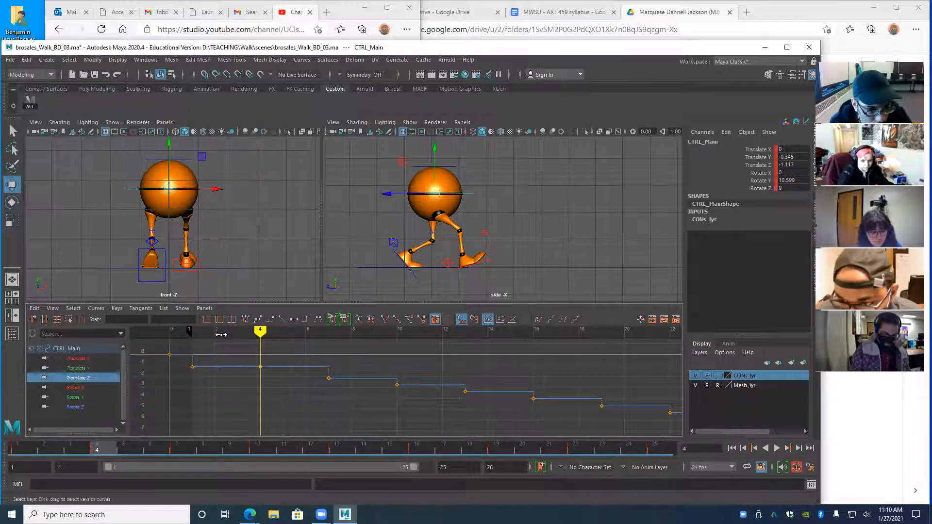
- Move the frame-1 Translate Z key to frame 4 at -1.117, then reselect CTRL_Main and that key
drag(204, 387, 204, 385)
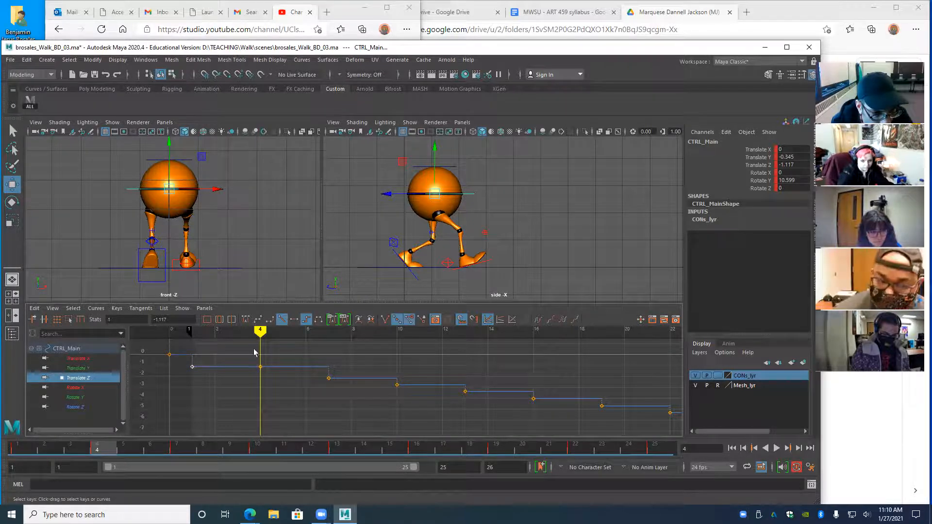
drag(279, 393, 245, 363)
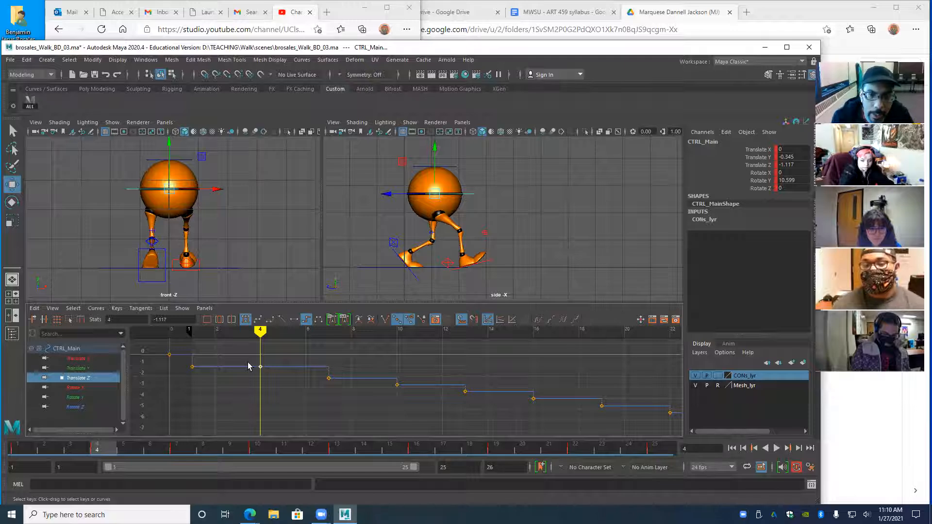
click(30, 103)
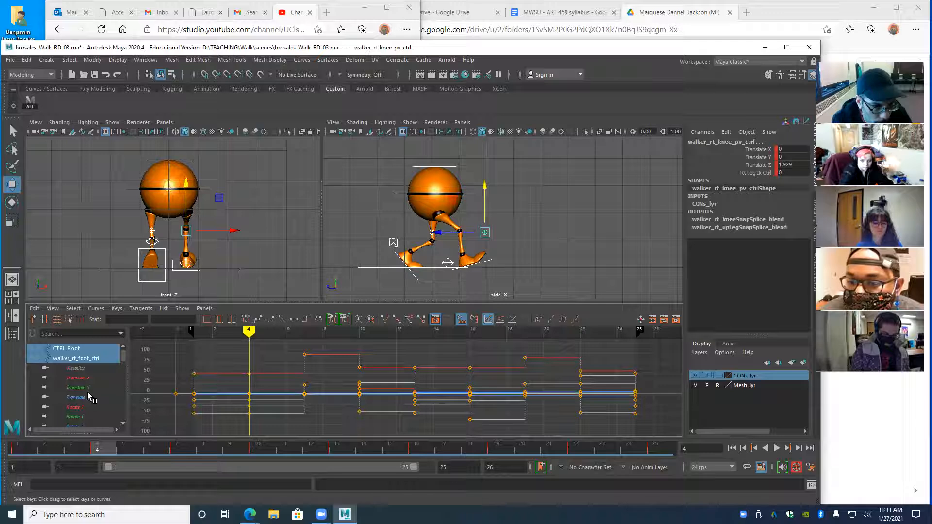
click(130, 190)
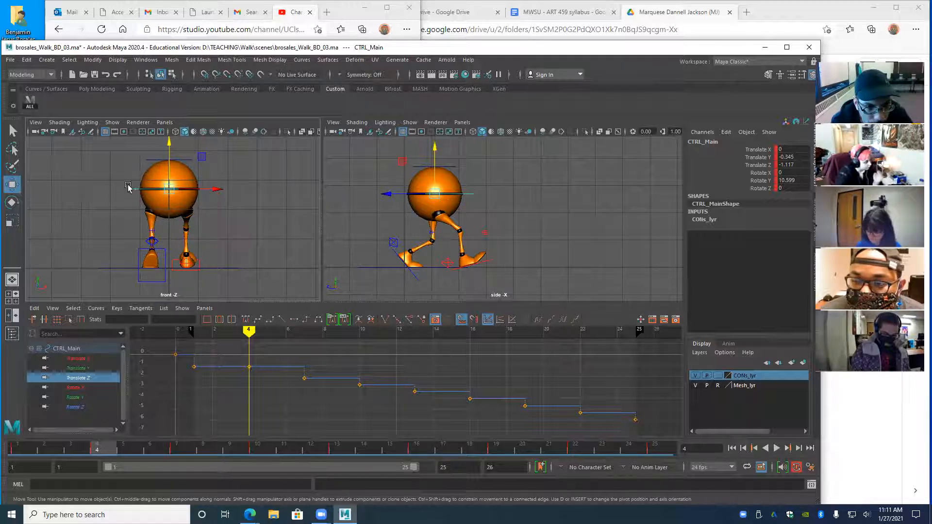
drag(124, 179, 133, 193)
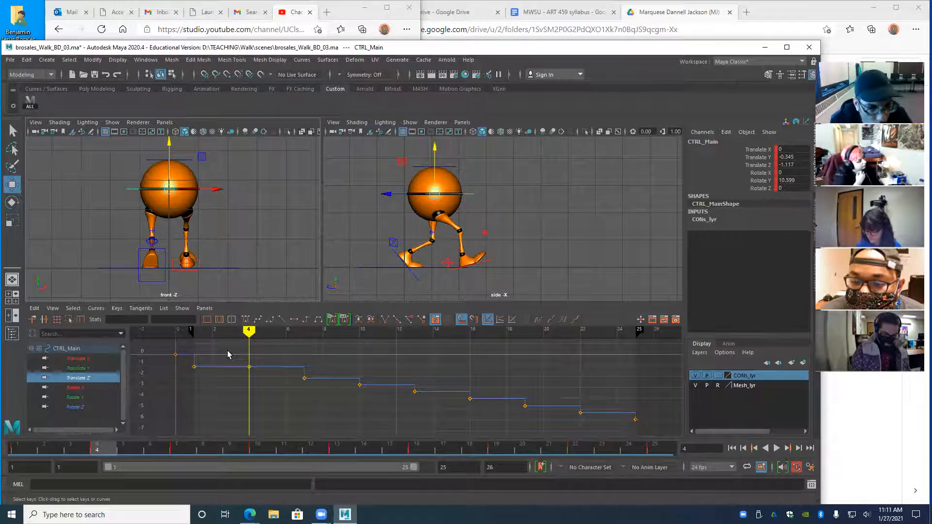
drag(233, 354, 253, 385)
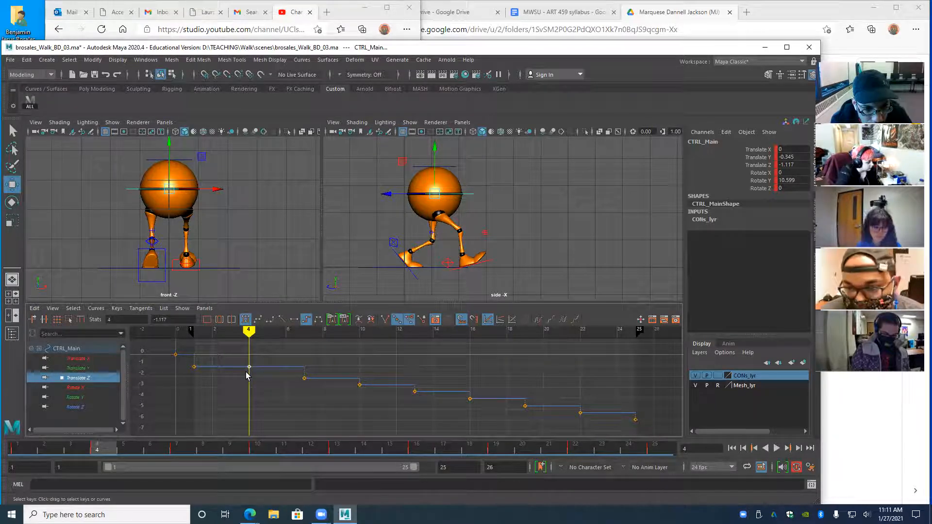
- Delete the frame-4 Translate Z key and give the frame 1–5 span flat, then linear tangents
key(Delete)
drag(186, 367, 230, 381)
click(293, 320)
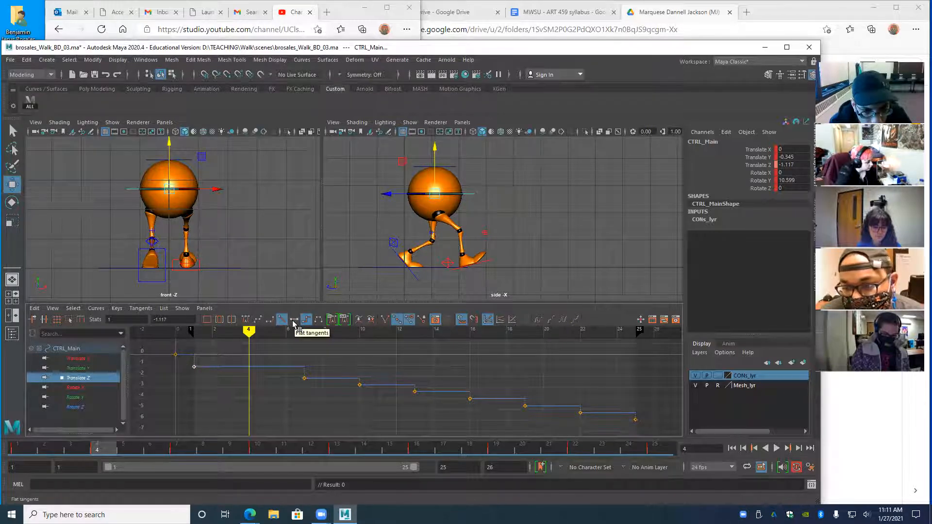
click(293, 320)
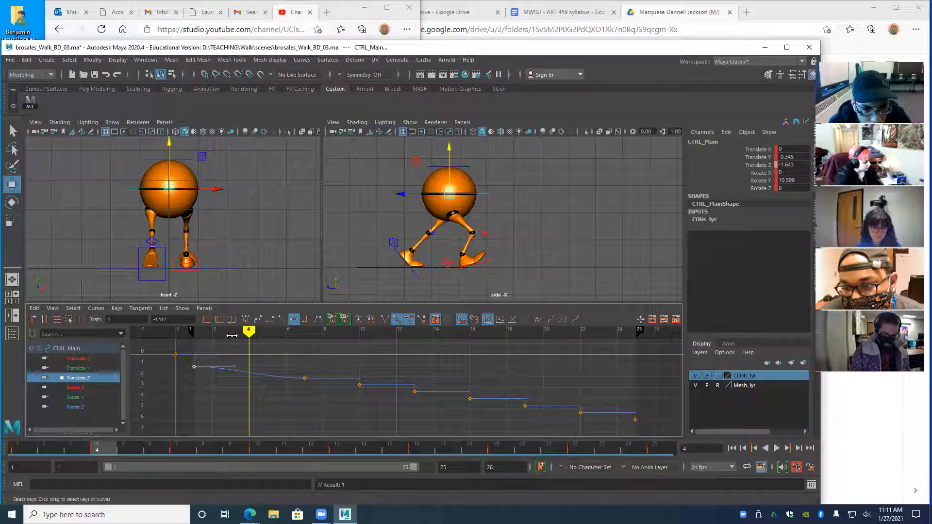
click(284, 323)
drag(182, 364, 310, 388)
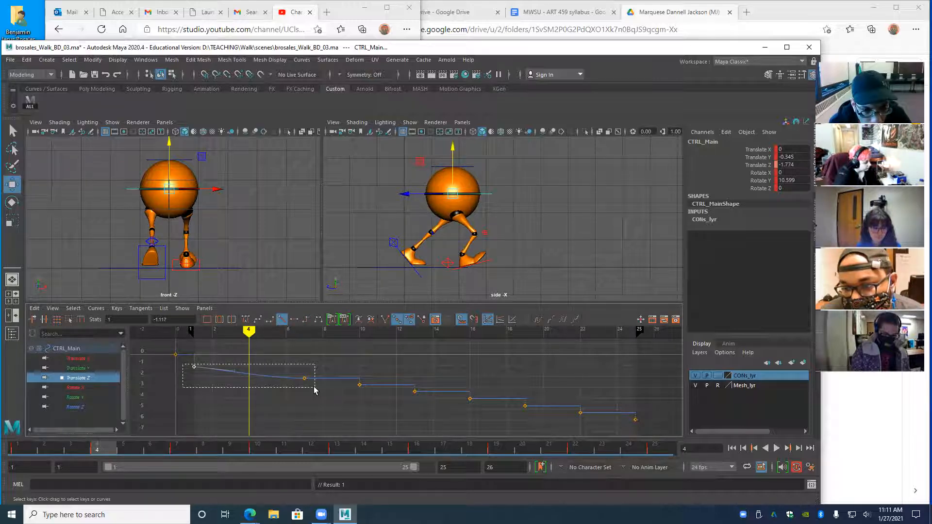
click(282, 320)
- Review the slide over frames 1–6, then add a linear key at frame 4 and compare poses
key(alt+v)
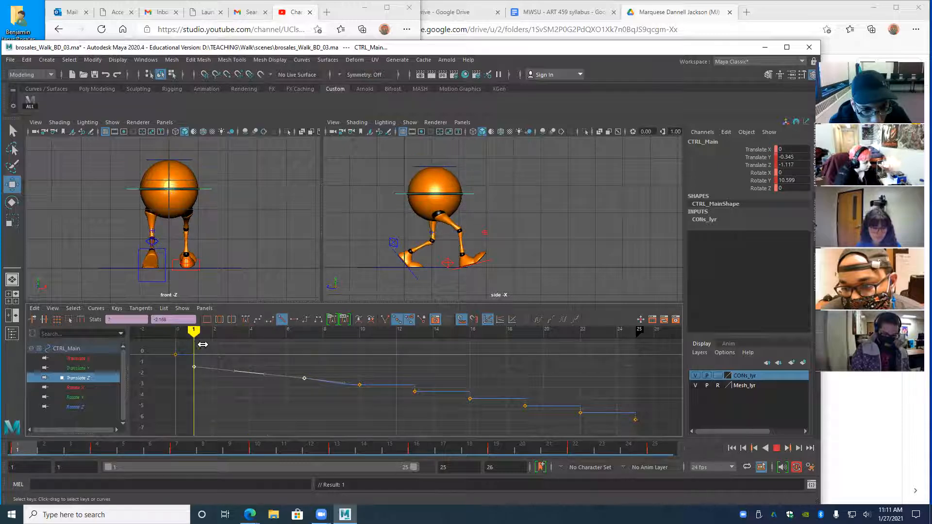
mouse_move(294, 348)
mouse_down()
mouse_move(206, 354)
mouse_move(312, 360)
mouse_move(170, 369)
mouse_move(248, 371)
mouse_up()
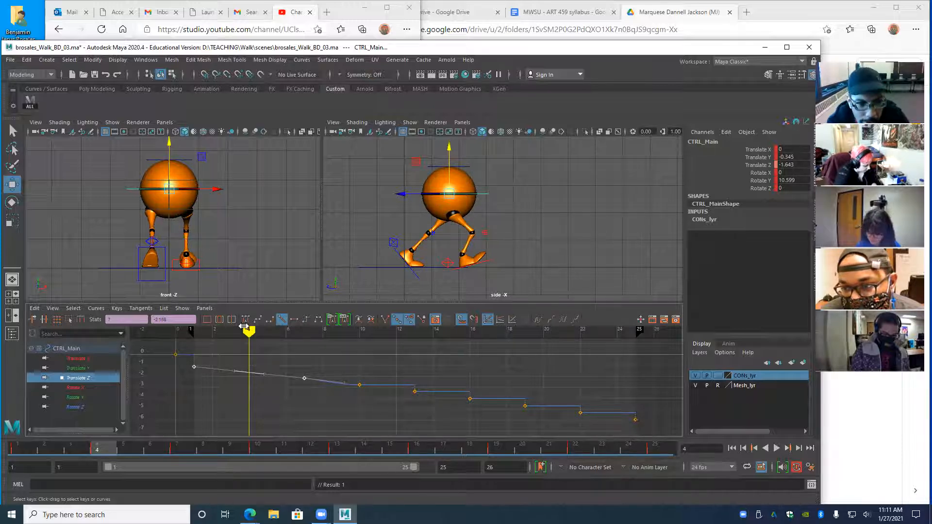
mouse_move(249, 331)
mouse_down()
mouse_move(194, 332)
mouse_move(247, 344)
mouse_move(209, 344)
mouse_move(249, 346)
mouse_move(192, 344)
mouse_move(305, 347)
mouse_move(196, 347)
mouse_move(248, 347)
mouse_up()
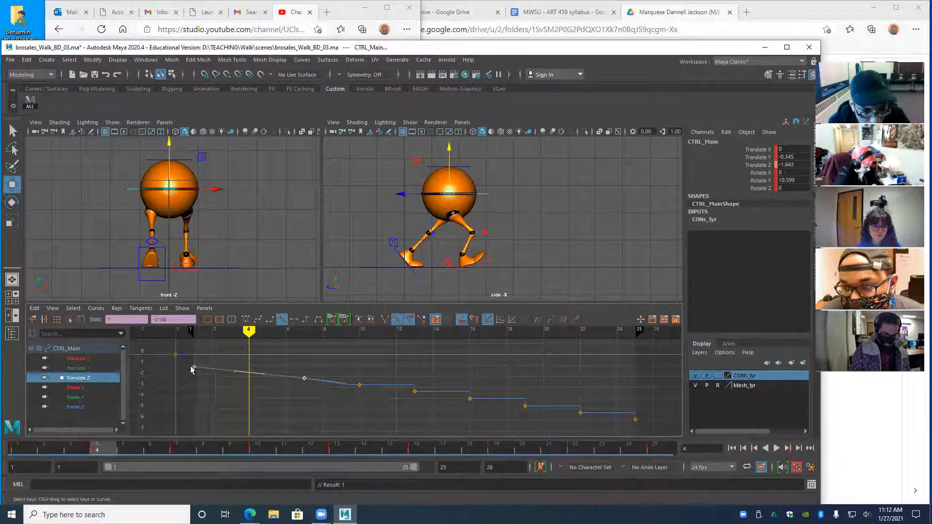
click(281, 321)
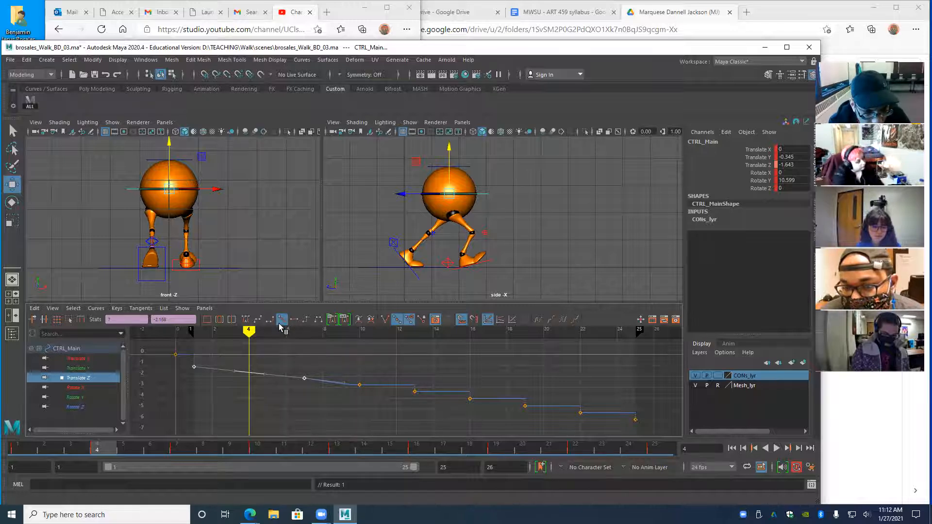
key(s)
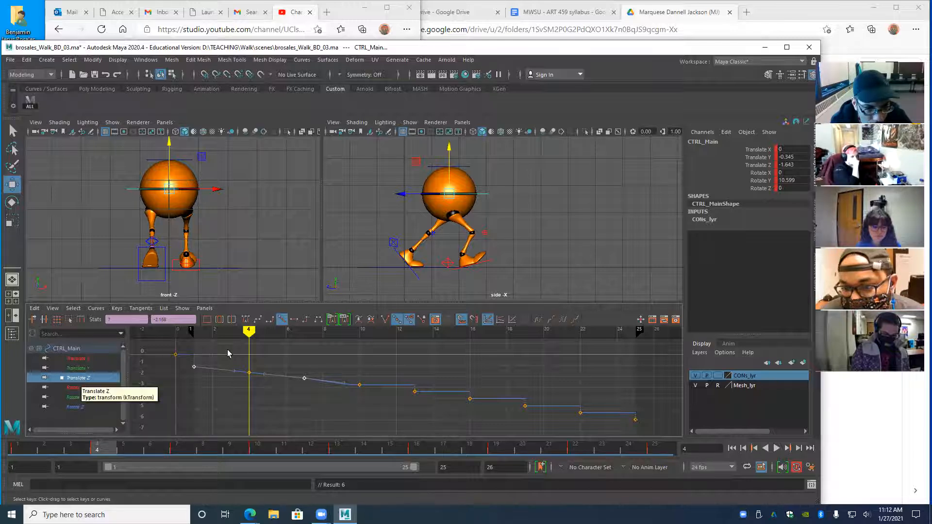
mouse_move(249, 335)
mouse_down()
mouse_move(197, 336)
mouse_move(305, 353)
mouse_move(231, 365)
mouse_move(241, 369)
mouse_up()
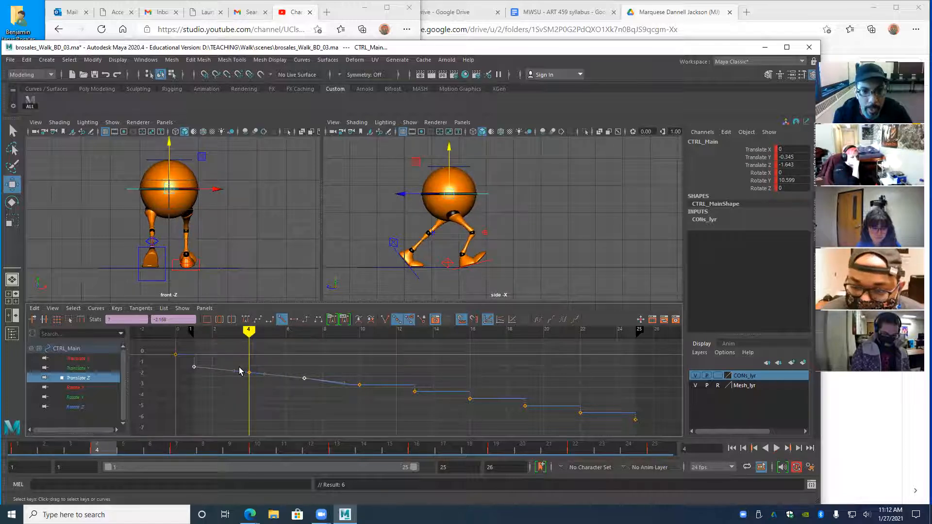
mouse_move(251, 329)
mouse_down()
mouse_move(194, 337)
mouse_move(258, 347)
mouse_move(201, 347)
mouse_move(244, 356)
mouse_move(209, 358)
mouse_move(320, 361)
mouse_move(235, 365)
mouse_move(302, 368)
mouse_move(248, 369)
mouse_up()
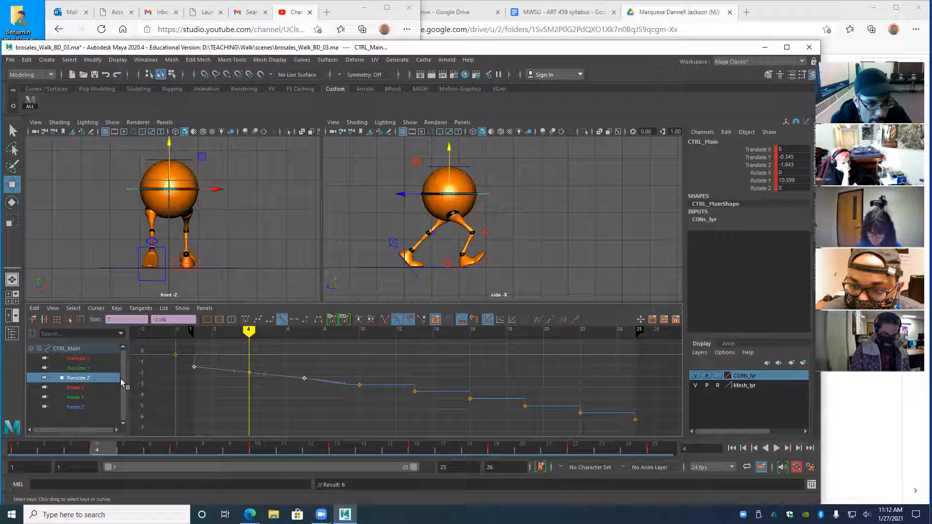
- On Translate Y, delete the frame-4 key, make frames 1–7 linear, and re-key frame 4
click(78, 369)
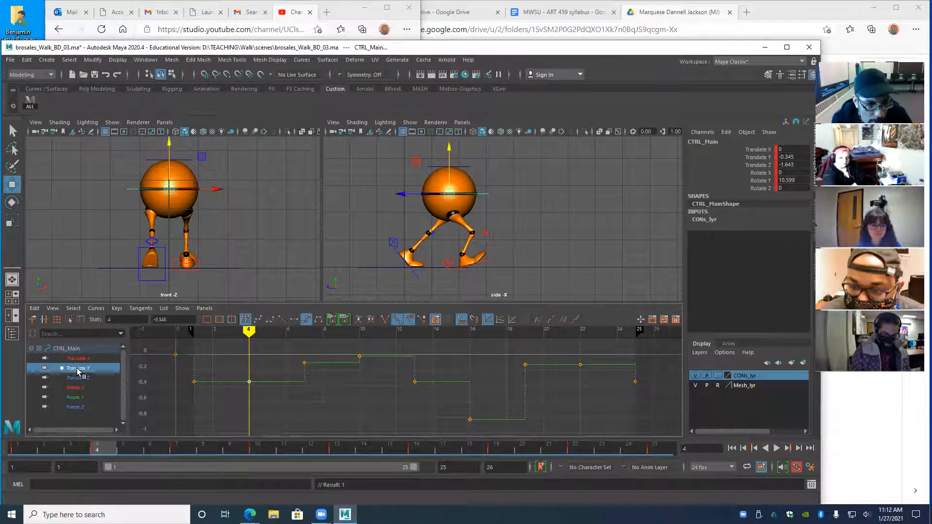
click(129, 189)
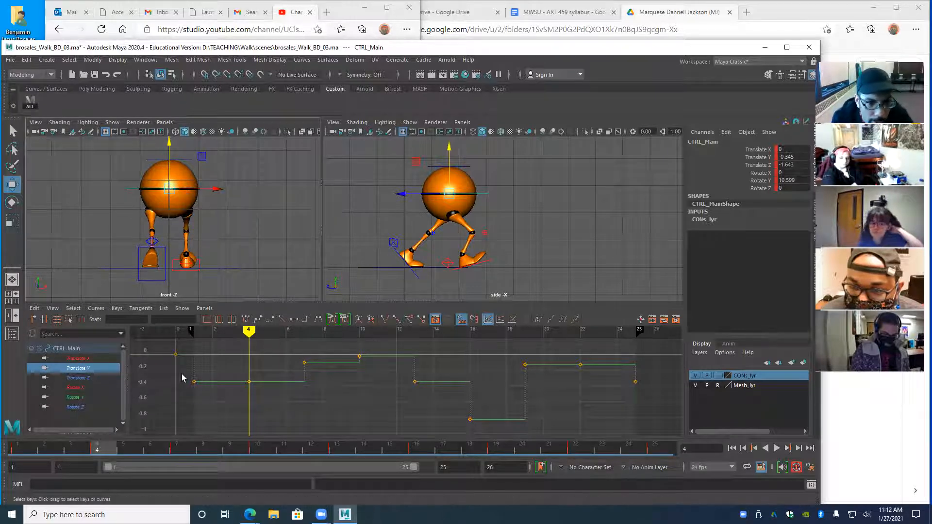
drag(243, 372, 264, 395)
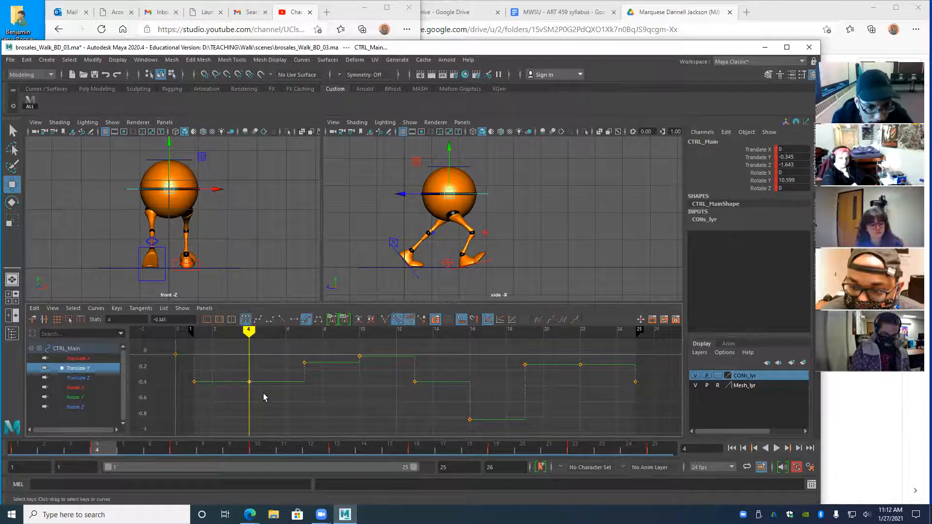
key(Delete)
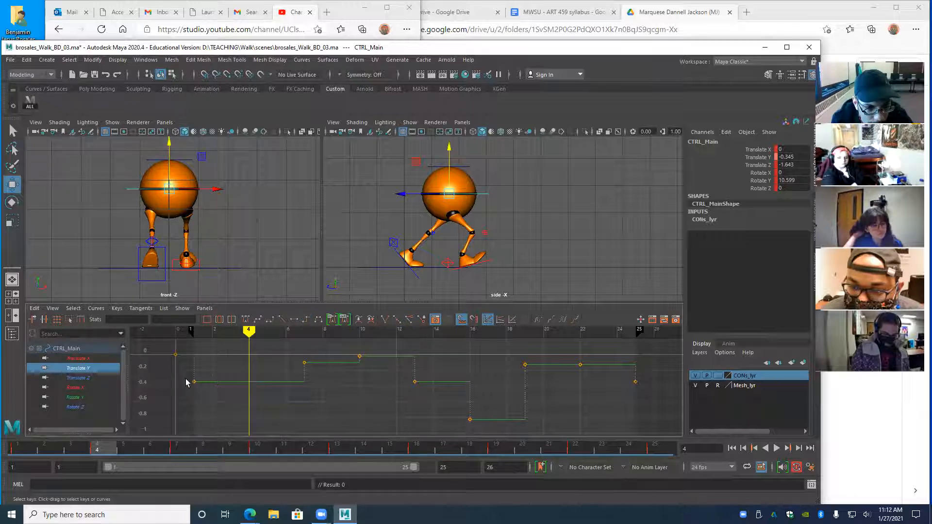
click(194, 382)
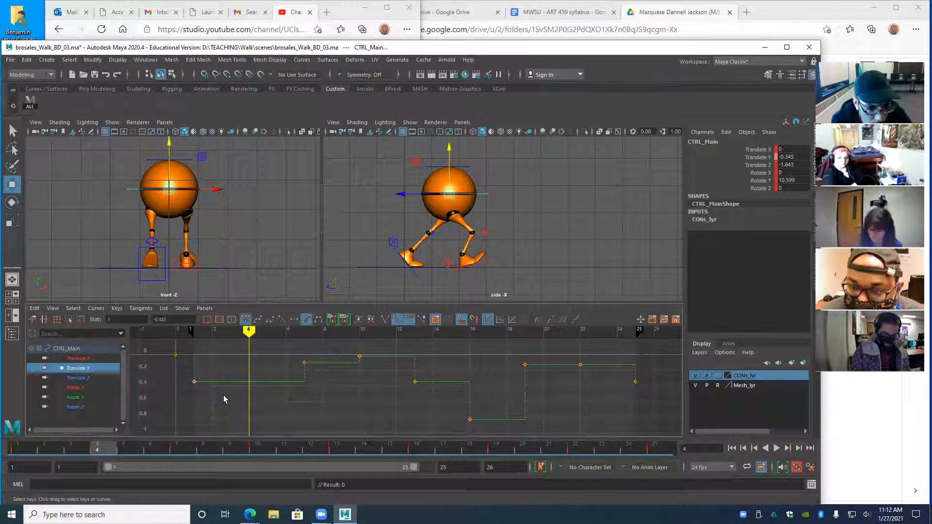
drag(187, 345, 335, 396)
click(280, 319)
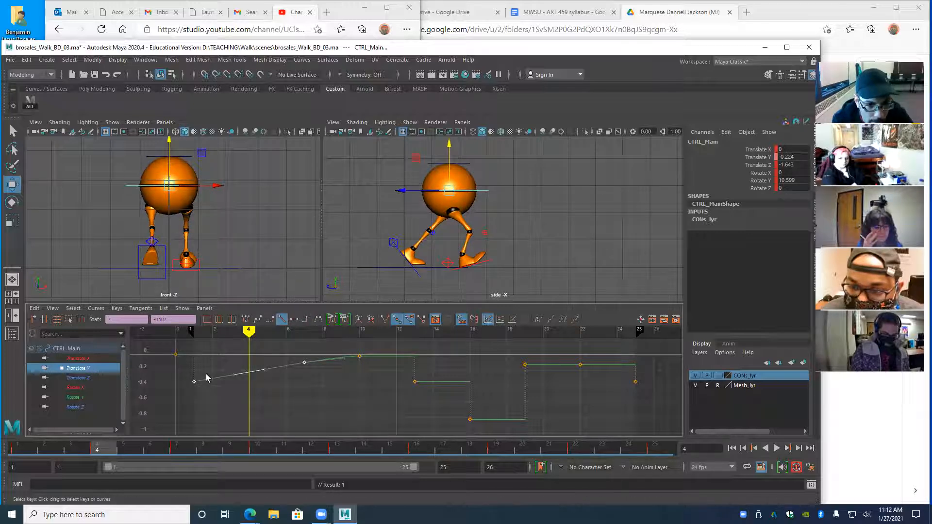
key(s)
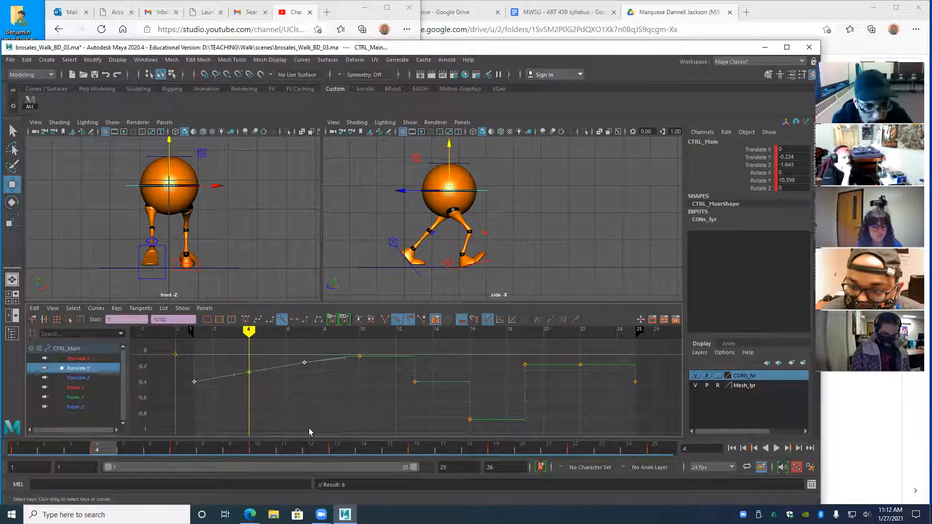
drag(247, 332, 198, 379)
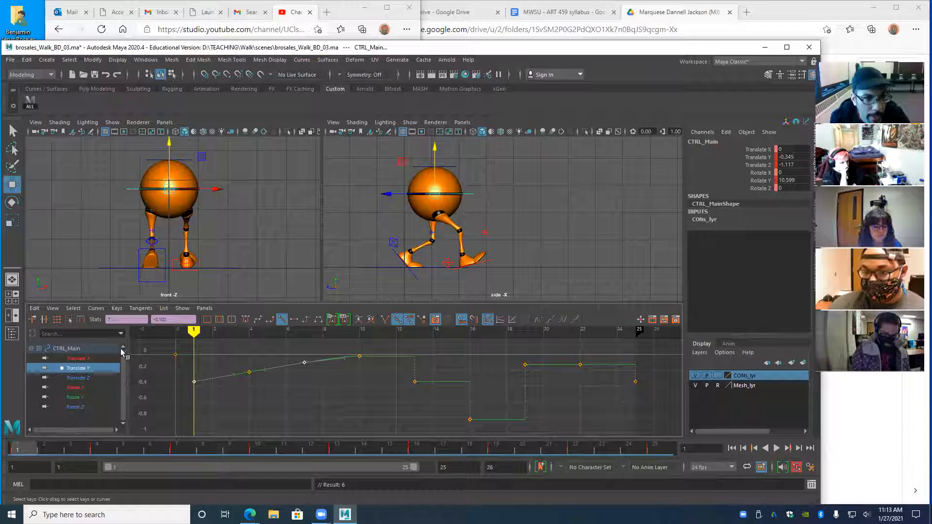
- Isolate CTRL_Main's Translate X curve and compare the poses at frames 0, 5 and 4
click(71, 359)
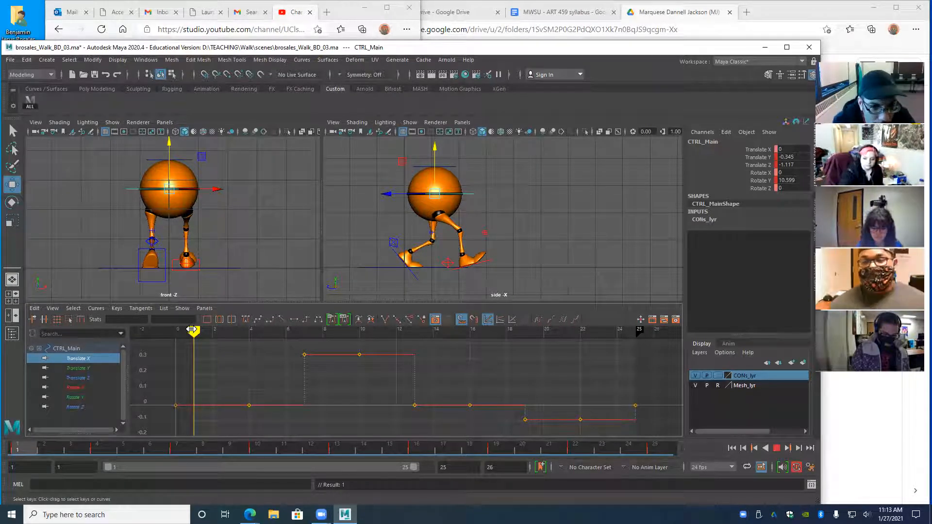
drag(192, 330, 179, 331)
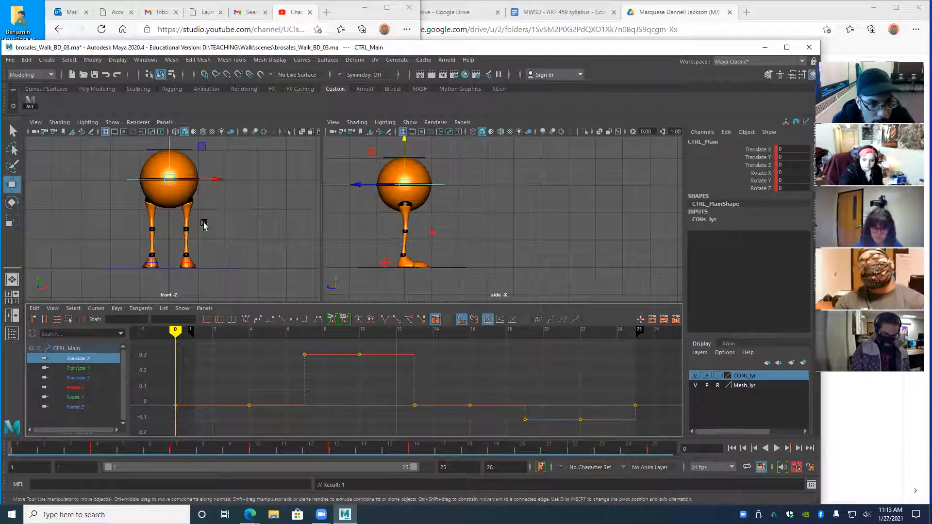
mouse_move(175, 331)
mouse_down()
mouse_move(330, 344)
mouse_move(239, 347)
mouse_move(316, 351)
mouse_up()
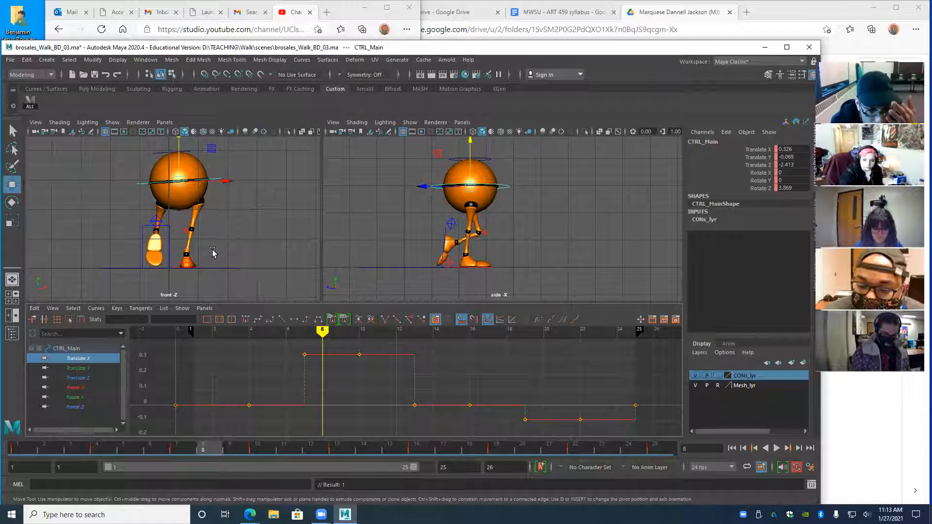
mouse_move(291, 347)
mouse_down()
mouse_move(258, 344)
mouse_move(218, 395)
mouse_up()
mouse_move(214, 333)
mouse_down()
mouse_move(274, 416)
mouse_move(253, 408)
mouse_up()
- Restore the frame-4 Translate X key after removing it, return to frame 0, and deselect CTRL_Main
drag(208, 375, 258, 419)
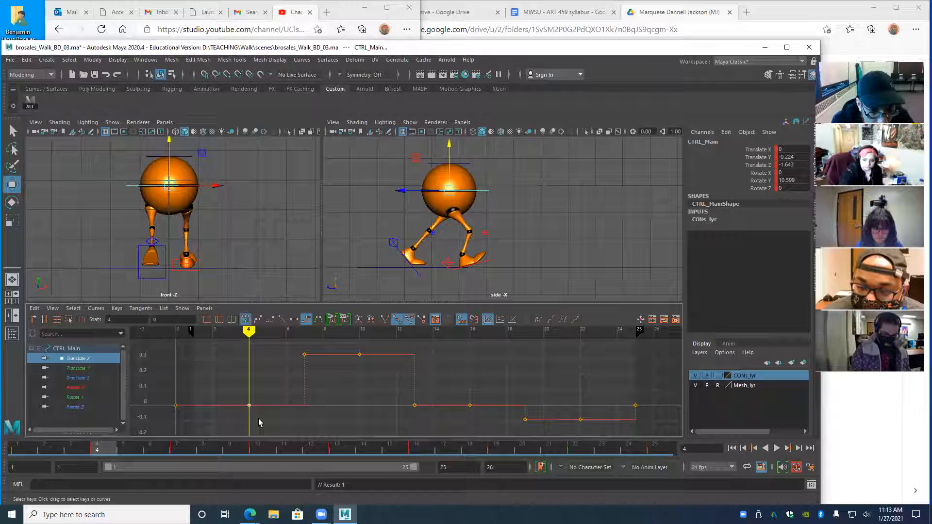
click(214, 422)
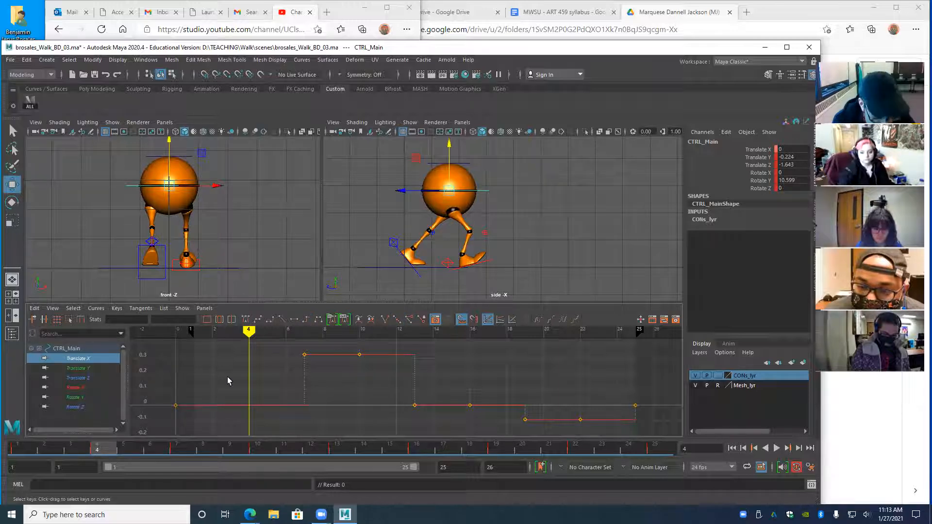
key(ctrl+z)
drag(241, 333, 167, 356)
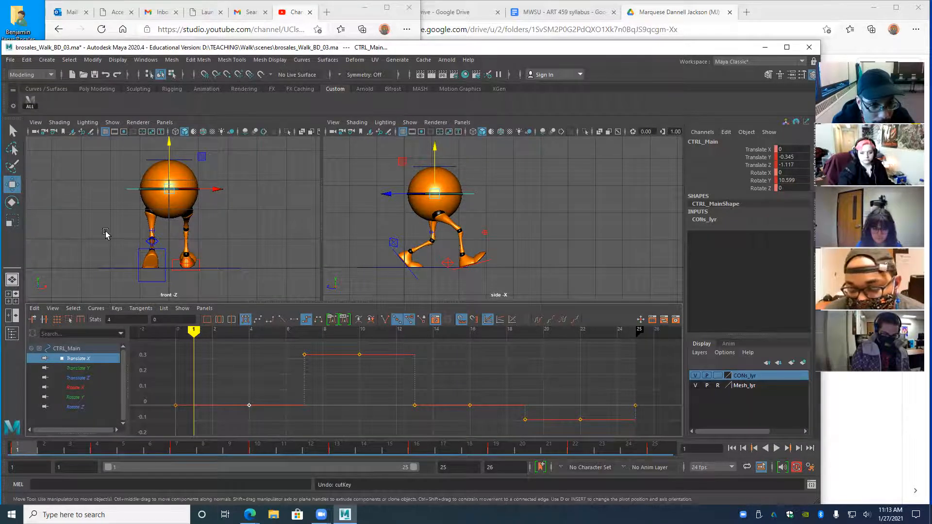
click(59, 178)
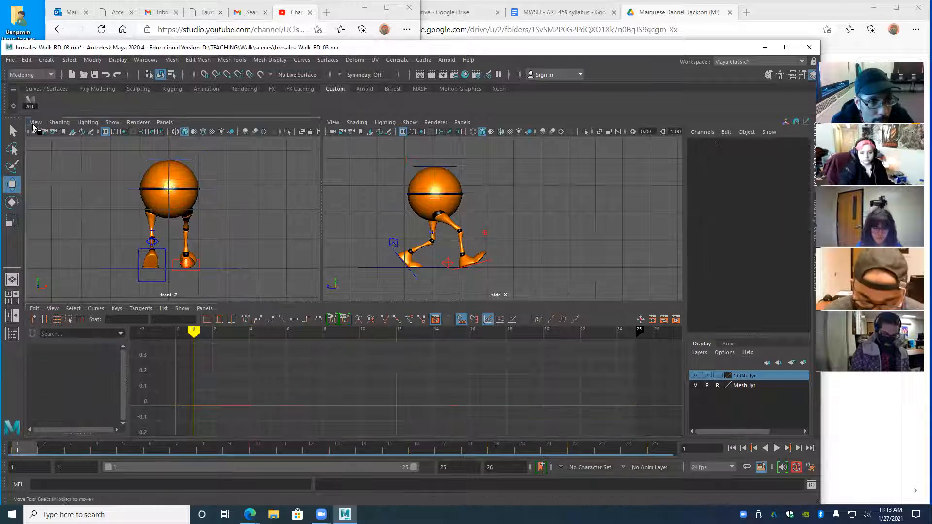
- Select every rig control with the ALL shelf button, toggling the Graph Editor between maximized and split layouts
click(29, 104)
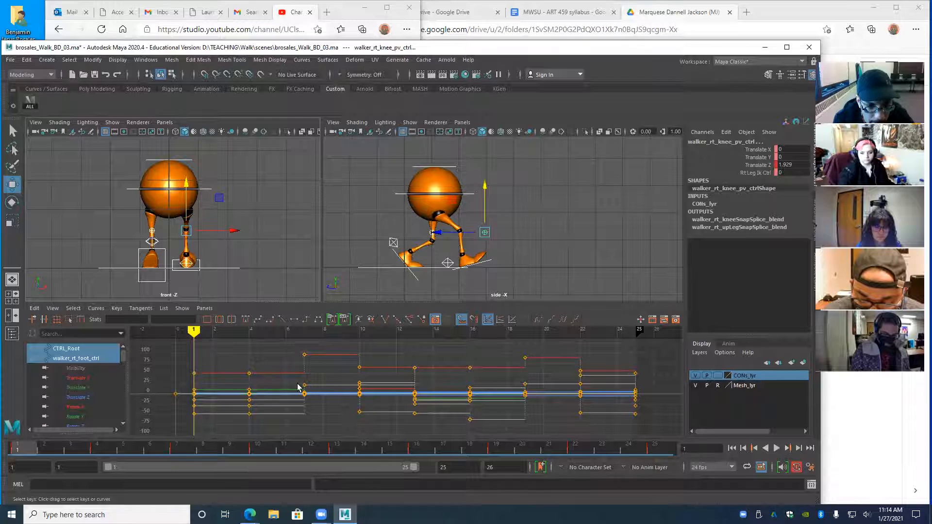
key(space)
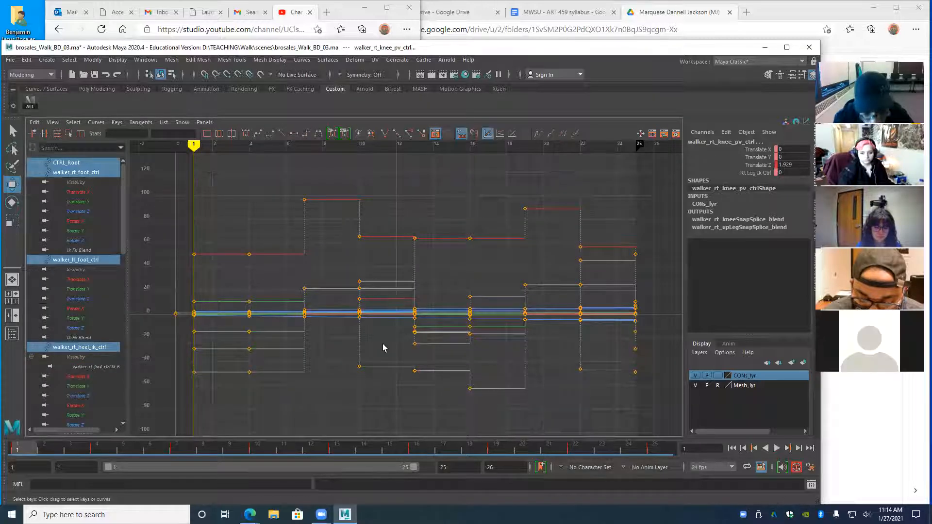
key(space)
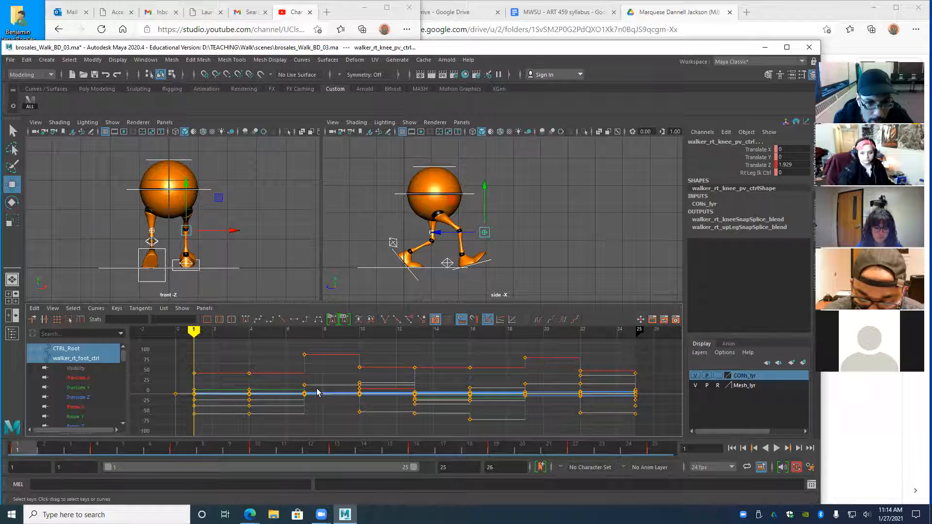
key(space)
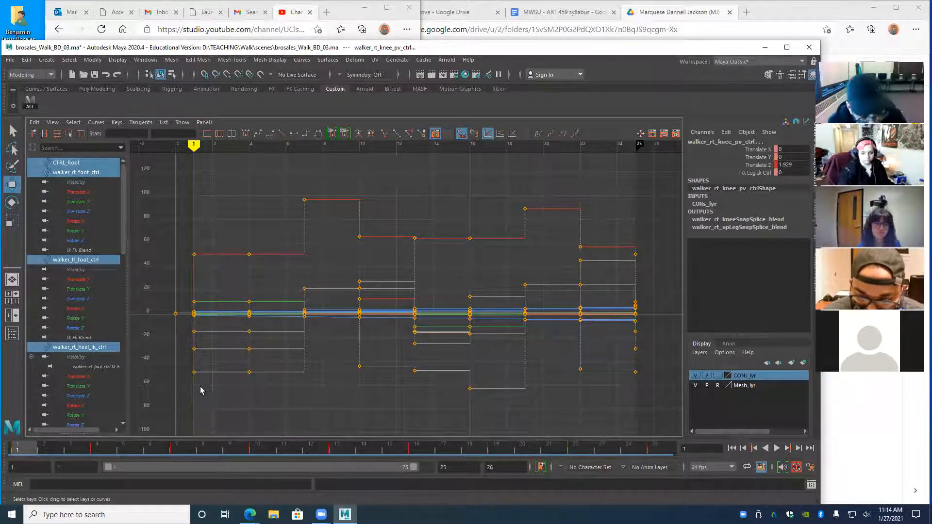
key(s)
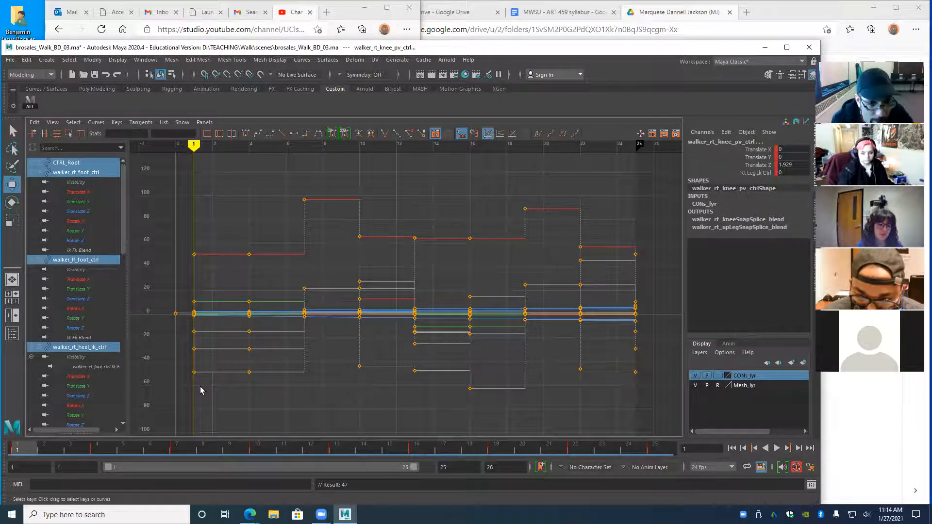
key(space)
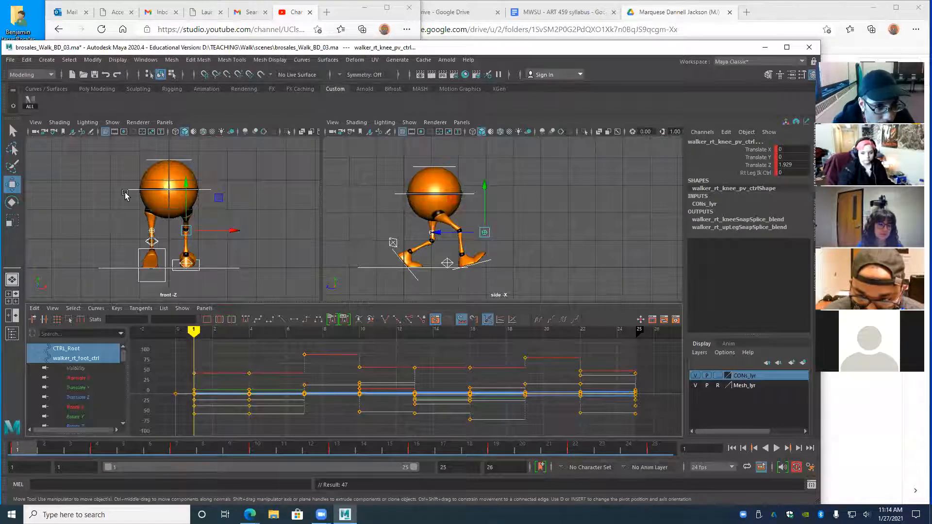
- Select CTRL_Main, isolate its Translate X curve, pick the frame-1 key, and move to frame 4
click(129, 197)
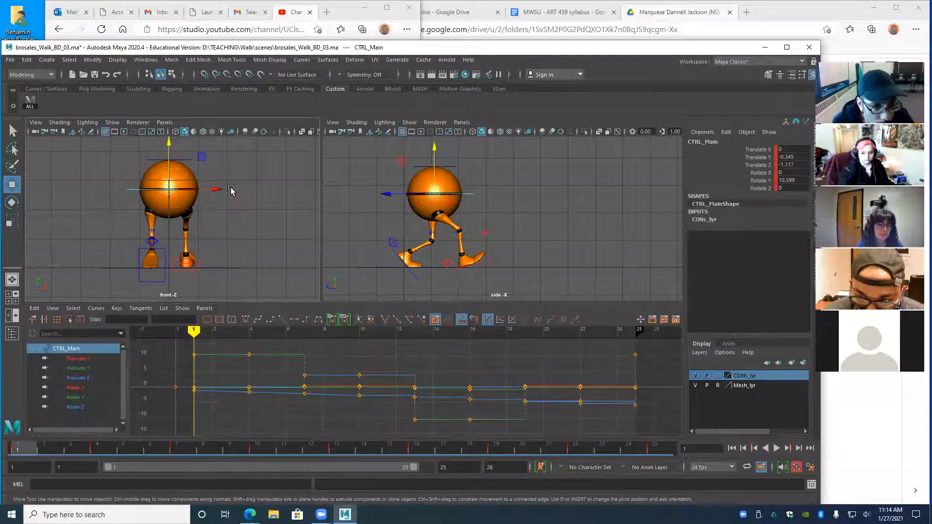
click(76, 360)
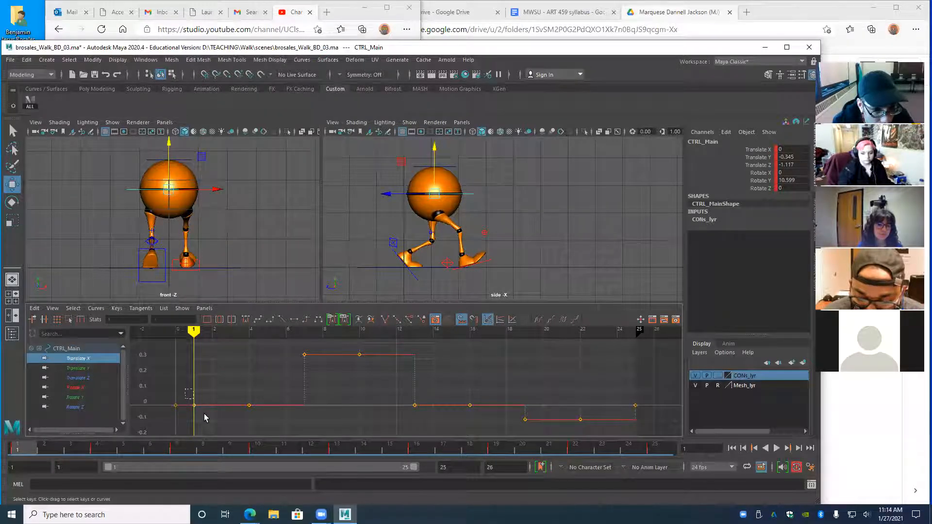
drag(205, 417, 188, 401)
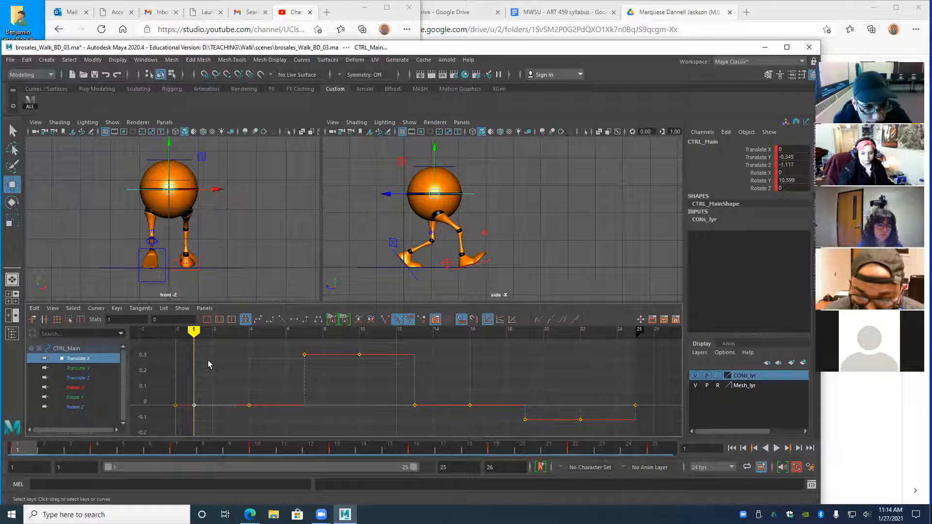
drag(192, 331, 249, 331)
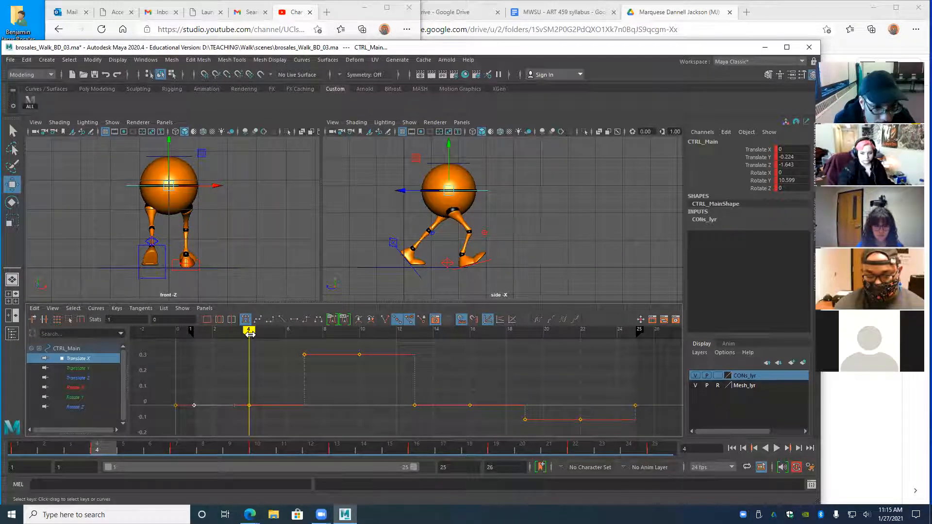
key(alt+v)
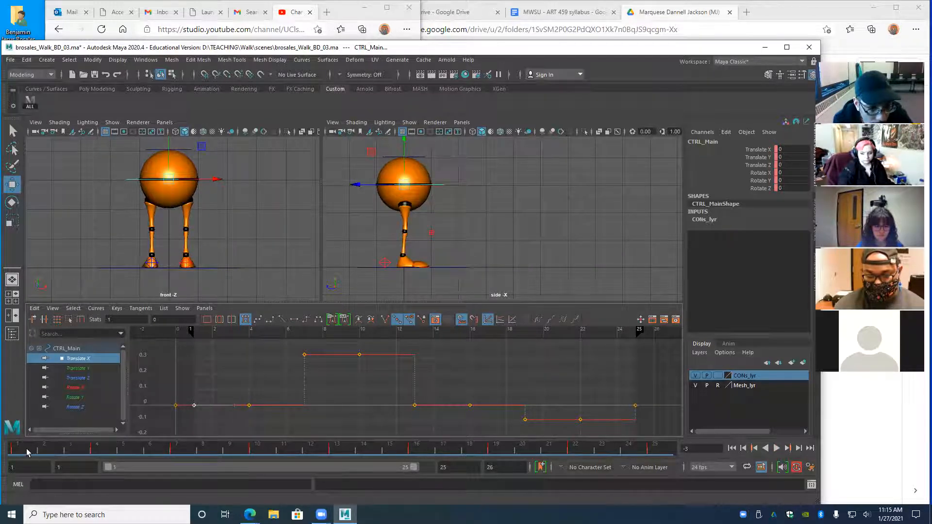
click(27, 450)
key(alt+v)
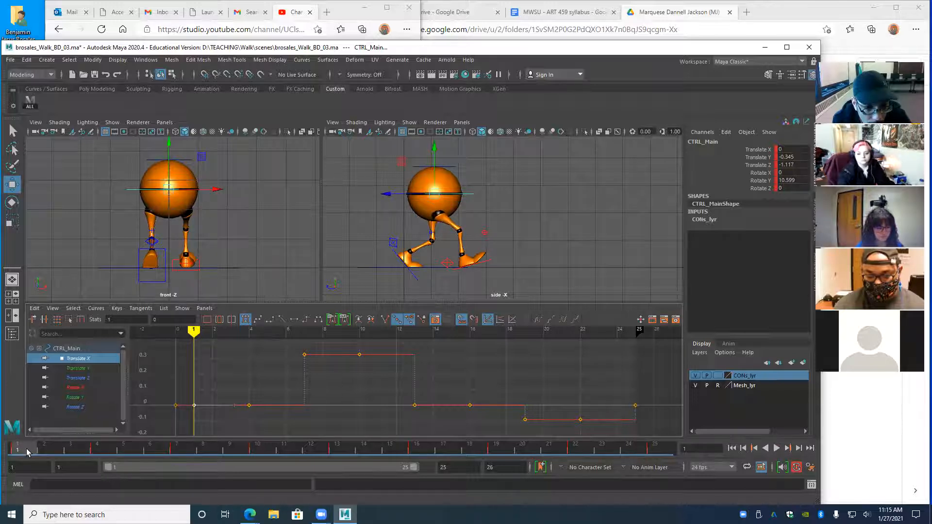
key(alt+v)
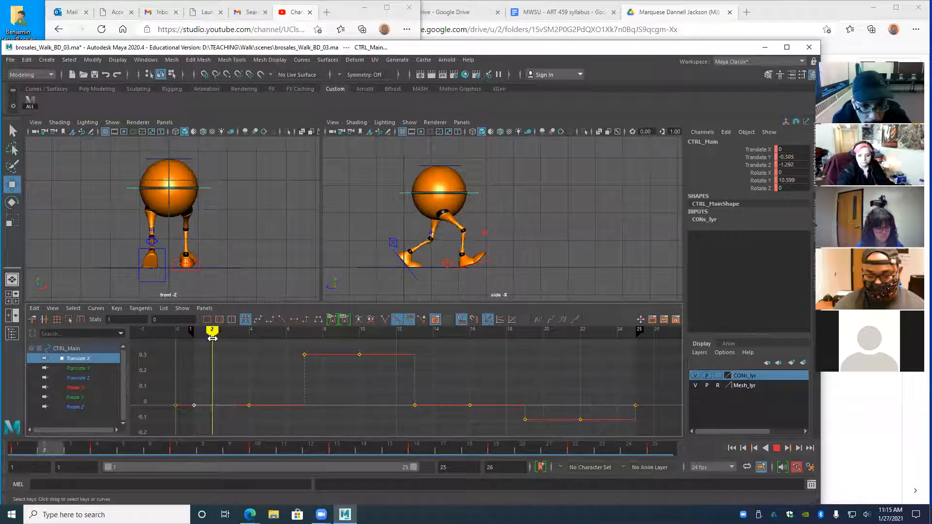
drag(285, 357, 191, 388)
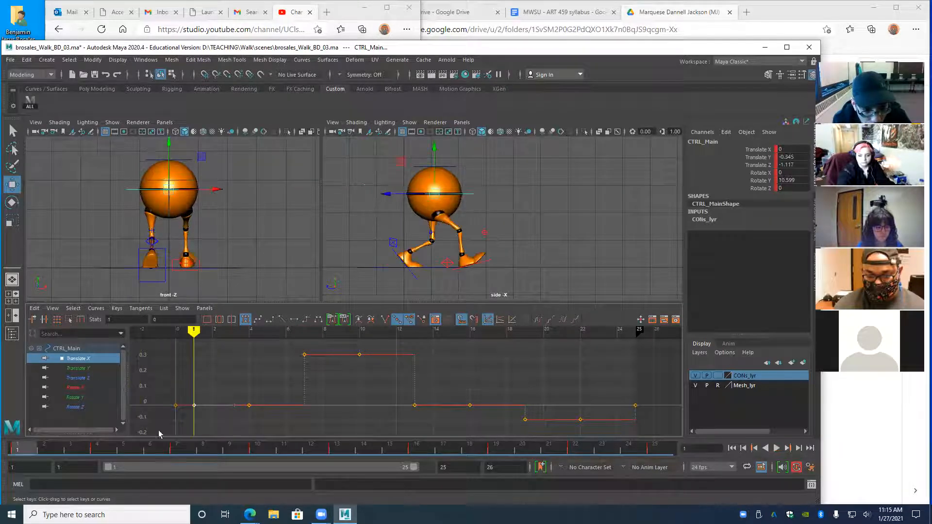
drag(106, 468, 70, 494)
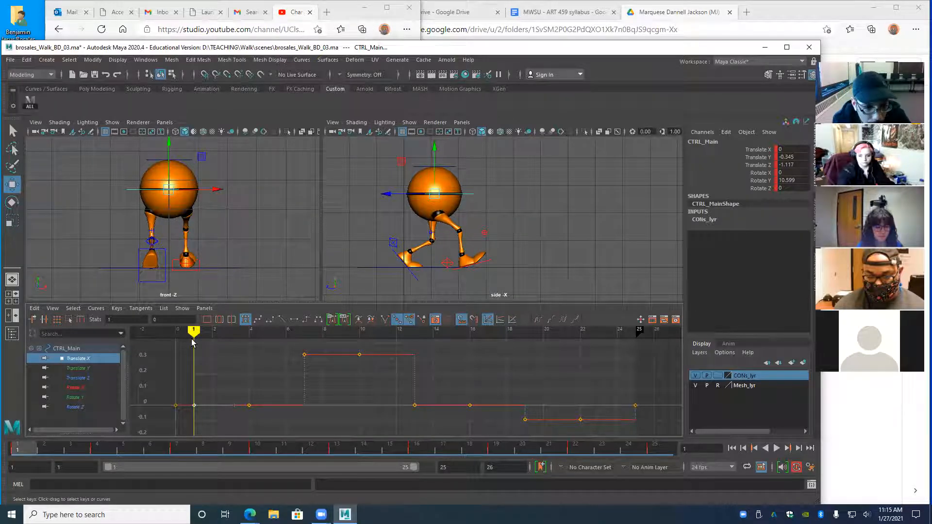
mouse_move(192, 332)
mouse_down()
mouse_move(285, 332)
mouse_move(193, 332)
mouse_up()
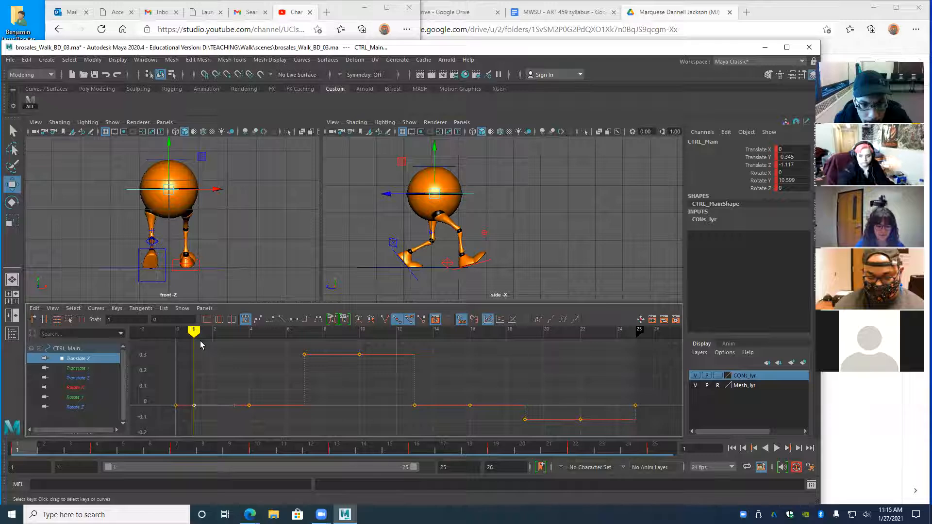
mouse_move(197, 333)
mouse_down()
mouse_move(304, 348)
mouse_move(191, 362)
mouse_move(242, 371)
mouse_move(197, 372)
mouse_up()
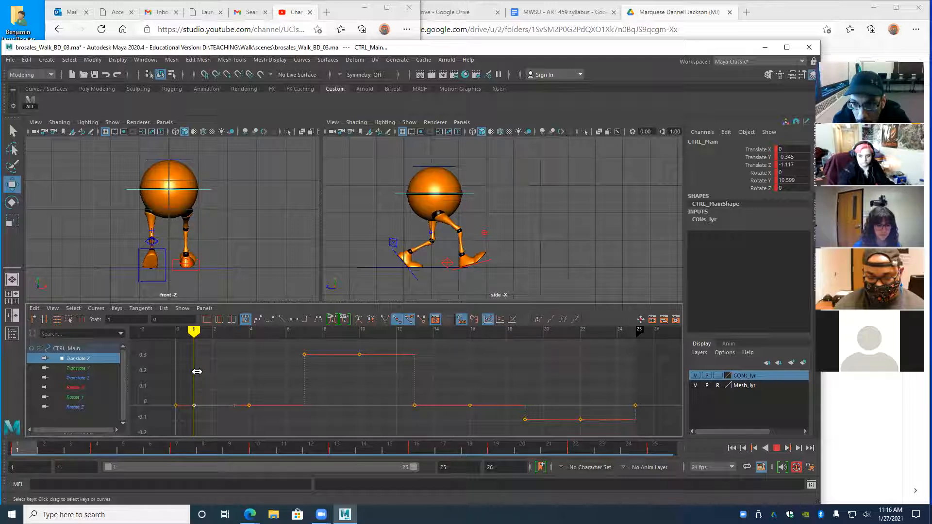
- Scrub to the frame-4 pose and play the walk cycle twice, returning to frame 1
drag(197, 372, 249, 372)
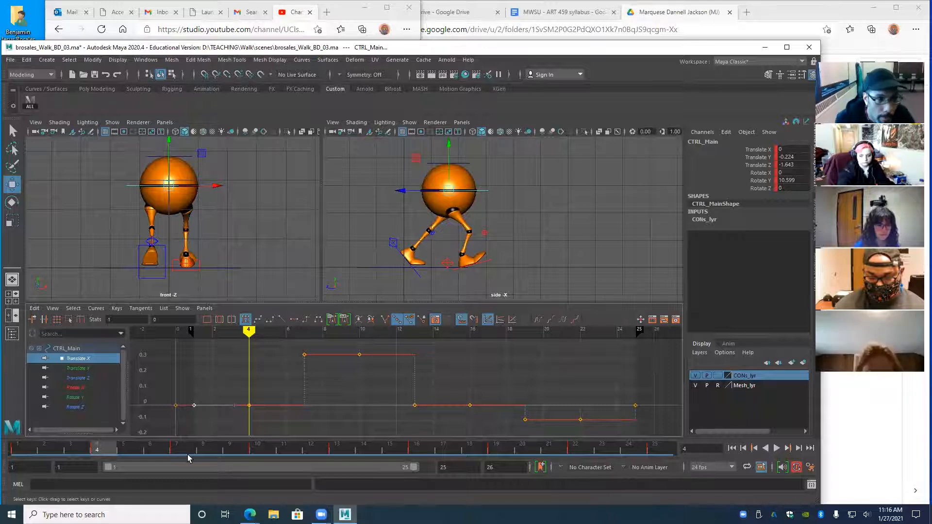
drag(246, 333, 194, 339)
key(alt+v)
mouse_move(301, 378)
mouse_down()
mouse_move(339, 380)
mouse_move(195, 385)
mouse_up()
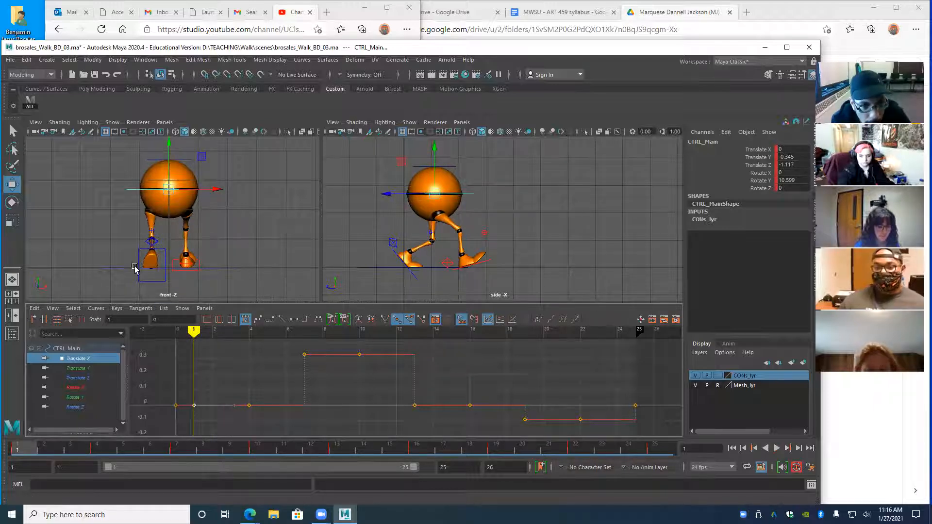
key(alt+v)
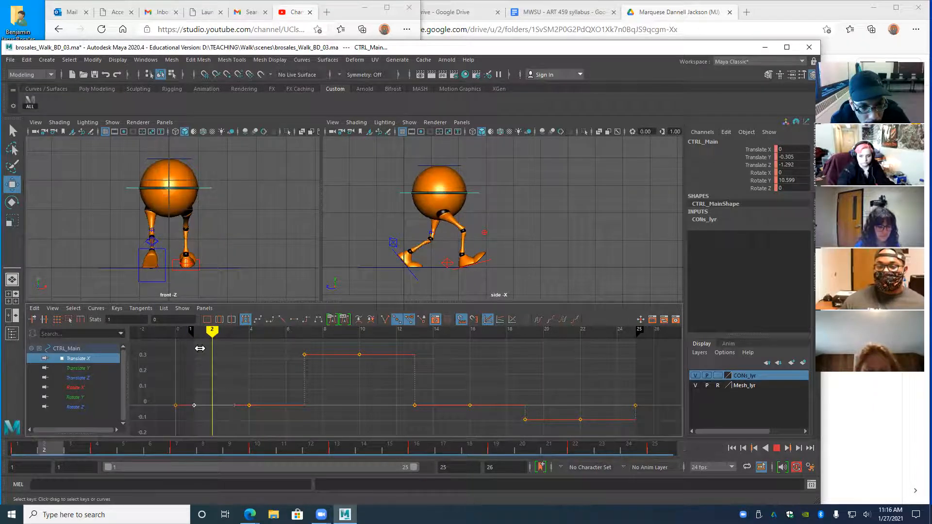
click(200, 348)
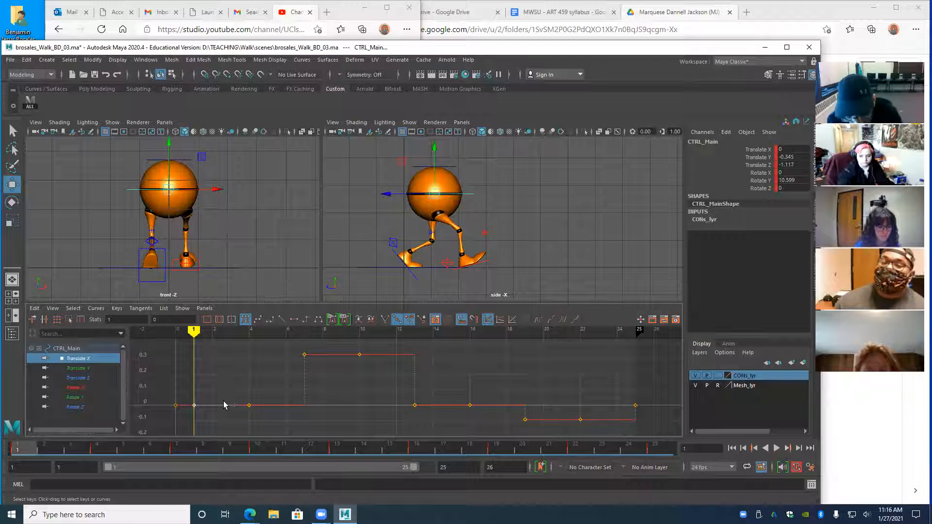
- Step through the keyframes from frame 4 to 22, then select every walker rig control
key(period)
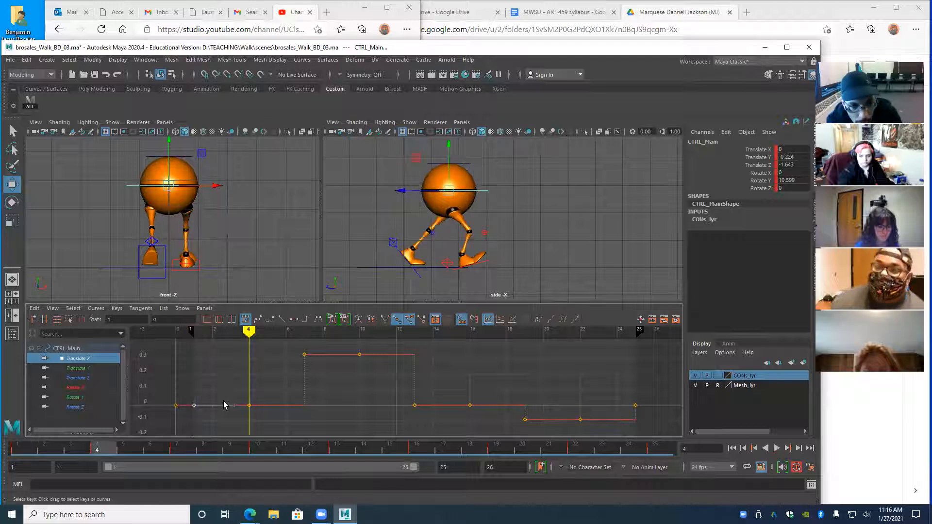
key(period)
key(period)
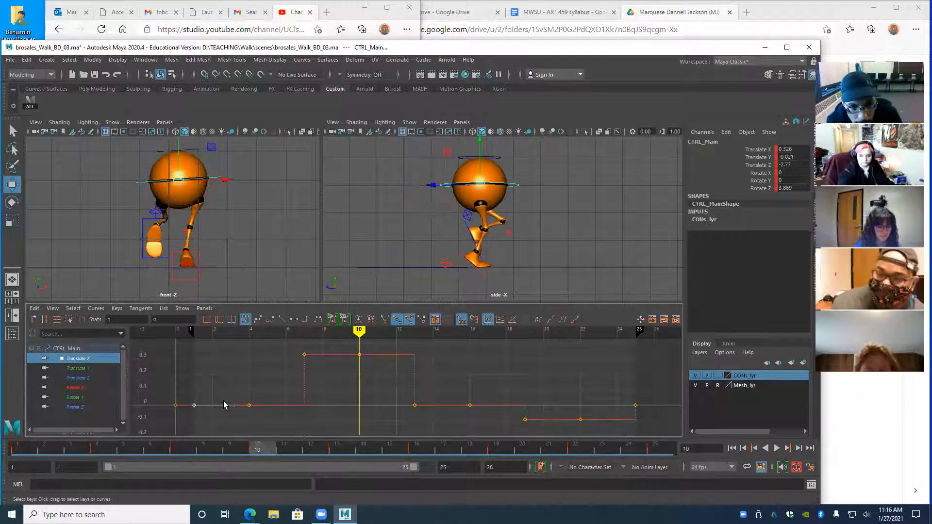
key(period)
key(period)
key(period)
key(period)
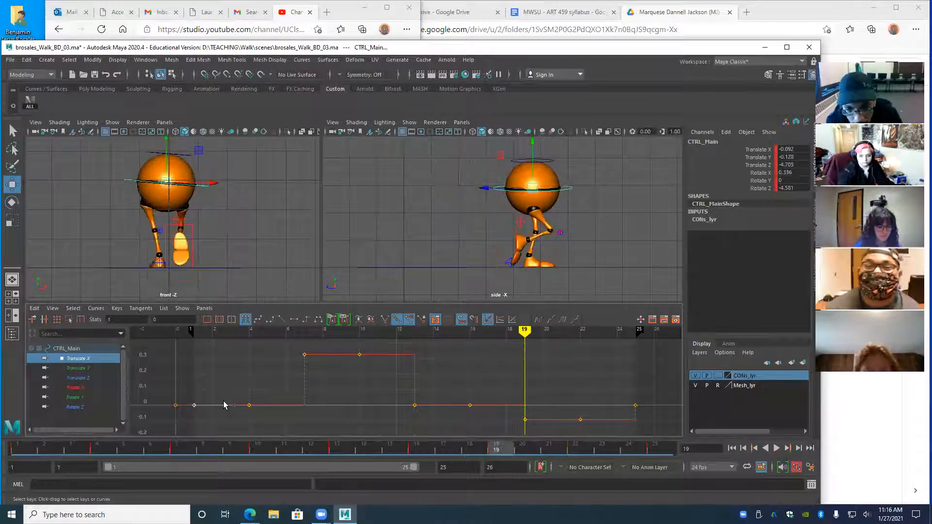
key(period)
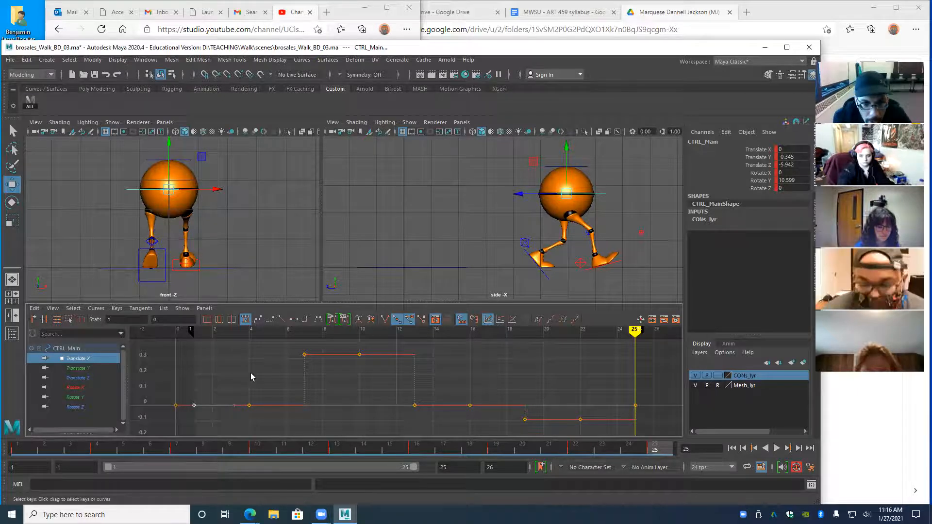
click(29, 101)
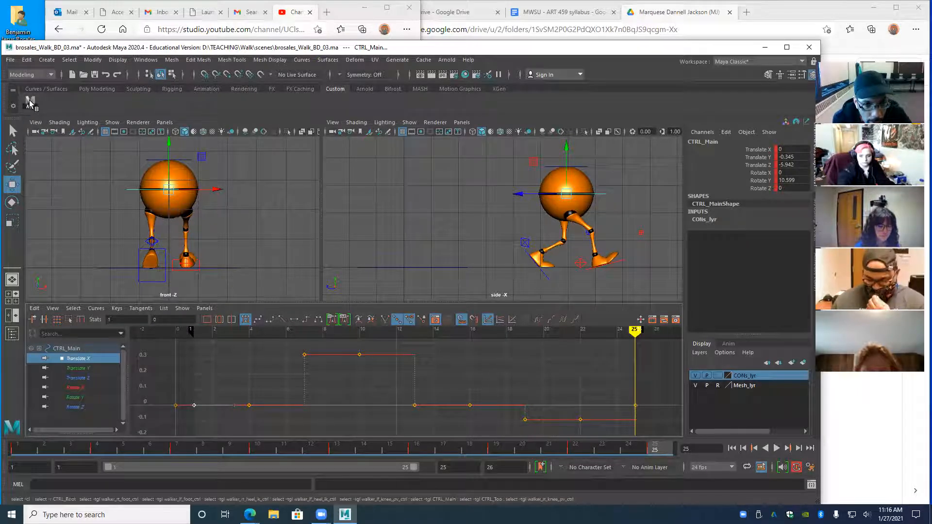
- Fit all rig curves in view, scrub and play the walk, then marquee-select every key from frame 4 onward
key(a)
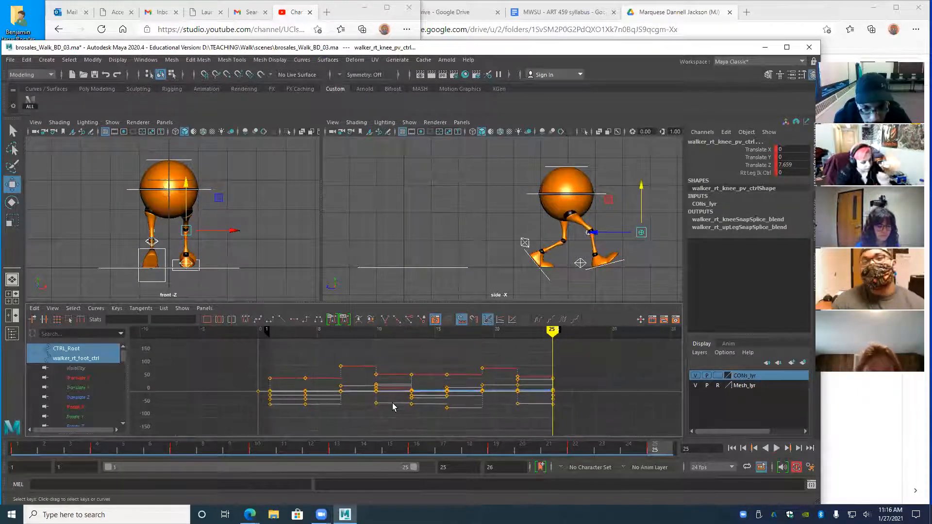
mouse_move(552, 329)
mouse_down()
mouse_move(316, 348)
mouse_move(290, 366)
mouse_move(256, 371)
mouse_move(309, 374)
mouse_up()
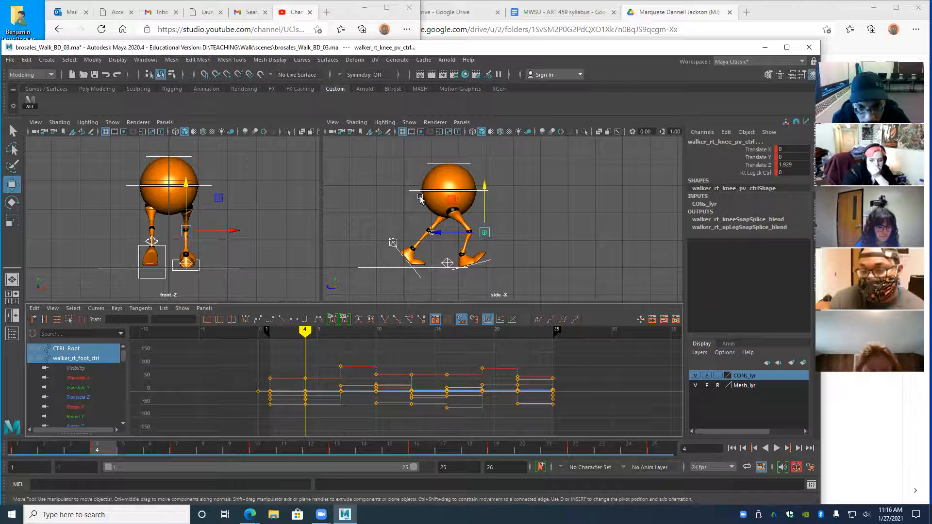
mouse_move(306, 334)
mouse_down()
mouse_move(267, 338)
mouse_move(301, 346)
mouse_up()
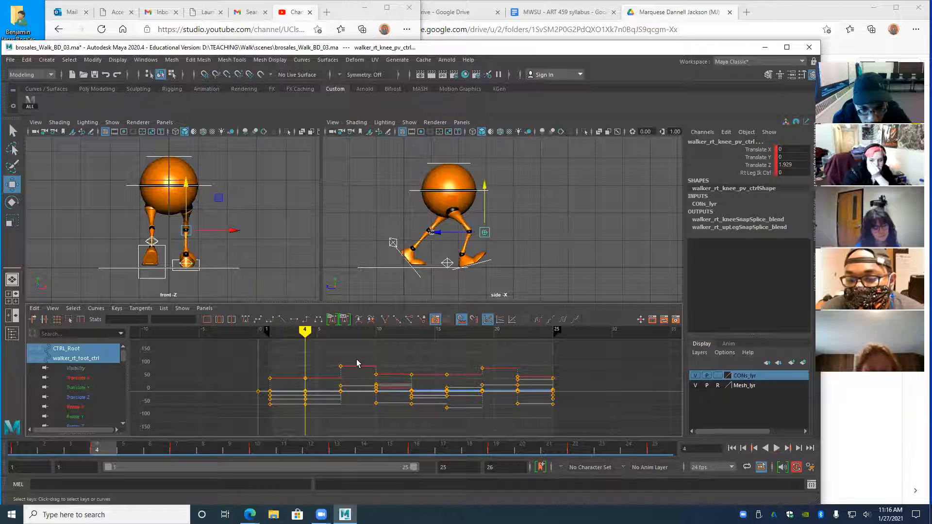
key(alt+v)
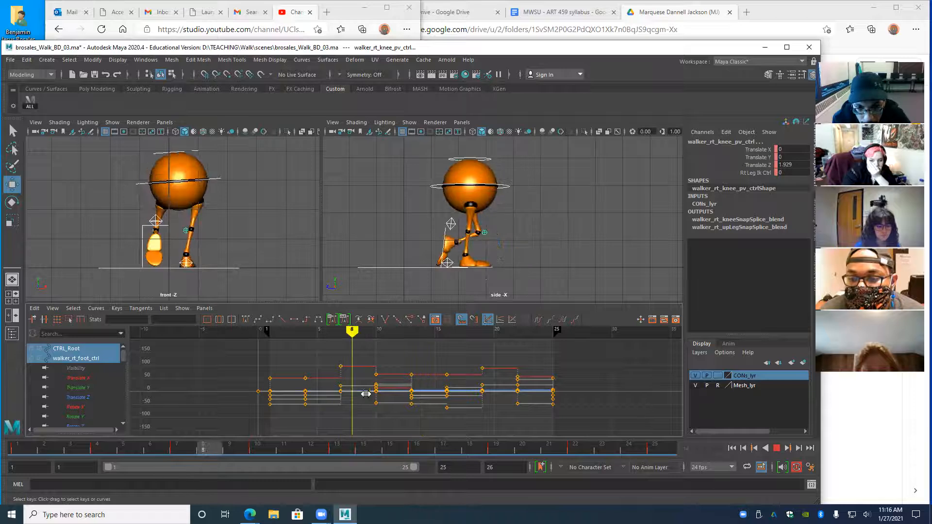
drag(204, 418, 305, 417)
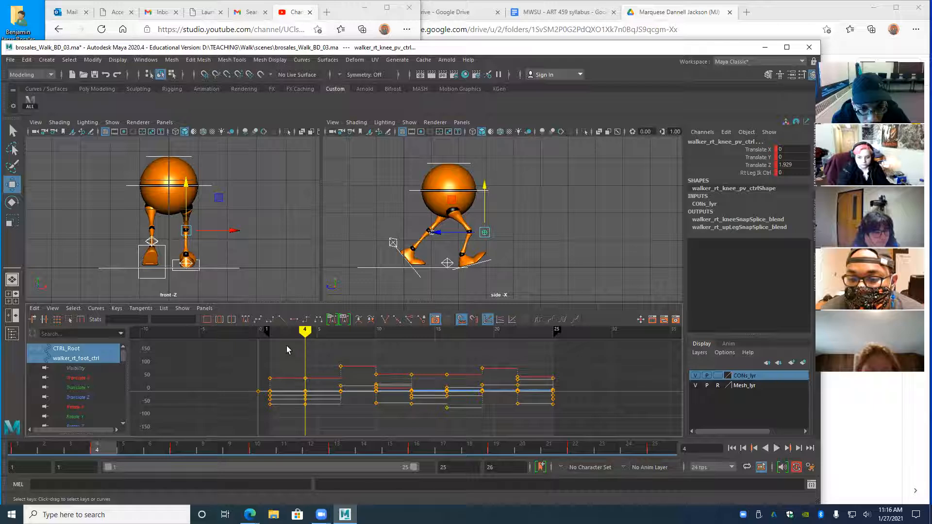
drag(287, 346, 567, 418)
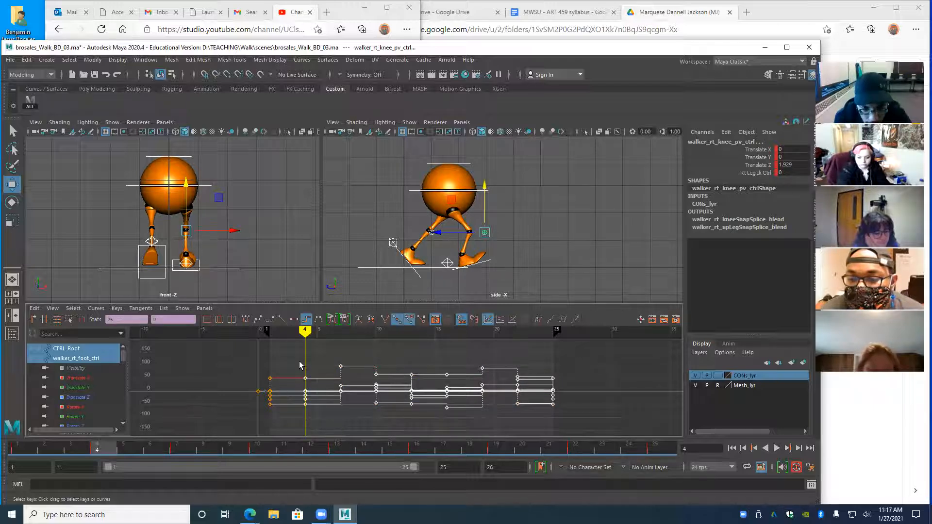
shift+middle_drag(316, 417, 376, 418)
key(alt+v)
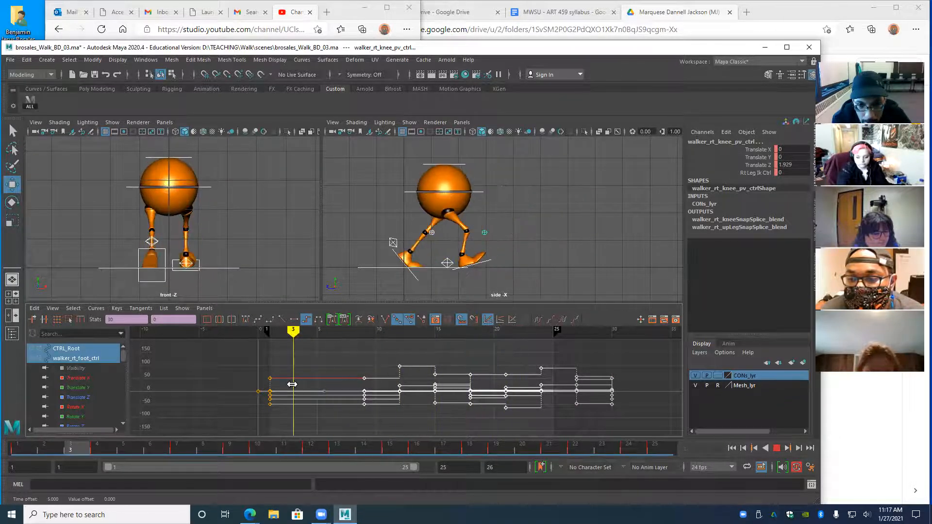
key(alt+v)
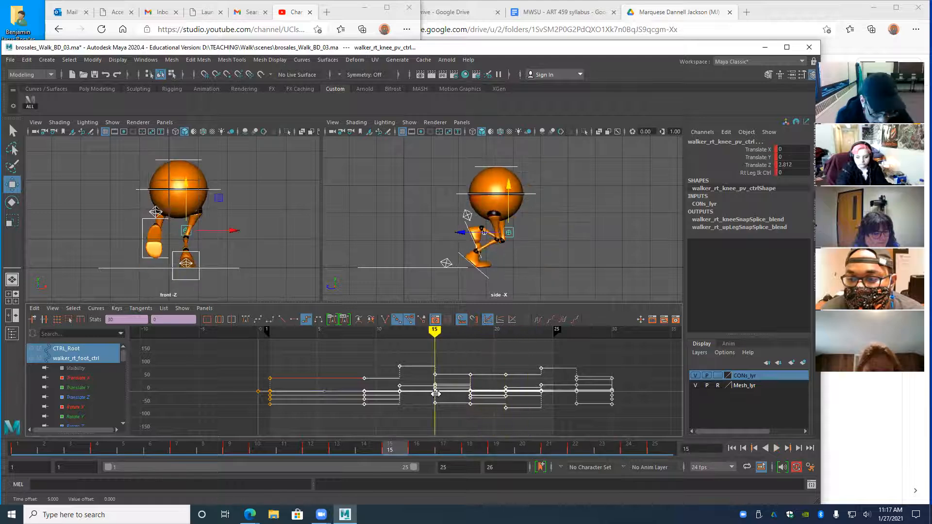
key(ctrl+z)
key(ctrl+z)
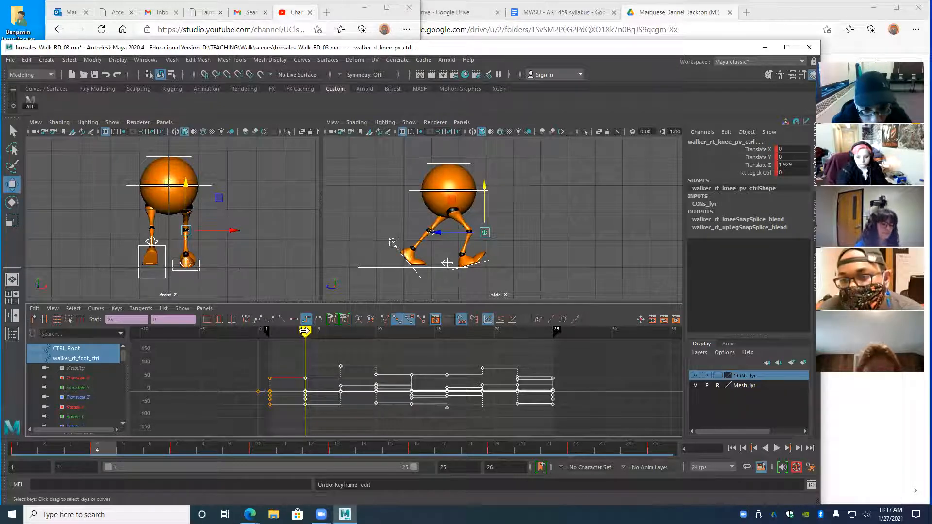
key(alt+v)
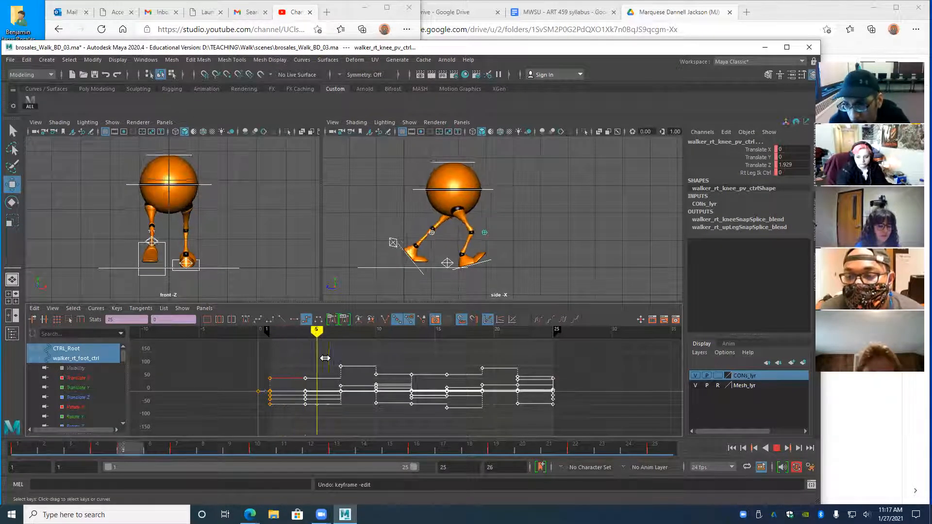
drag(325, 358, 303, 362)
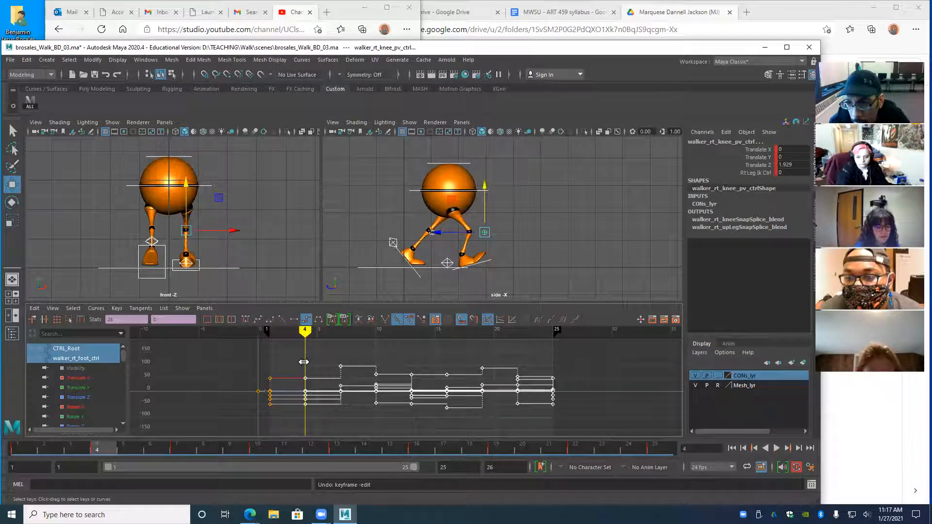
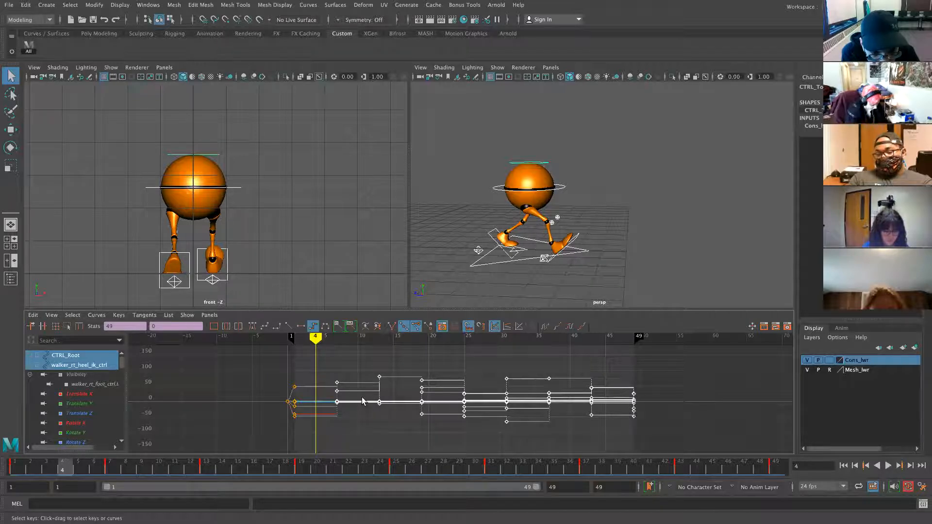
- Slide the keys from frame 4 onward three frames earlier and check the frame-10 pose
key(w)
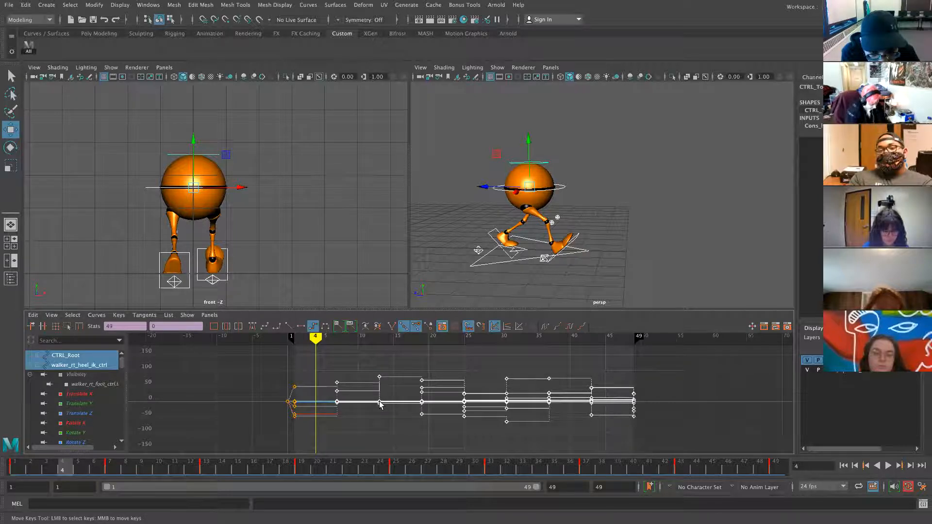
middle_drag(380, 405, 355, 403)
key(a)
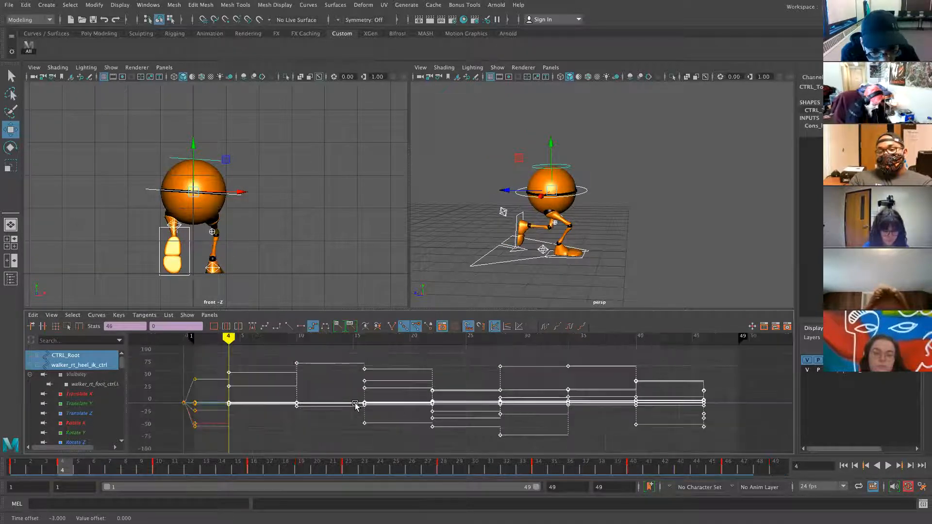
click(158, 467)
click(62, 467)
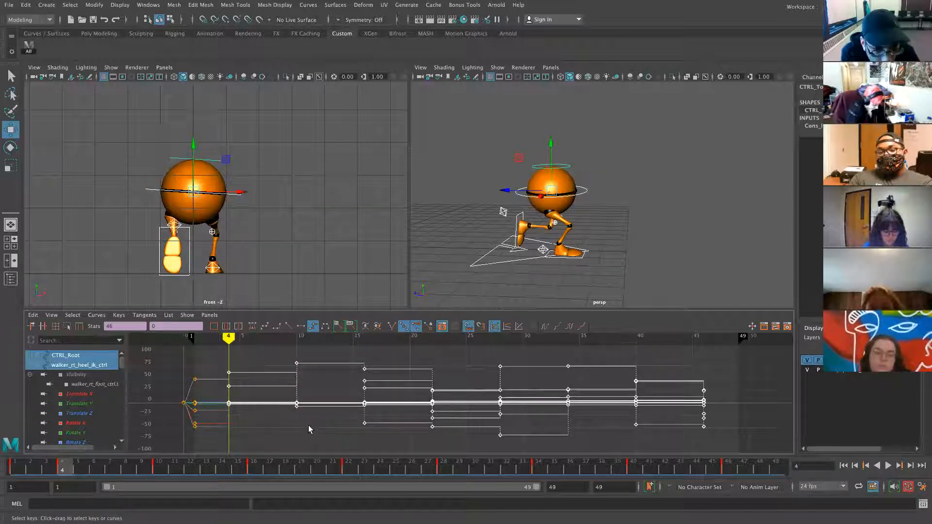
- At frame 7, shift the later keys three frames earlier and check frame 13
drag(253, 359, 231, 409)
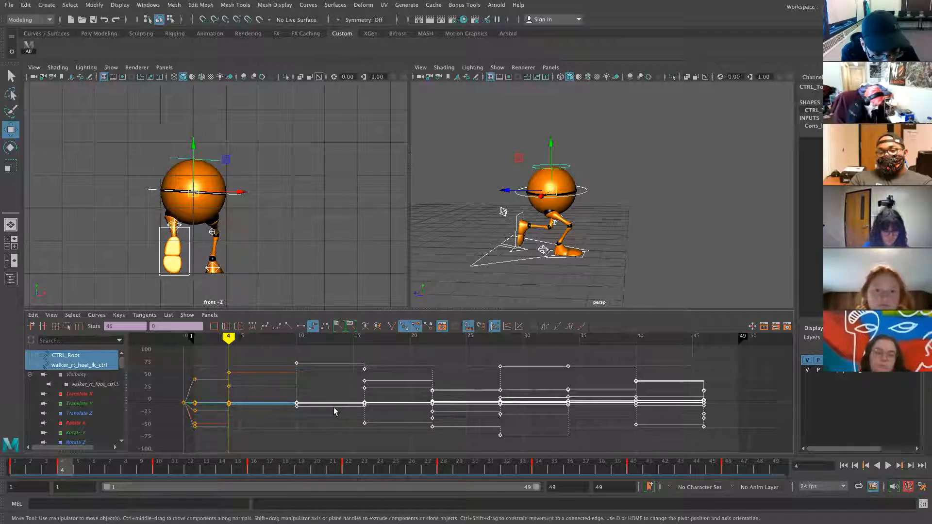
mouse_move(235, 342)
mouse_down()
mouse_move(272, 344)
mouse_move(262, 347)
mouse_up()
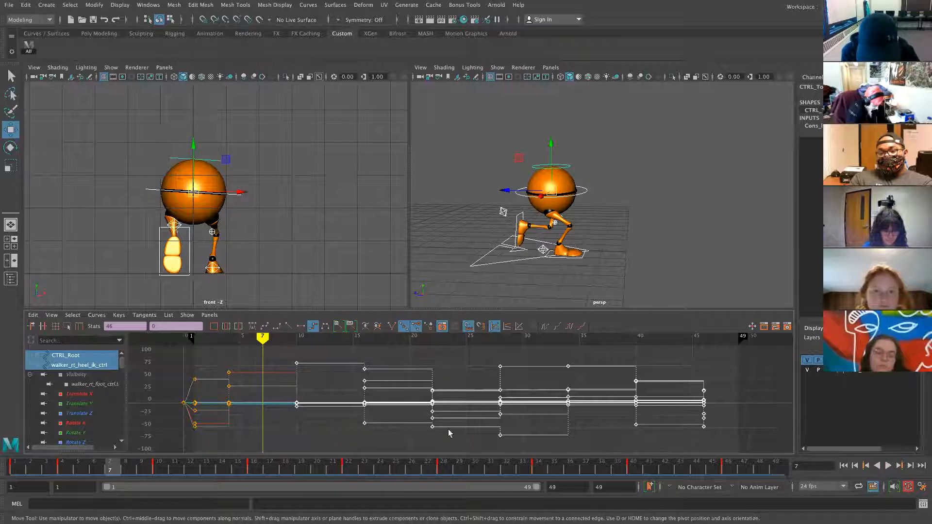
drag(368, 407, 330, 403)
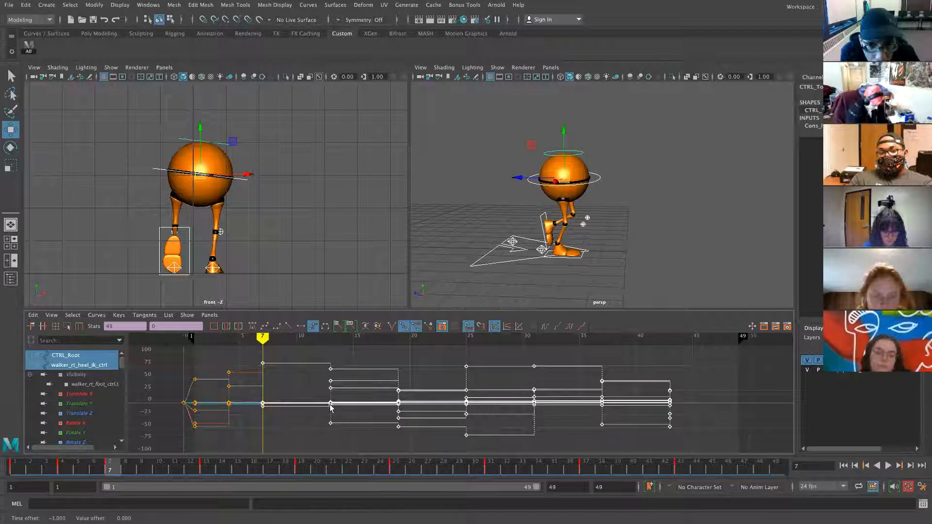
click(204, 468)
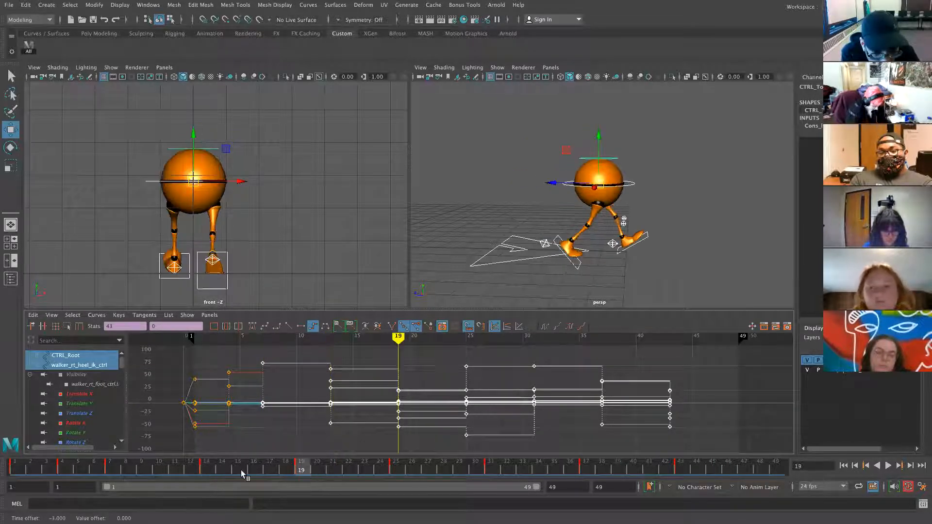
click(111, 468)
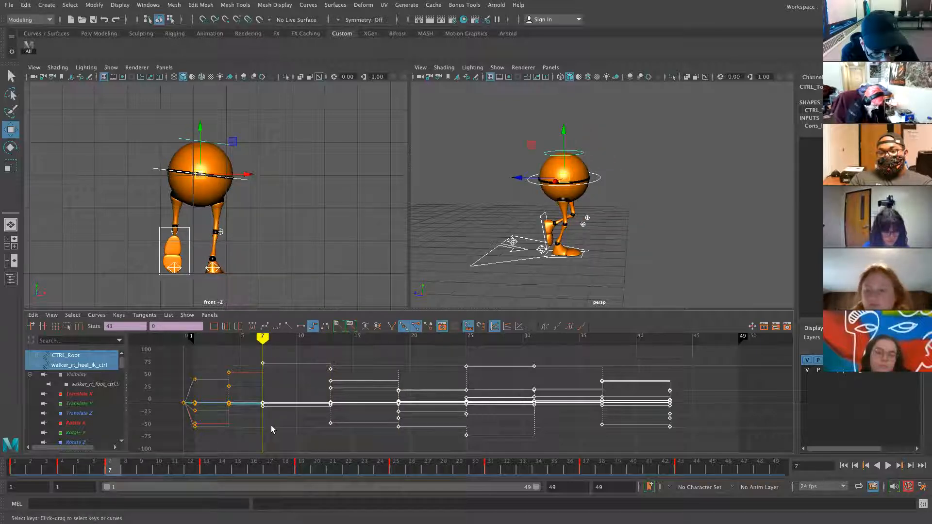
- Move to frame 10 and drop the frame-7 keys from the selection
drag(264, 336, 295, 336)
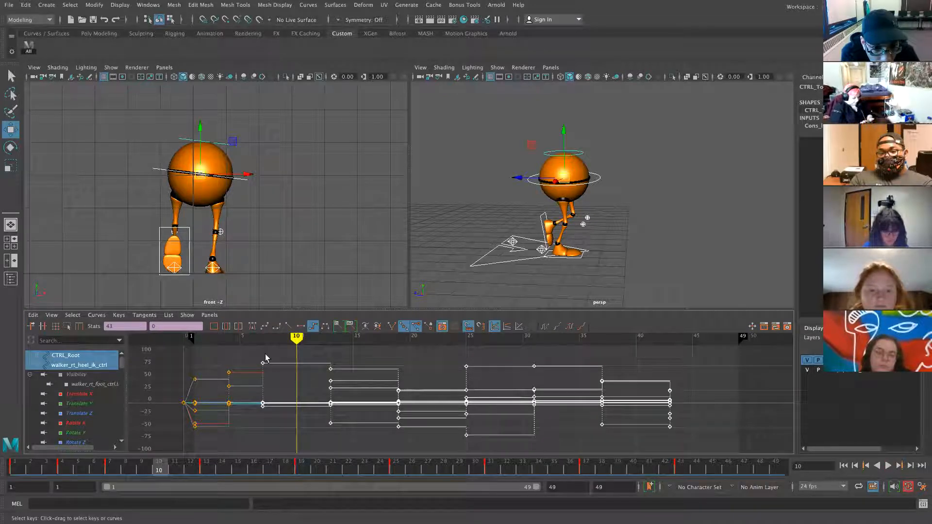
drag(278, 357, 250, 429)
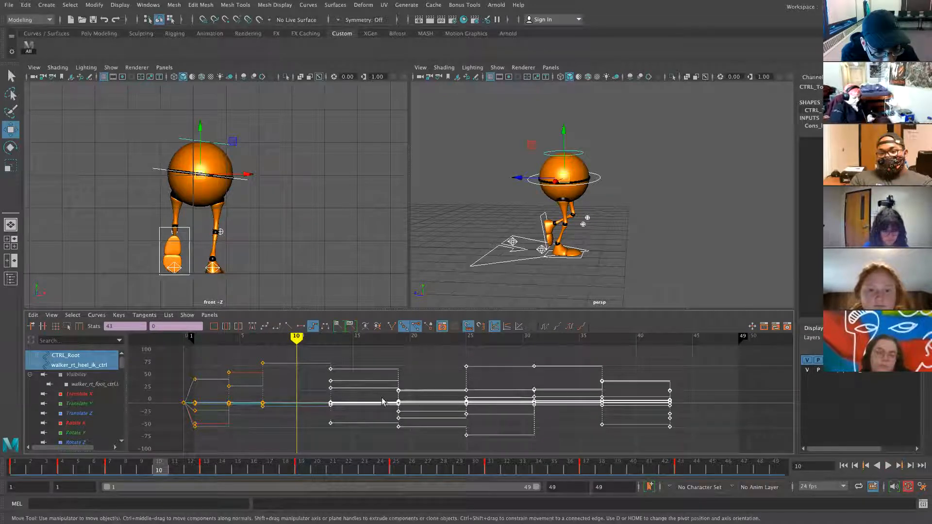
scroll(384, 403, down, 2)
scroll(392, 395, up, 2)
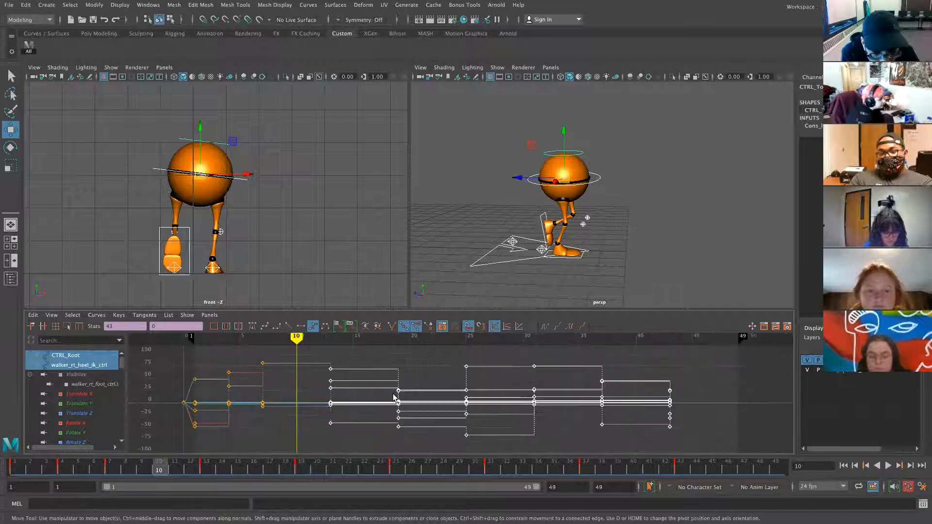
scroll(392, 395, down, 2)
- Shift the remaining keys three frames earlier at frames 10 and 13
shift+middle_drag(406, 397, 388, 403)
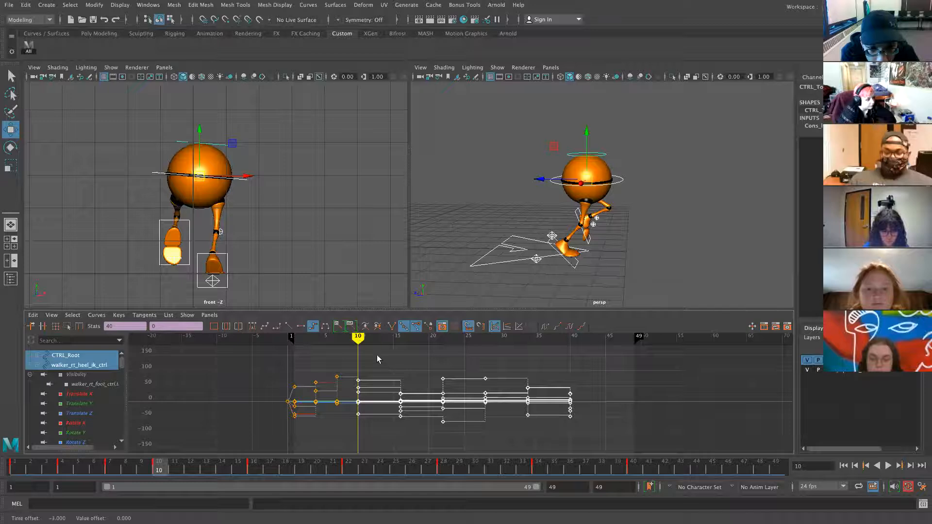
drag(362, 341, 379, 341)
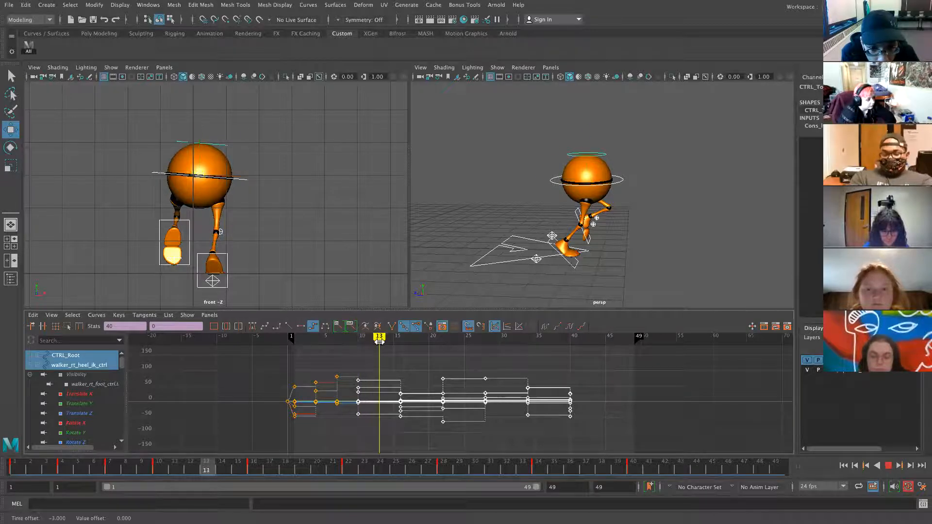
shift+drag(357, 429, 353, 436)
drag(429, 403, 405, 404)
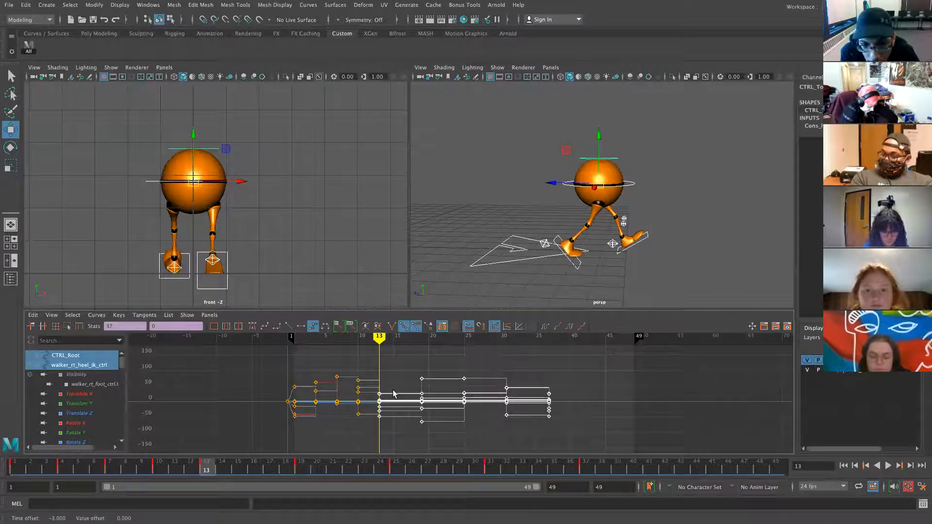
- Repeat the three-frame shift for the key groups at frames 16 and 19
drag(380, 340, 401, 340)
drag(394, 376, 377, 436)
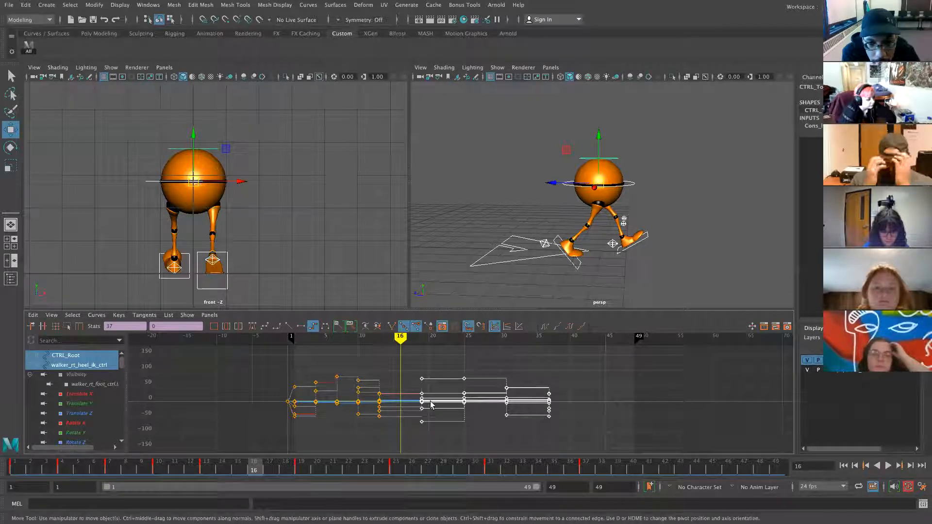
middle_drag(424, 387, 414, 376)
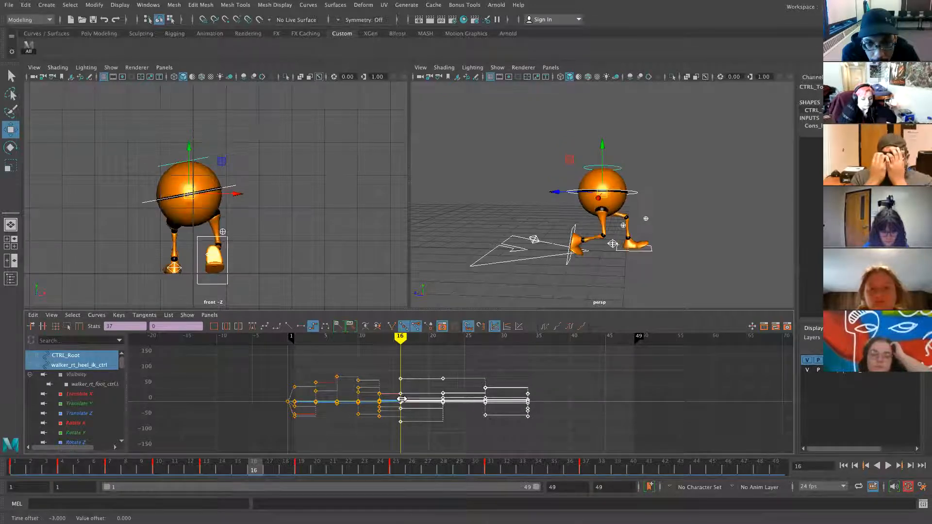
drag(400, 337, 421, 343)
ctrl+drag(397, 376, 413, 437)
middle_drag(451, 395, 429, 394)
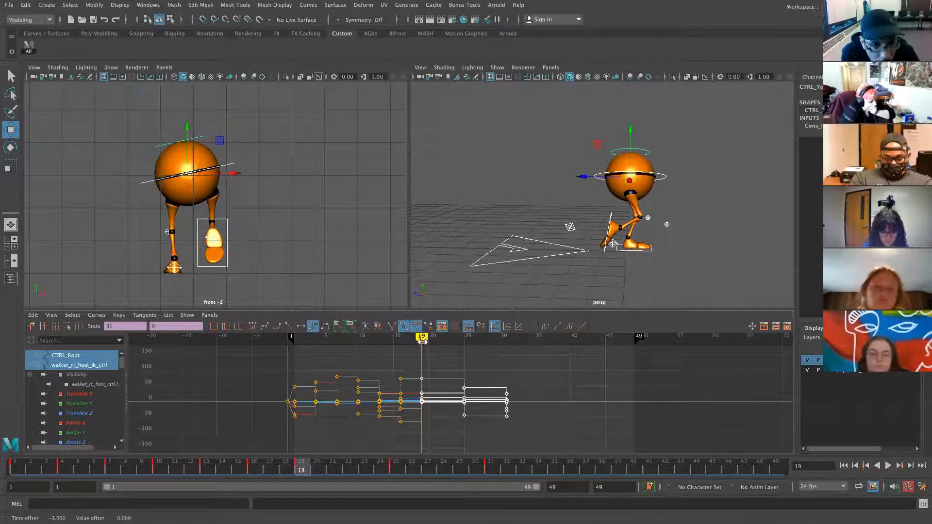
- Move the last key column three frames earlier so the walk ends at frame 25
key(alt+v)
mouse_move(422, 339)
mouse_down()
mouse_move(440, 352)
mouse_move(439, 435)
mouse_move(447, 409)
mouse_up()
drag(443, 343, 464, 342)
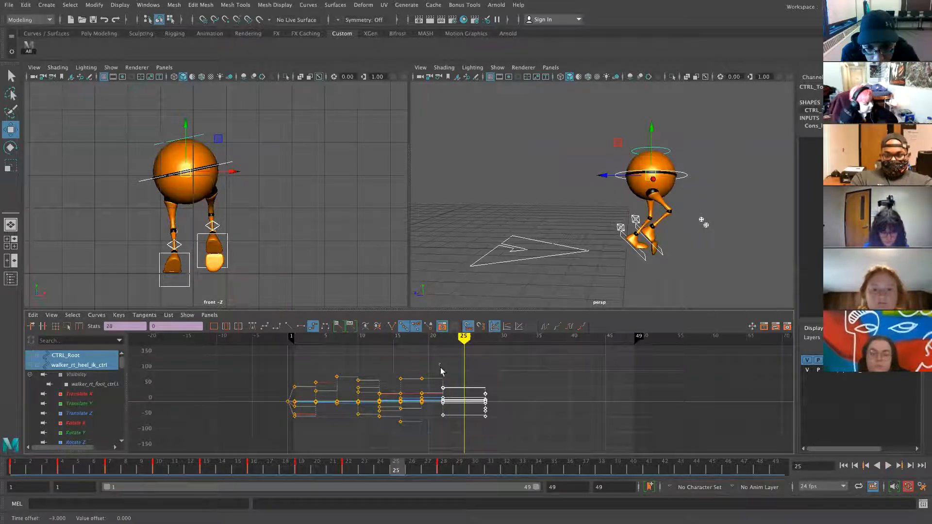
ctrl+drag(456, 442, 457, 441)
drag(486, 406, 465, 407)
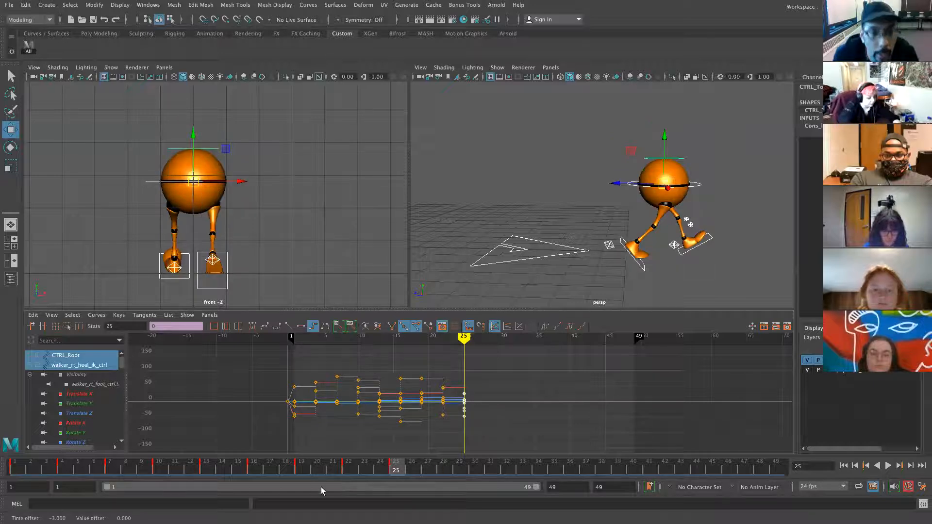
- Scrub and step from frame 1 through frame 25 to review the retimed walk
click(18, 469)
mouse_move(66, 469)
mouse_down()
mouse_move(222, 476)
mouse_move(208, 472)
mouse_up()
click(253, 474)
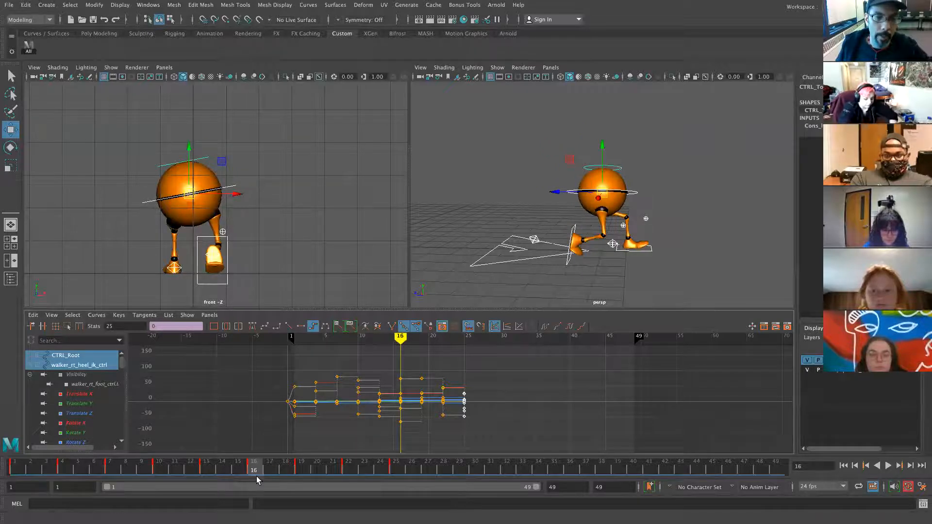
click(301, 476)
click(349, 474)
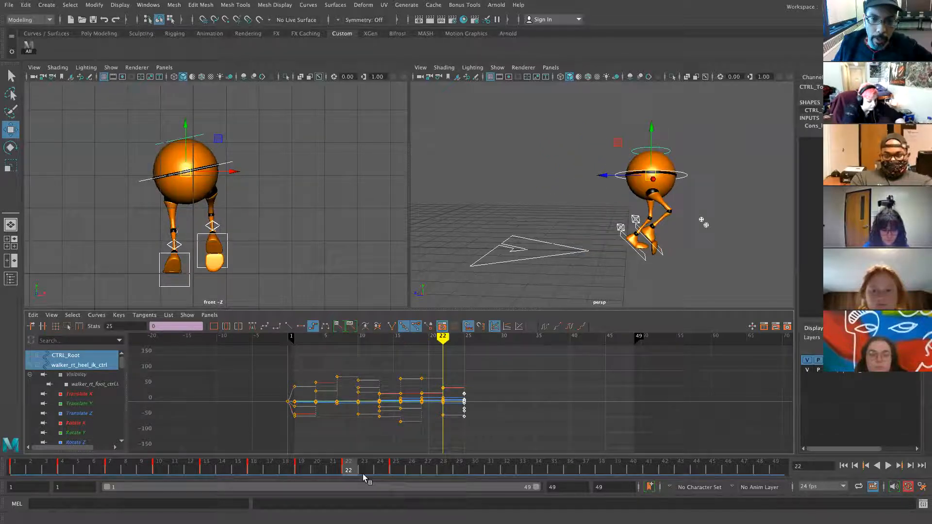
click(396, 471)
click(9, 5)
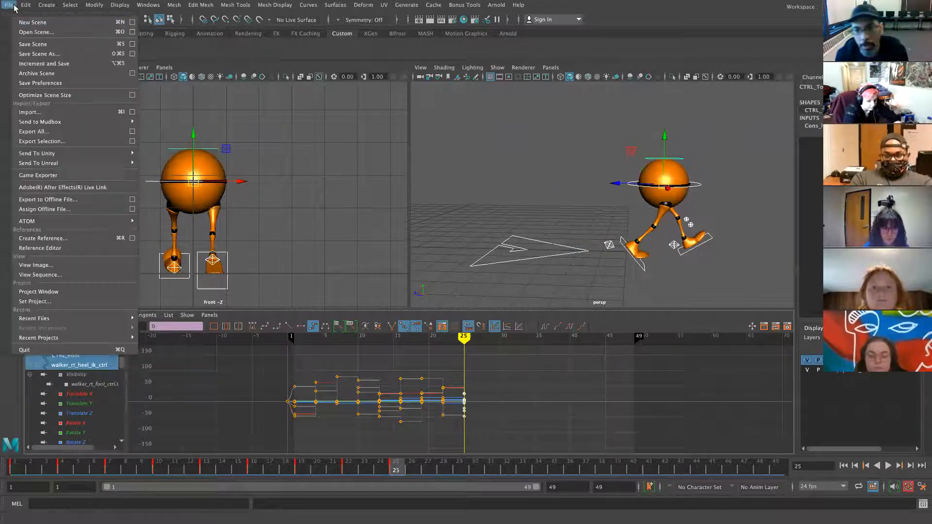
click(45, 53)
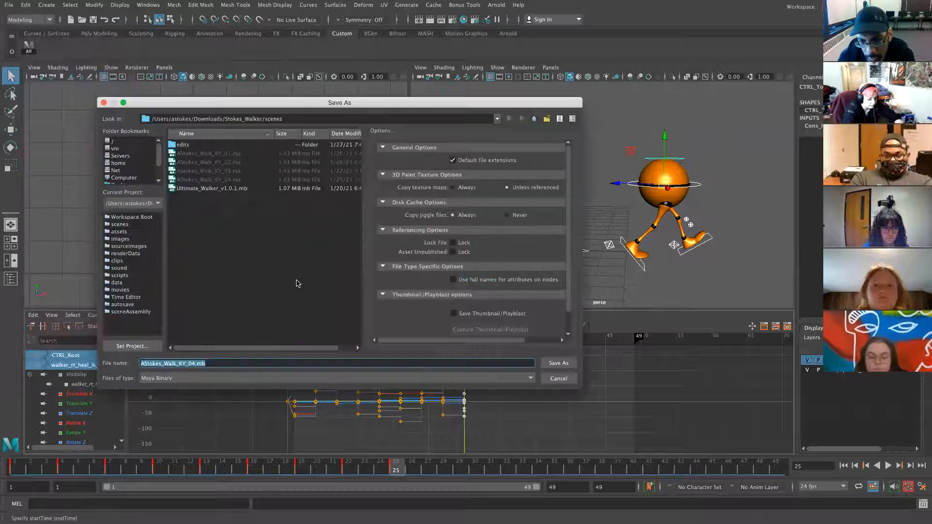
click(201, 378)
click(189, 390)
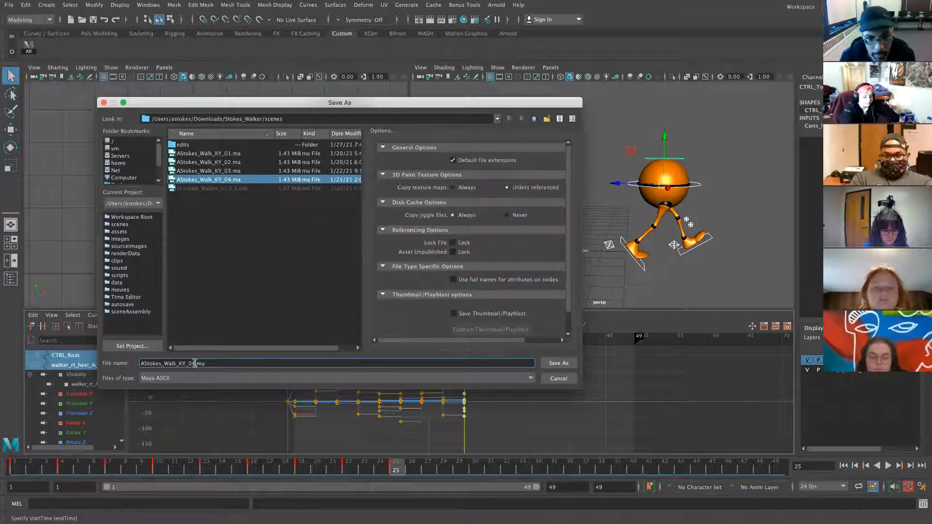
key(BackSpace)
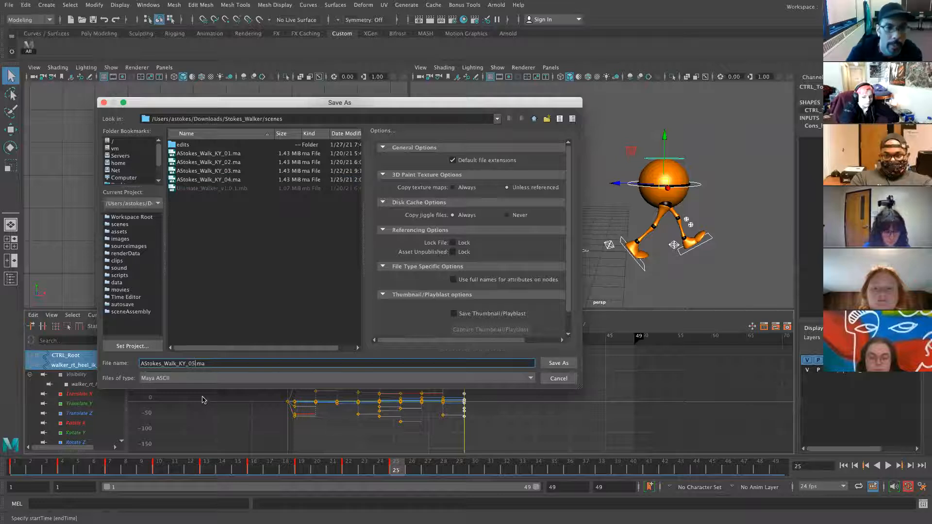
click(561, 365)
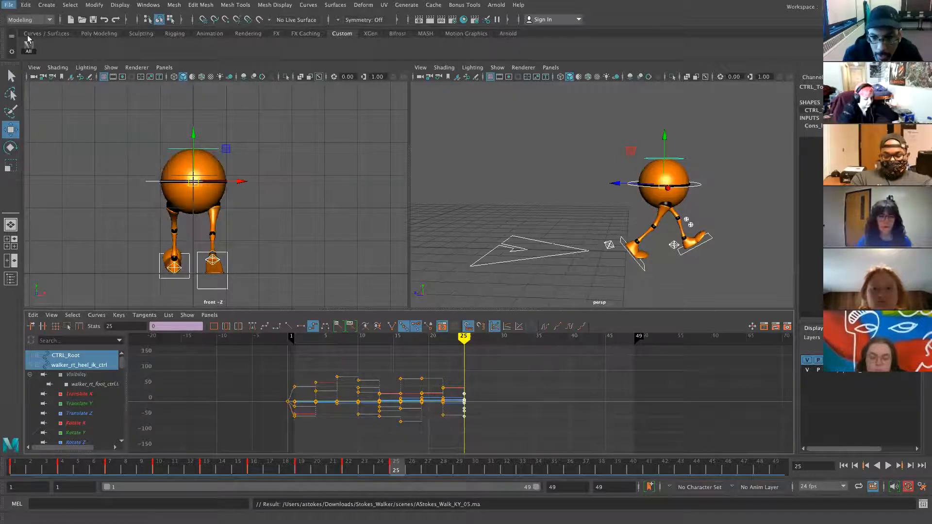
mouse_move(94, 10)
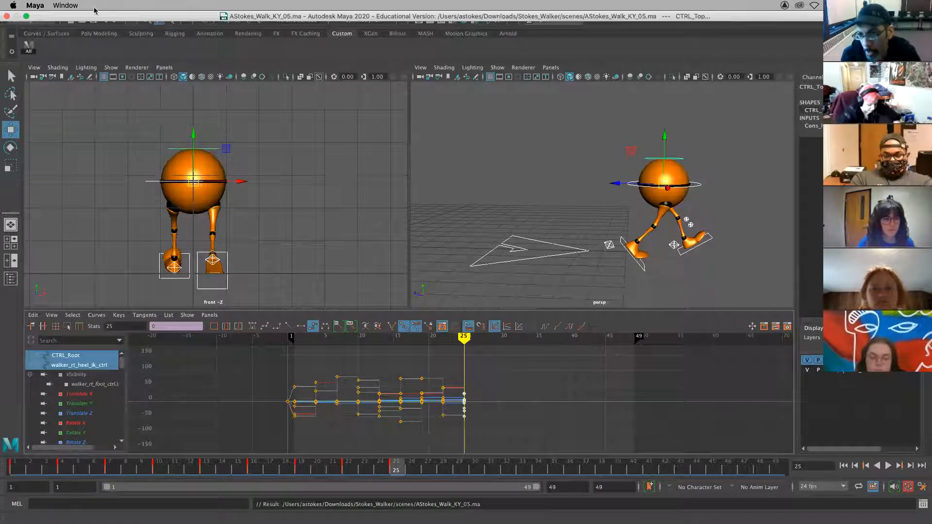
- Exit Maya full-screen and stop the Zoom screen share
click(26, 16)
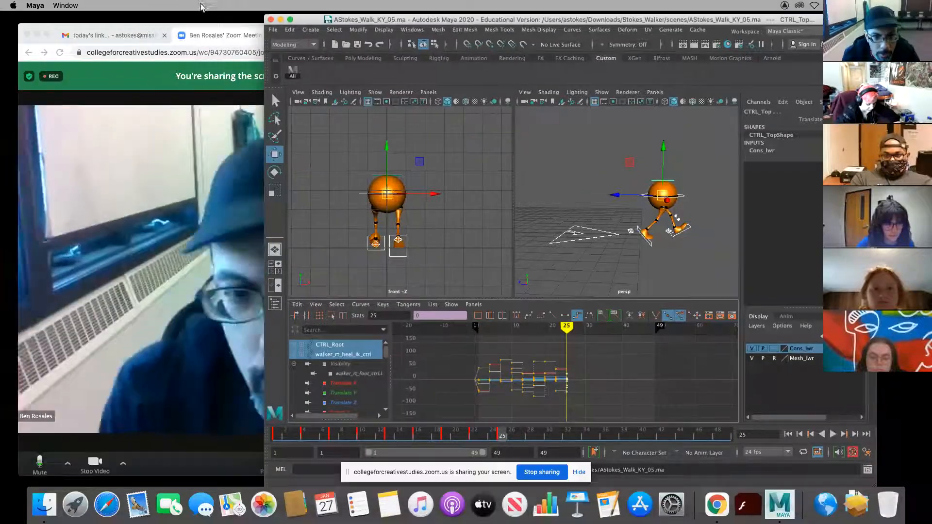
click(202, 35)
click(530, 74)
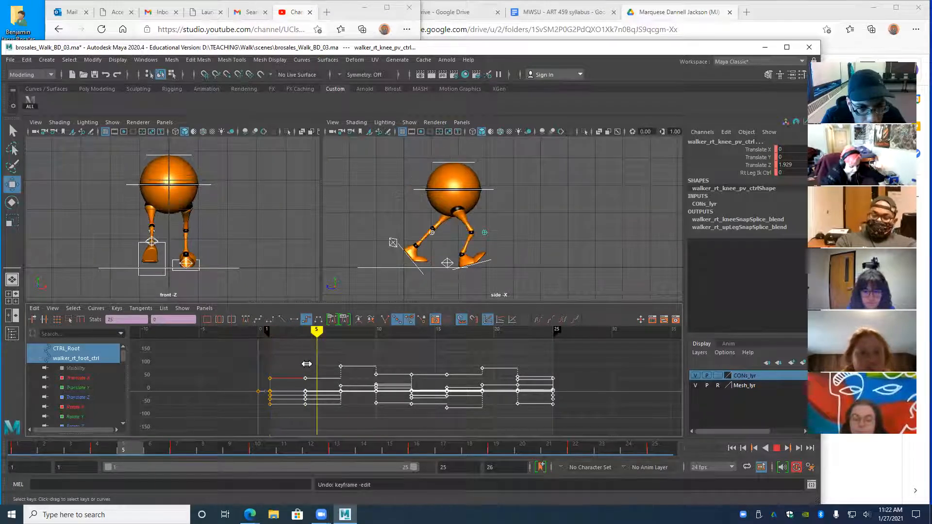
- Show CTRL_Main's curves at frame 1 and inspect the frame-4 and frame-7 Translate X keys
key(Escape)
click(131, 190)
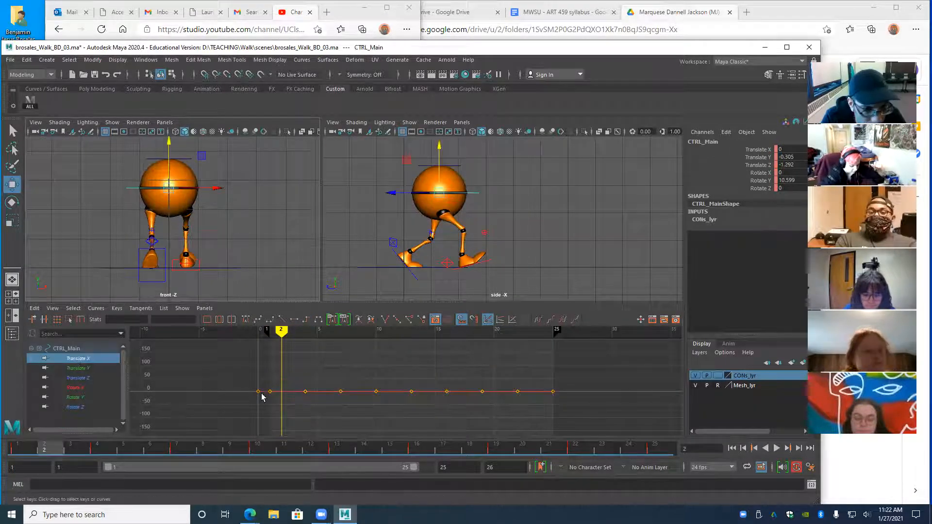
drag(279, 331, 299, 361)
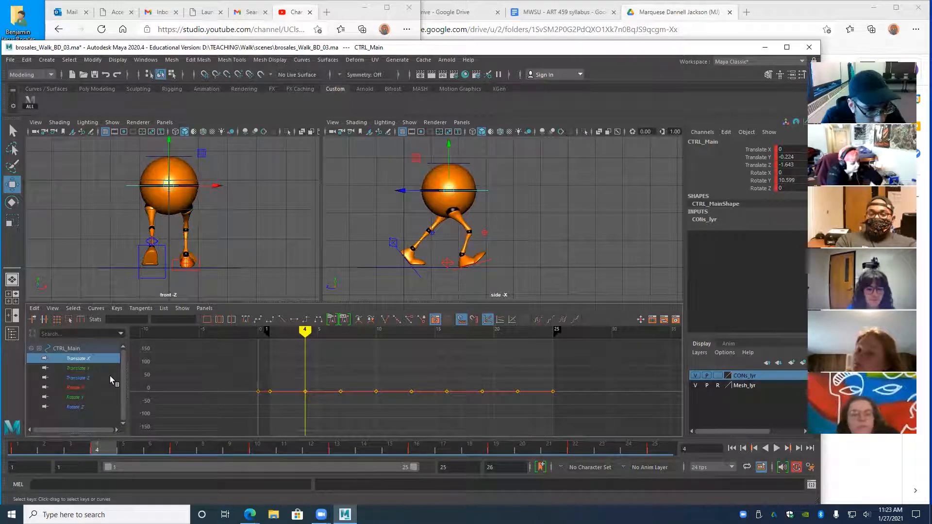
alt+right_drag(333, 396, 256, 397)
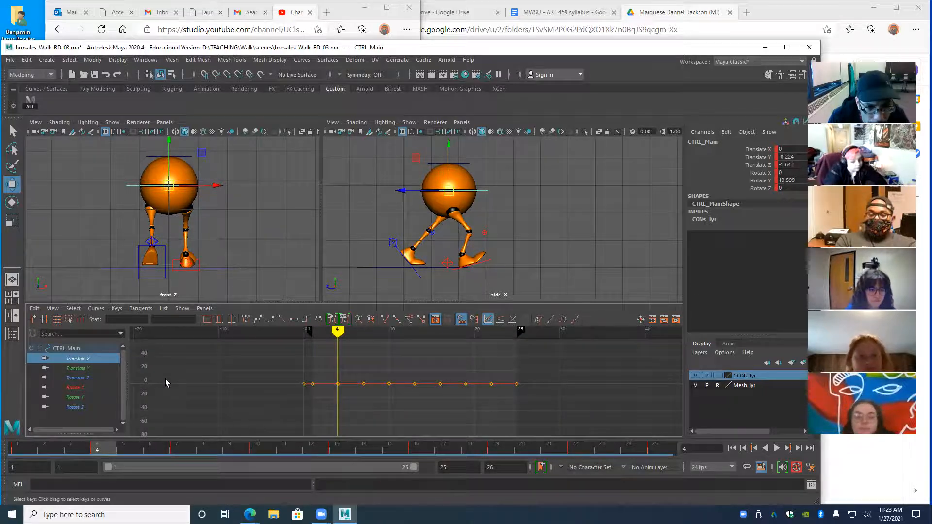
drag(349, 408, 374, 412)
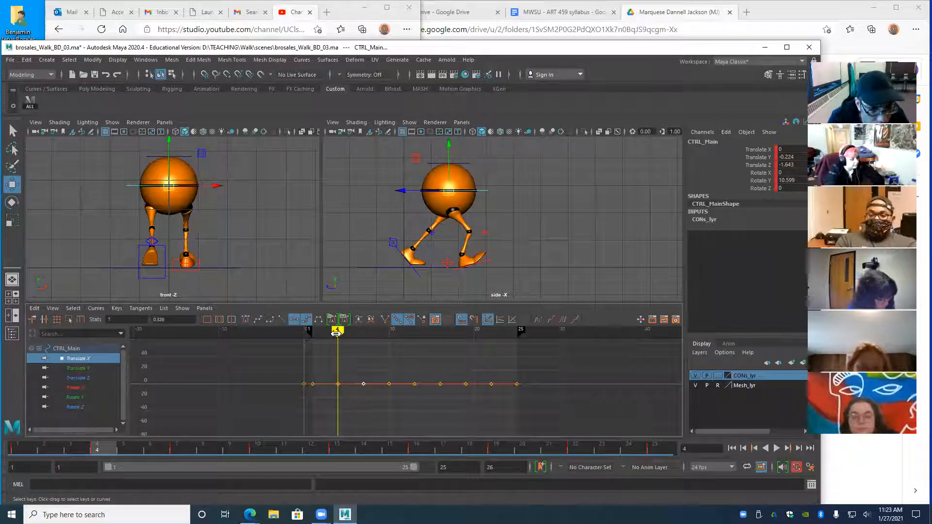
click(338, 384)
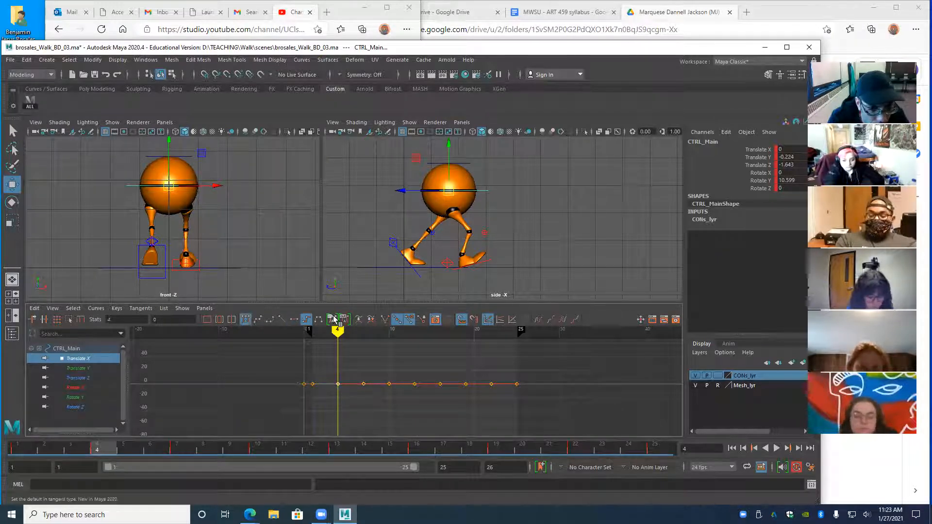
click(363, 384)
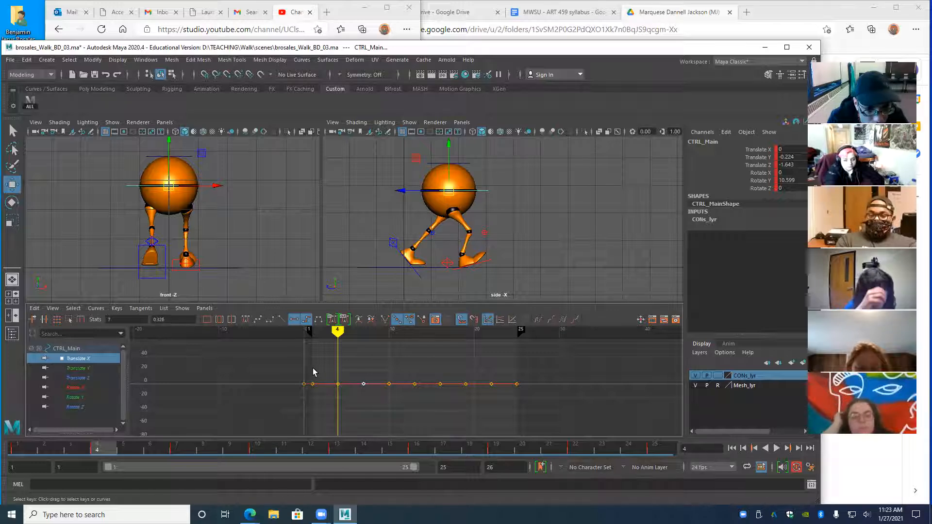
- Frame the Translate X curve and delete its frame-4 key
alt+right_drag(356, 378, 390, 390)
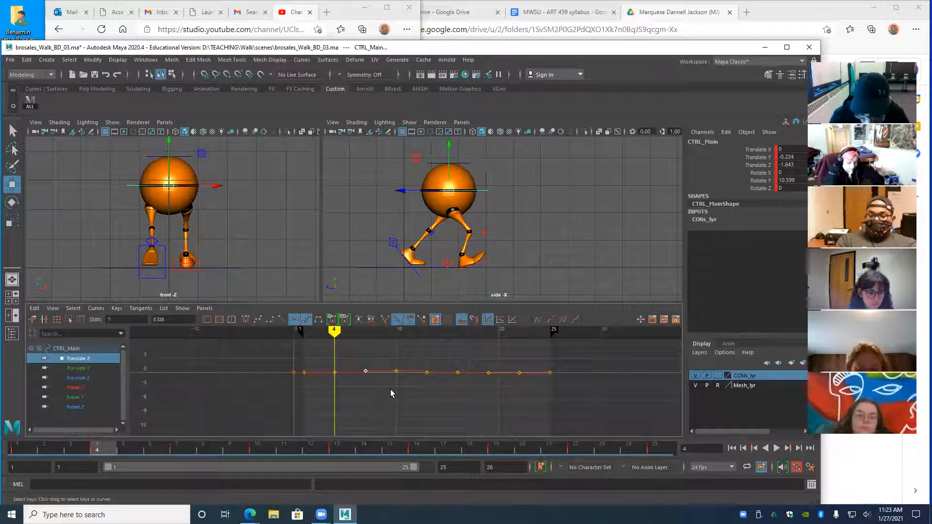
alt+shift+right_drag(421, 371, 408, 389)
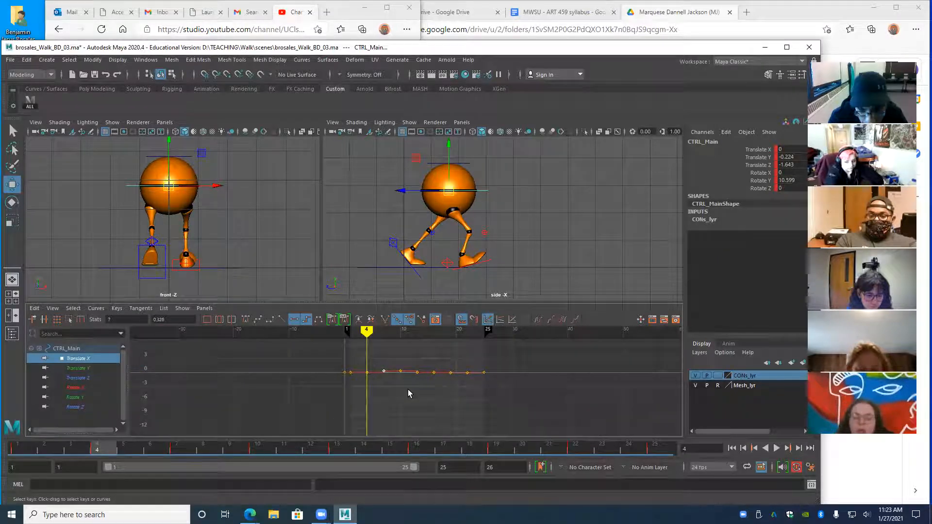
mouse_move(418, 385)
alt+shift+right_down()
mouse_move(345, 381)
mouse_move(418, 400)
mouse_move(468, 406)
mouse_move(476, 397)
mouse_move(412, 379)
mouse_move(437, 391)
mouse_move(414, 387)
alt+shift+right_up()
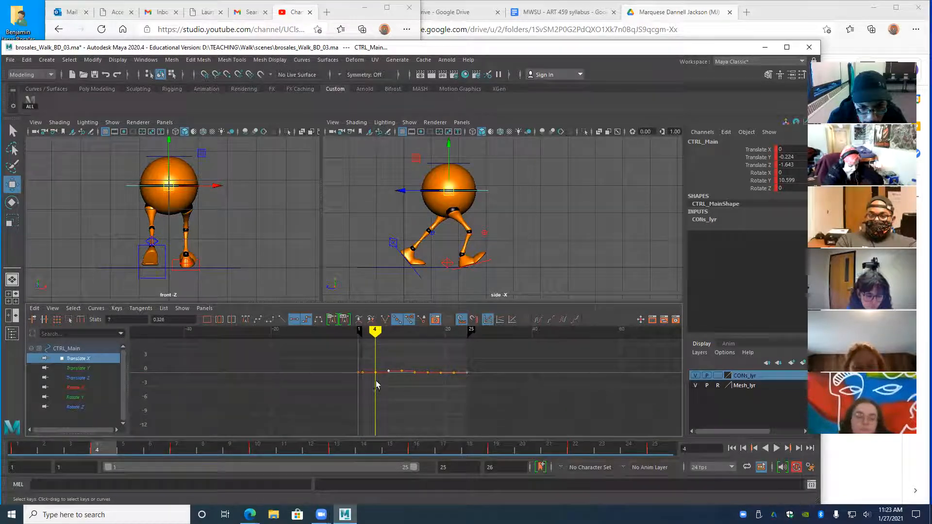
alt+middle_drag(383, 374, 387, 406)
mouse_move(416, 394)
alt+shift+right_down()
mouse_move(388, 387)
mouse_move(430, 397)
alt+shift+right_up()
alt+middle_drag(430, 397, 399, 379)
alt+right_drag(399, 379, 368, 374)
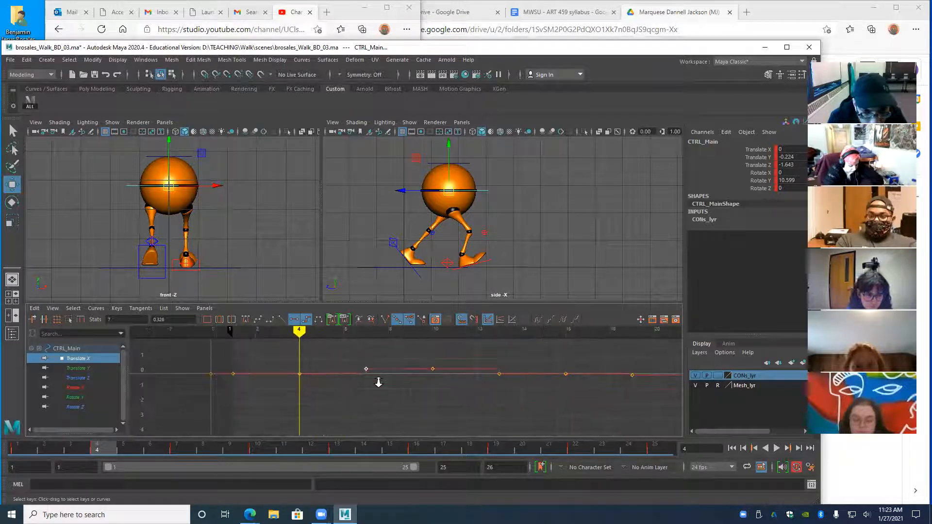
alt+middle_drag(356, 389, 356, 399)
drag(305, 408, 300, 409)
key(Delete)
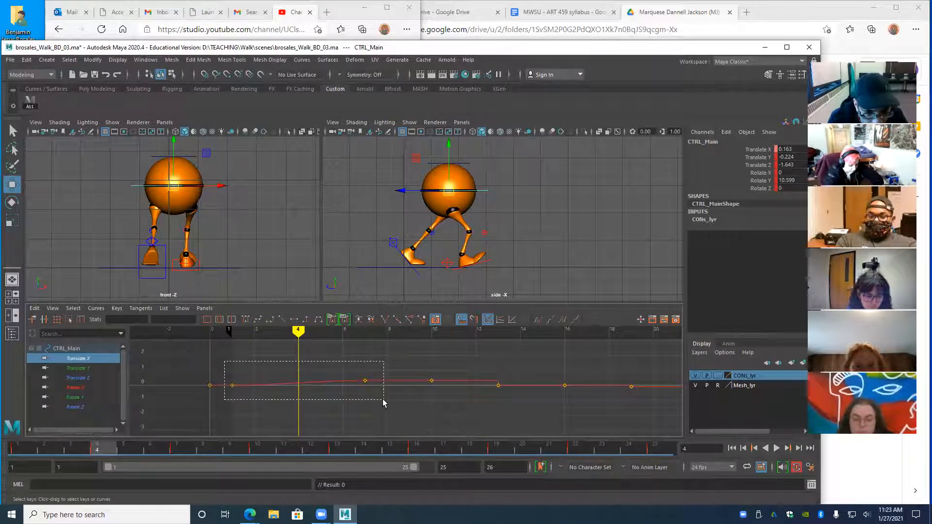
- Make the frame-1 and frame-7 keys linear and re-key frame 4 on the straight line
drag(384, 403, 383, 401)
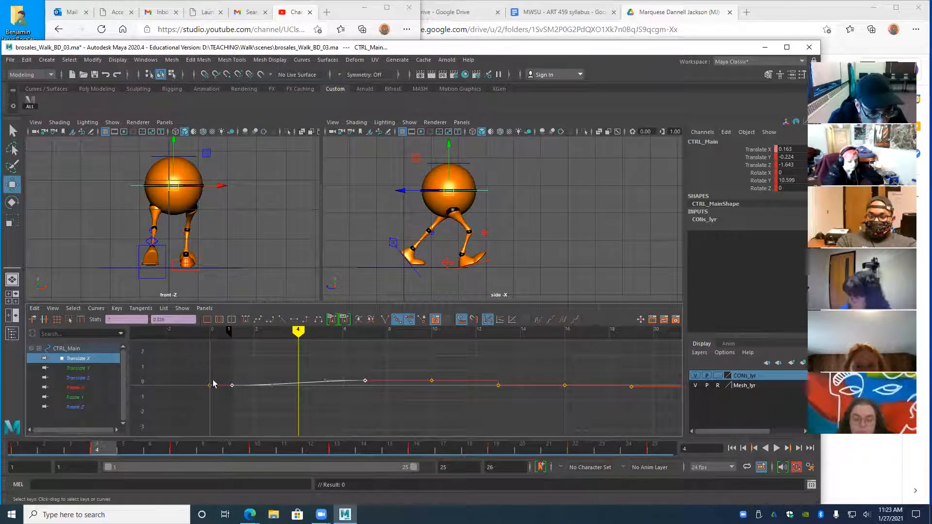
click(282, 319)
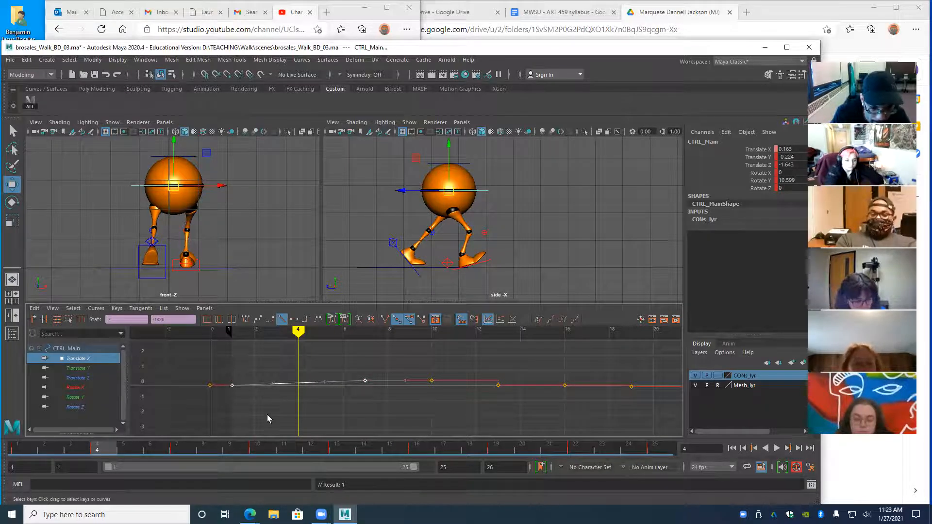
key(s)
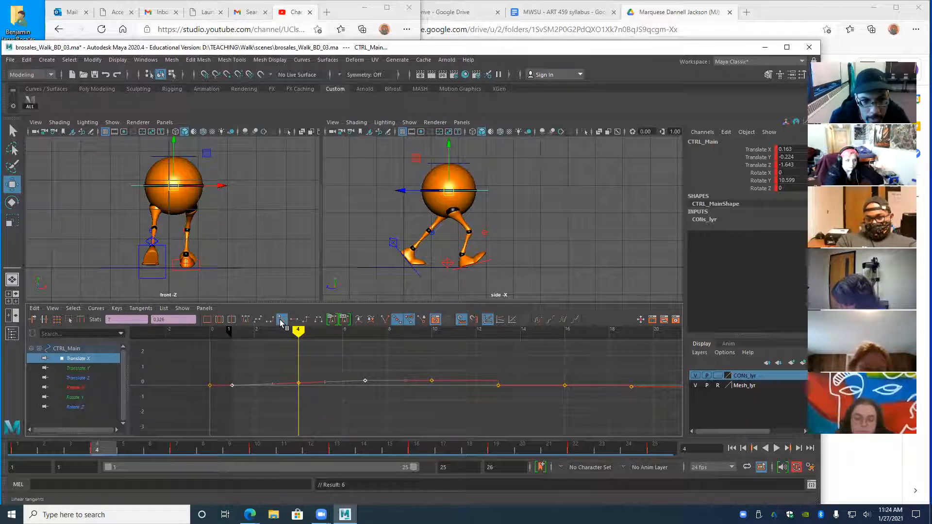
click(281, 319)
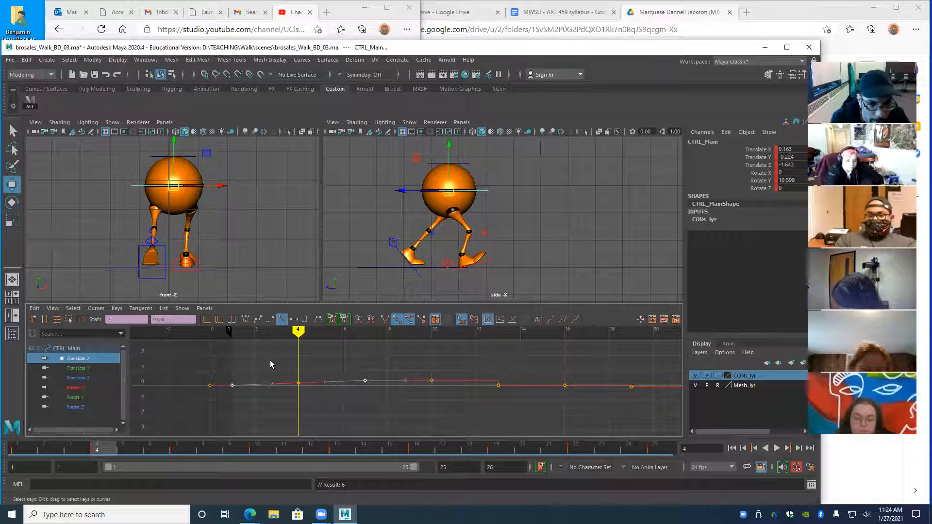
- Play and scrub the walk cycle to check the linear Translate X motion
key(alt+v)
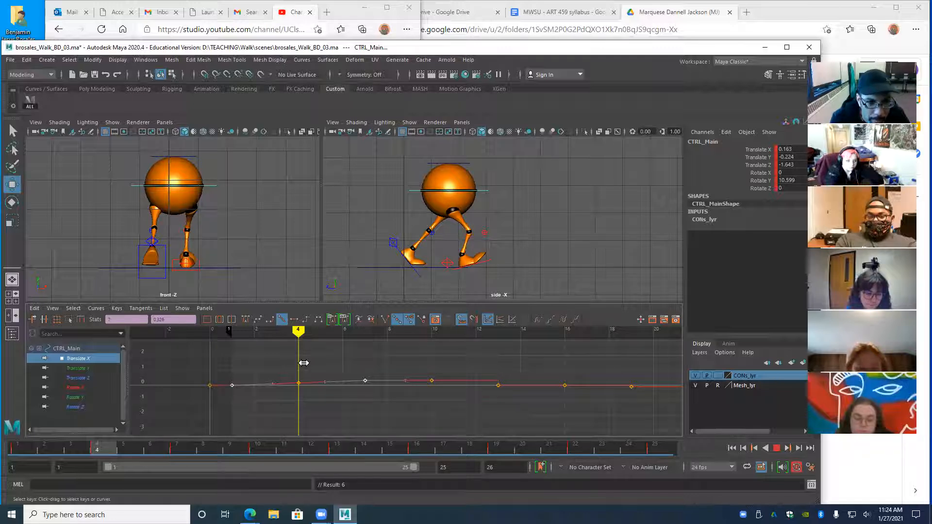
key(alt+v)
drag(297, 332, 302, 351)
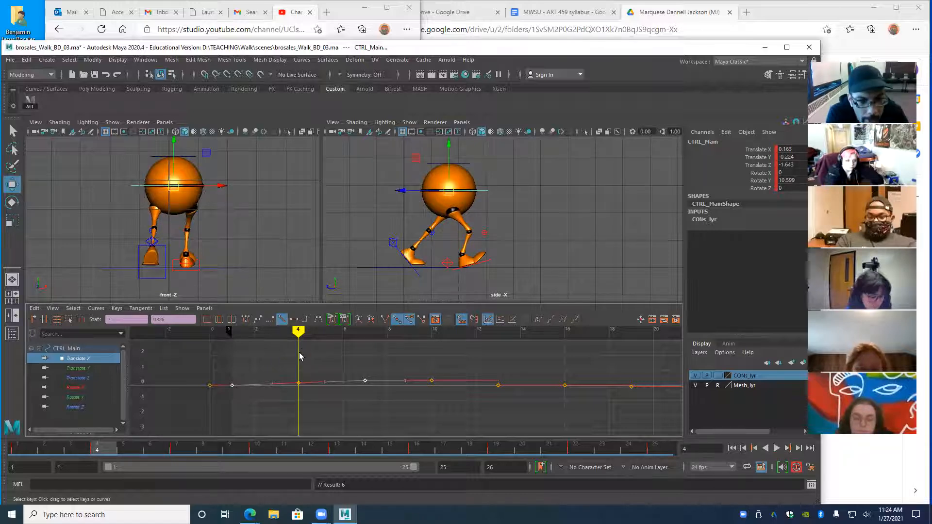
click(143, 188)
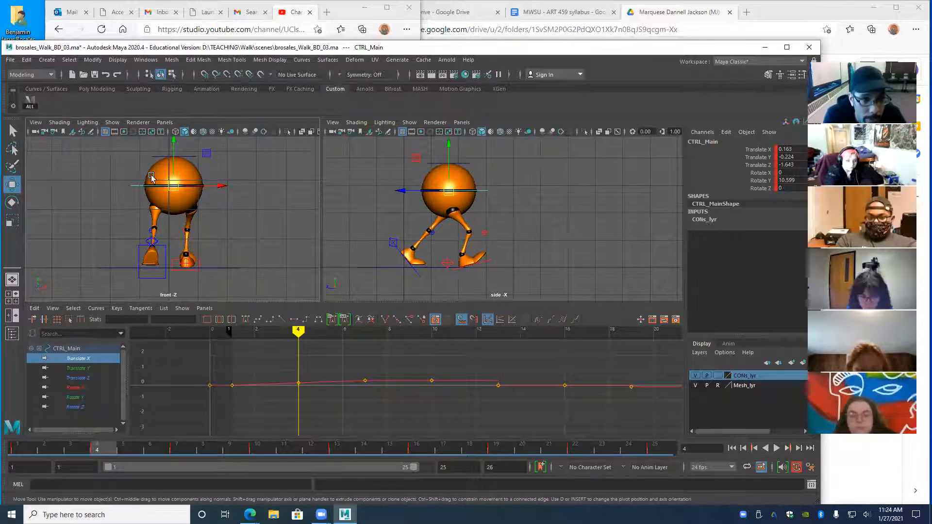
key(alt+v)
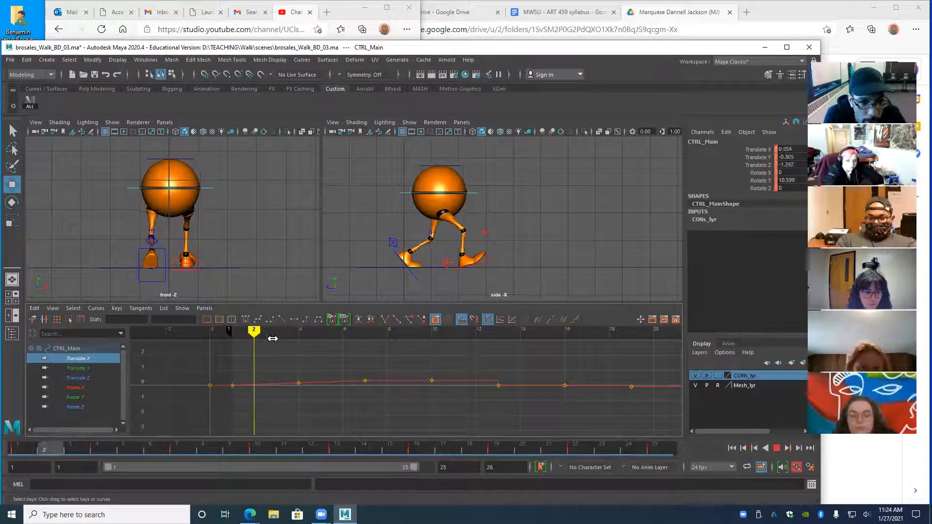
drag(332, 344, 210, 332)
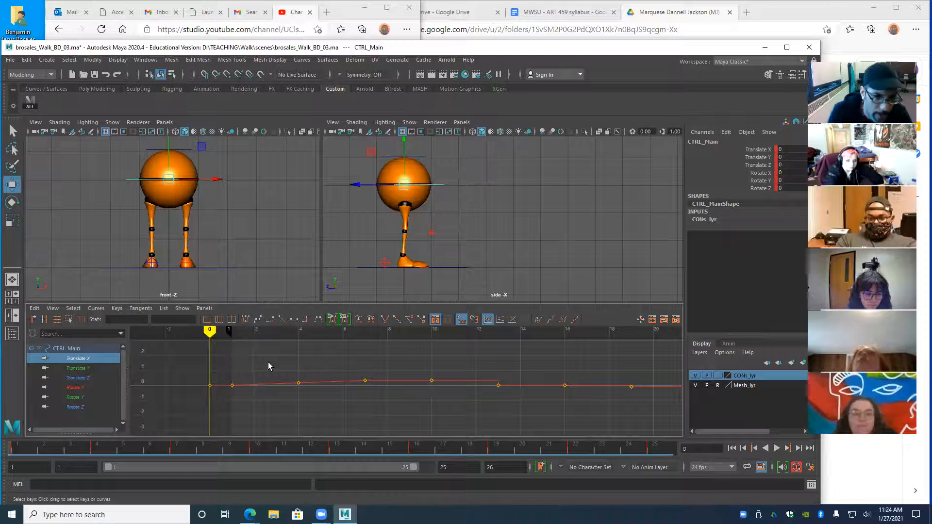
key(alt+v)
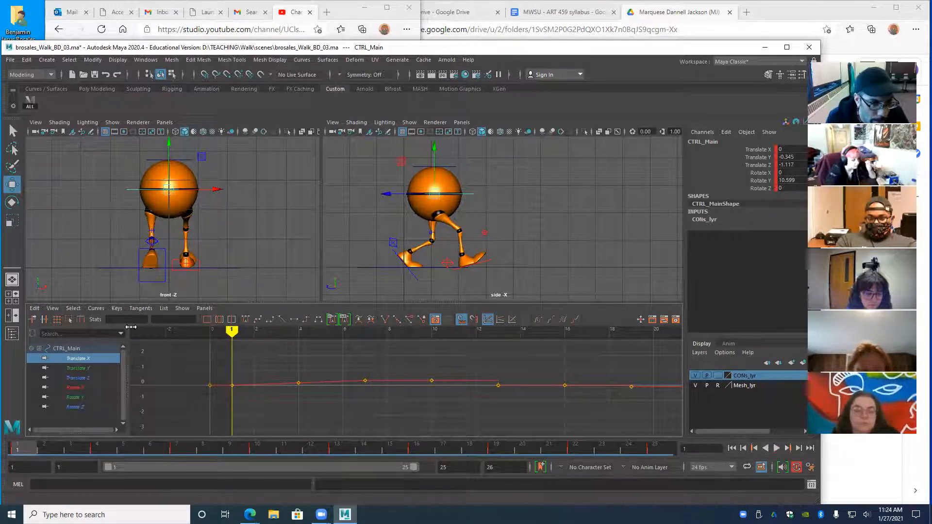
key(alt+v)
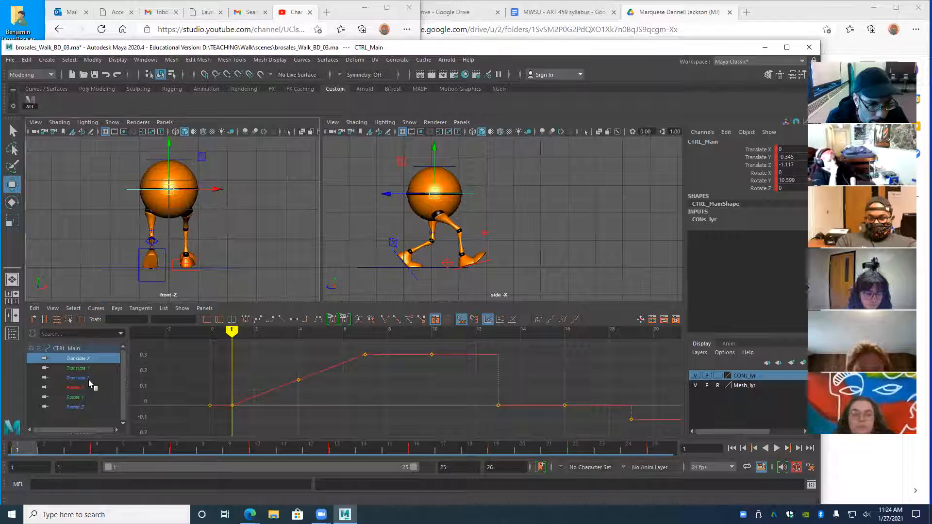
key(alt+v)
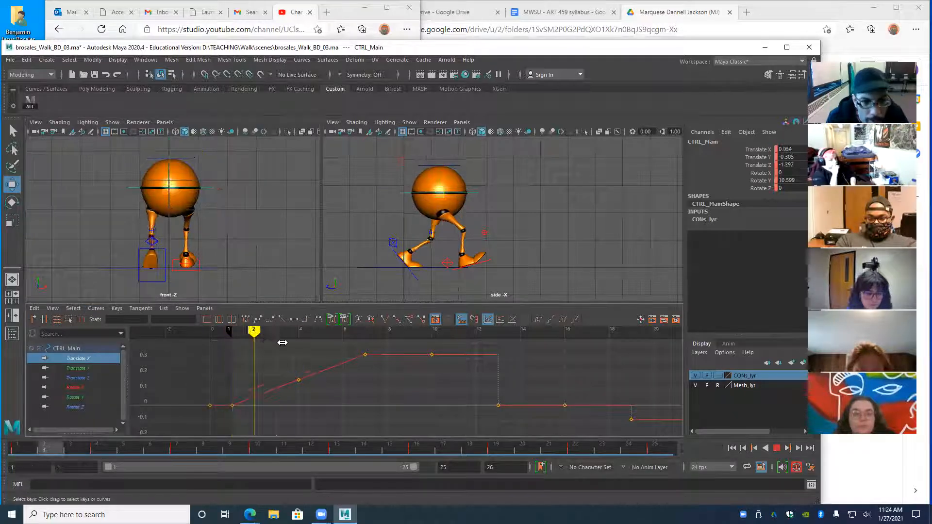
key(Escape)
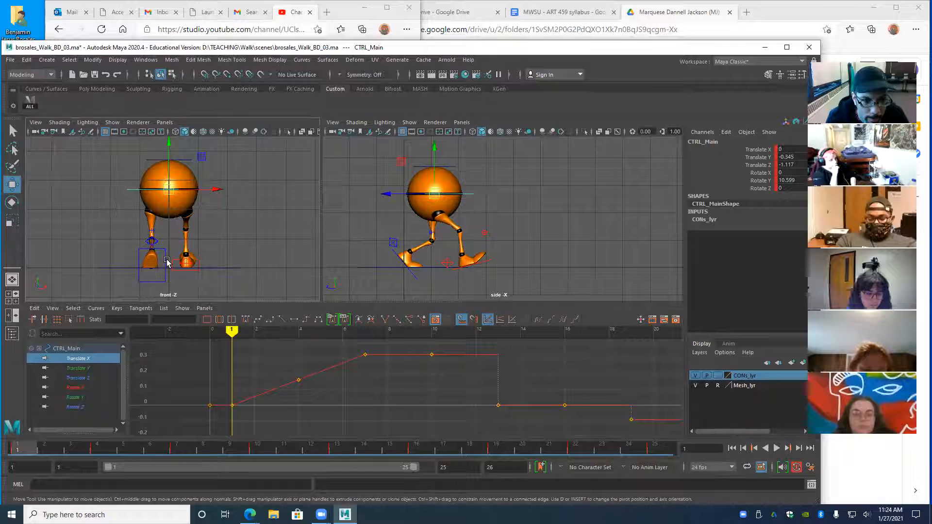
mouse_move(232, 331)
mouse_down()
mouse_move(297, 331)
mouse_move(233, 331)
mouse_move(276, 331)
mouse_move(282, 342)
mouse_move(257, 331)
mouse_move(365, 332)
mouse_up()
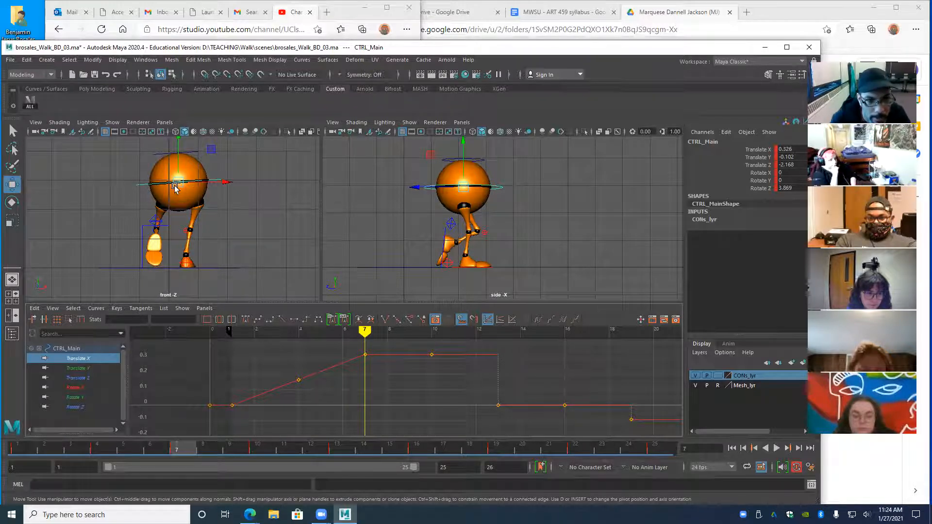
key(alt+v)
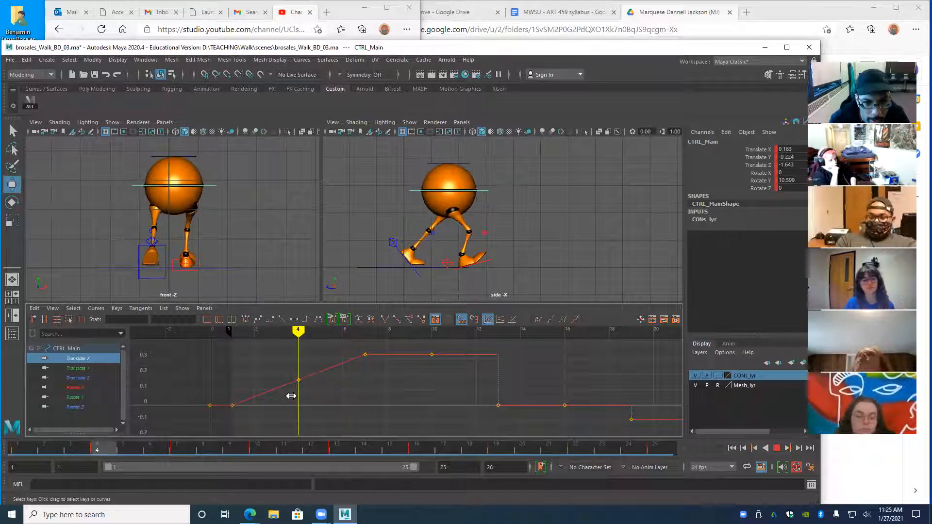
key(Escape)
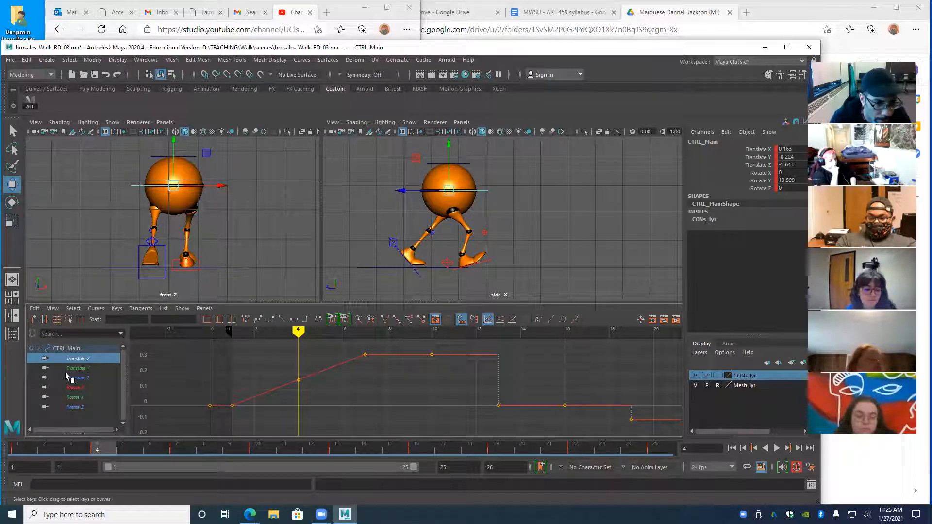
- Show CTRL_Main's Rotate X curve, play the walk, and scrub back to frame 7
click(75, 387)
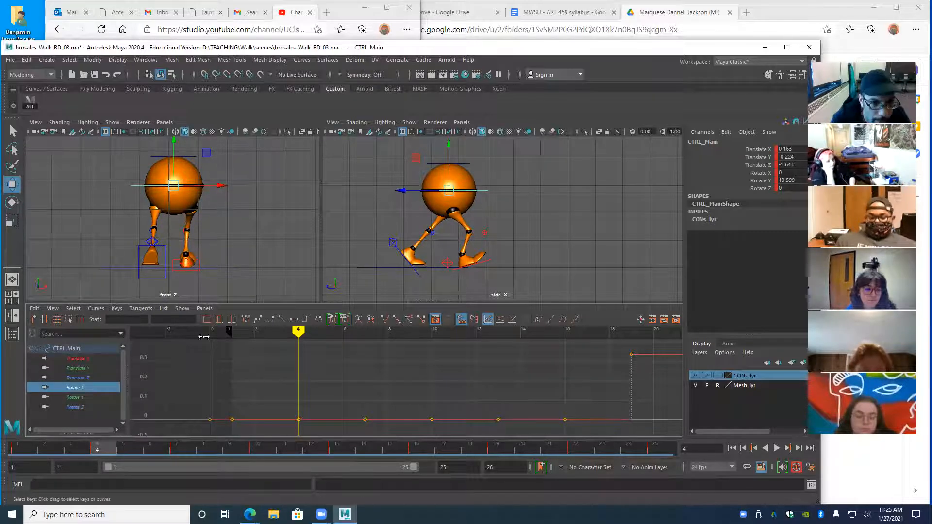
key(alt+v)
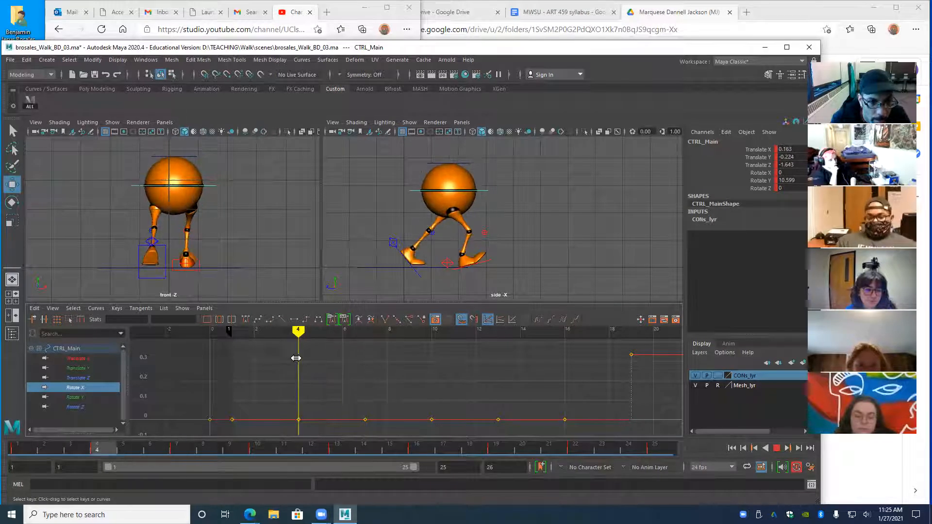
key(alt+v)
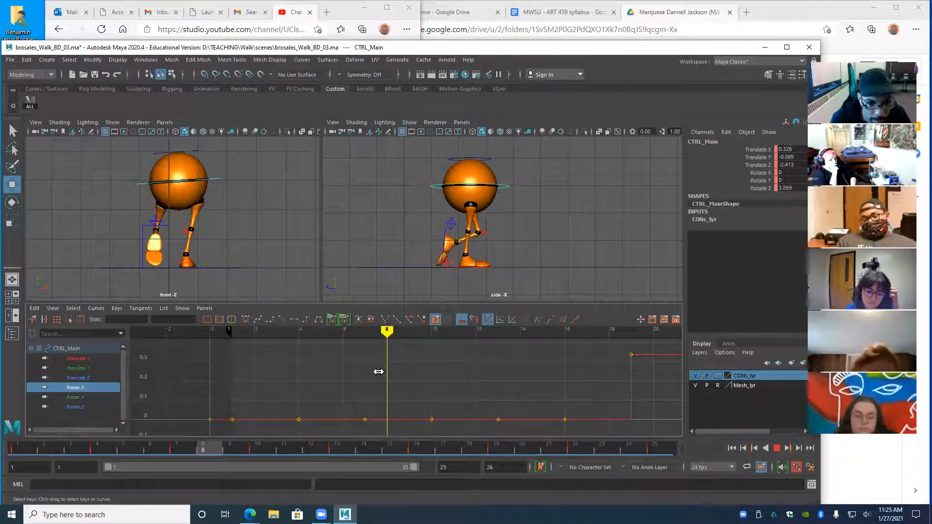
alt+middle_drag(314, 387, 316, 368)
mouse_move(390, 330)
mouse_down()
mouse_move(349, 329)
mouse_move(289, 349)
mouse_move(302, 426)
mouse_up()
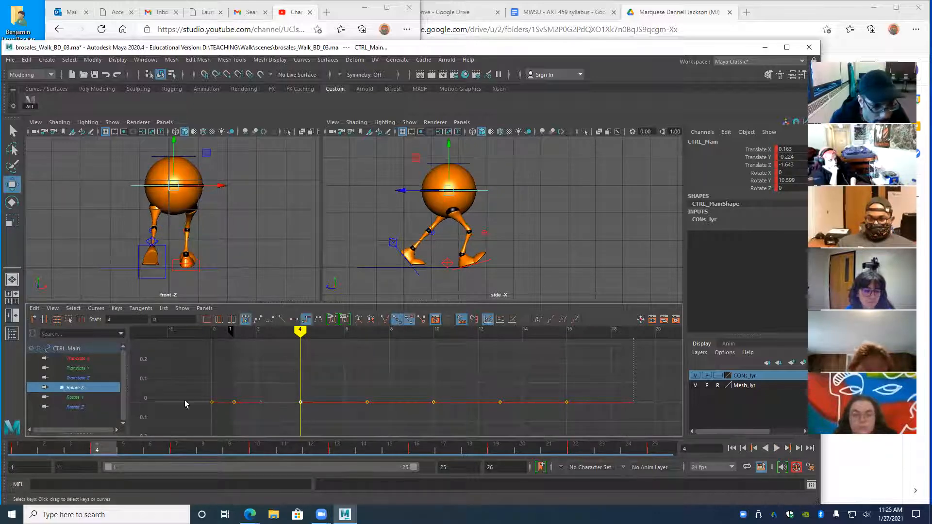
- Zoom in on the flat Rotate X curve, select its frame-7 key, and play back
alt+right_drag(306, 403, 268, 411)
alt+middle_drag(267, 410, 260, 375)
alt+right_drag(261, 376, 295, 386)
alt+middle_drag(262, 352, 276, 387)
mouse_move(375, 390)
alt+right_down()
mouse_move(330, 396)
mouse_move(396, 409)
alt+right_up()
alt+middle_drag(304, 366, 348, 431)
alt+right_drag(312, 402, 345, 404)
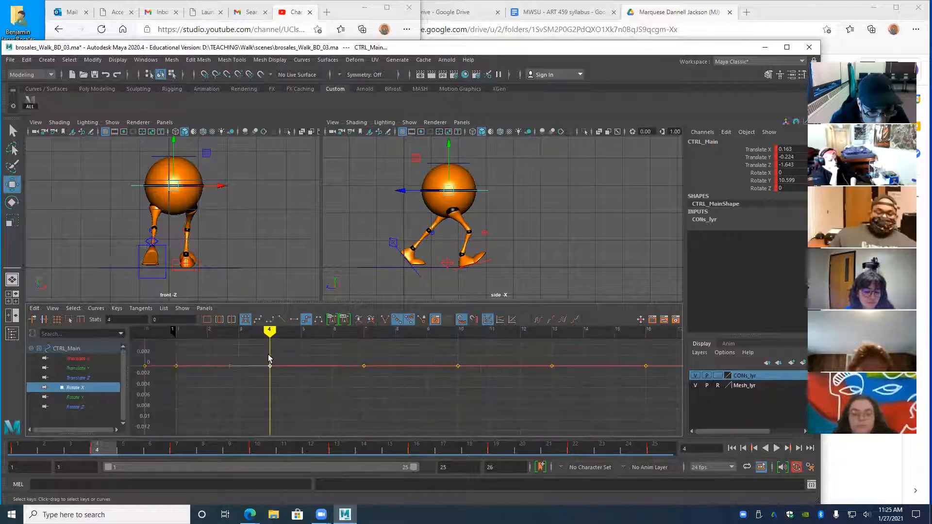
drag(349, 354, 379, 383)
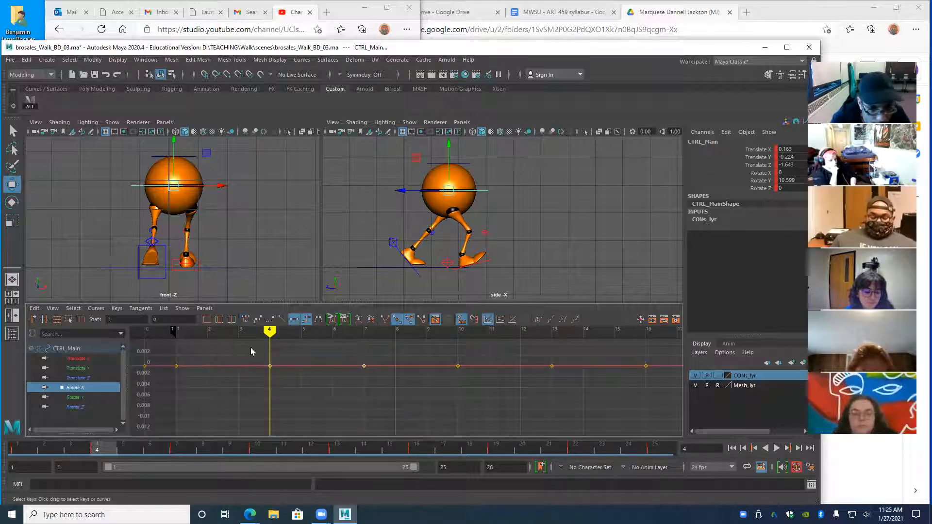
key(alt+v)
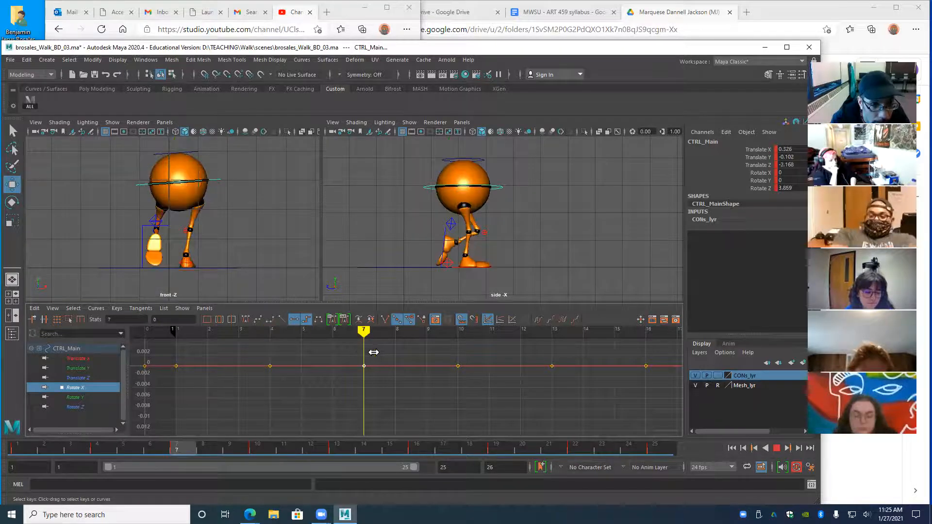
key(alt+v)
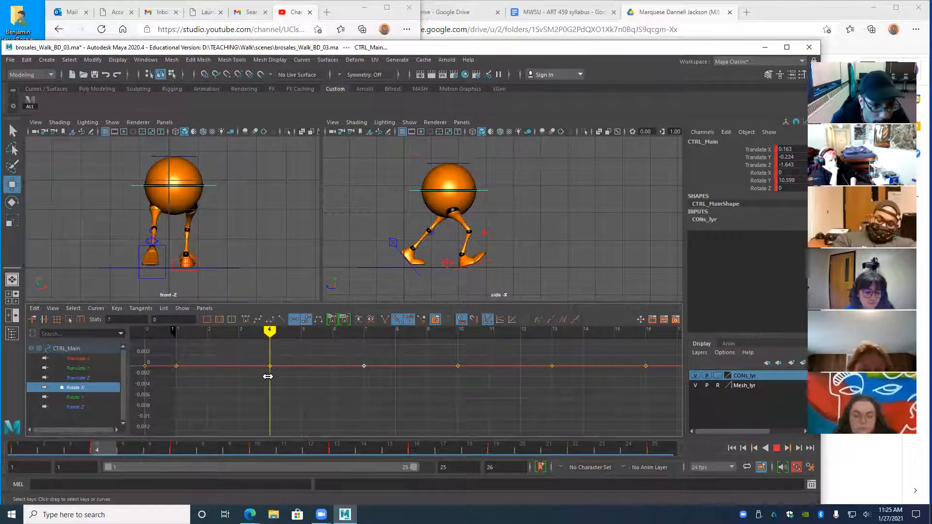
- Display Rotate Y and Rotate Z together and delete the frame-4 Rotate Z key
click(86, 397)
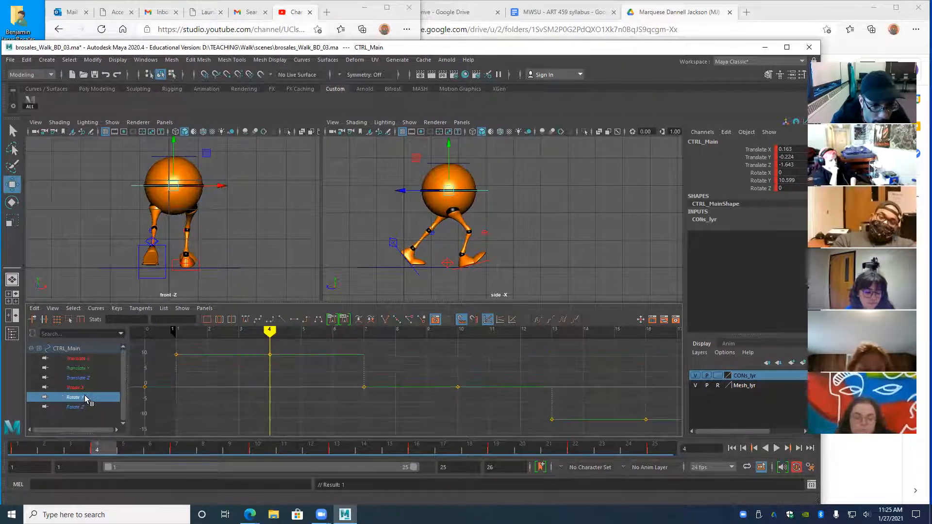
mouse_move(270, 330)
mouse_down()
mouse_move(333, 331)
mouse_move(270, 331)
mouse_up()
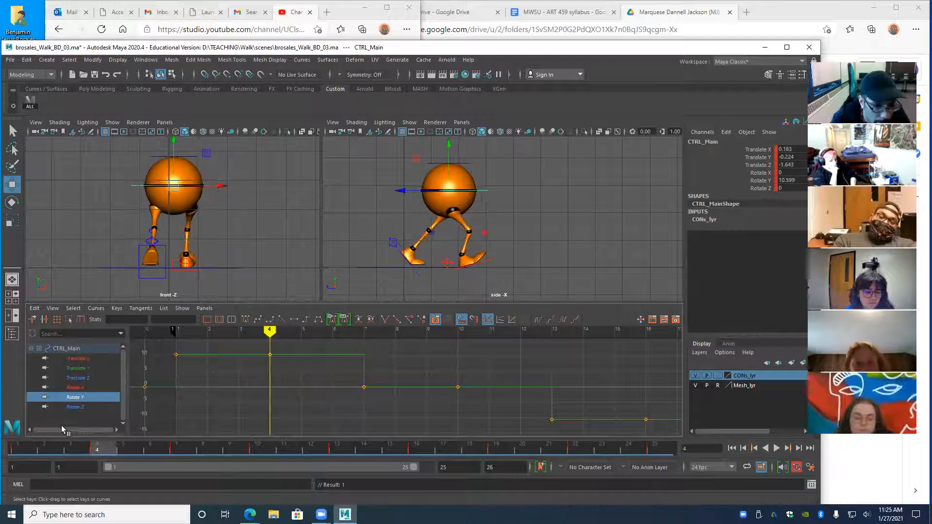
click(73, 407)
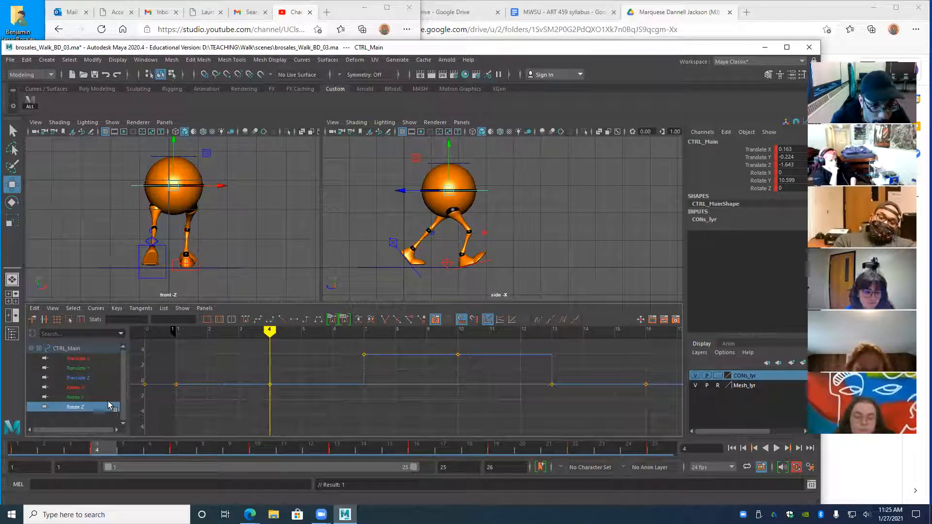
ctrl+click(85, 396)
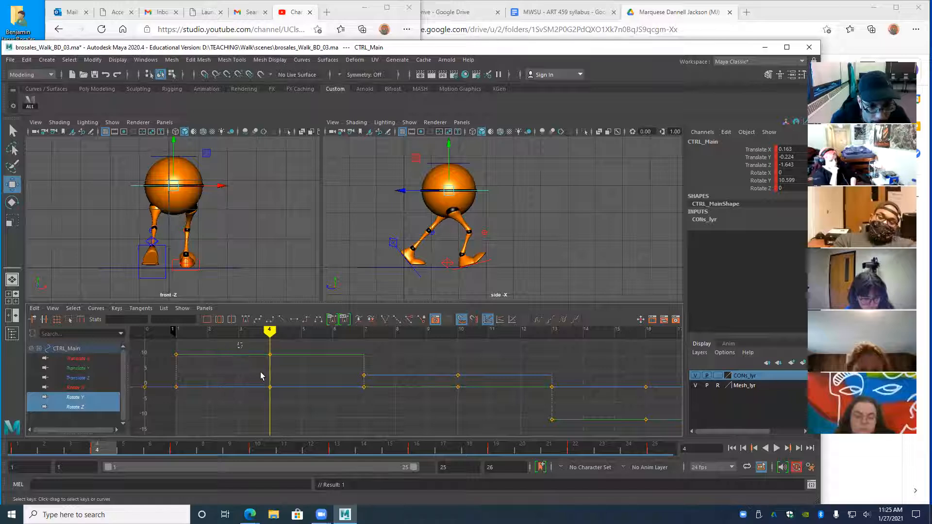
drag(260, 371, 278, 404)
key(Delete)
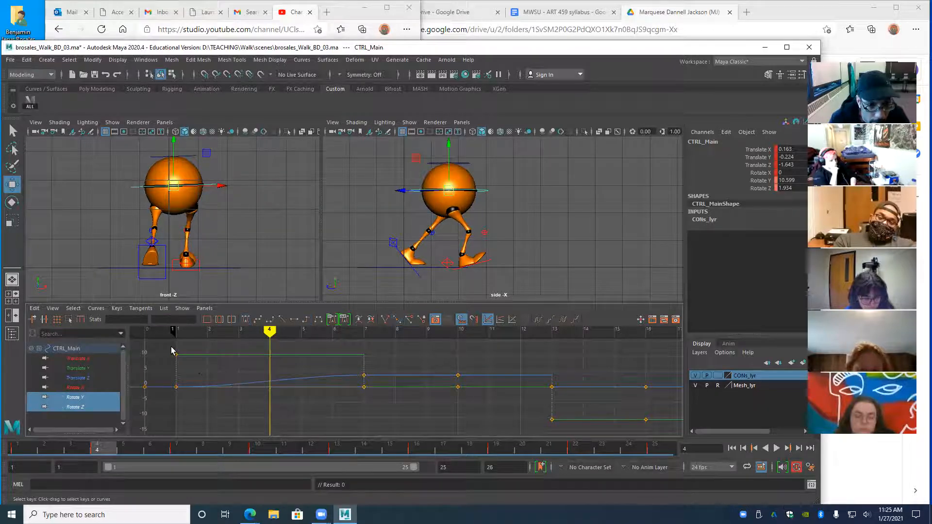
- Give the Rotate Y and Z keys from frame 1 to 7 linear tangents and play back
drag(361, 400, 368, 403)
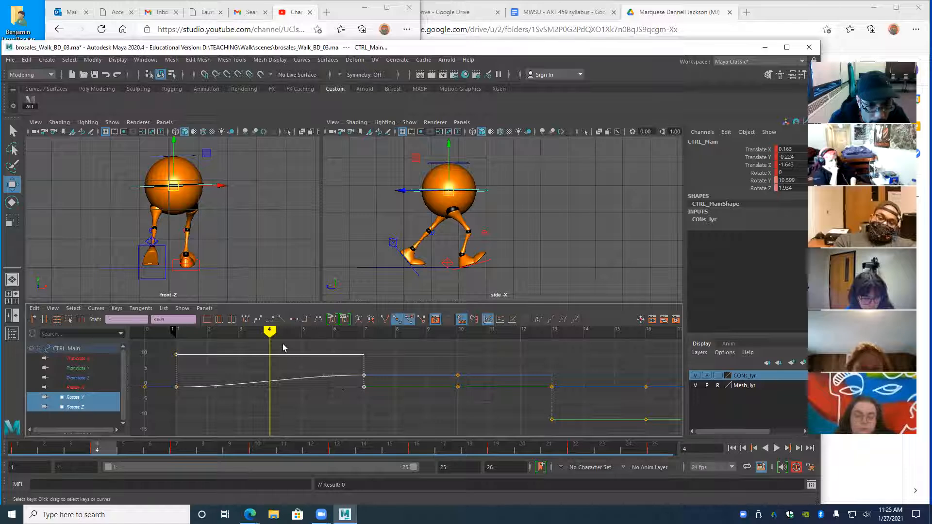
click(281, 320)
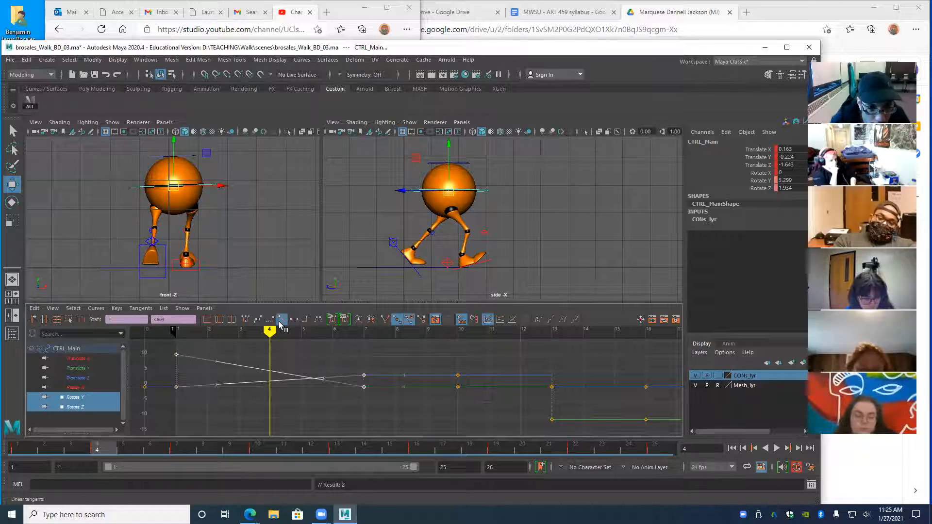
mouse_move(270, 333)
mouse_down()
mouse_move(177, 335)
mouse_move(341, 353)
mouse_move(175, 375)
mouse_up()
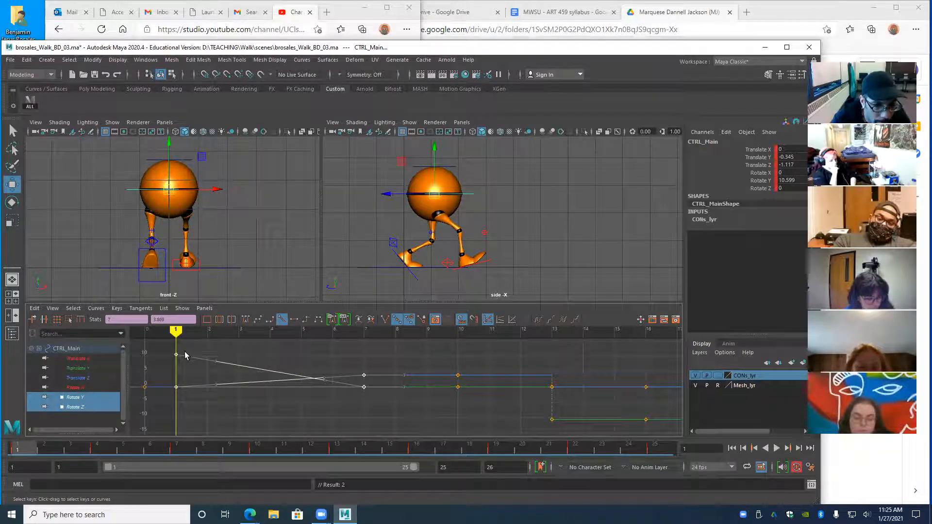
key(alt+v)
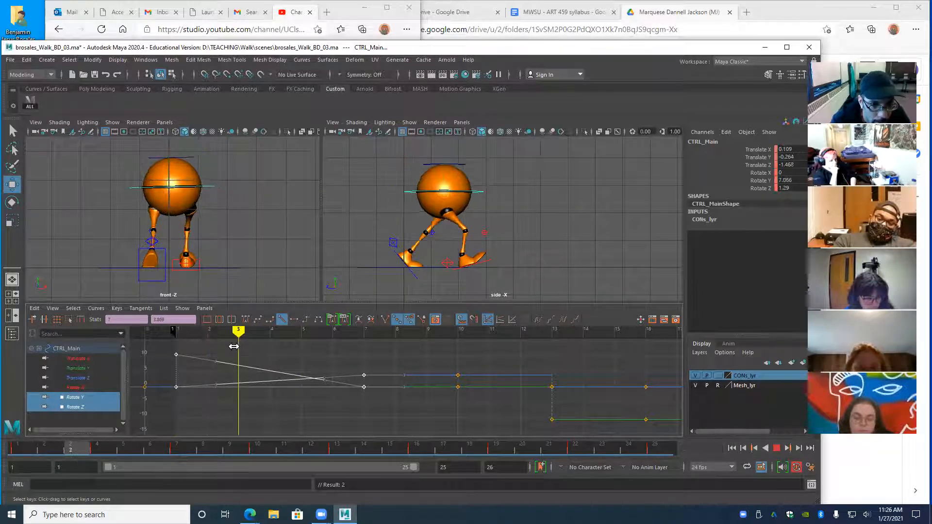
key(alt+v)
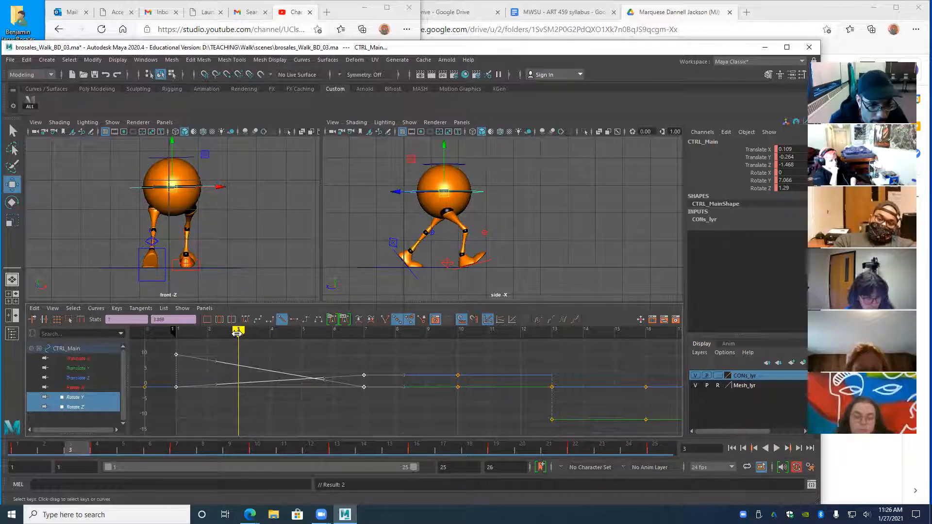
key(alt+v)
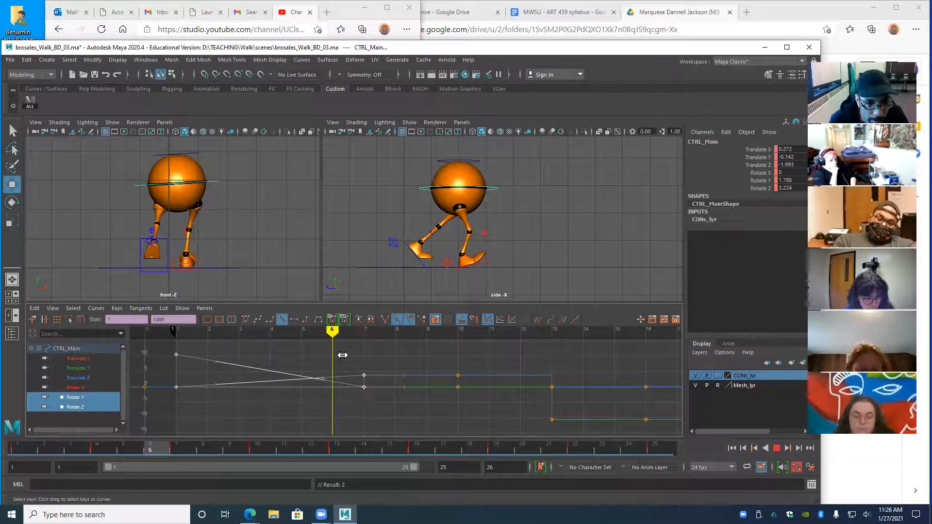
key(alt+v)
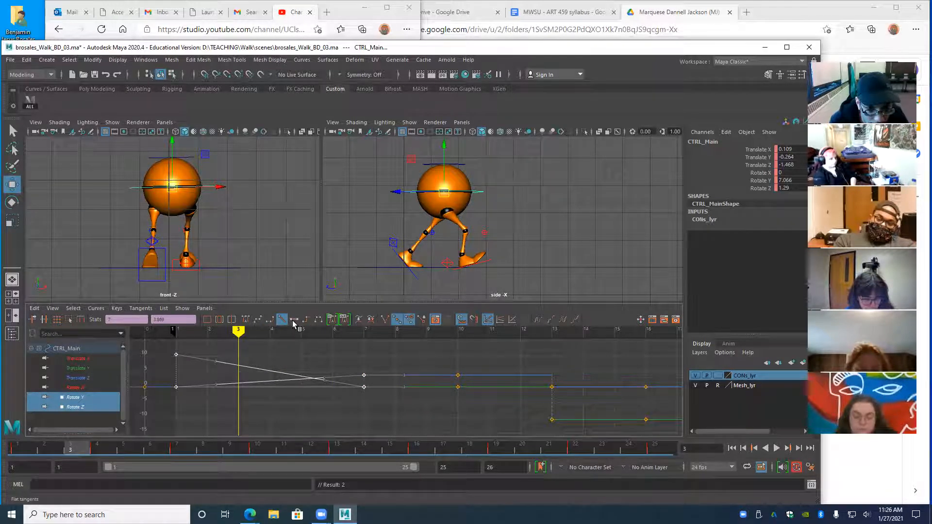
- Switch the Rotate Y and Z keys to flat tangents and key both curves at frame 4
click(294, 324)
key(alt+v)
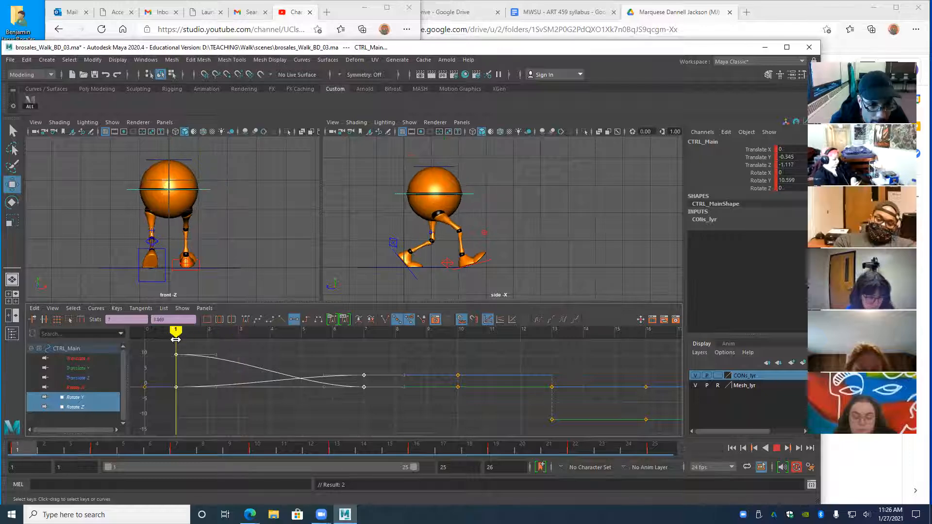
mouse_move(275, 349)
mouse_down()
mouse_move(370, 358)
mouse_move(302, 362)
mouse_move(362, 366)
mouse_move(298, 370)
mouse_move(345, 368)
mouse_move(257, 367)
mouse_move(369, 373)
mouse_move(301, 379)
mouse_move(330, 385)
mouse_move(230, 389)
mouse_move(270, 390)
mouse_up()
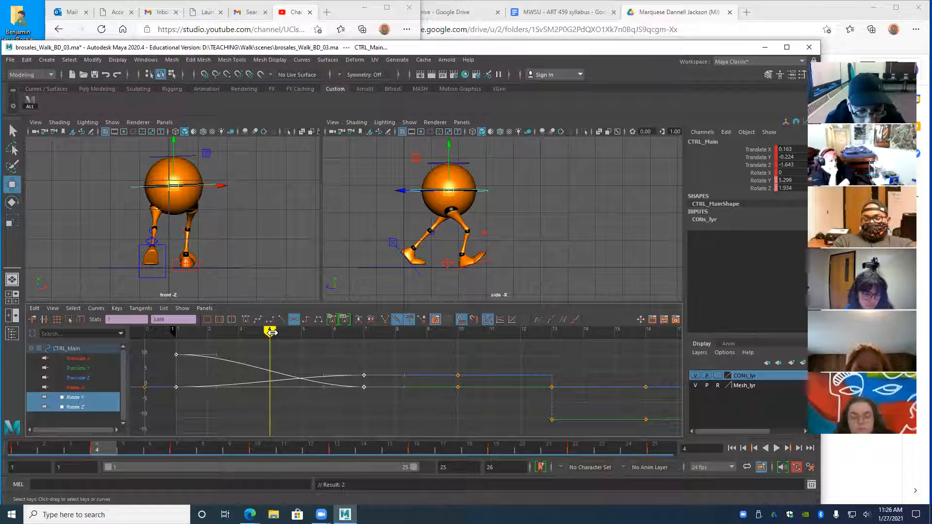
key(s)
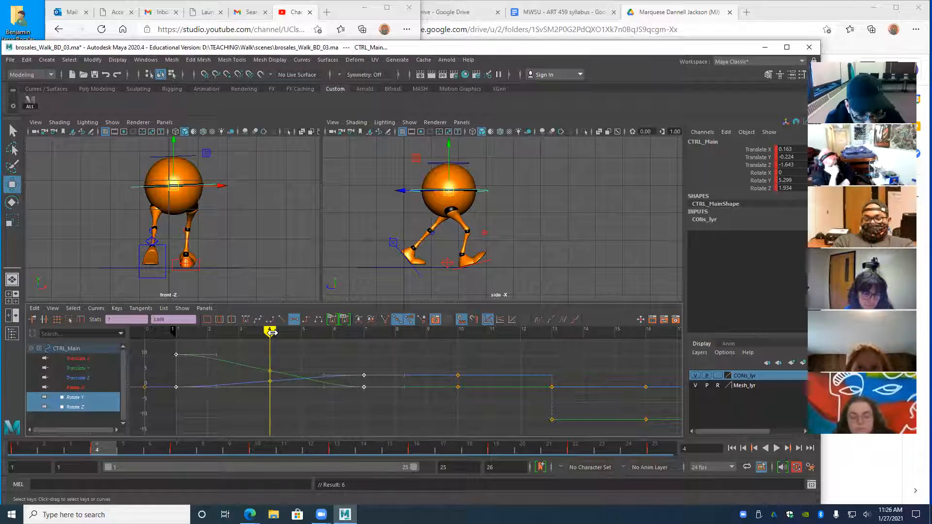
key(alt+v)
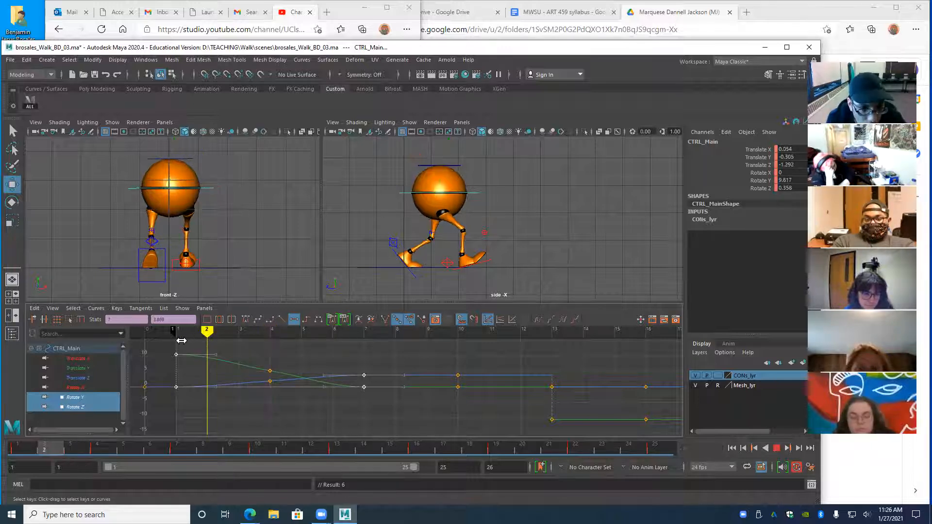
key(alt+v)
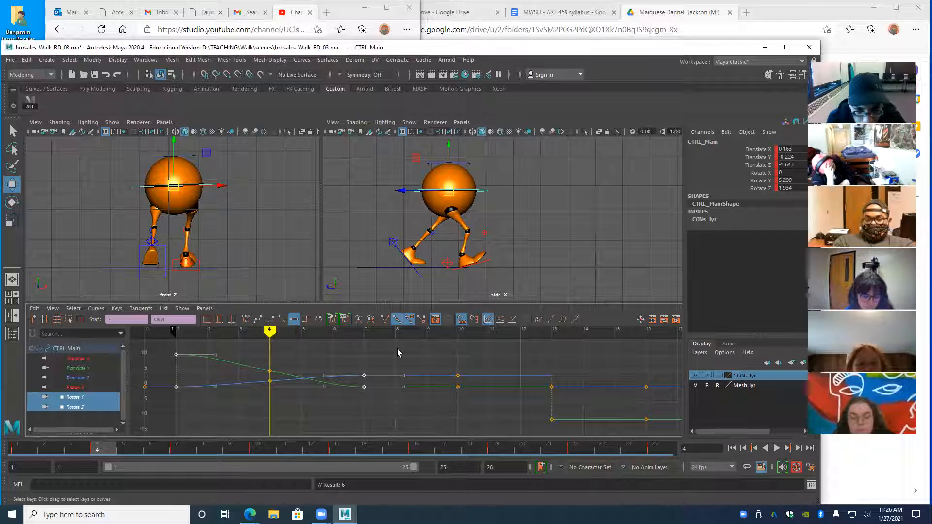
- Isolate Rotate Y and steepen its frame-4 tangent, undoing and retrying once
mouse_move(274, 332)
mouse_down()
mouse_move(308, 340)
mouse_move(275, 342)
mouse_move(349, 348)
mouse_move(270, 349)
mouse_up()
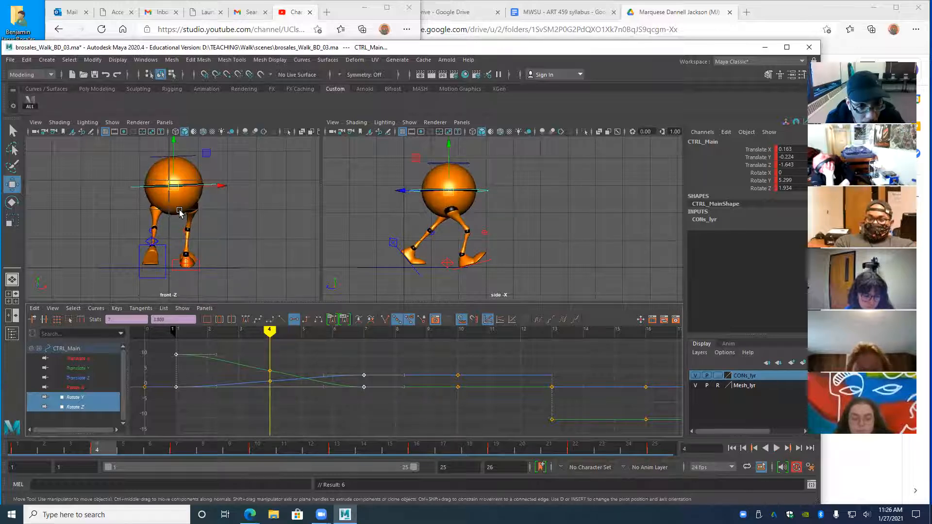
click(270, 370)
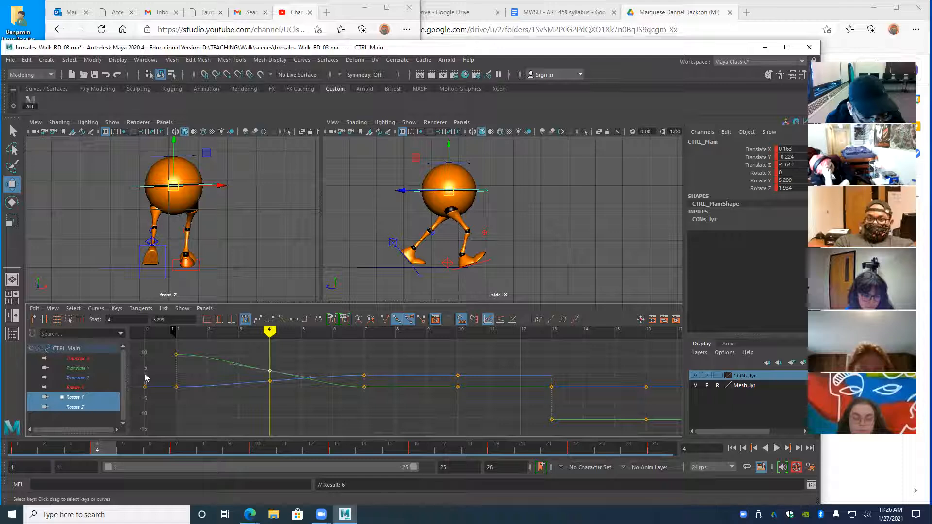
ctrl+click(72, 406)
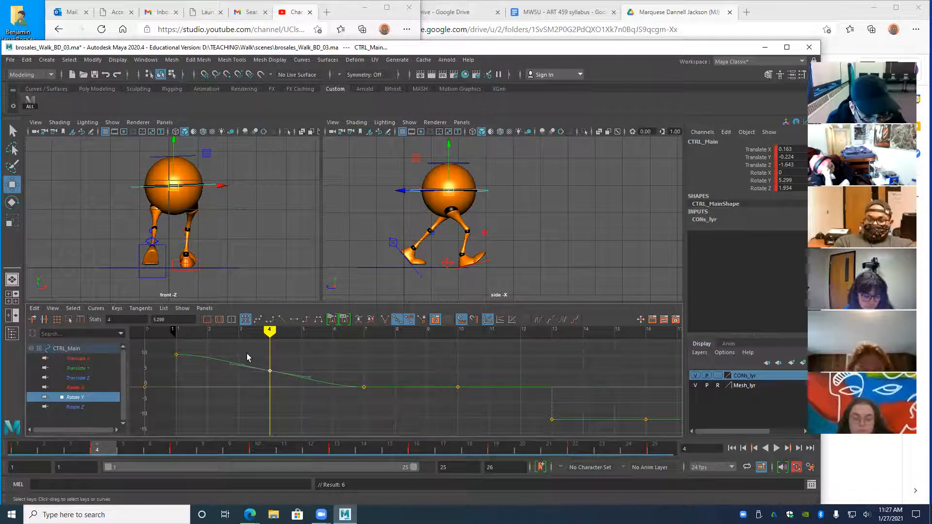
drag(290, 382, 316, 382)
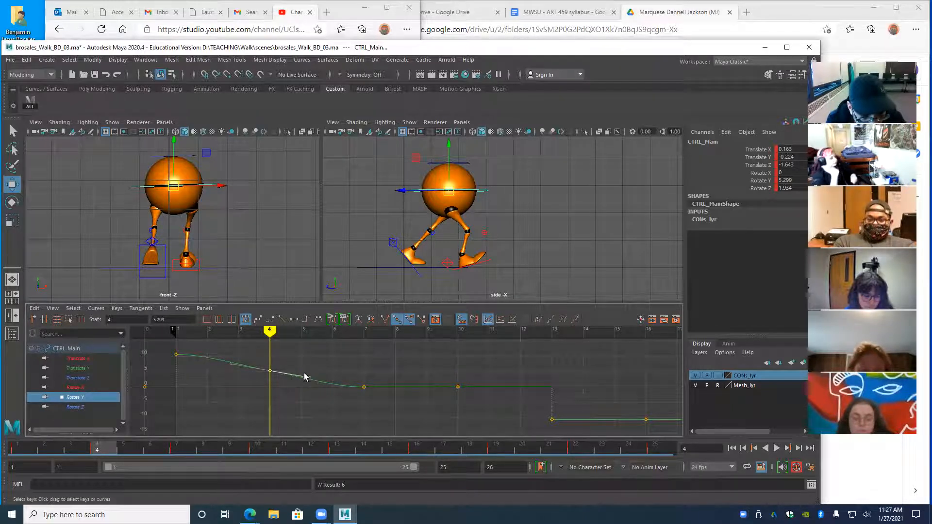
middle_drag(311, 389, 305, 367)
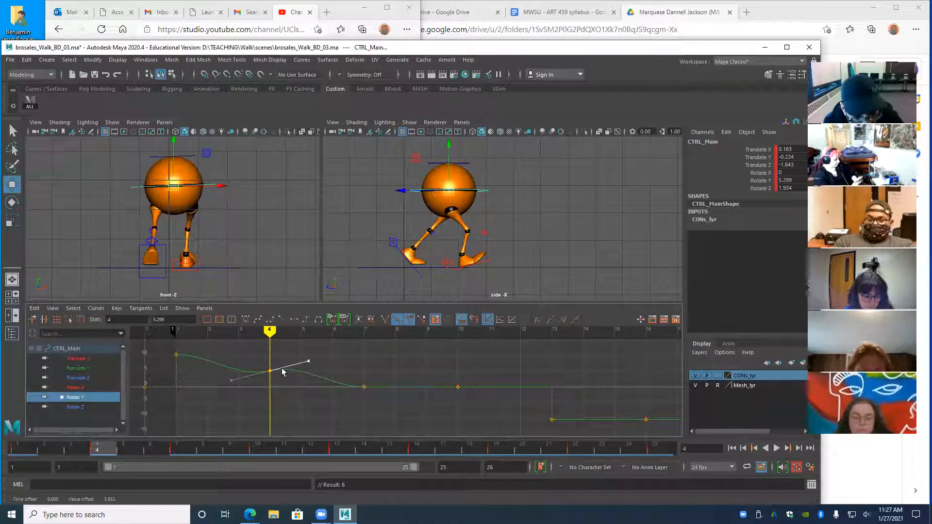
key(alt+v)
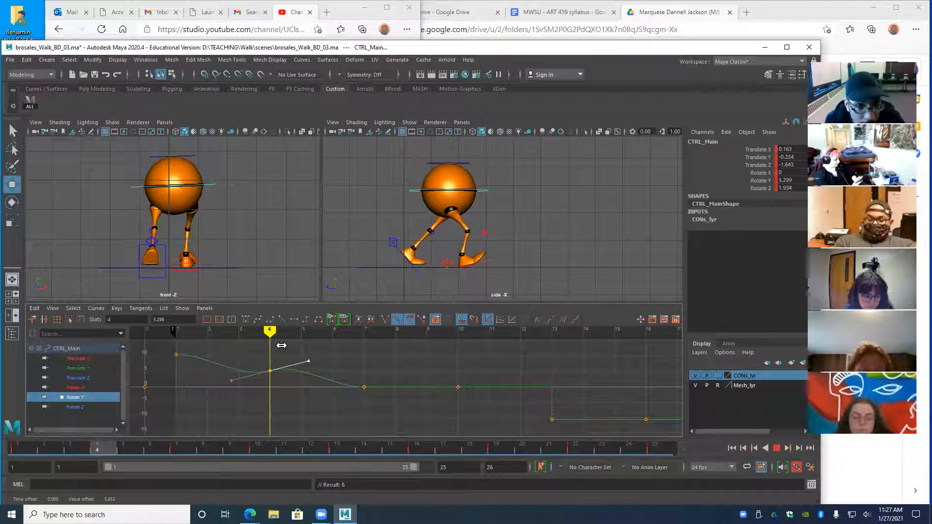
key(alt+v)
key(ctrl+z)
middle_drag(308, 385, 318, 399)
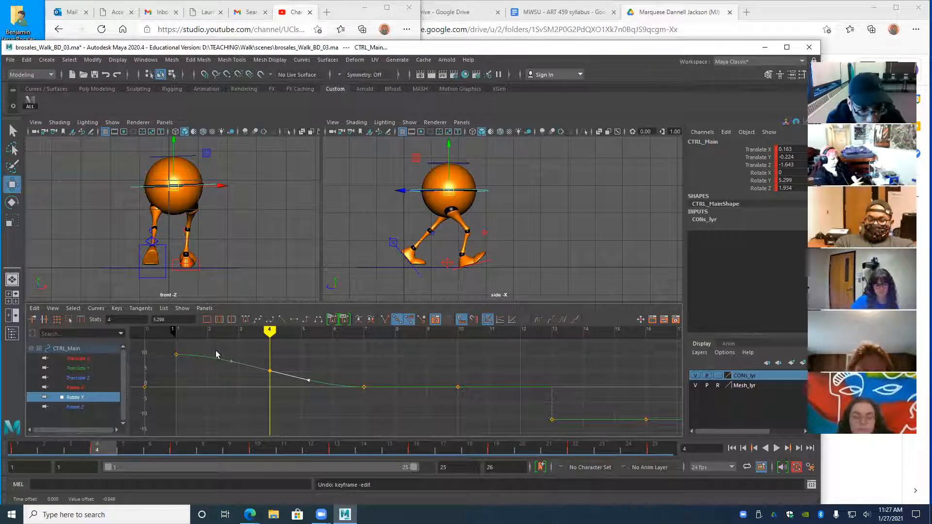
- Move the frame-4 Rotate Y and Rotate Z keys to frame 5 and play back the walk
shift+click(75, 407)
drag(248, 352, 283, 411)
key(w)
middle_drag(271, 411, 285, 409)
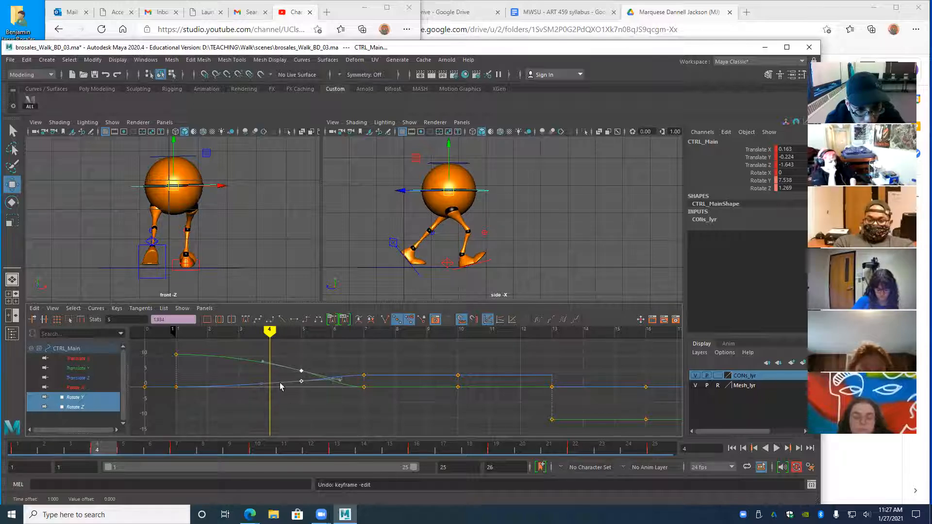
key(alt+v)
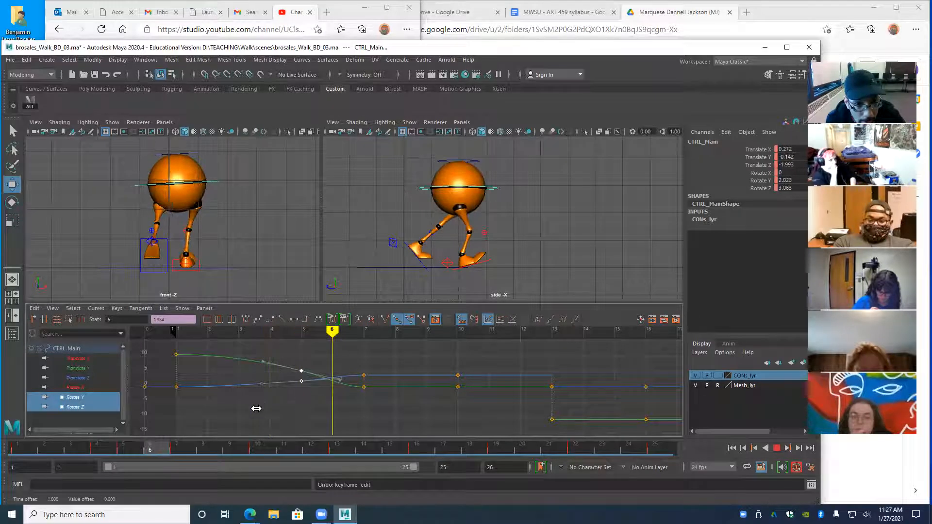
key(Escape)
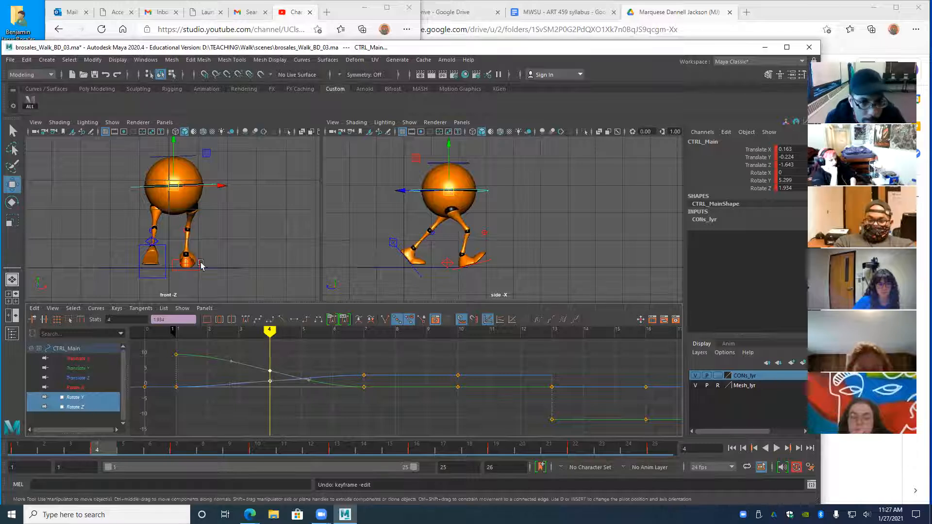
key(alt+v)
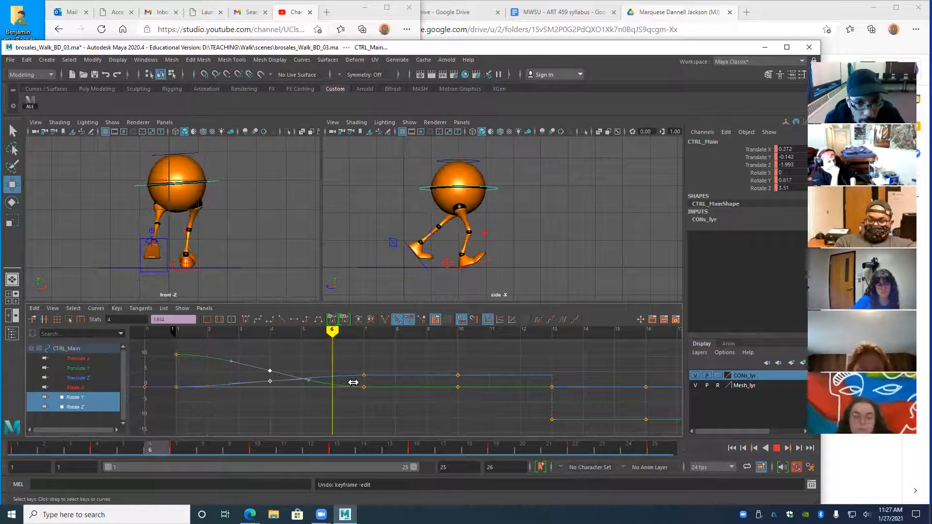
key(alt+v)
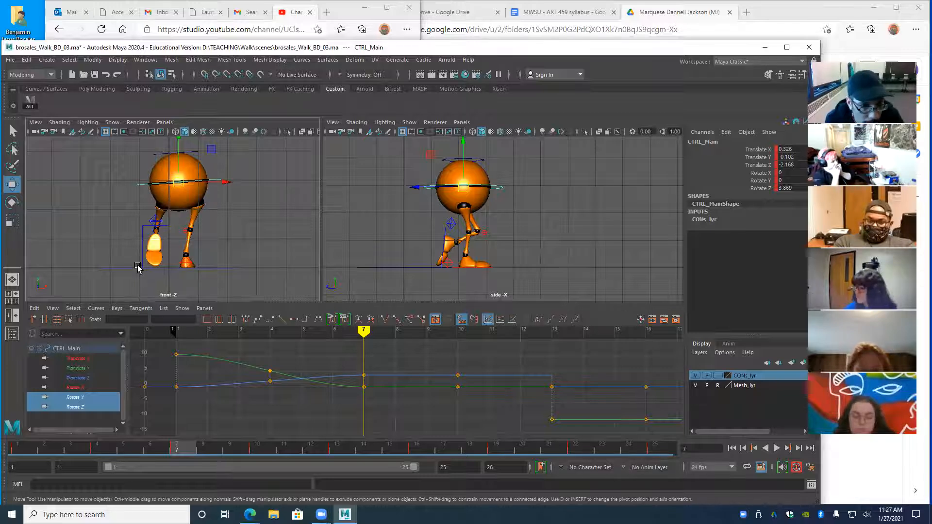
- Select the left heel IK control and go to the frame-4 pose
click(154, 231)
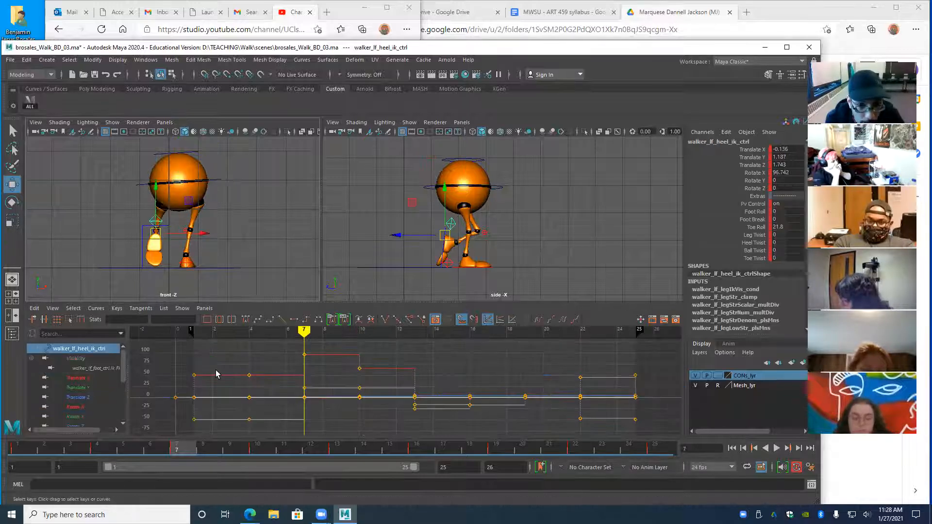
mouse_move(303, 348)
mouse_down()
mouse_move(208, 347)
mouse_move(245, 354)
mouse_move(212, 357)
mouse_up()
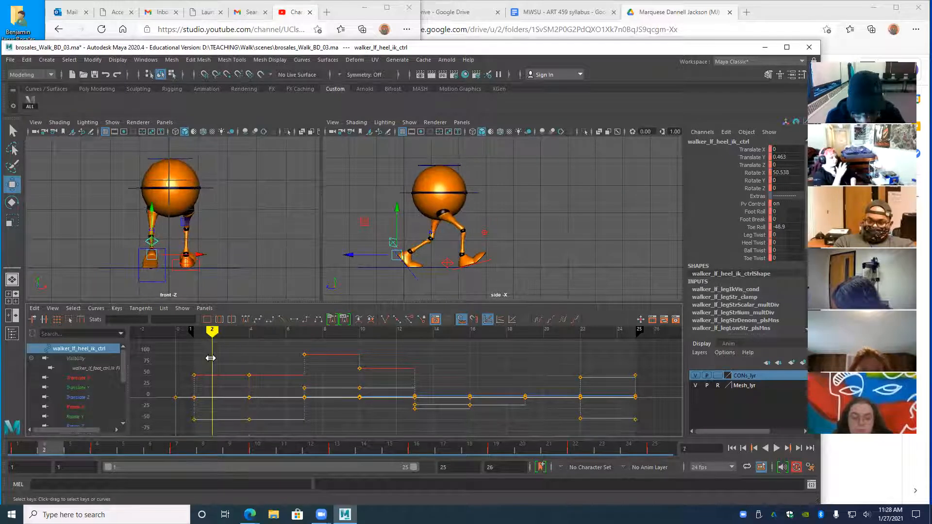
alt+middle_drag(277, 391, 302, 388)
alt+right_drag(302, 388, 277, 358)
click(235, 335)
drag(235, 335, 284, 340)
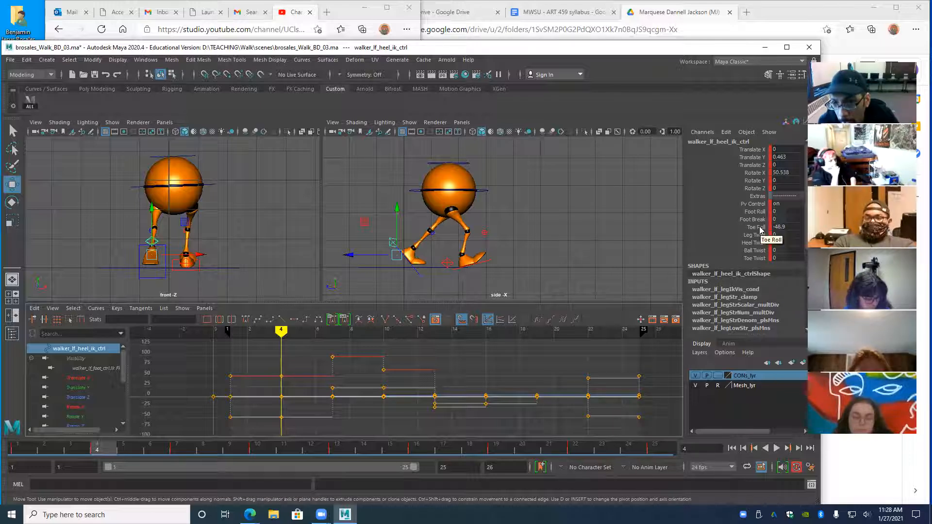
- Set the heel's Foot Roll to 24.3 and Toe Roll to -62.9, then select the left knee pole vector
click(754, 212)
middle_drag(585, 222, 714, 242)
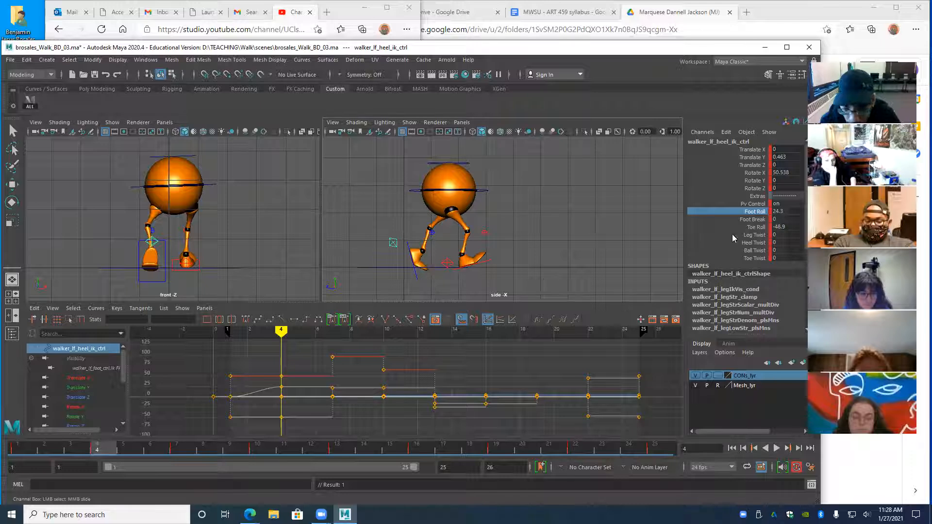
click(755, 227)
middle_drag(605, 238, 568, 234)
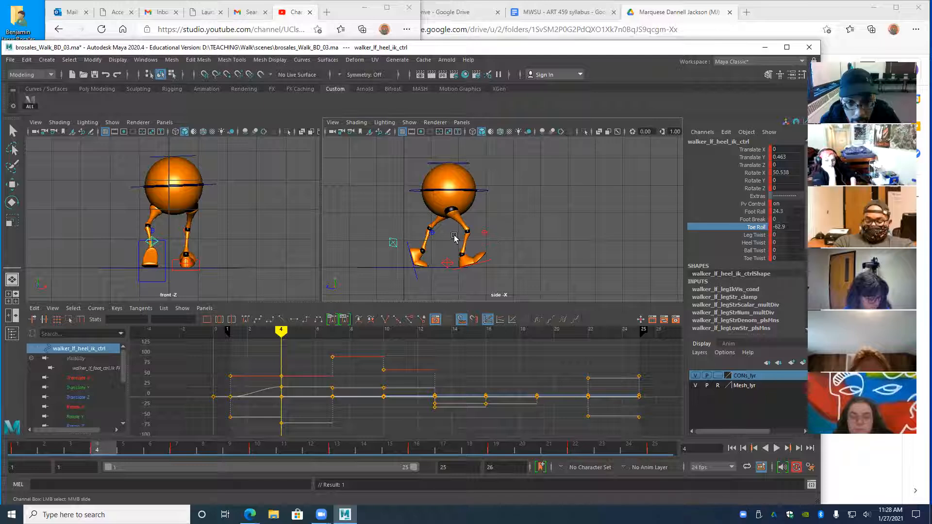
click(431, 236)
key(w)
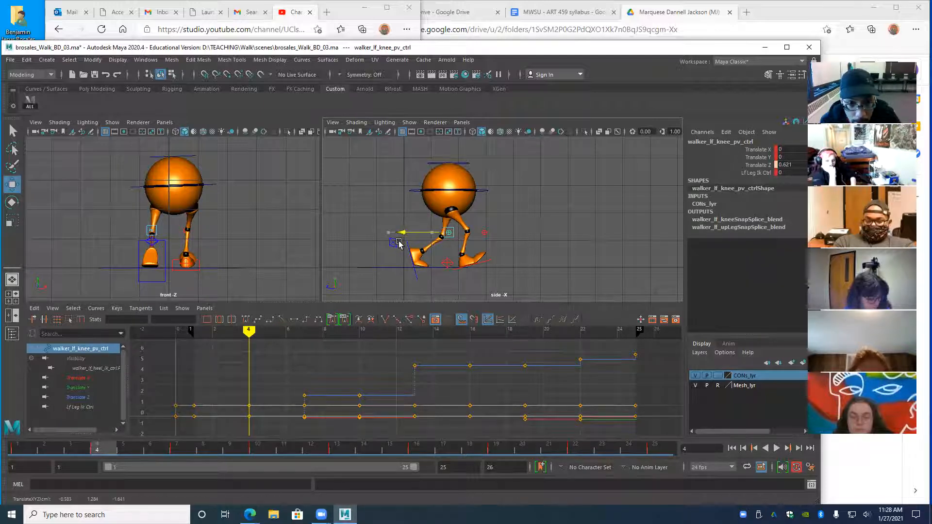
- Key the left knee pole vector at frame 4, lower CTRL_Main to Translate Y -0.561, then review
key(s)
drag(248, 331, 250, 361)
click(413, 188)
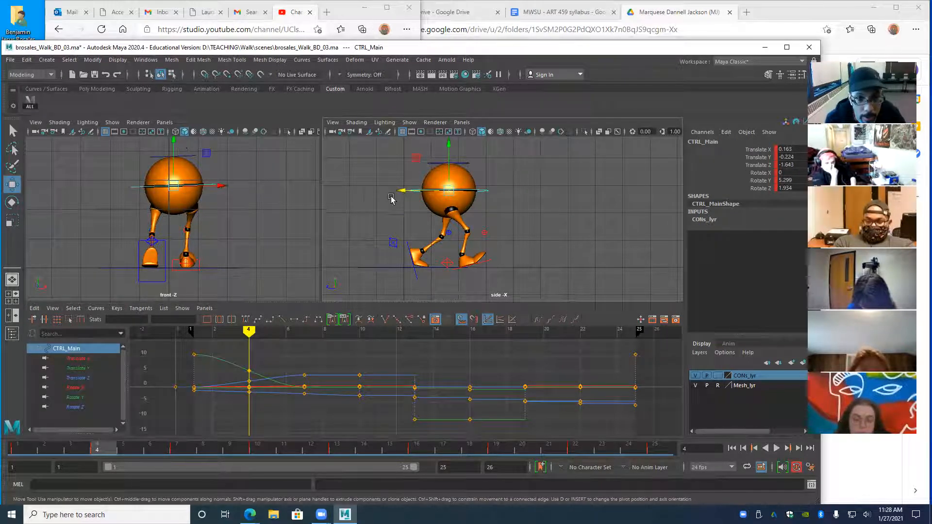
drag(449, 145, 450, 154)
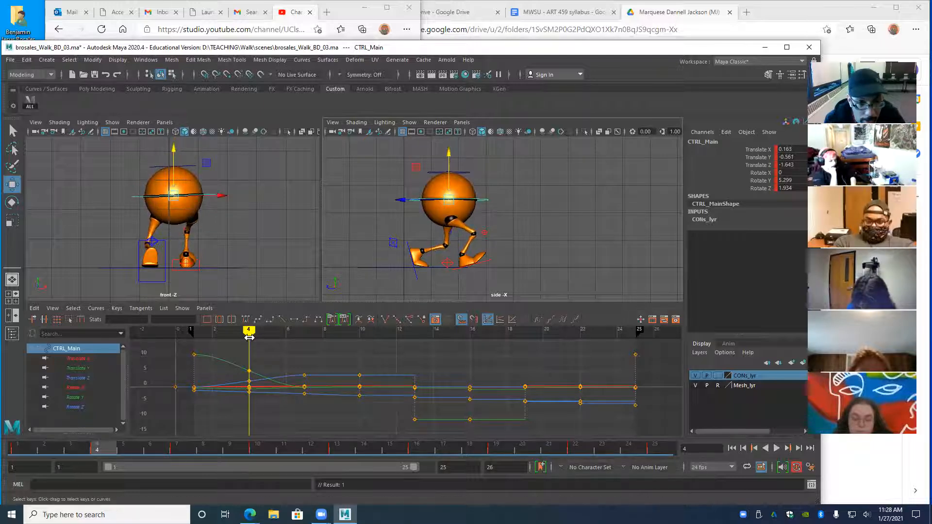
key(alt+v)
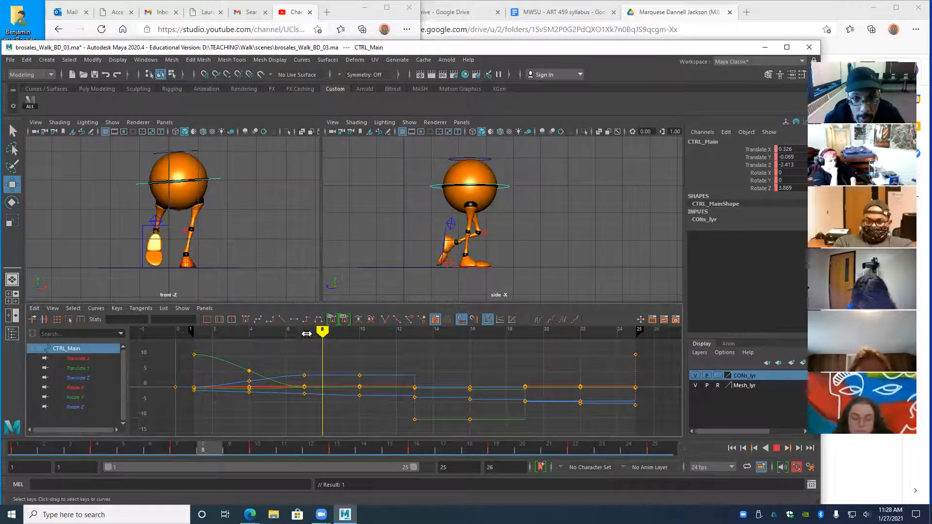
mouse_move(247, 344)
mouse_down()
mouse_move(214, 344)
mouse_move(249, 344)
mouse_up()
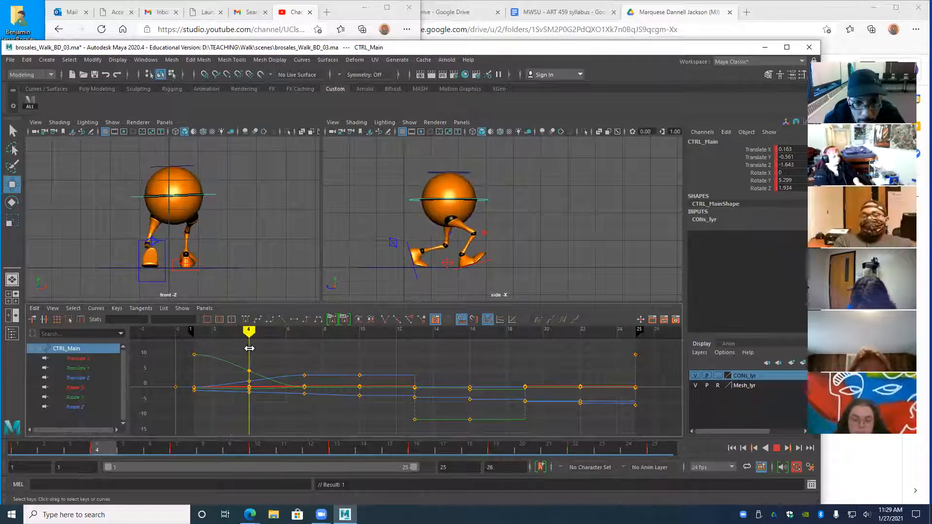
- Reselect the left heel IK control and play and scrub frames 1–4 to inspect the step
click(392, 242)
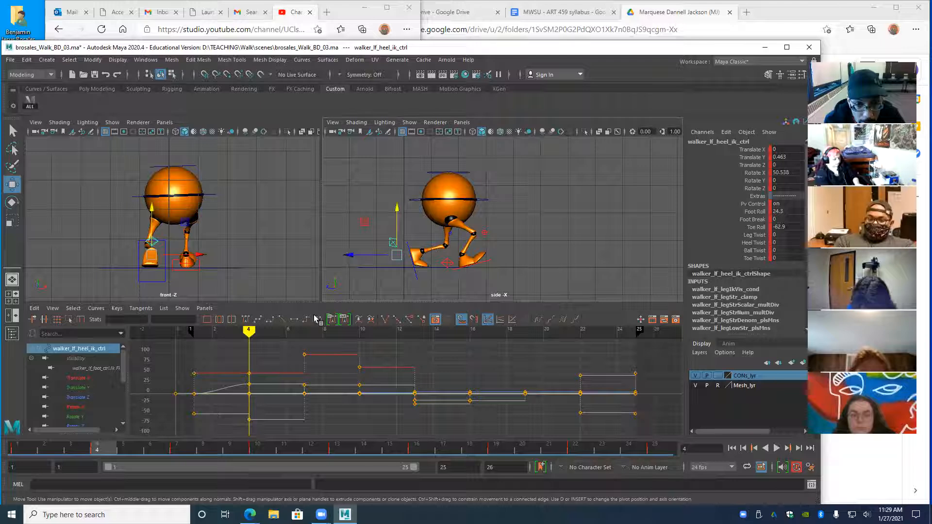
key(alt+v)
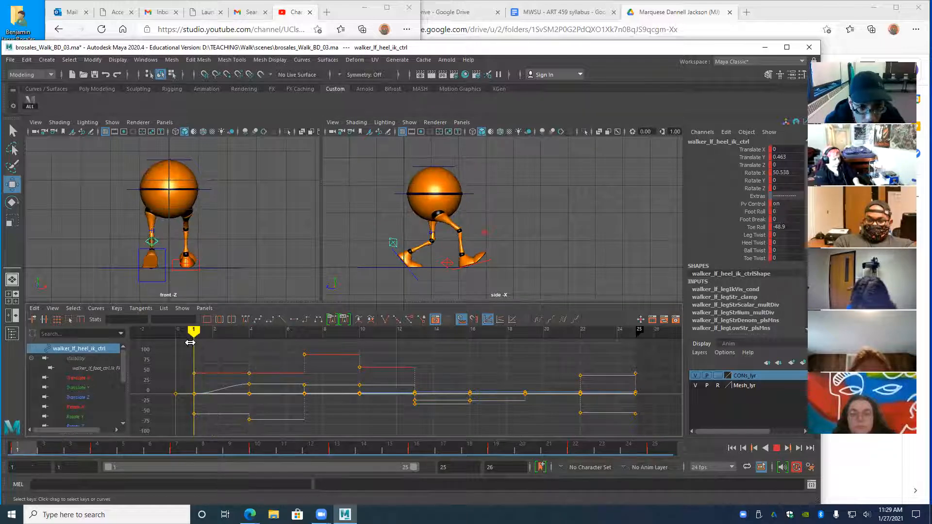
drag(254, 346, 249, 366)
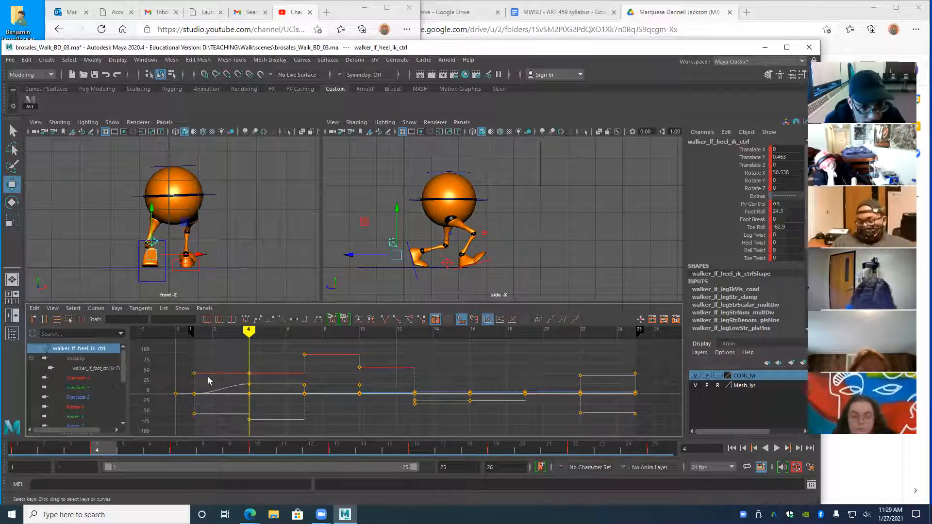
key(alt+v)
mouse_move(193, 348)
mouse_down()
mouse_move(248, 357)
mouse_move(194, 359)
mouse_move(214, 361)
mouse_move(213, 383)
mouse_up()
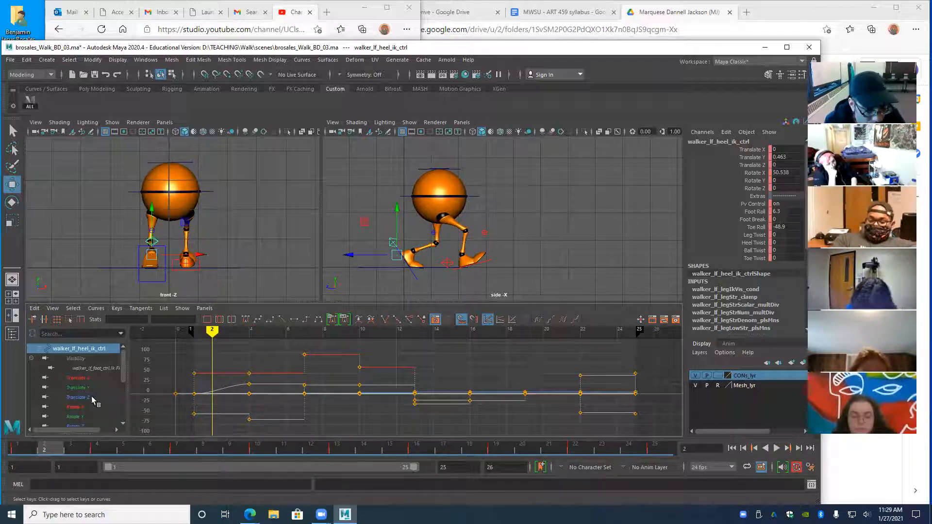
- Select the Foot Roll key at frame 4 (value 24.3) and bring Foot Roll into view in the outliner
click(250, 385)
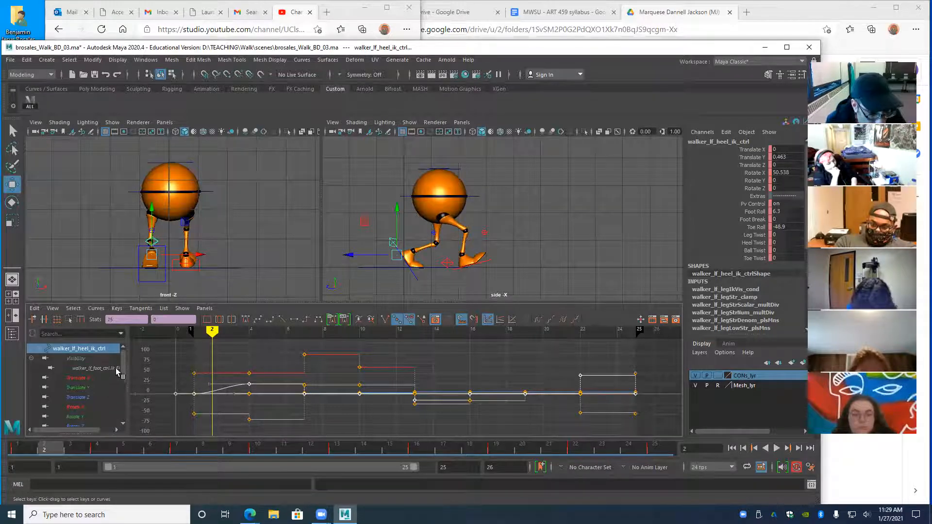
click(231, 383)
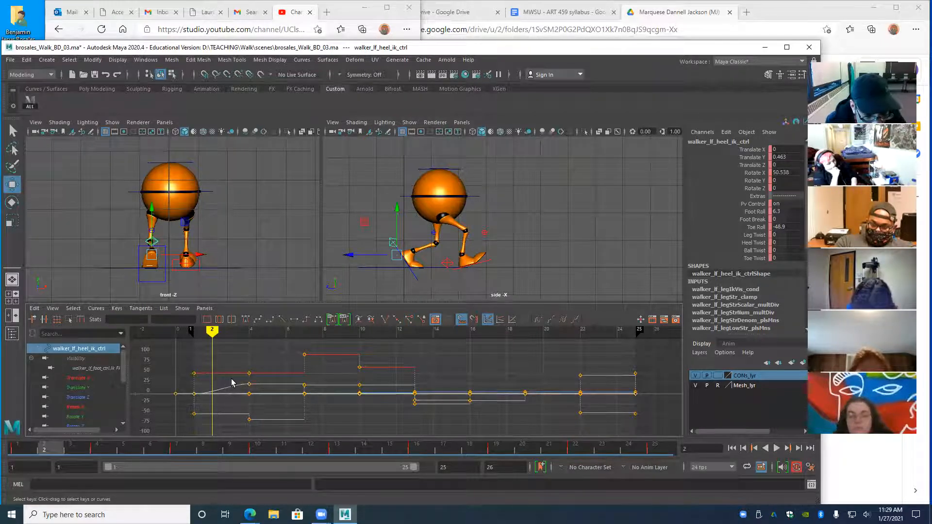
click(248, 385)
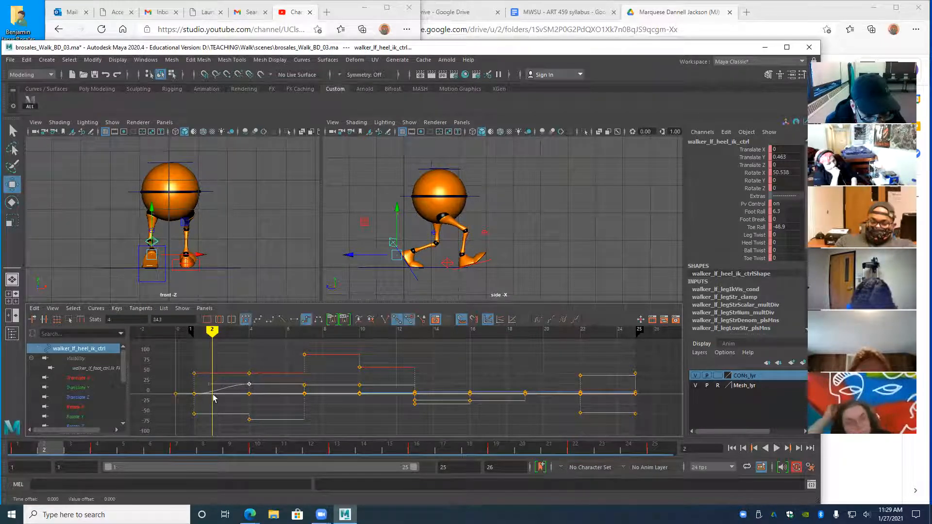
scroll(121, 371, down, 1)
mouse_move(120, 369)
mouse_down()
mouse_move(120, 357)
mouse_move(120, 386)
mouse_up()
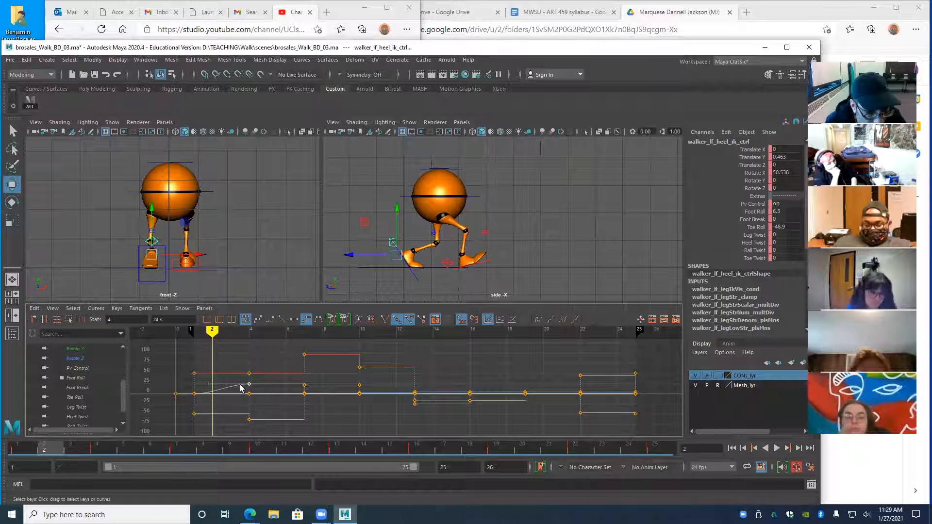
mouse_move(123, 416)
mouse_down()
mouse_move(124, 388)
mouse_move(125, 401)
mouse_up()
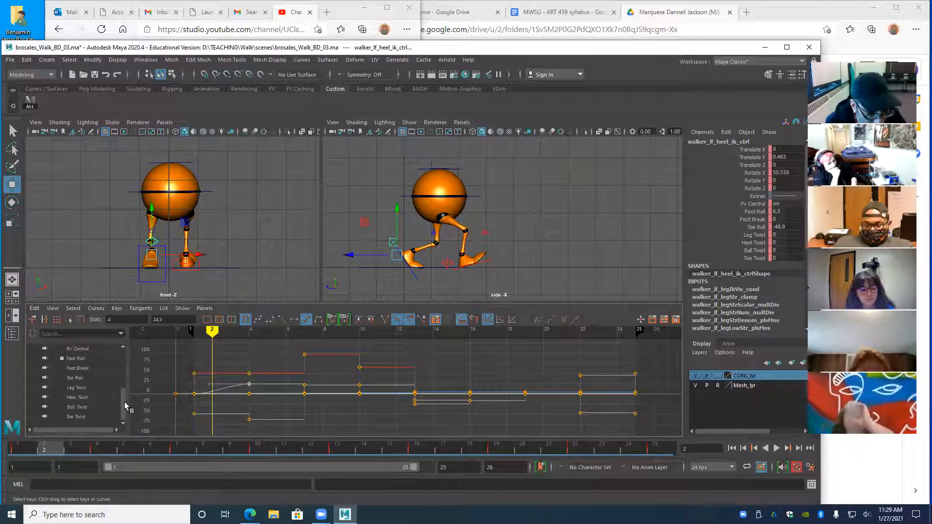
- Isolate the Foot Roll curve and make its keys stepped so it holds at 0 until frame 4
click(76, 359)
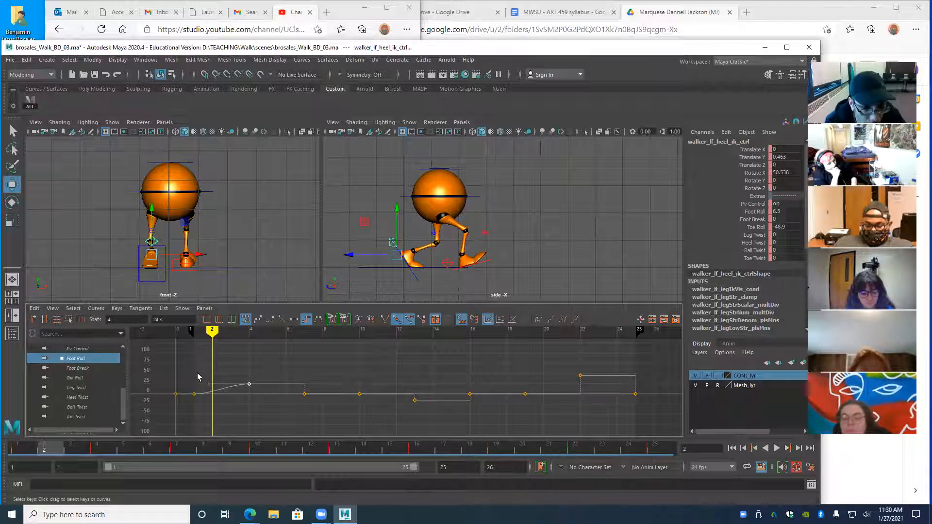
click(249, 384)
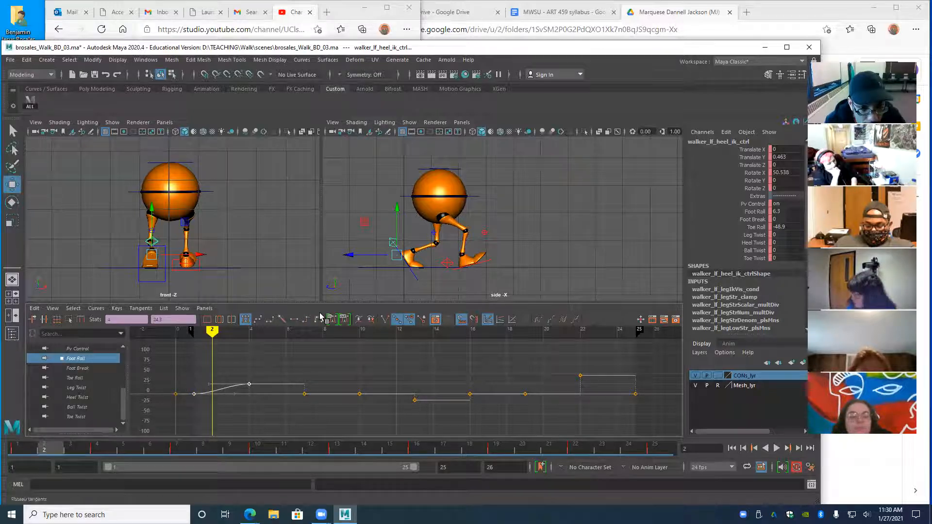
click(306, 319)
mouse_move(212, 332)
mouse_down()
mouse_move(181, 337)
mouse_move(267, 337)
mouse_move(196, 356)
mouse_move(252, 356)
mouse_up()
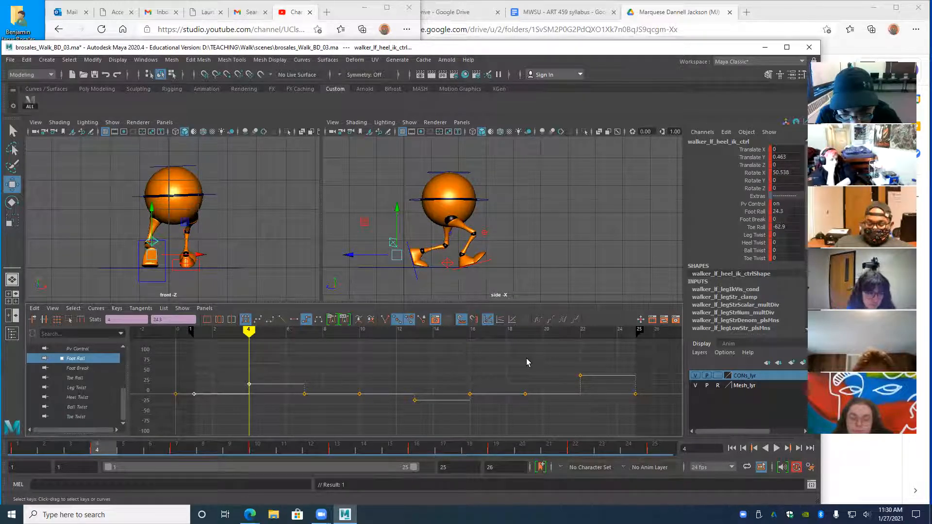
- Play back the walk and flip between frames 1 and 4 to compare the foot
key(alt+v)
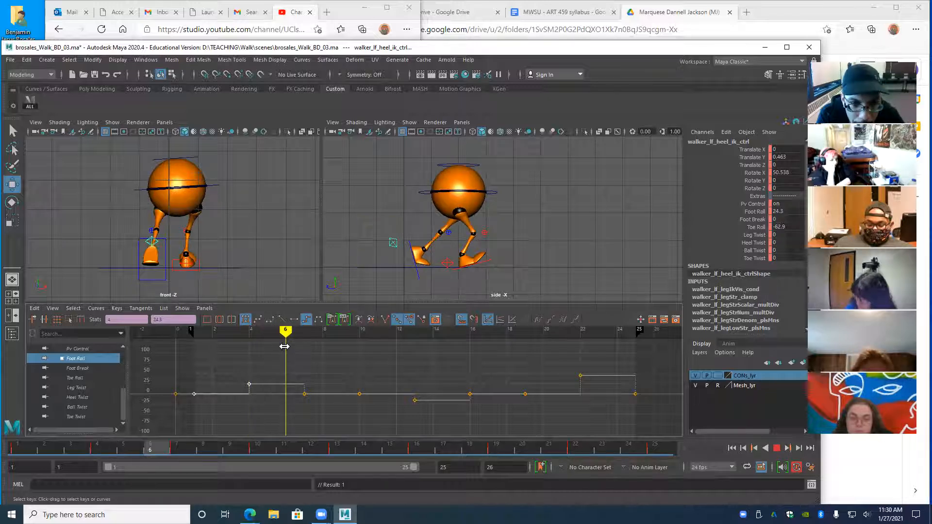
key(alt+v)
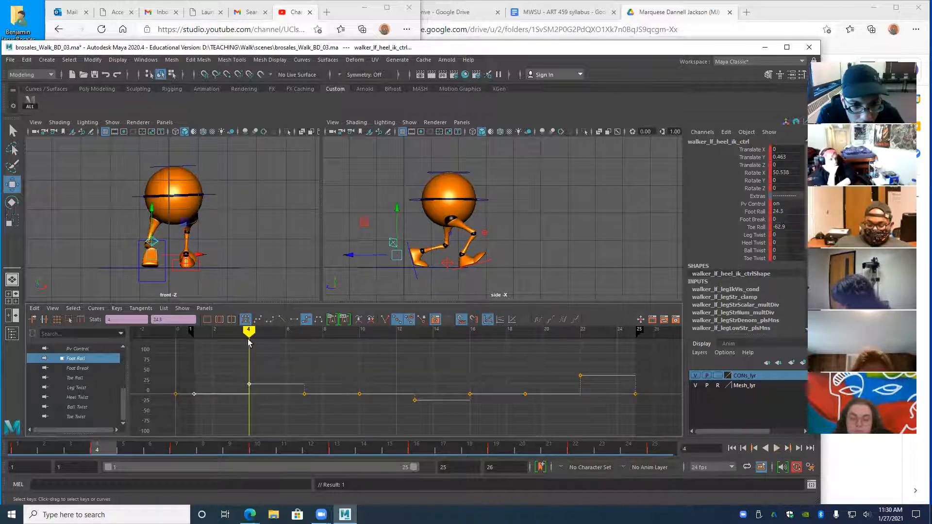
key(alt+v)
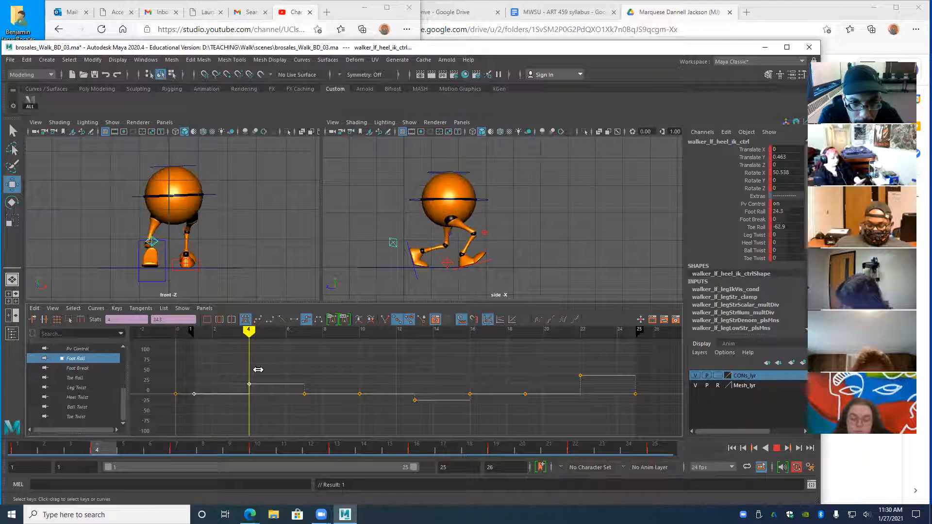
drag(258, 370, 268, 370)
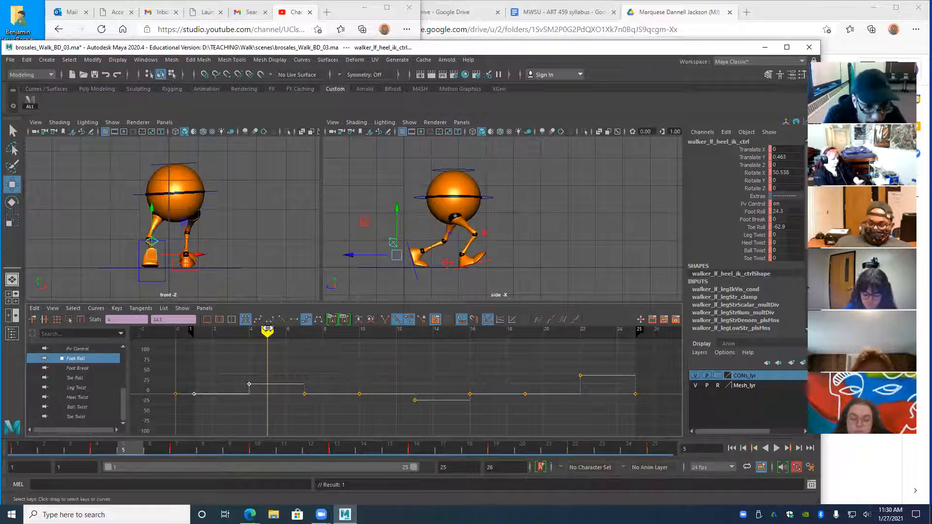
drag(267, 331, 248, 331)
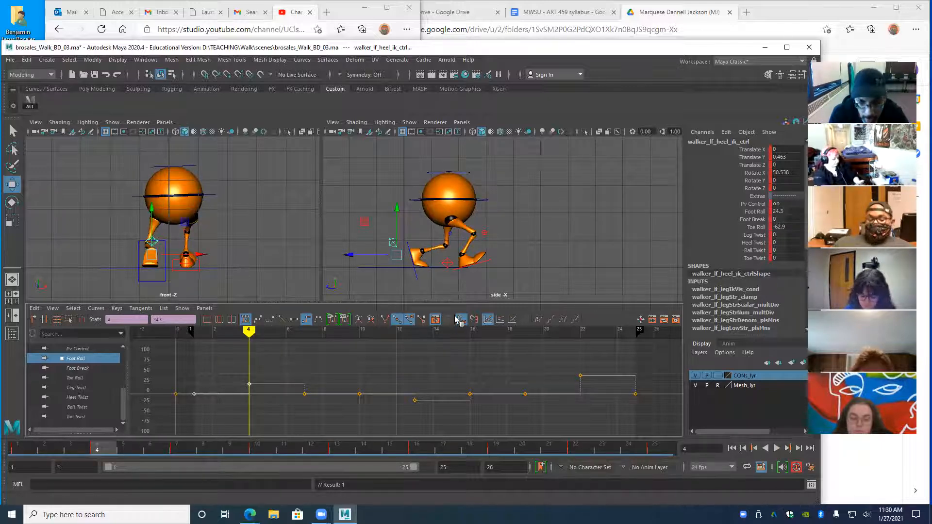
key(alt+shift+v)
key(period)
key(comma)
key(period)
key(comma)
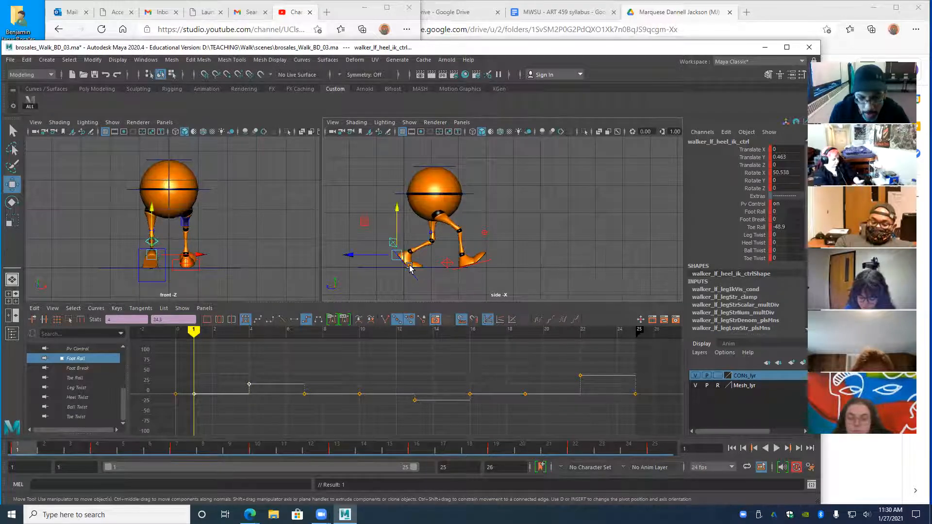
- Zoom the side view onto the walker's feet and step through keys around frame 4
scroll(425, 272, up, 3)
alt+middle_drag(425, 272, 454, 239)
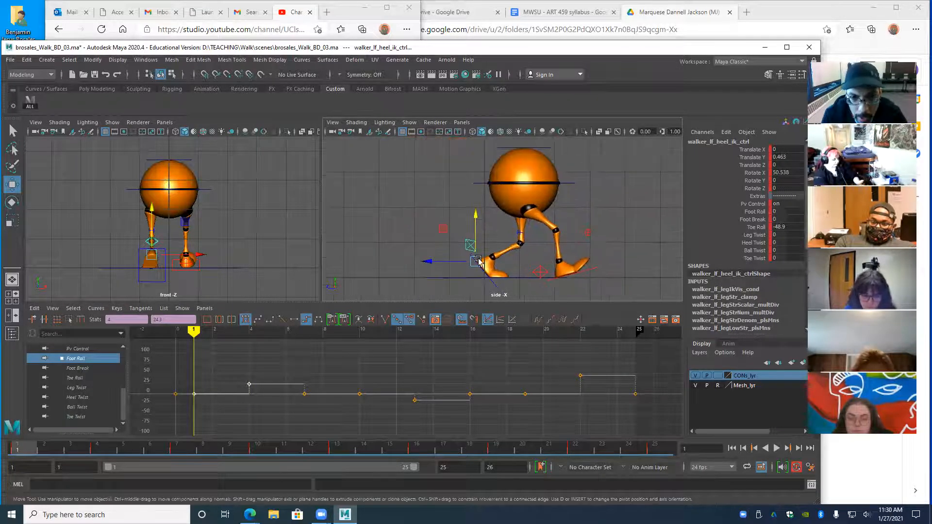
scroll(538, 263, up, 3)
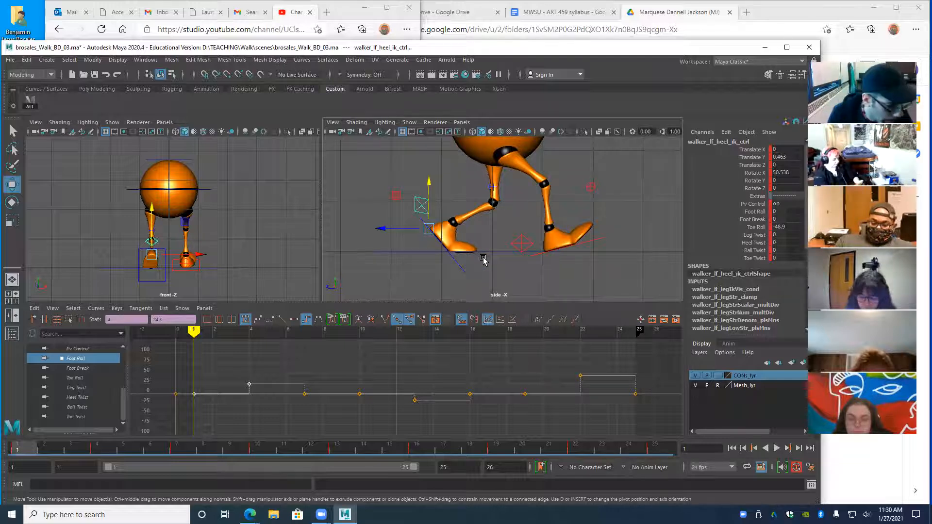
key(period)
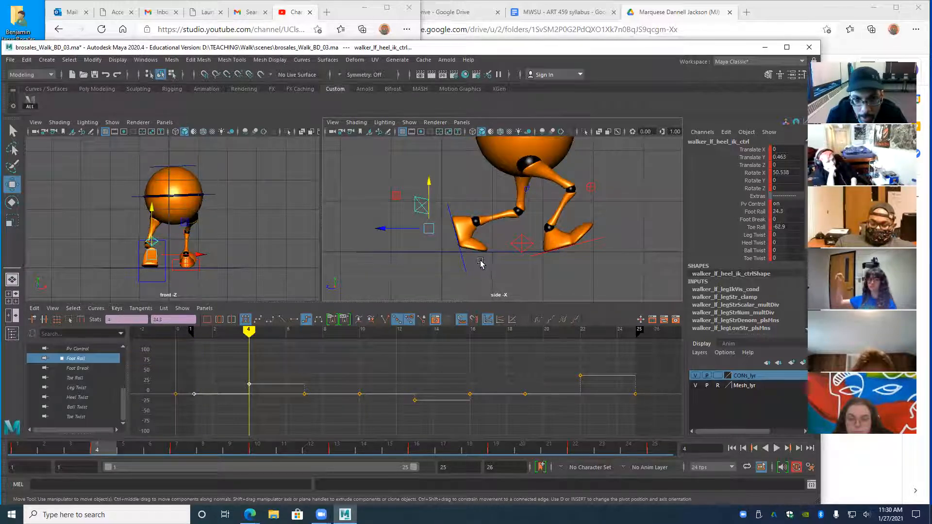
mouse_move(250, 332)
mouse_down()
mouse_move(303, 343)
mouse_move(248, 344)
mouse_up()
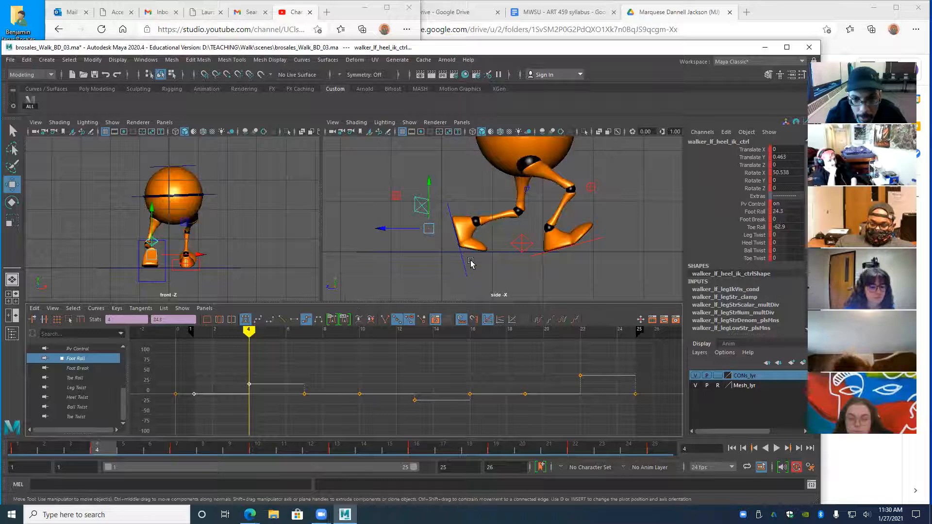
key(alt+shift+v)
key(period)
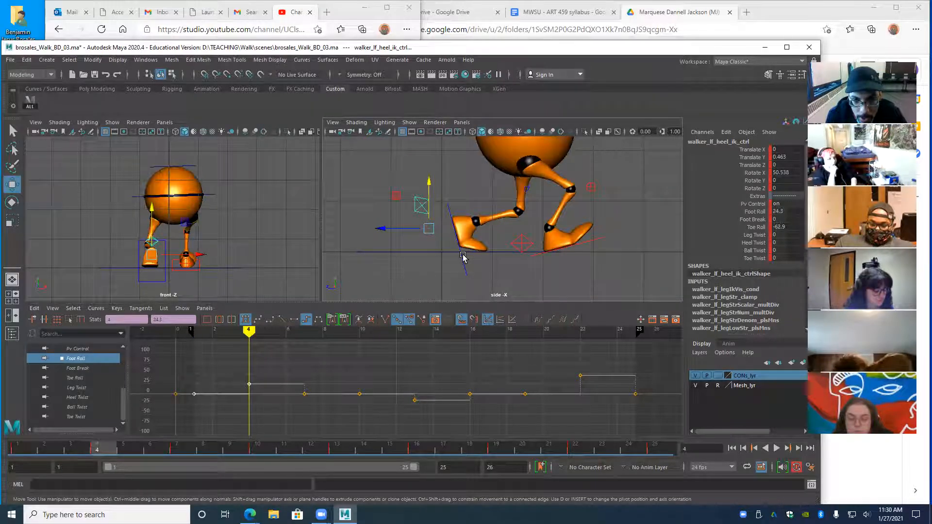
key(comma)
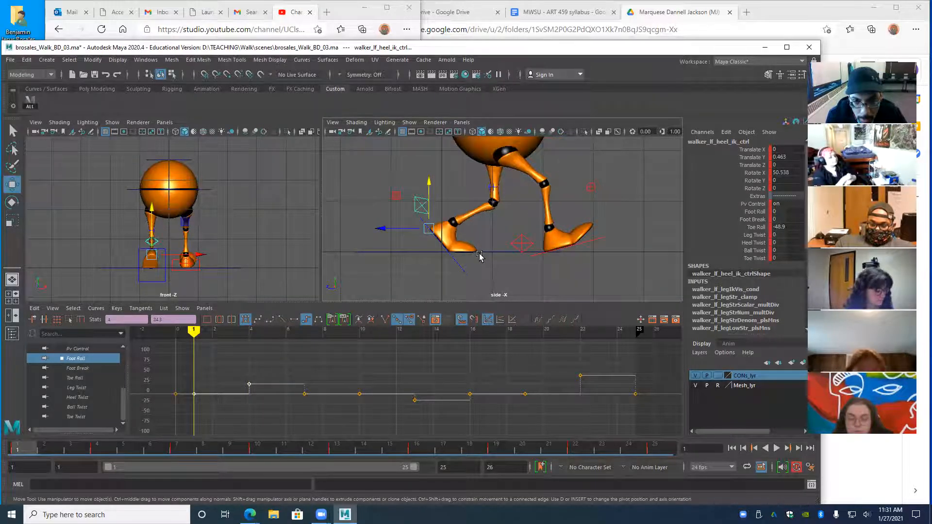
key(period)
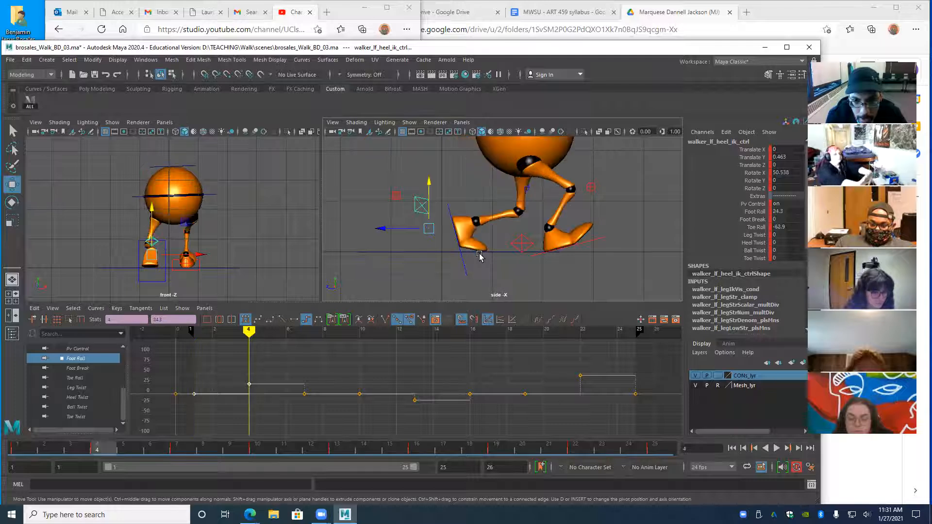
key(comma)
key(comma)
key(period)
key(period)
key(comma)
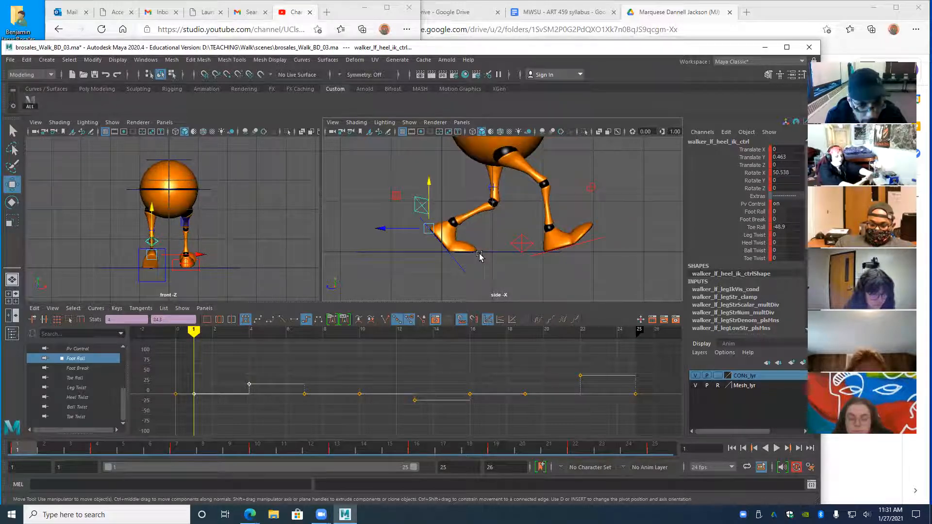
key(period)
- Pull the left heel control back to Translate Z -0.23 at frame 4 and compare with frame 1
drag(388, 234, 371, 232)
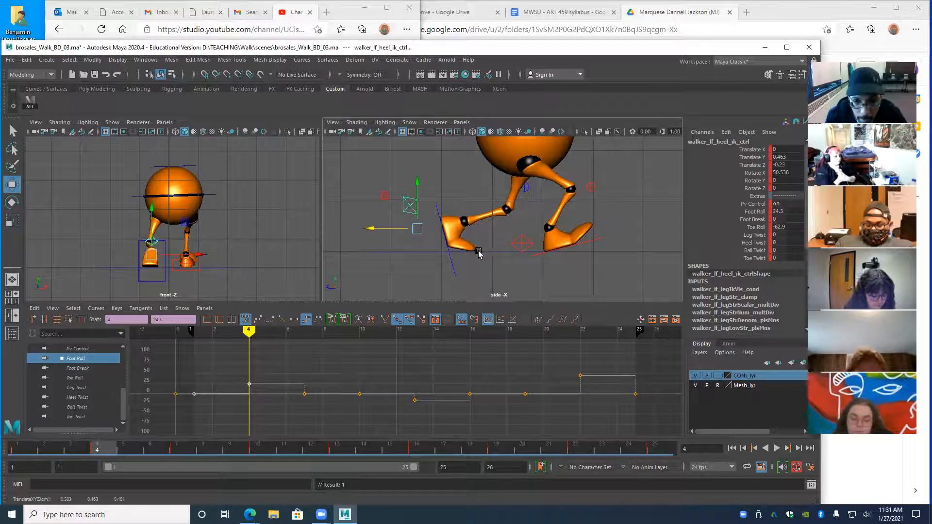
key(period)
key(comma)
key(comma)
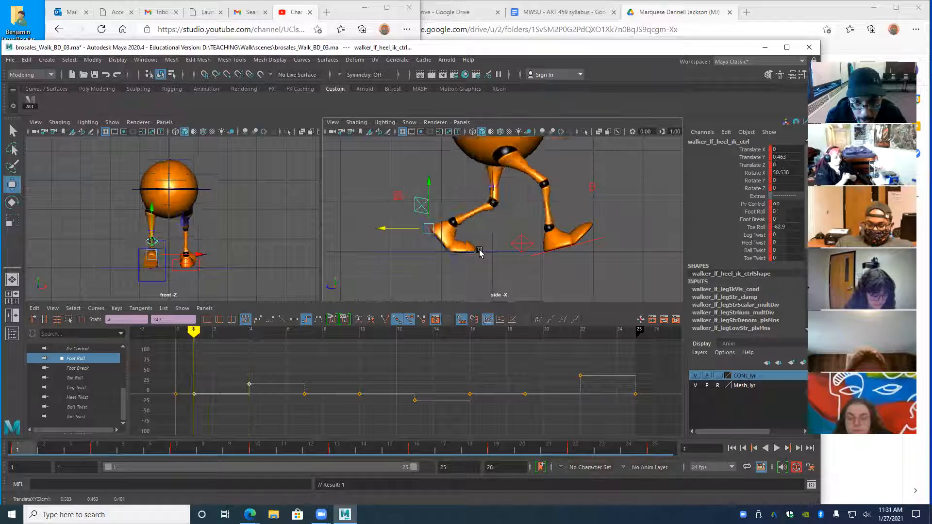
key(period)
key(comma)
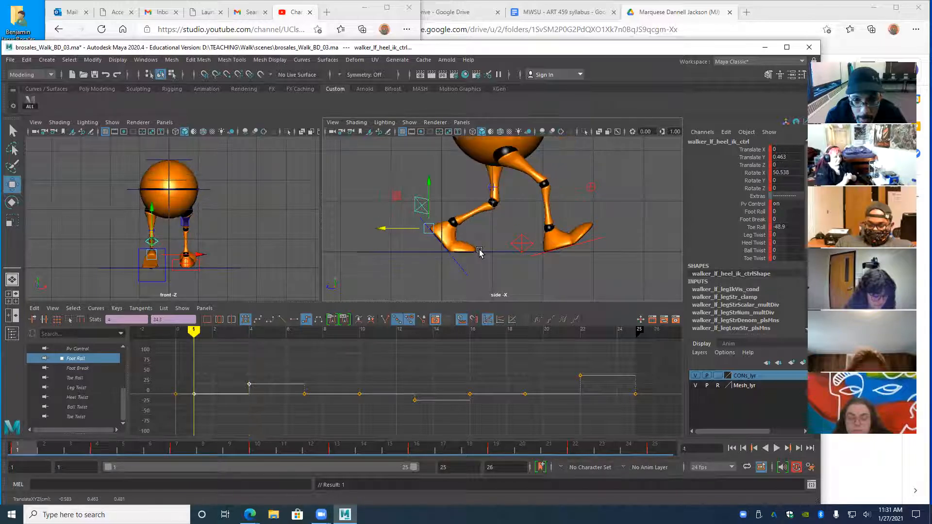
key(period)
key(comma)
key(period)
key(comma)
key(period)
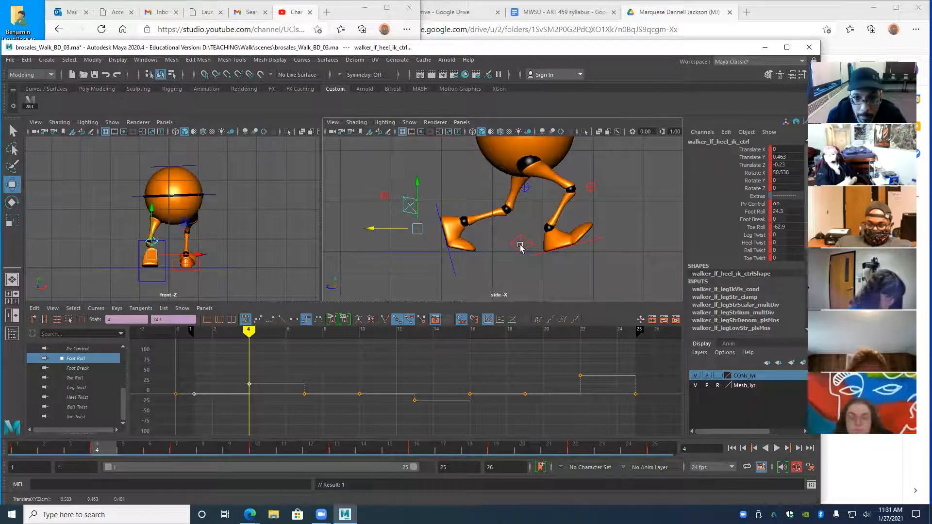
- Set the right heel control's Foot Roll to 0 and drag its Toe Roll to -18.8
click(551, 243)
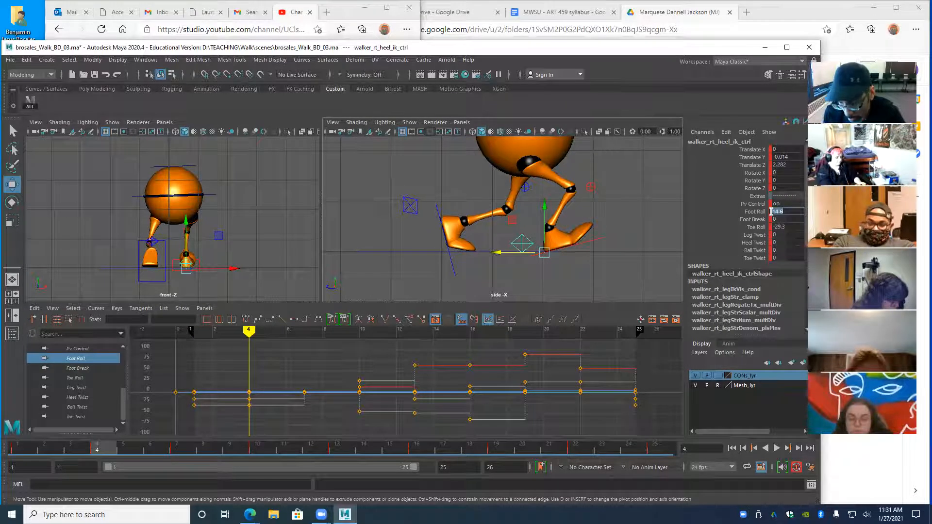
text(0)
key(Return)
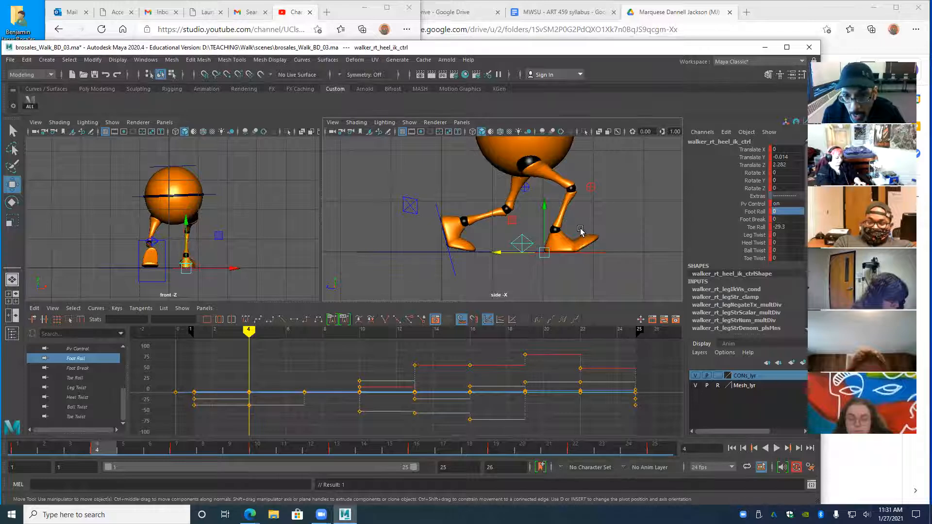
click(755, 227)
middle_drag(641, 222, 695, 229)
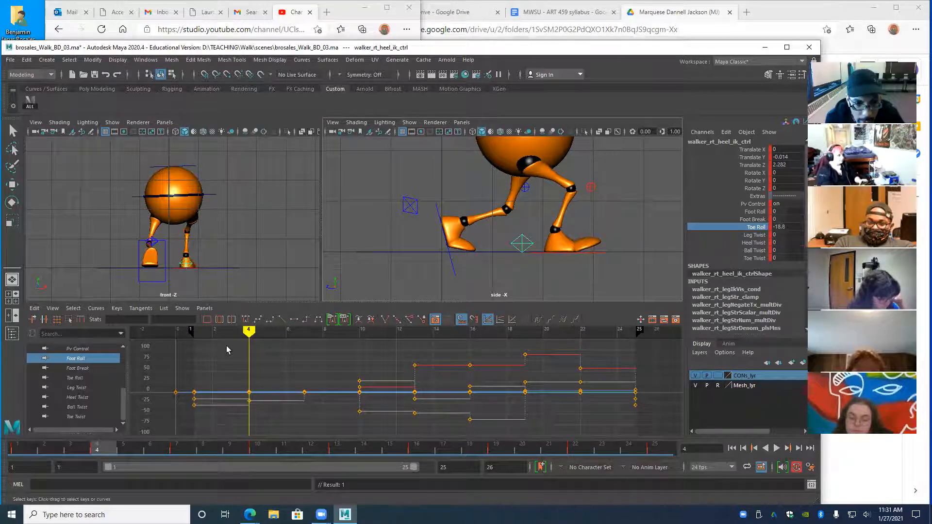
- Play back the walk and scrub frames 4 to 8 to check the right foot
key(alt+v)
drag(380, 358, 246, 369)
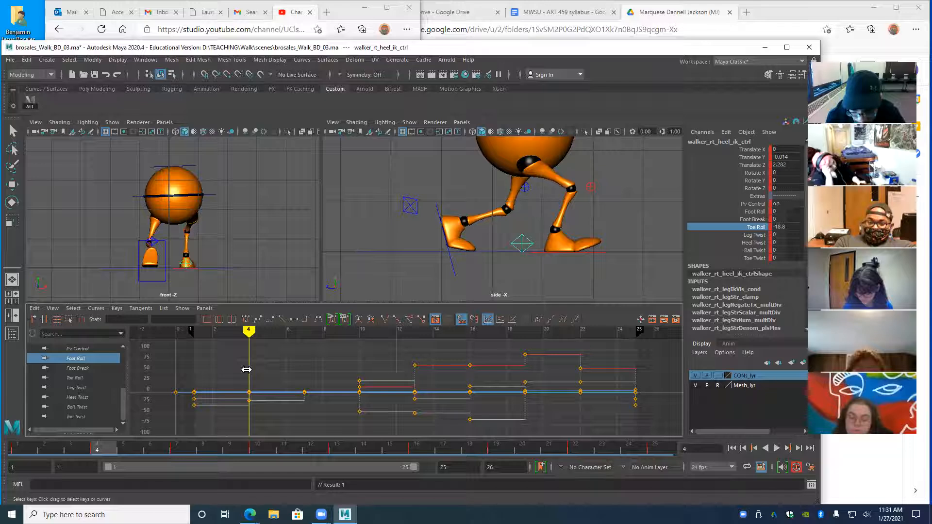
key(period)
key(comma)
key(period)
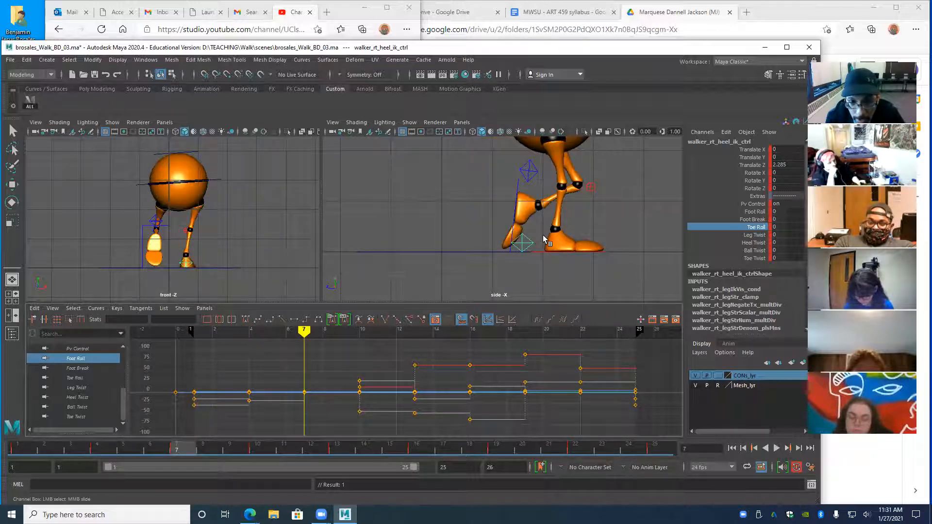
drag(301, 332, 256, 370)
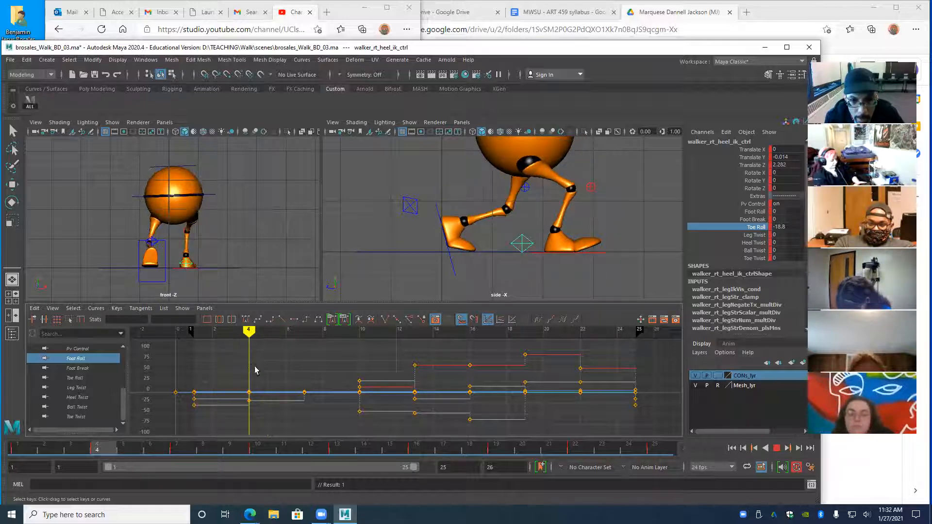
scroll(561, 226, down, 3)
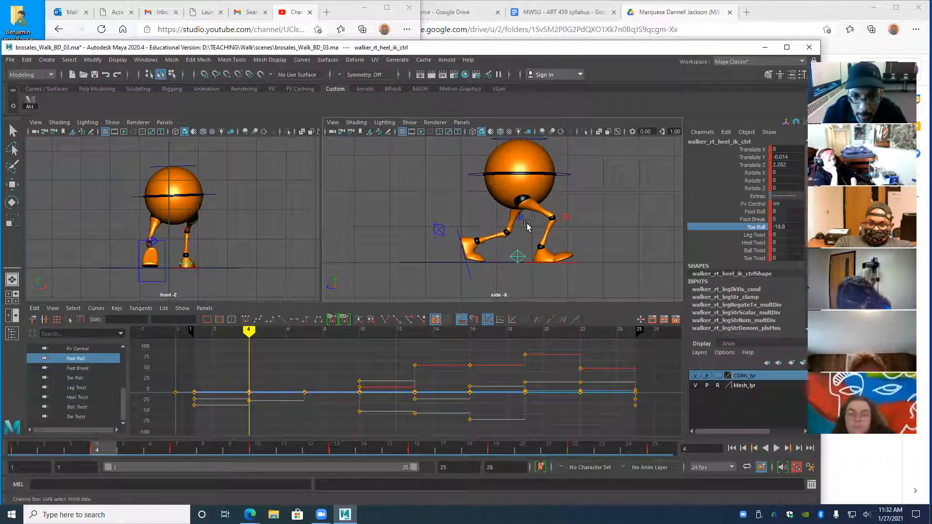
- Move the right knee pole vector sideways in X and forward in Z
click(567, 217)
key(w)
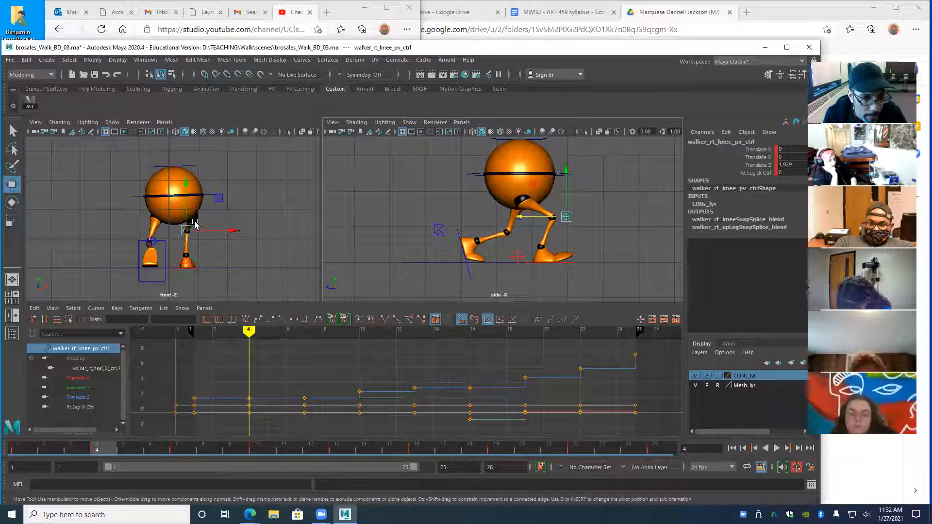
drag(231, 233, 237, 234)
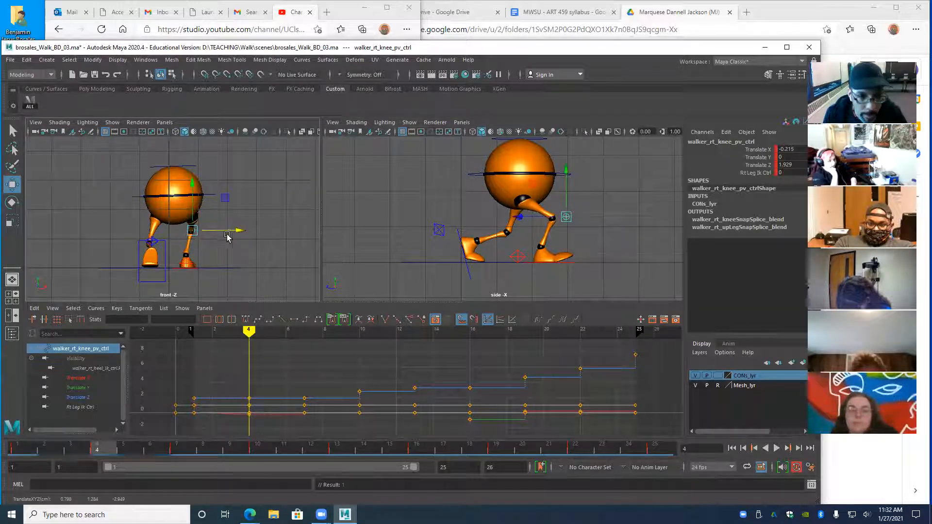
drag(522, 217, 480, 239)
- Change the tangent type of both knee pole vectors' keys from frame 1 to 4
click(530, 221)
click(520, 217)
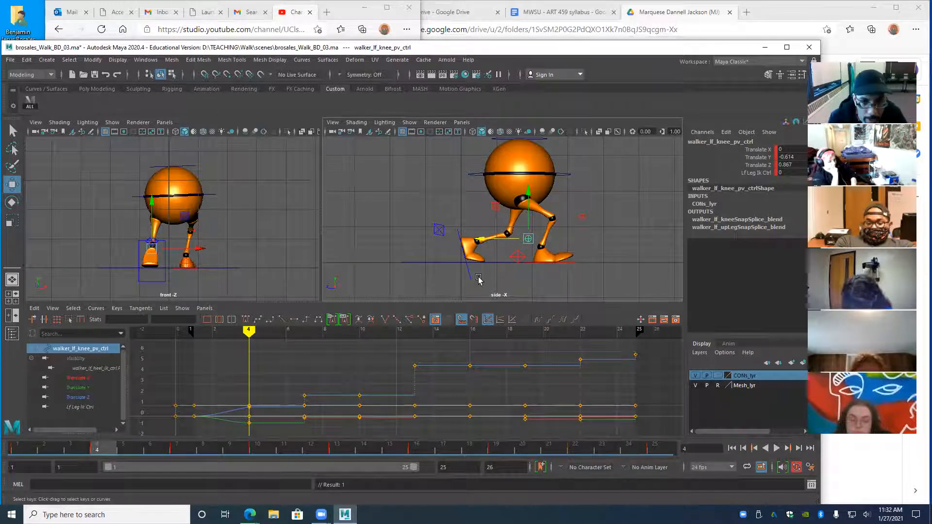
shift+click(582, 217)
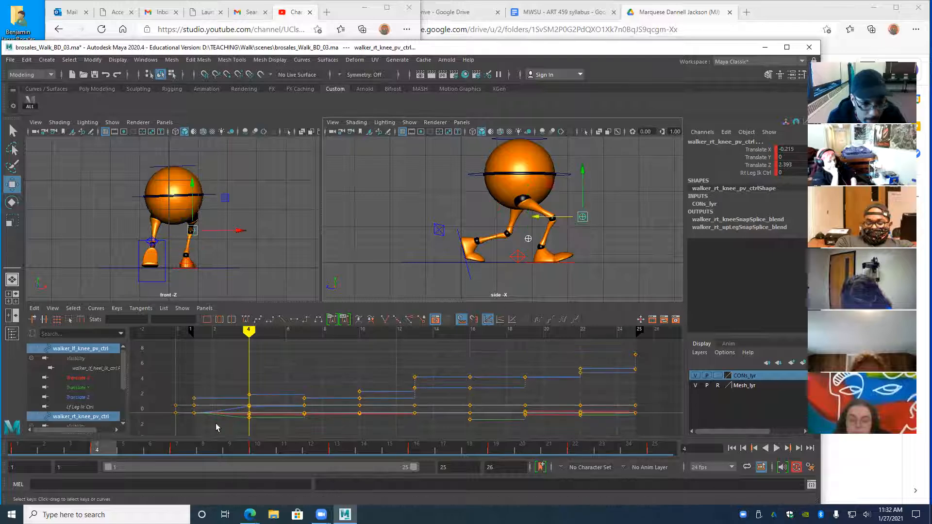
drag(256, 380, 202, 414)
click(305, 319)
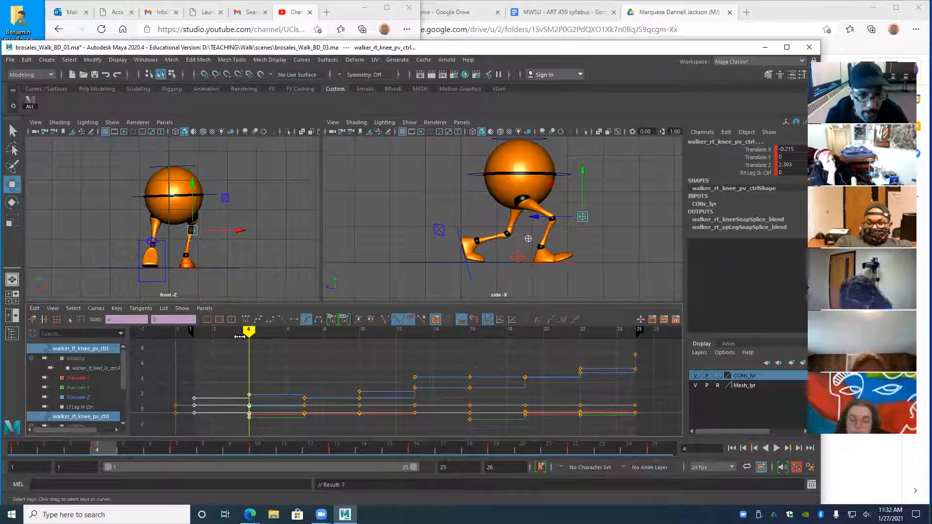
- Play back and step between frames 1, 4 and 7 to review the knees, then select all rig controls
key(alt+v)
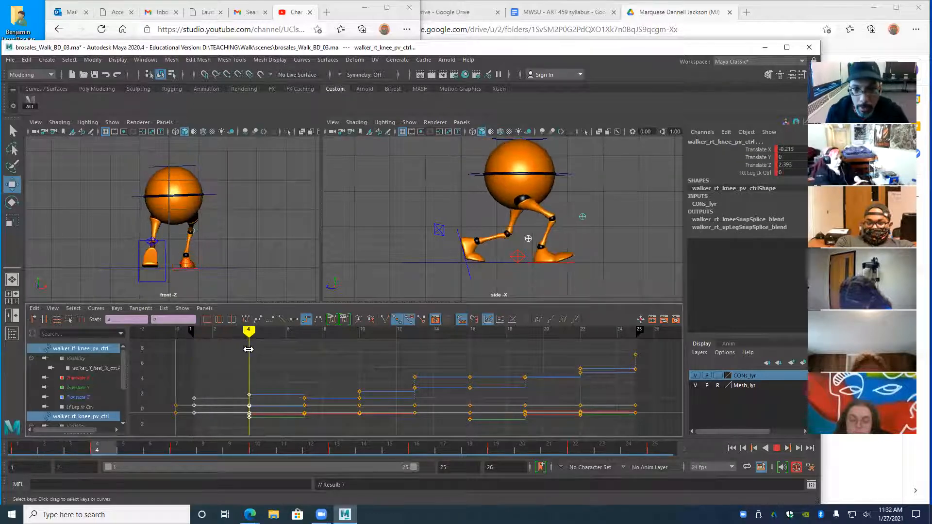
key(alt+v)
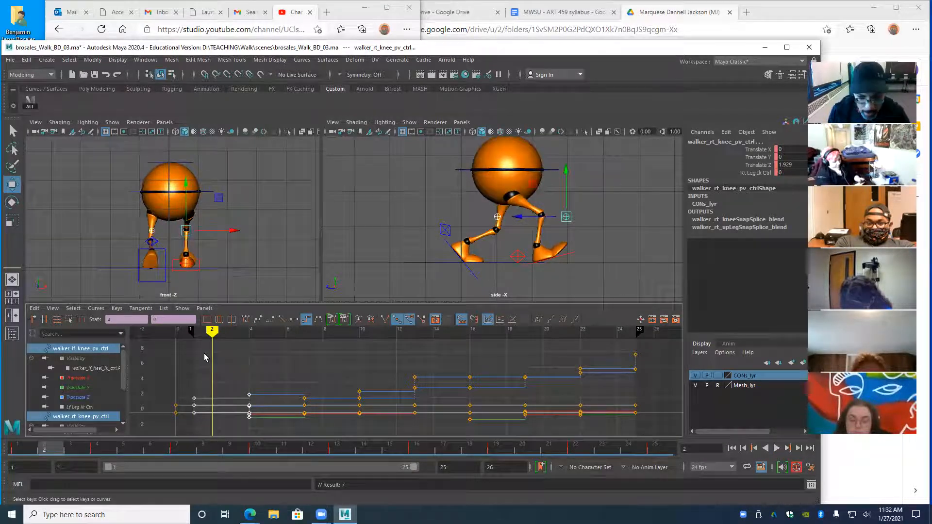
key(alt+shift+v)
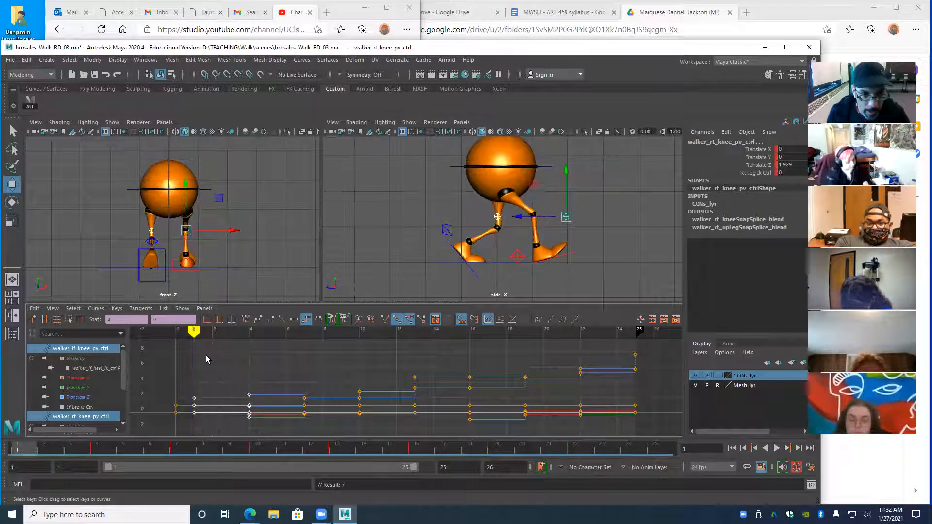
key(period)
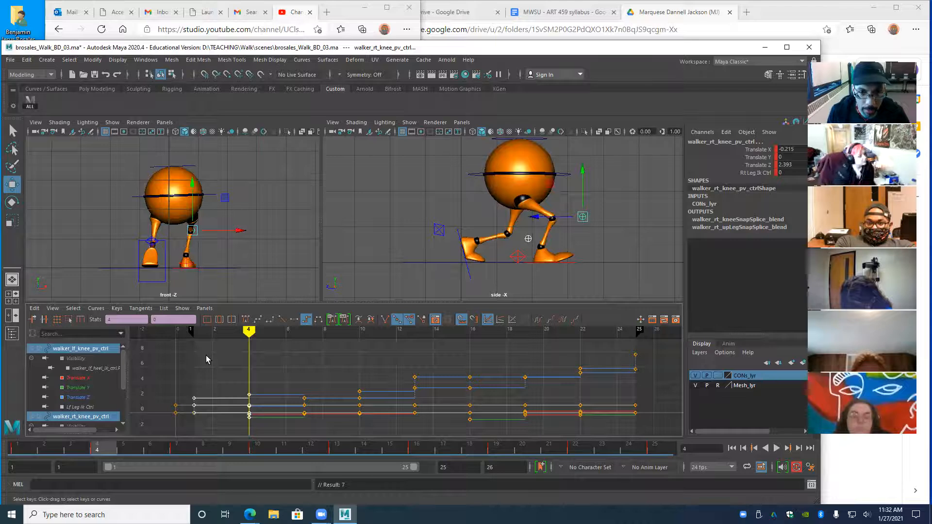
key(period)
key(comma)
key(comma)
key(period)
key(period)
key(alt+shift+v)
key(period)
key(period)
key(comma)
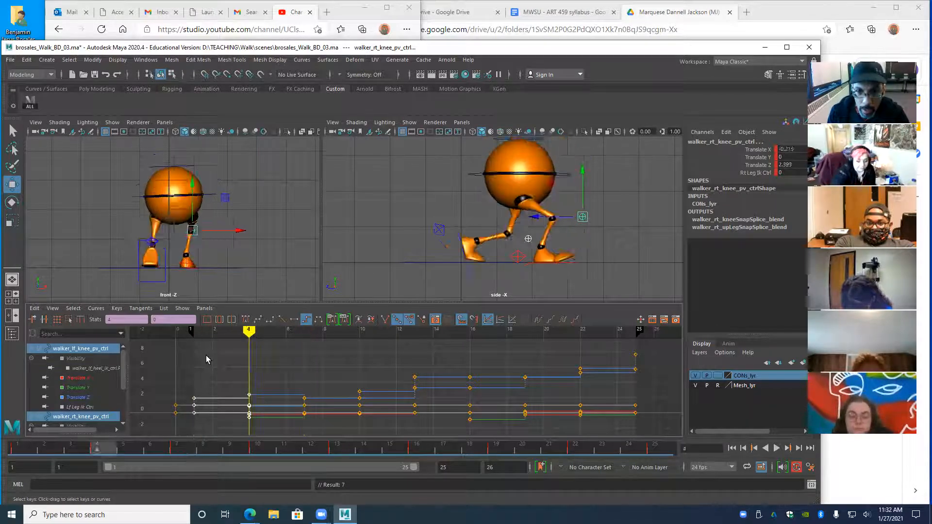
key(comma)
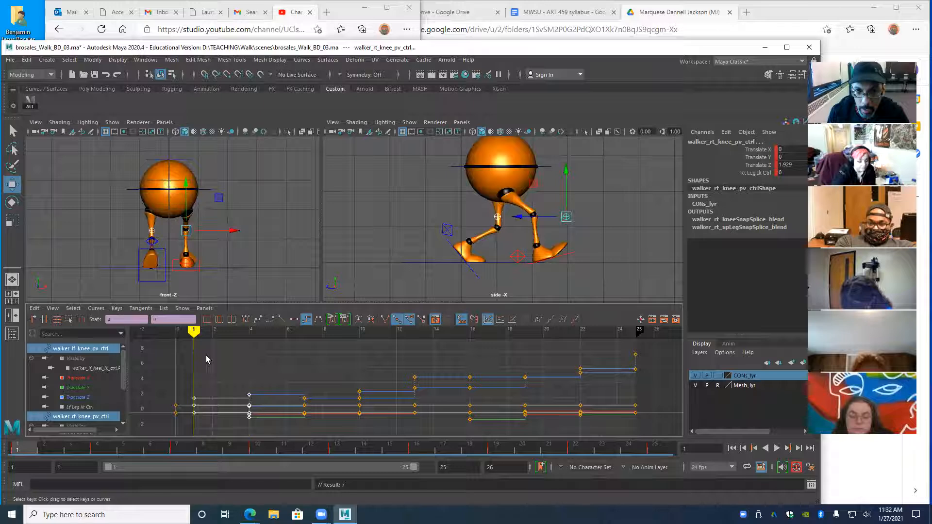
key(period)
key(period)
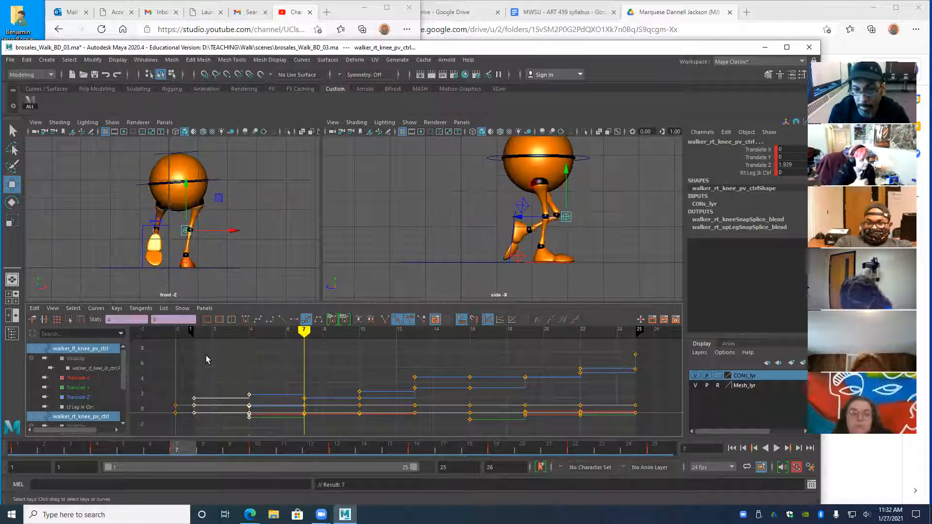
mouse_move(307, 331)
mouse_down()
mouse_move(357, 340)
mouse_move(310, 351)
mouse_move(353, 356)
mouse_up()
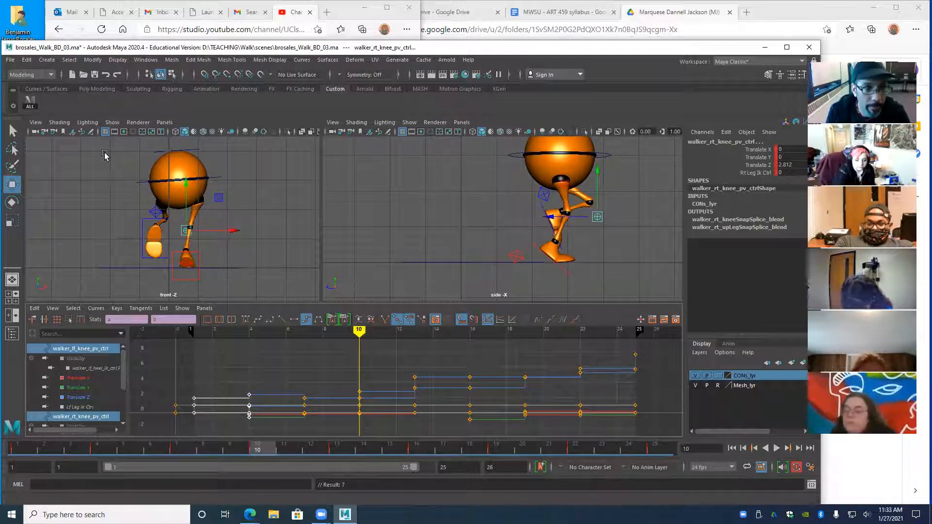
click(30, 101)
alt+right_drag(447, 394, 364, 397)
alt+middle_drag(364, 397, 389, 390)
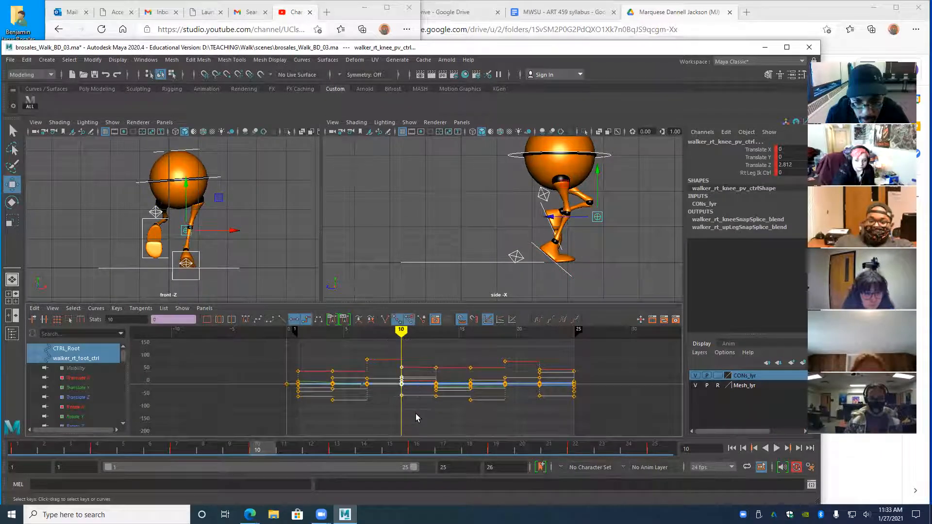
key(Delete)
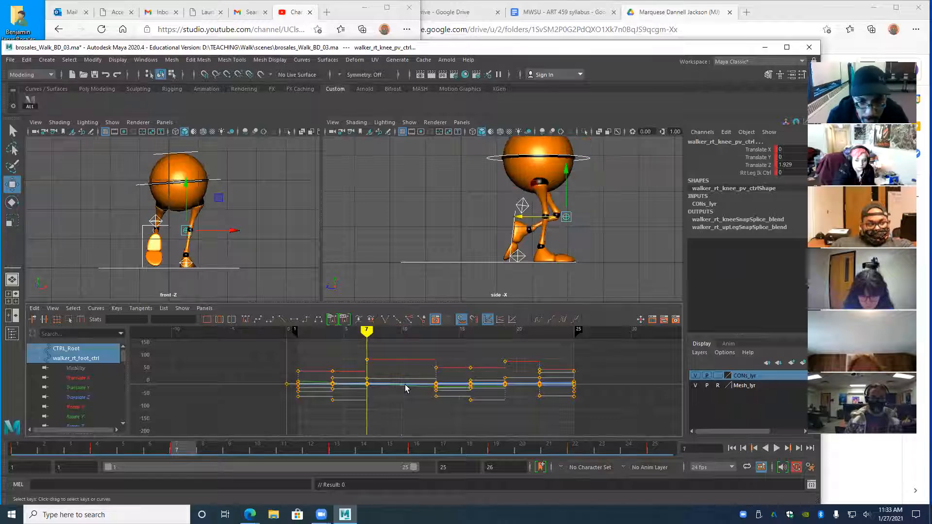
key(.)
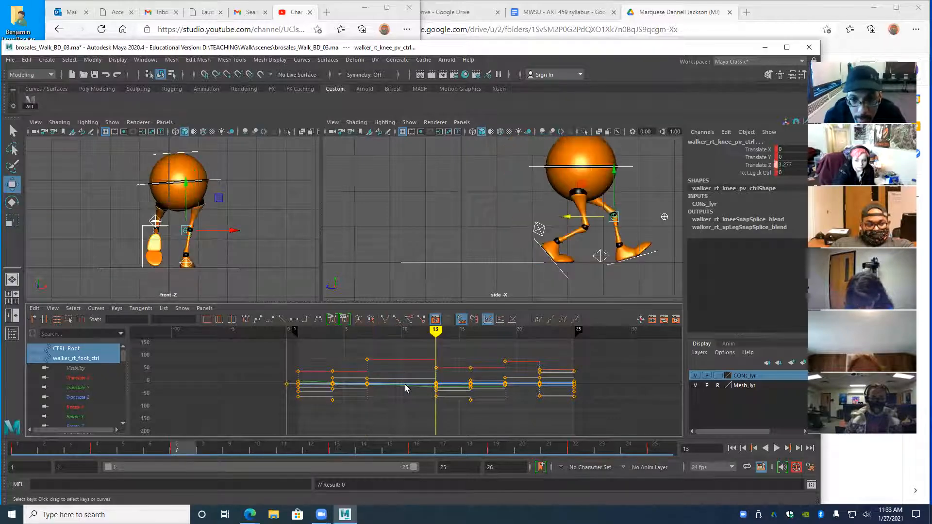
key(.)
key(.)
key(.)
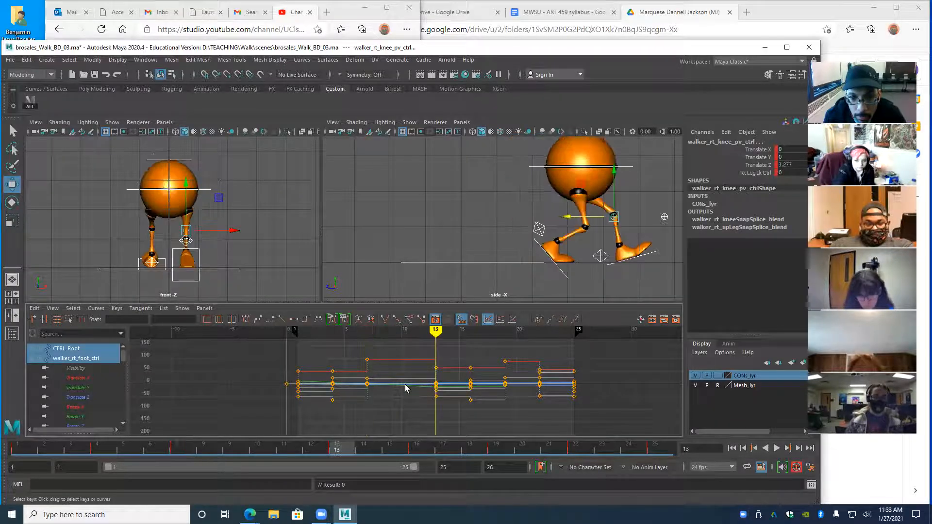
key(.)
key(.)
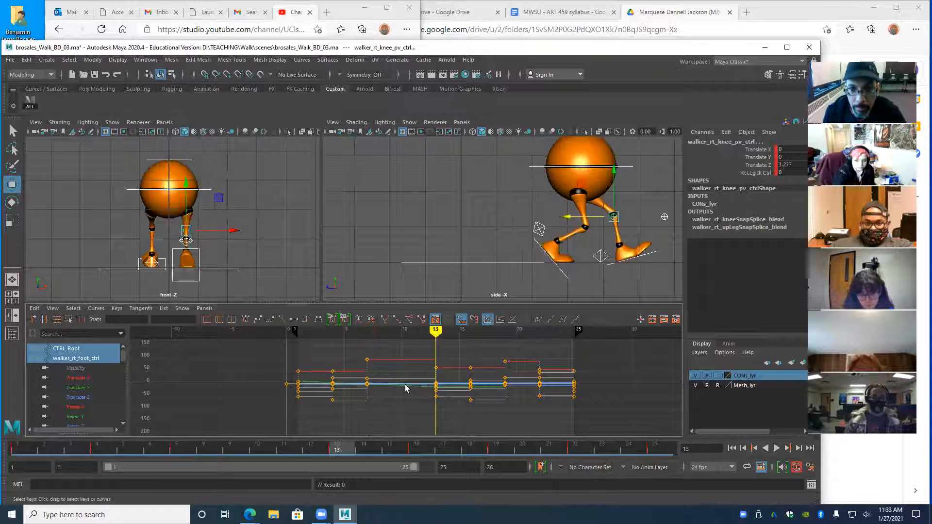
key(.)
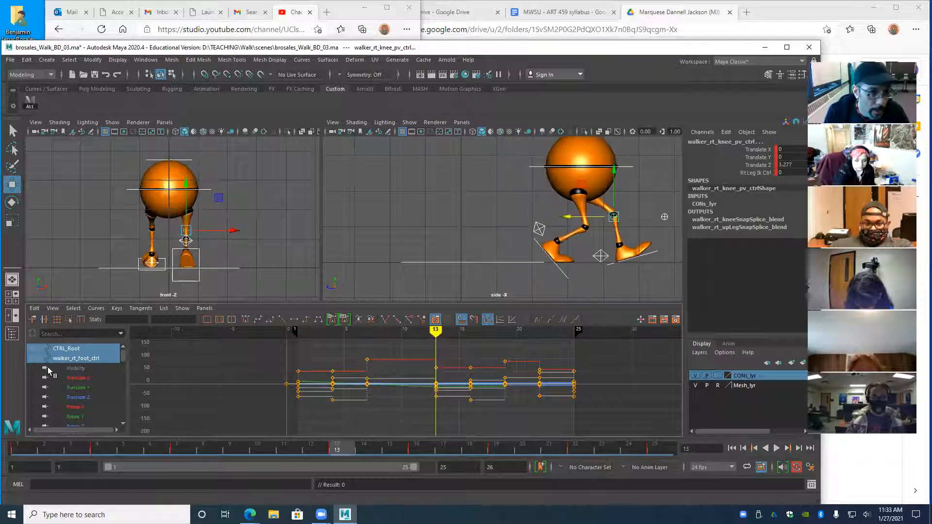
drag(122, 180, 133, 209)
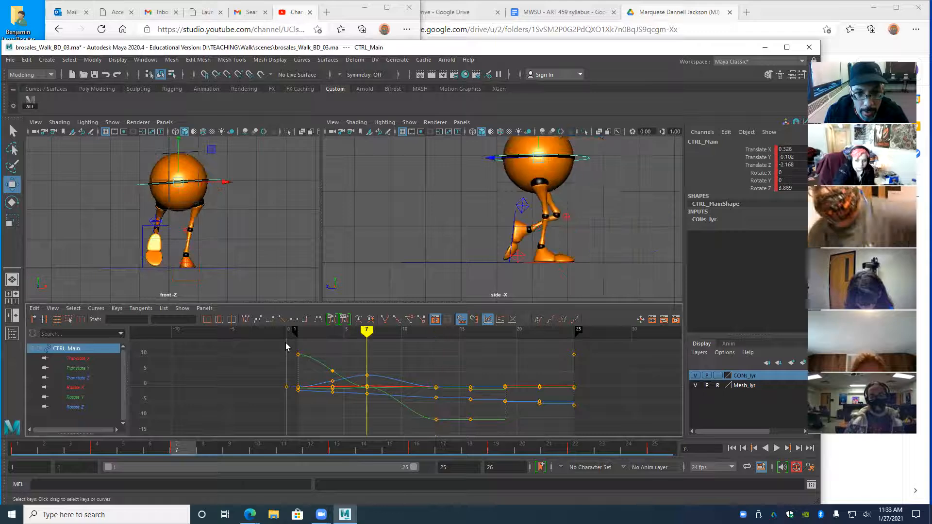
- Make CTRL_Main's keys stepped and isolate its Translate curves in the Graph Editor
drag(388, 390, 437, 422)
click(304, 323)
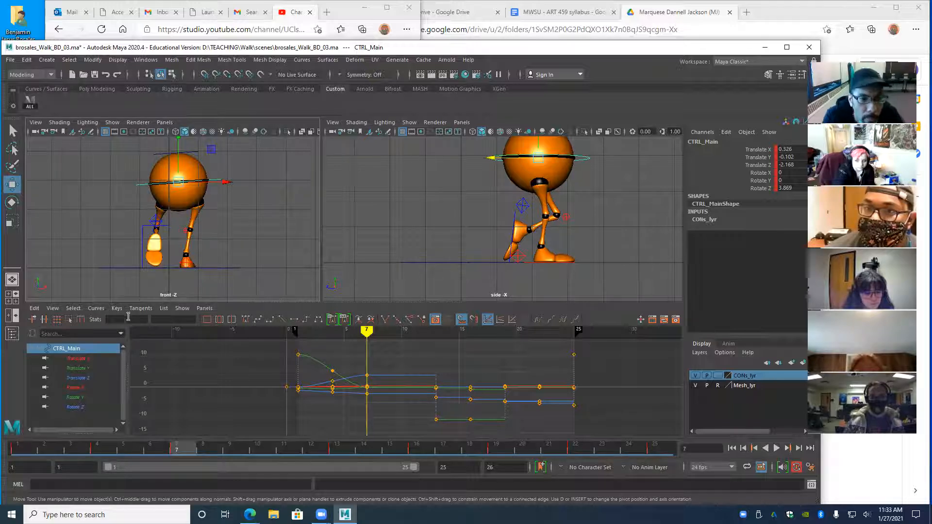
click(78, 359)
shift+click(78, 378)
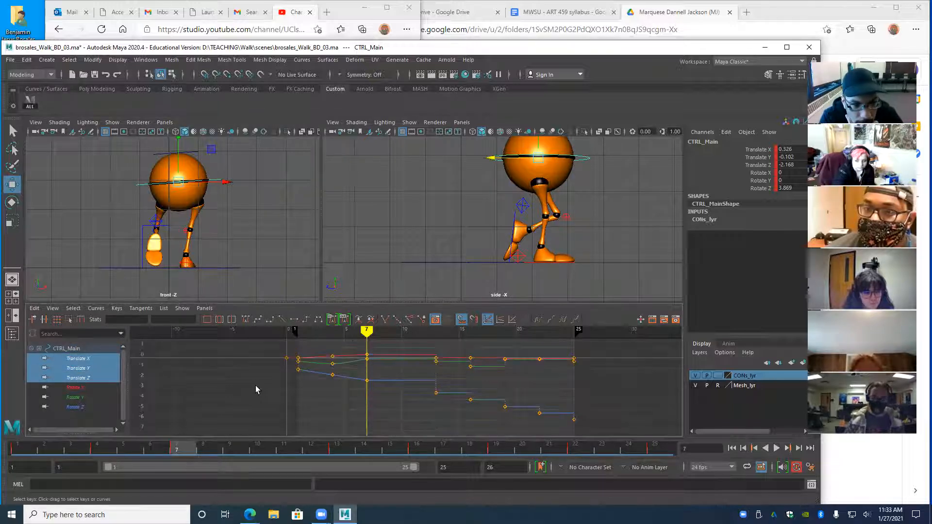
- Raise the walker's body to Translate Y 0.281 at frame 10 and key it
key(alt+v)
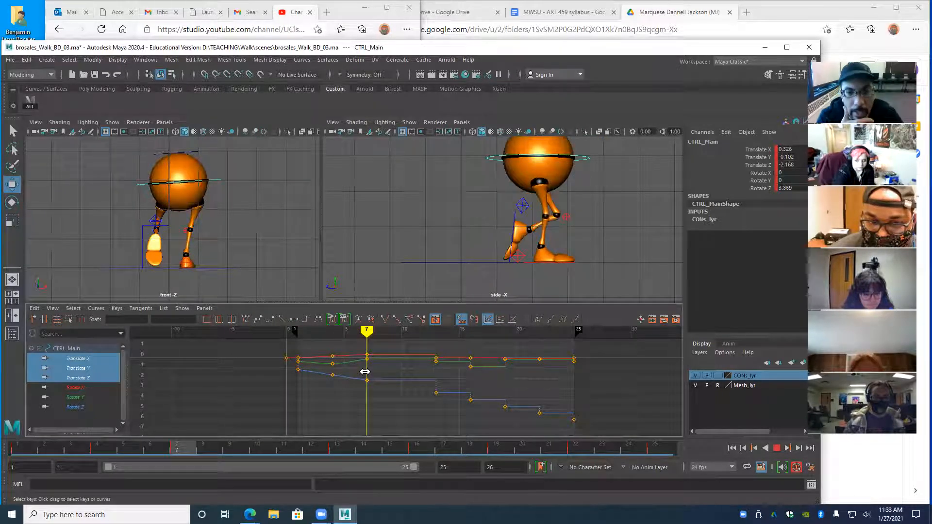
drag(372, 372, 401, 375)
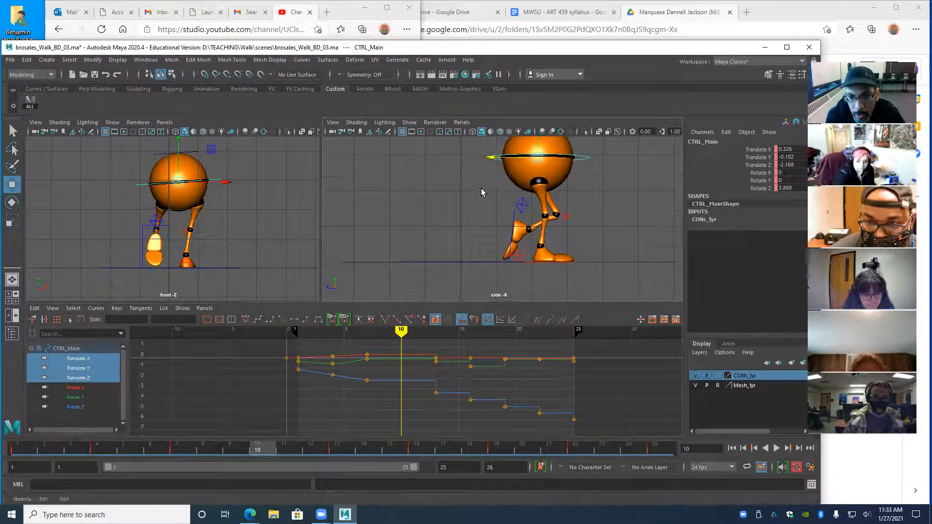
alt+middle_drag(482, 186, 482, 207)
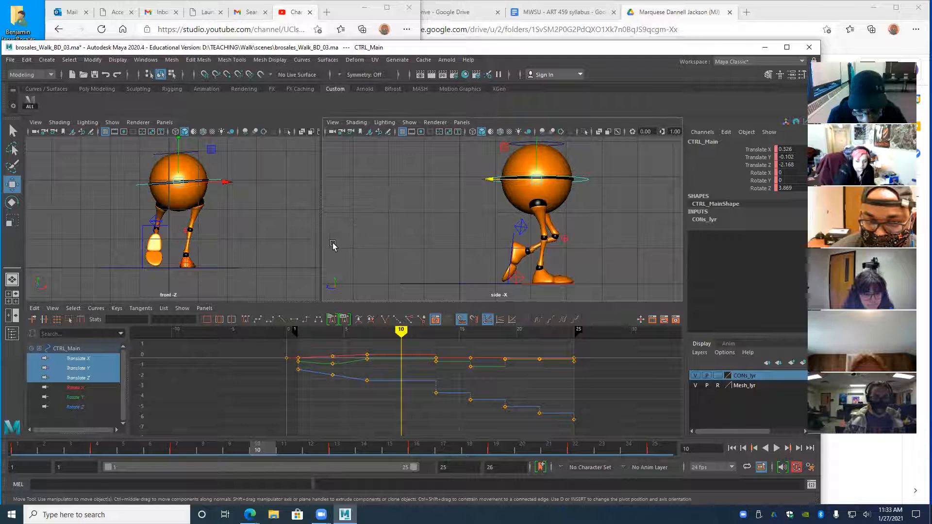
alt+drag(210, 214, 185, 211)
drag(182, 160, 170, 152)
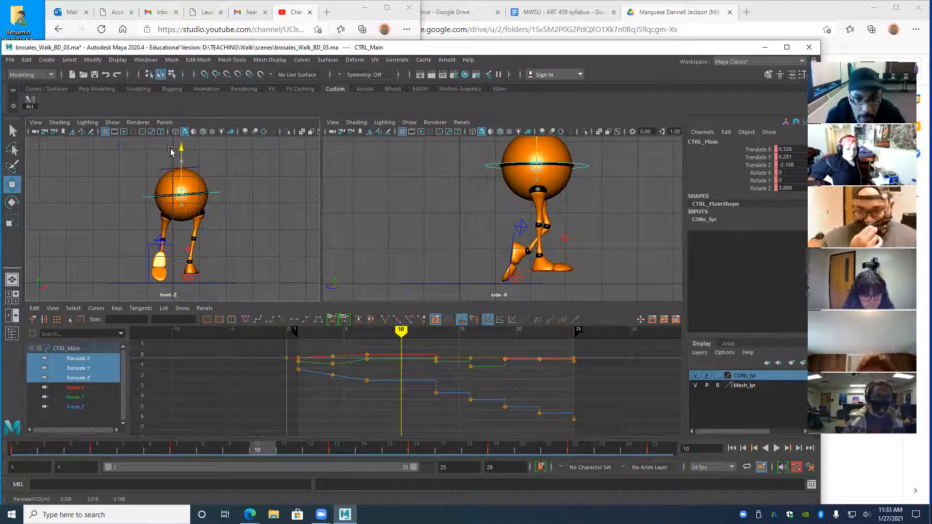
key(s)
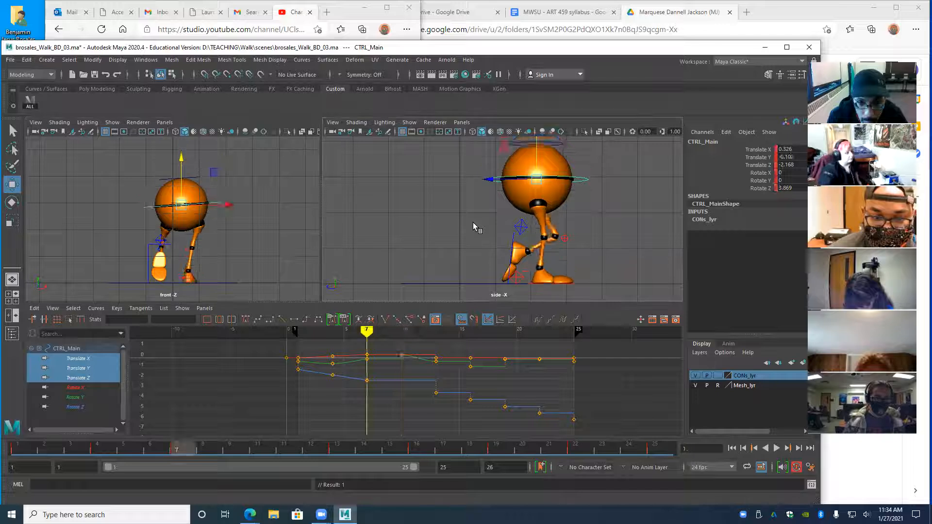
- Compare the frame 7 and 10 poses, then isolate the Translate Z curve at frame 10
key(.)
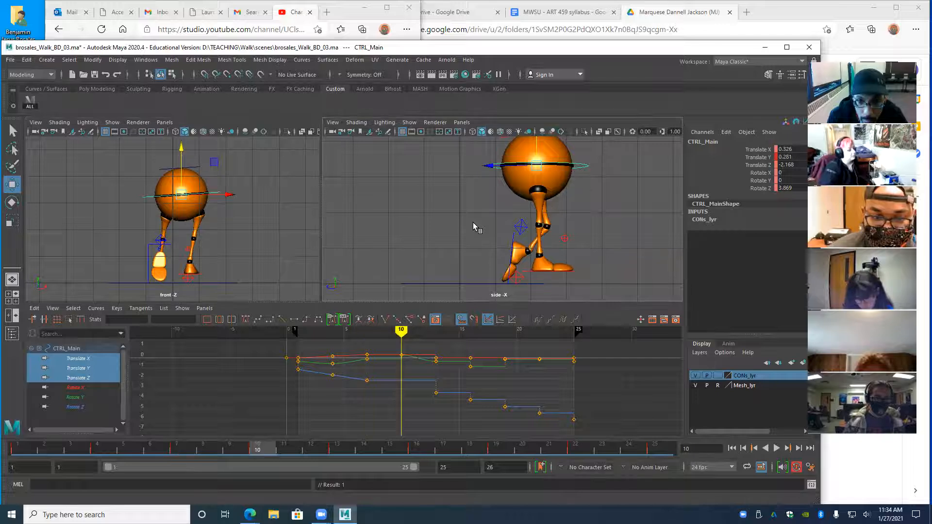
key(.)
key(.)
key(.)
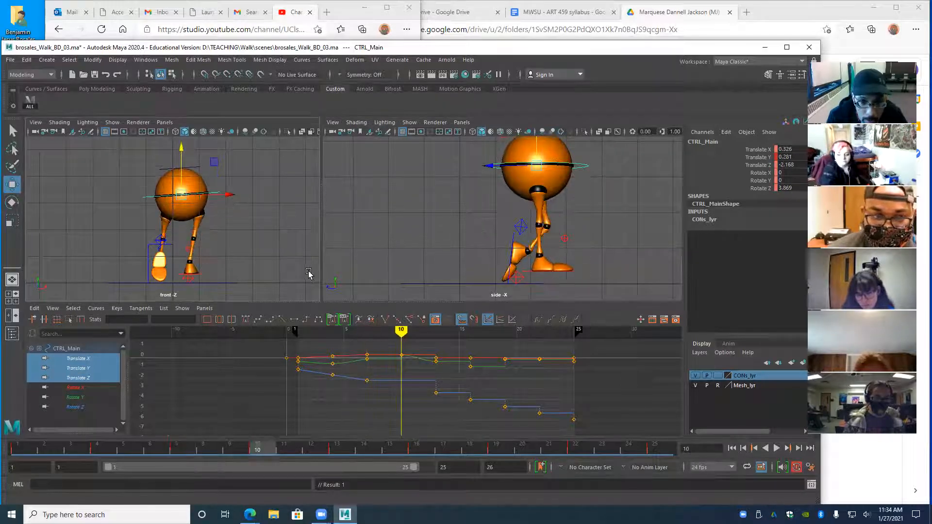
click(80, 377)
drag(364, 330, 398, 346)
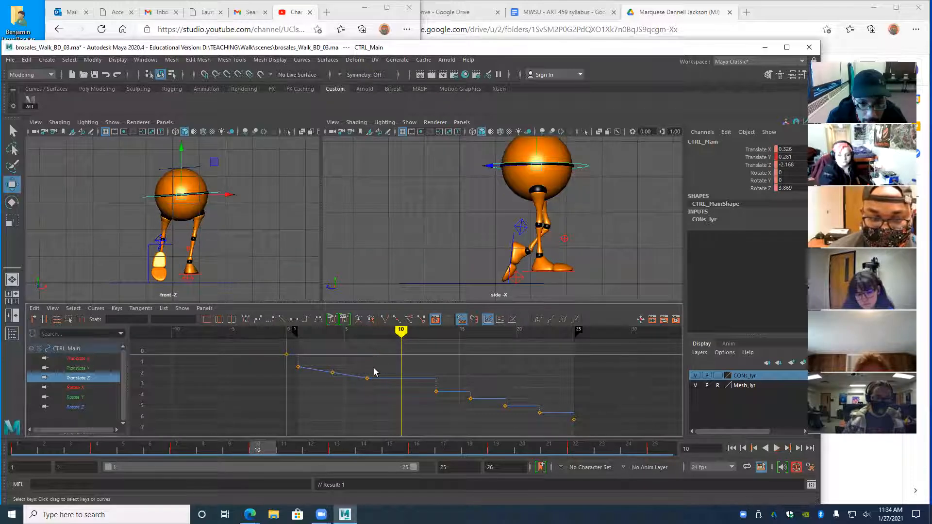
- Give CTRL_Main's frame-13 Translate Z key a linear tangent and play back to check
drag(373, 381, 399, 391)
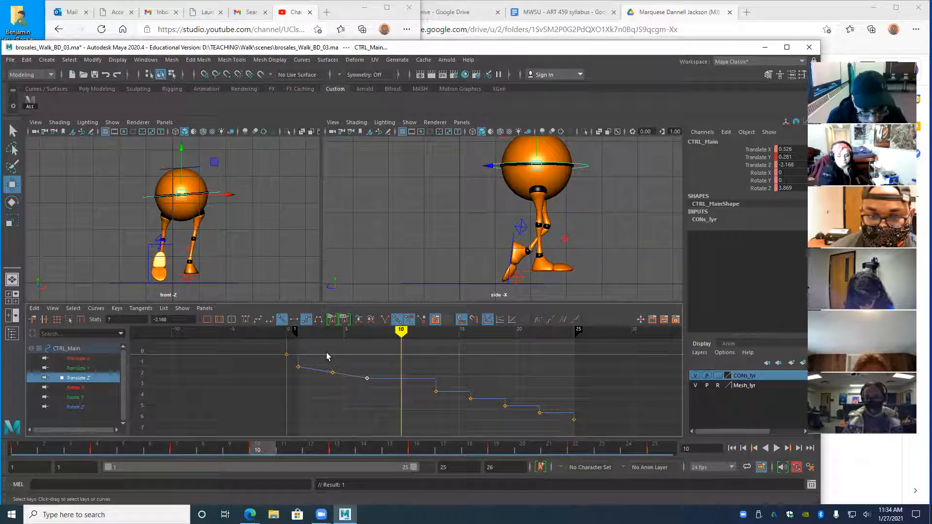
click(436, 391)
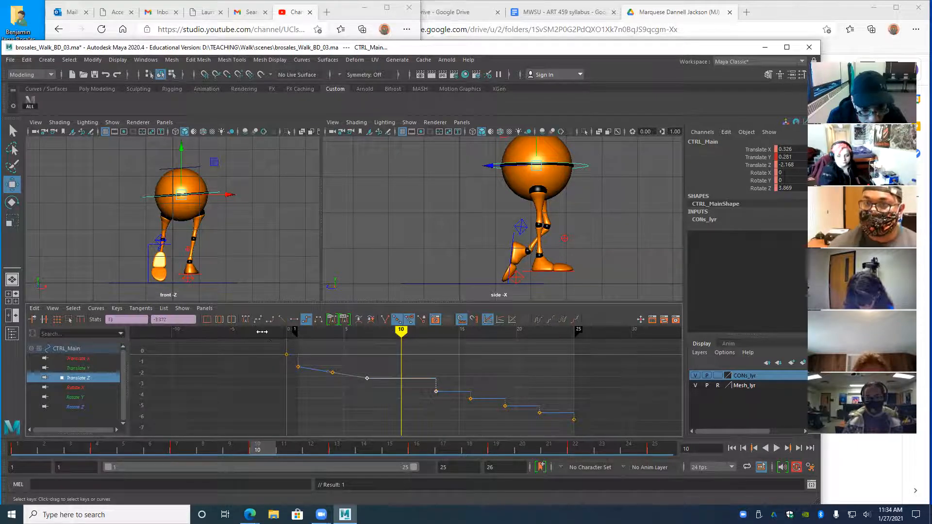
click(282, 318)
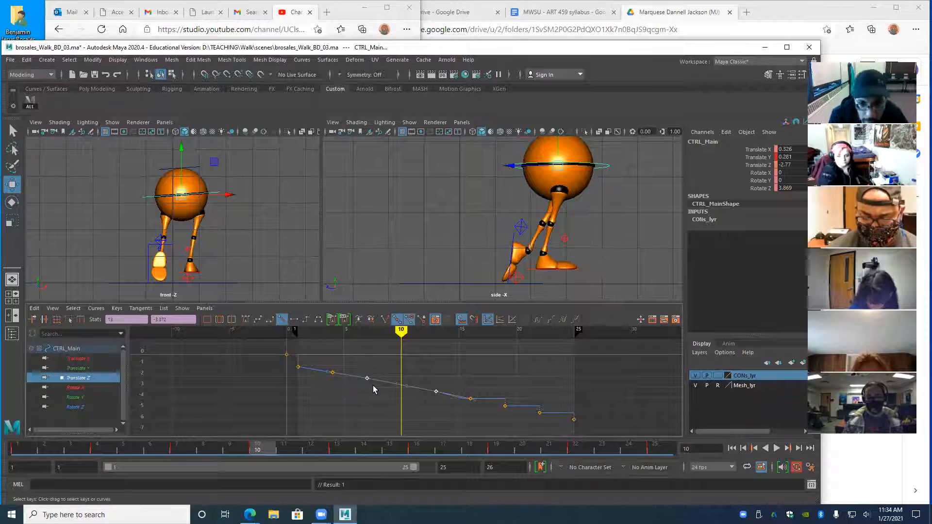
key(alt+v)
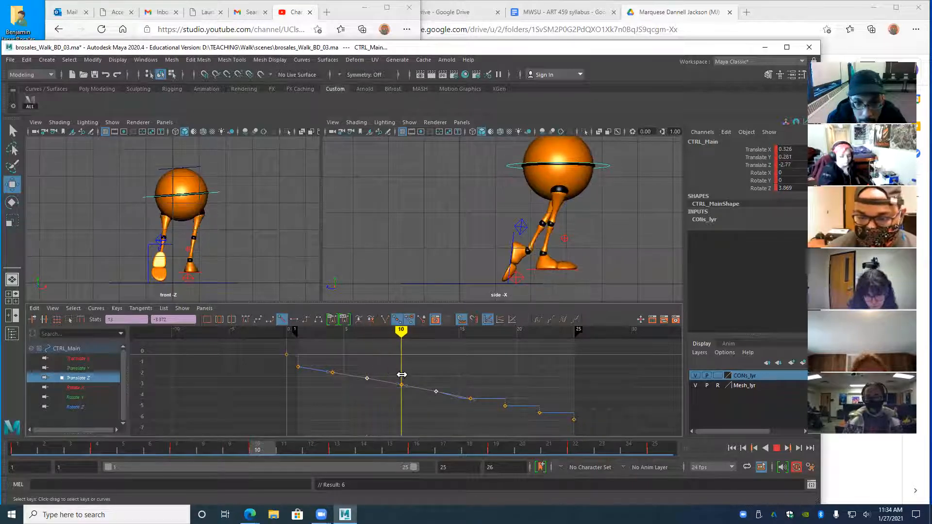
key(Escape)
- Isolate CTRL_Main's Translate X curve, play and scrub the walk, then select the right heel IK control
click(77, 359)
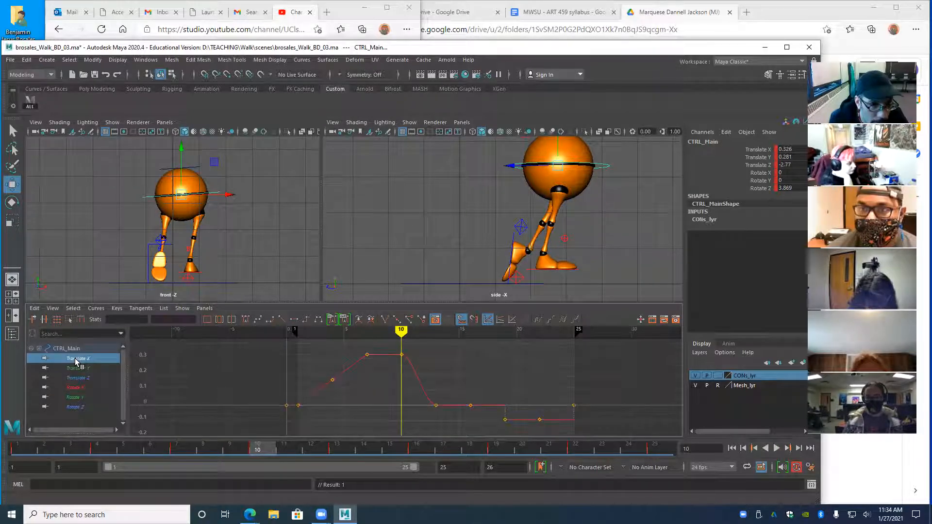
key(alt+v)
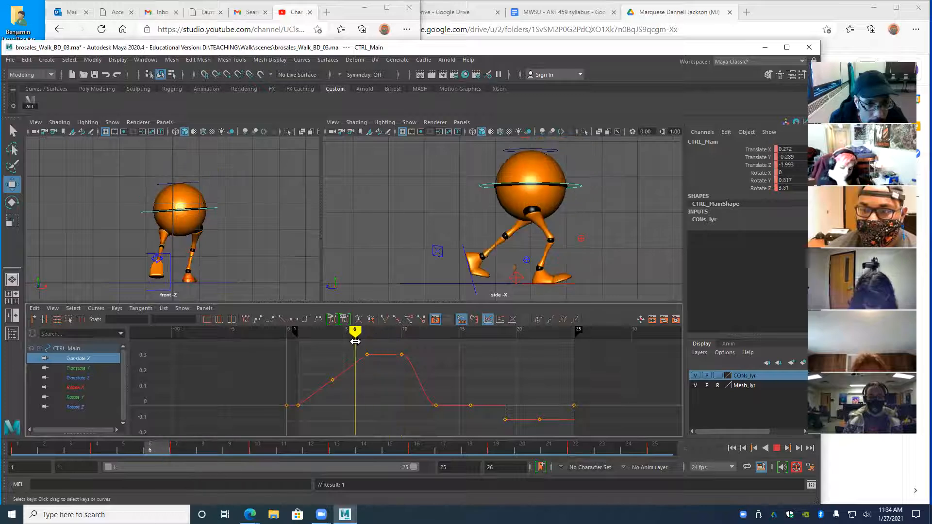
key(Escape)
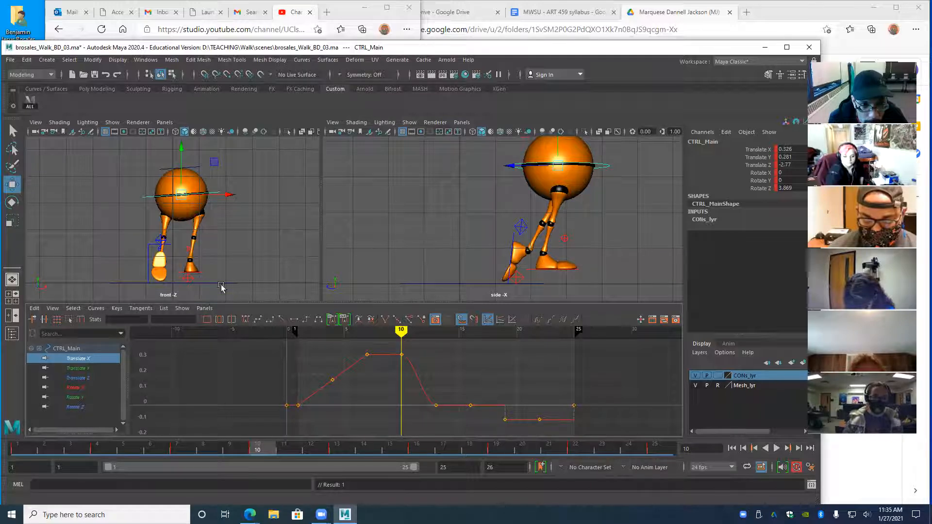
key(alt+v)
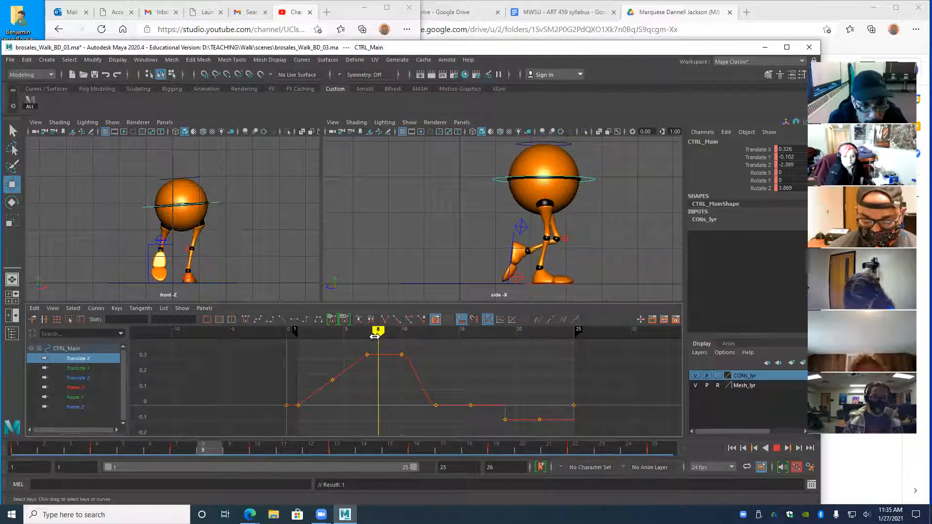
key(alt+v)
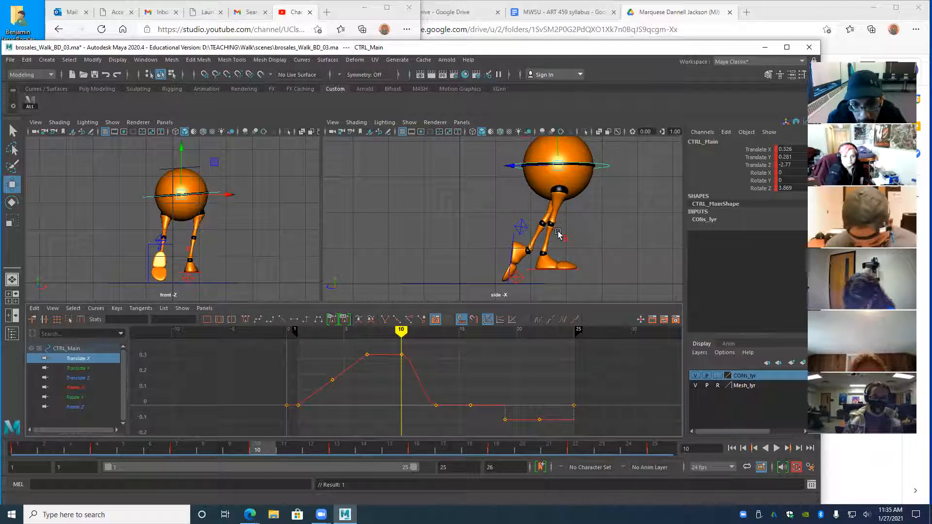
mouse_move(400, 330)
mouse_down()
mouse_move(458, 350)
mouse_move(412, 360)
mouse_move(432, 366)
mouse_move(294, 385)
mouse_move(365, 385)
mouse_up()
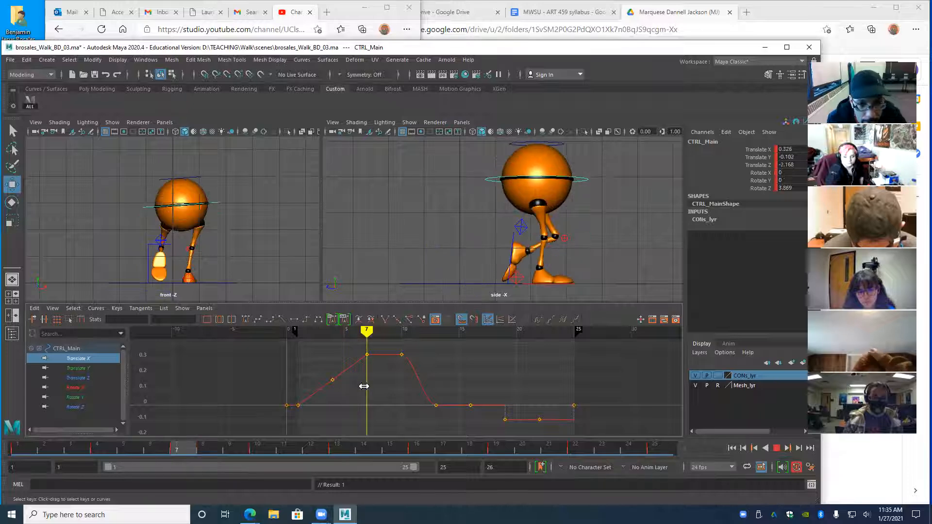
mouse_move(368, 342)
mouse_down()
mouse_move(333, 342)
mouse_move(401, 349)
mouse_up()
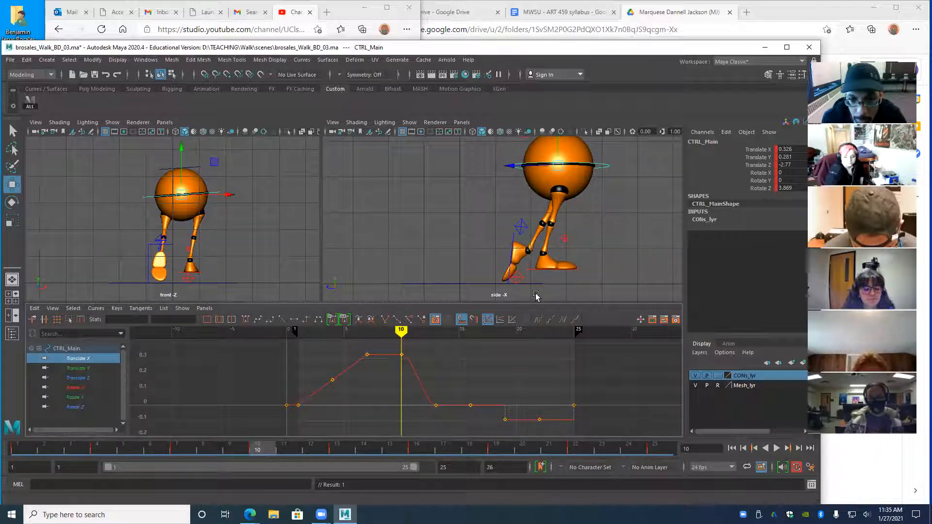
click(187, 278)
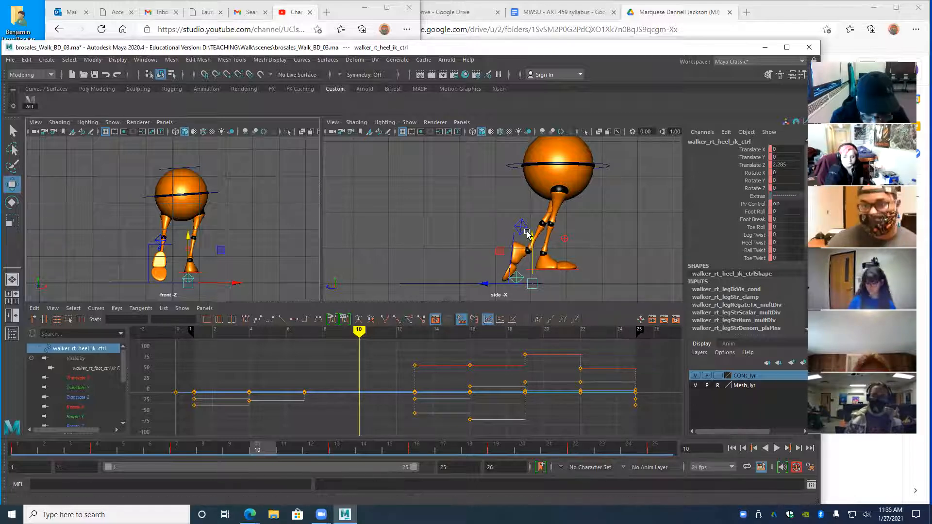
- Set the right heel control's Foot Roll to 60.9 and Toe Roll to -60.9 at frame 10
key(e)
drag(491, 268, 493, 262)
key(ctrl+z)
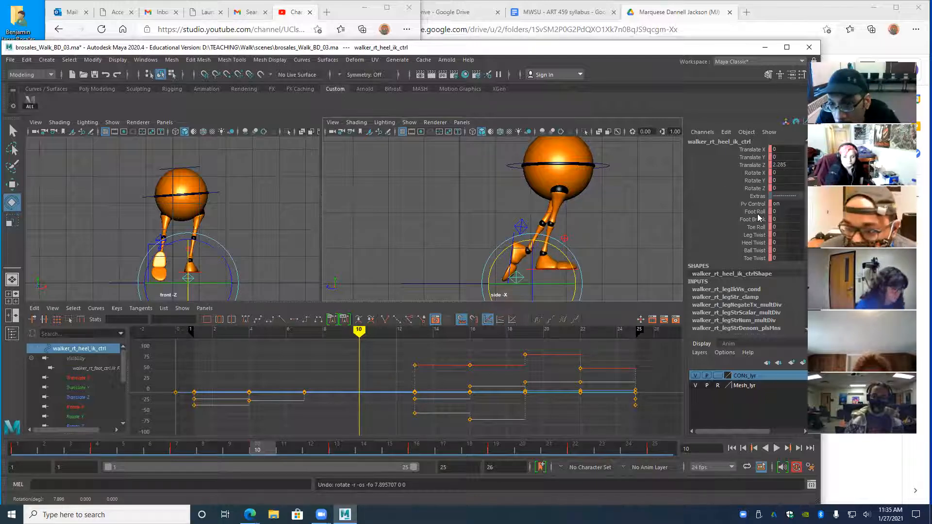
click(755, 212)
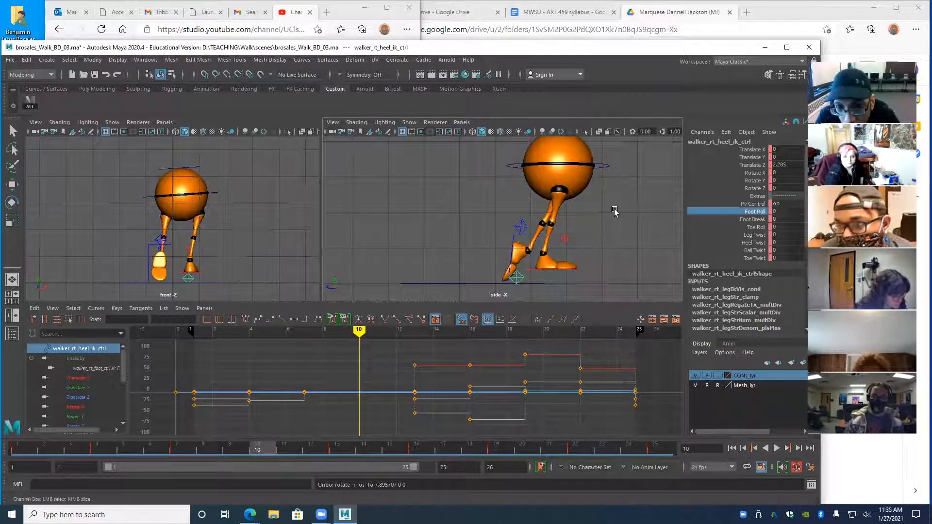
middle_drag(615, 212, 804, 275)
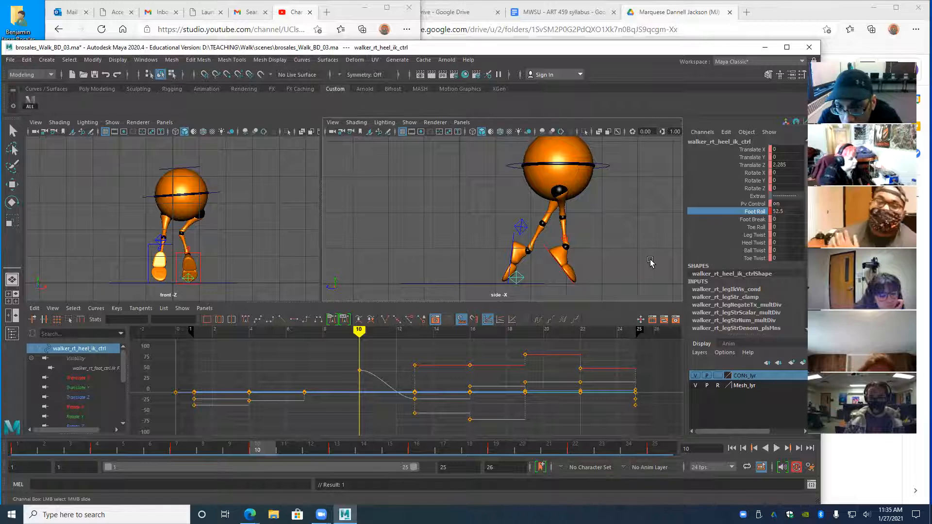
middle_drag(645, 225, 339, 216)
click(738, 227)
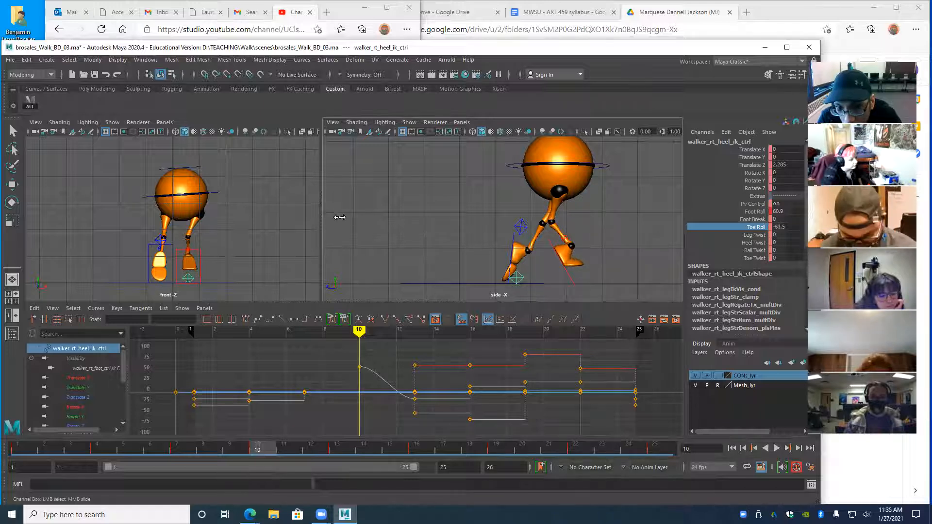
middle_drag(582, 275, 475, 241)
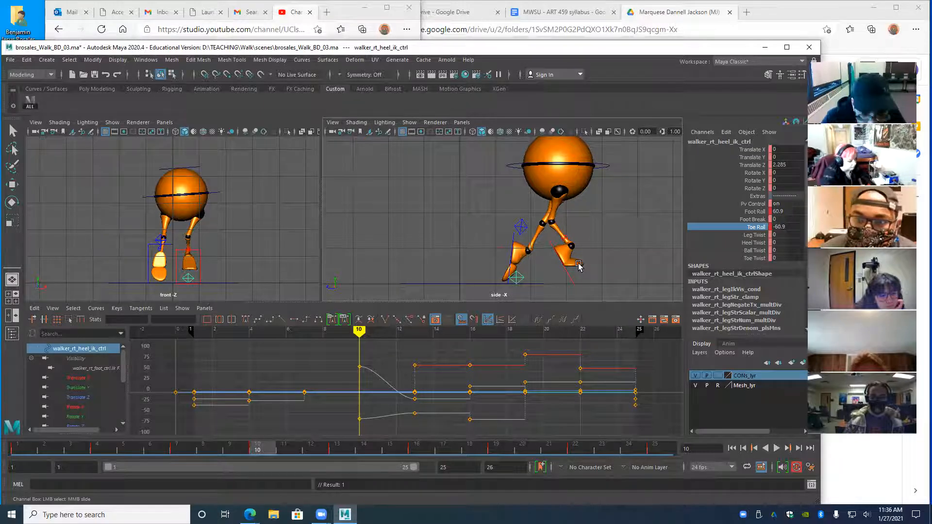
- Move the right heel to Translate Y -0.519 and Z 1.82 at frame 10, then select CTRL_Main
key(w)
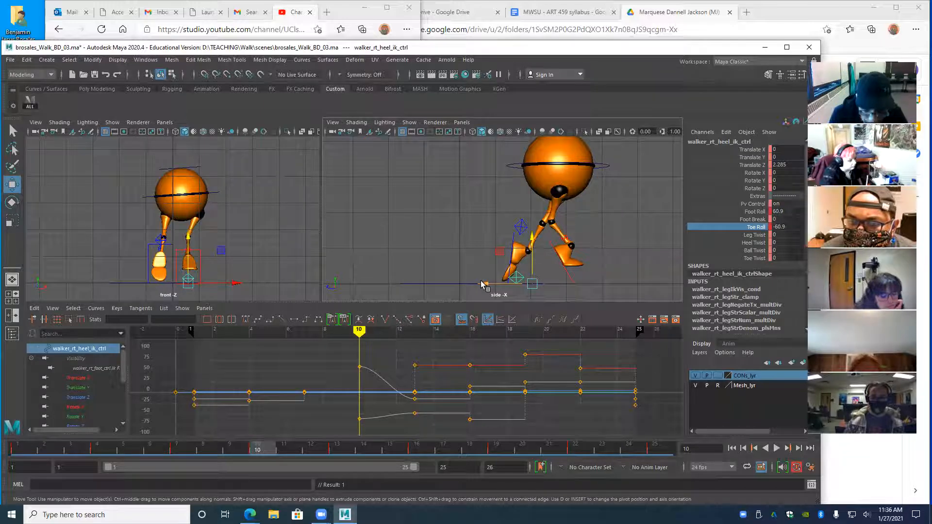
key(comma)
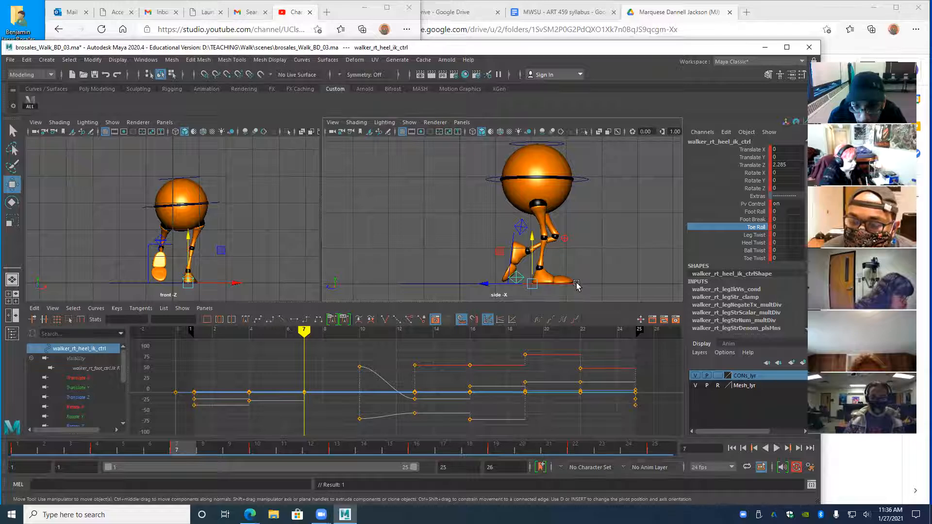
key(period)
key(comma)
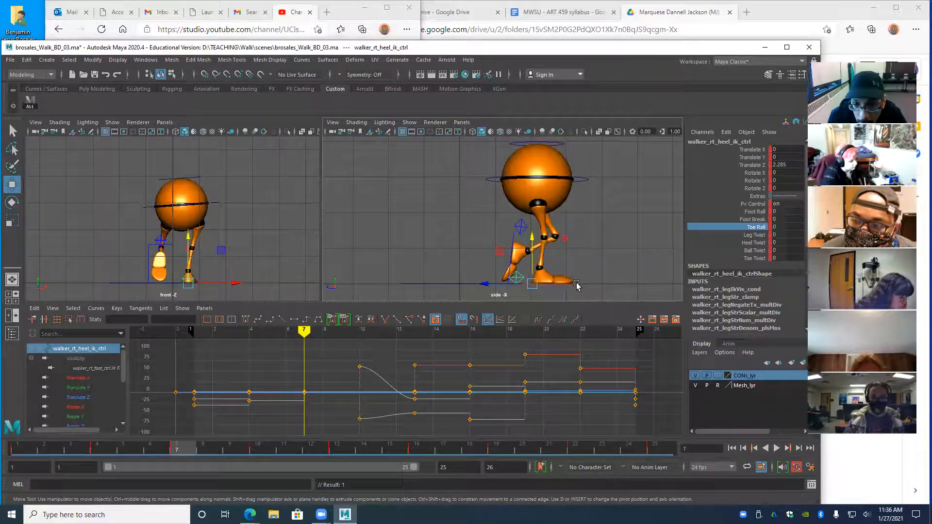
key(period)
drag(532, 240, 531, 257)
alt+middle_drag(485, 268, 486, 240)
drag(484, 274, 466, 275)
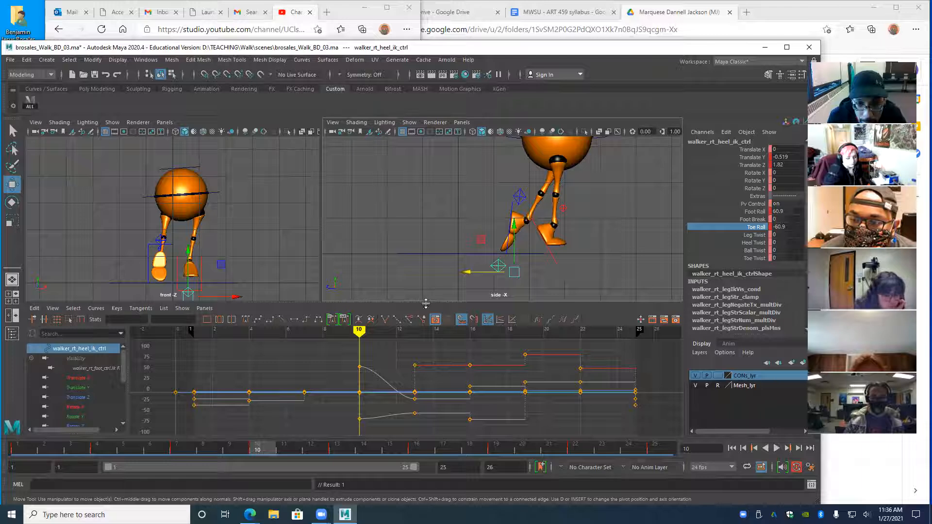
click(141, 197)
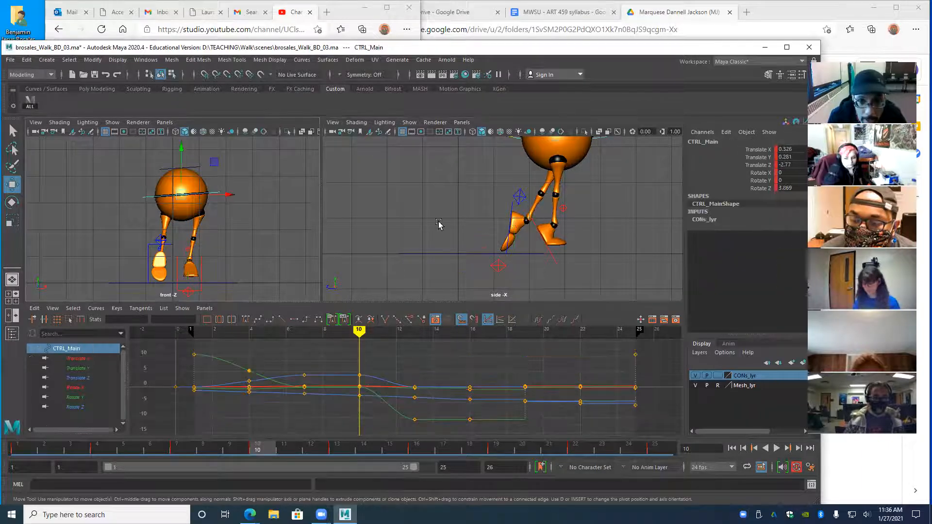
- At frame 10, lower CTRL_Main so its Translate Y drops from 0.281 to -0.016
alt+middle_drag(466, 250, 483, 281)
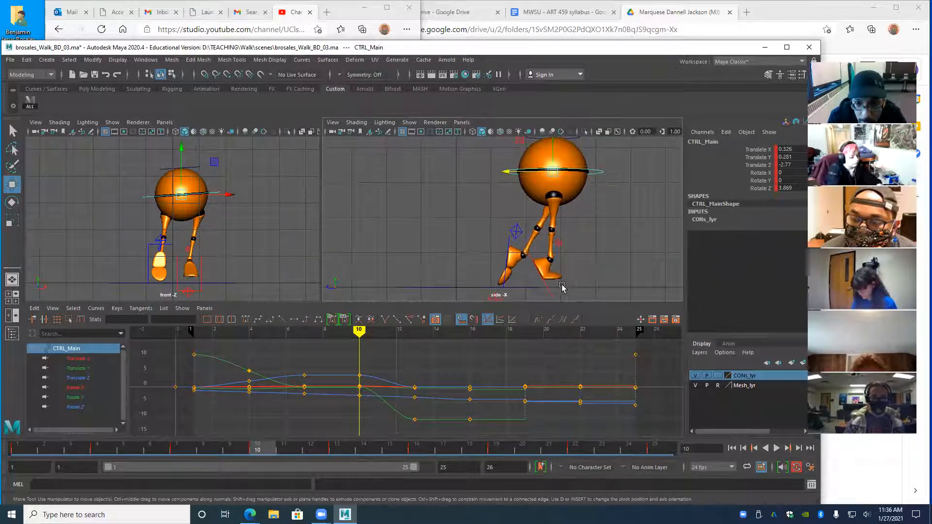
key(comma)
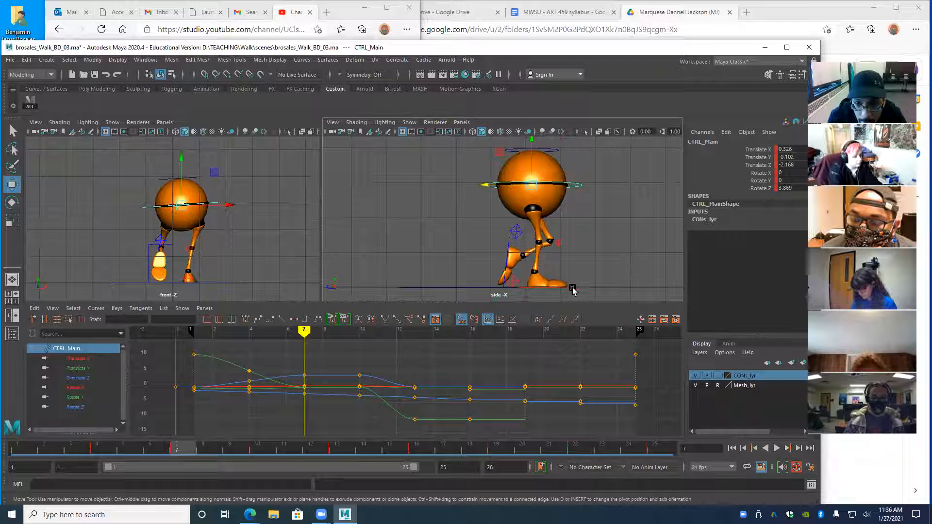
key(period)
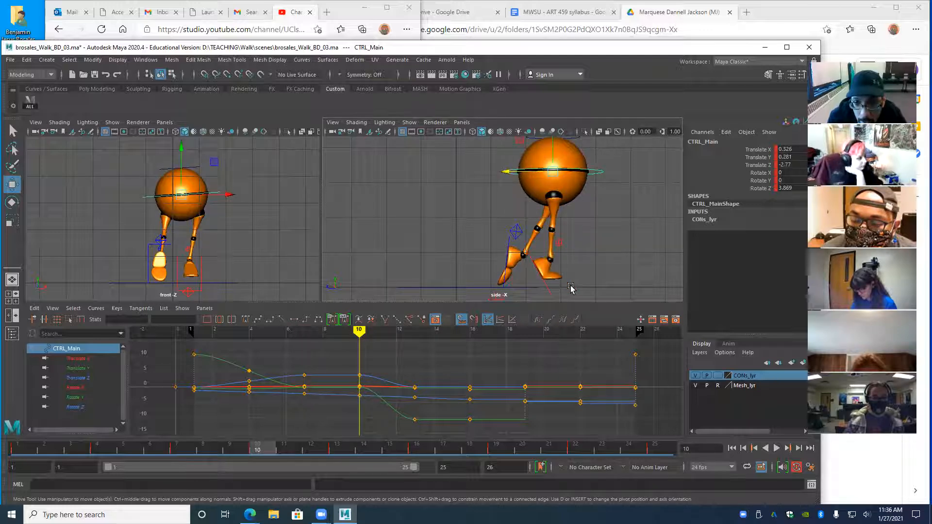
alt+right_drag(558, 241, 551, 238)
alt+middle_drag(551, 234, 551, 243)
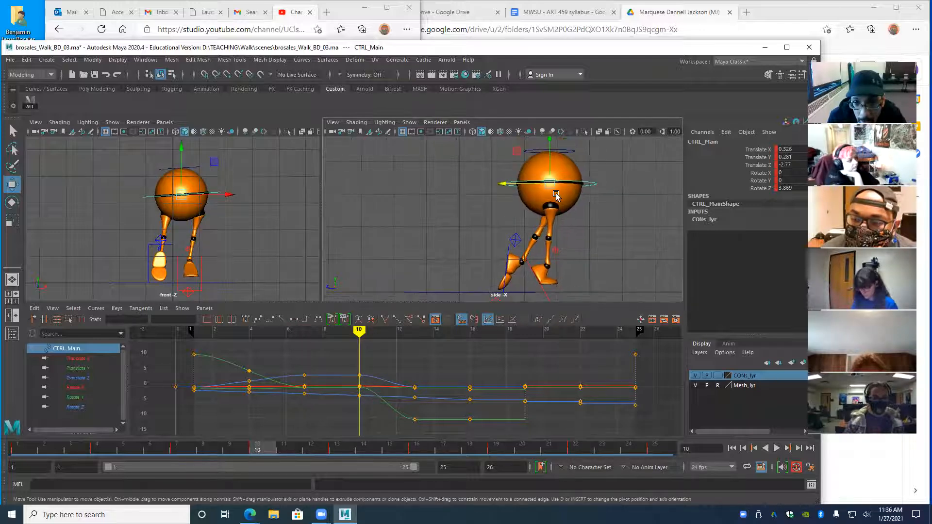
drag(548, 141, 548, 153)
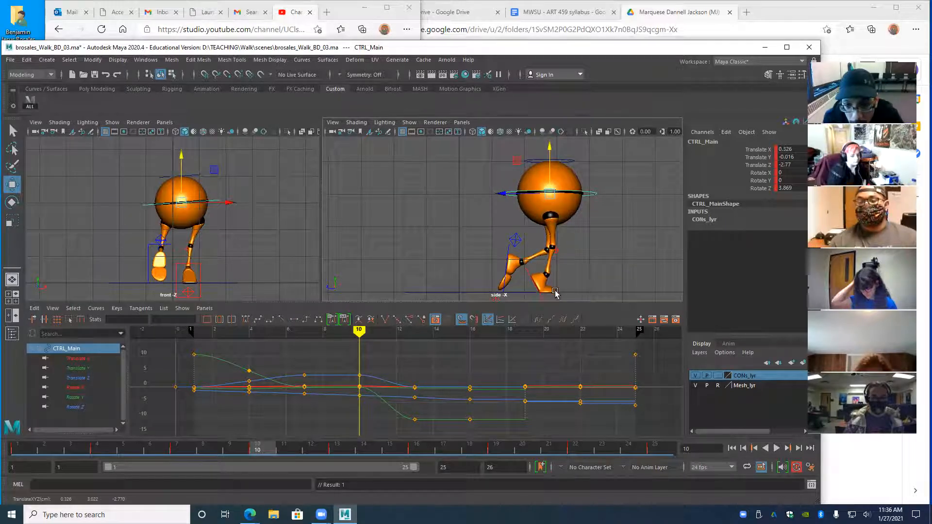
- Compare the lowered body pose between frames 7 and 10, then frame the legs
key(comma)
key(period)
key(comma)
key(period)
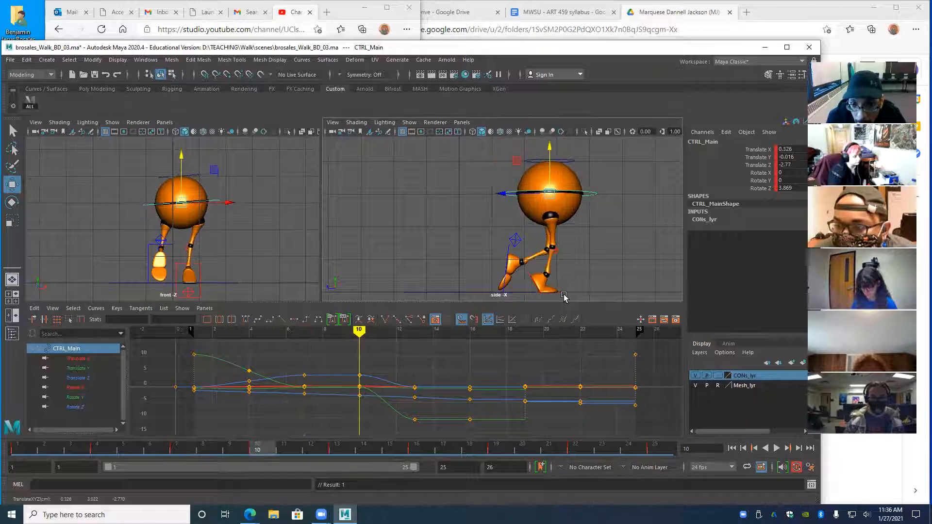
key(comma)
key(period)
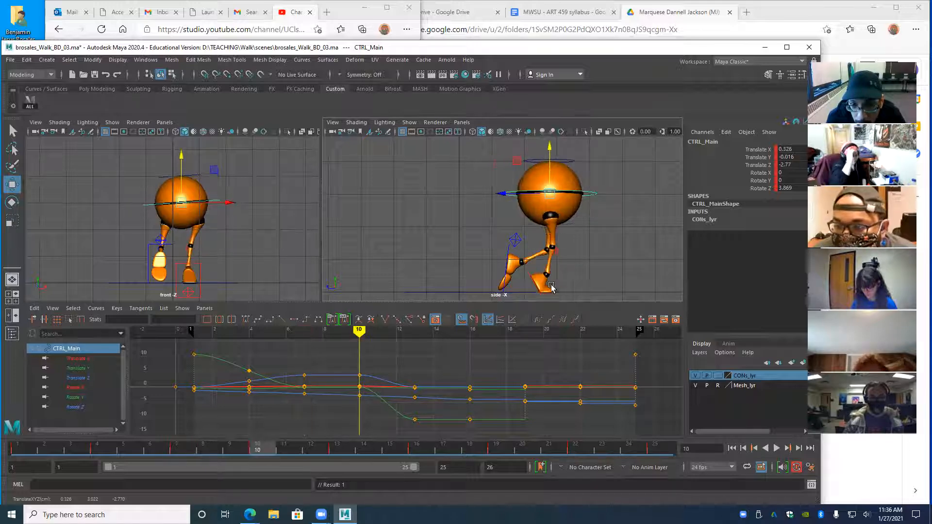
alt+middle_drag(552, 284, 493, 196)
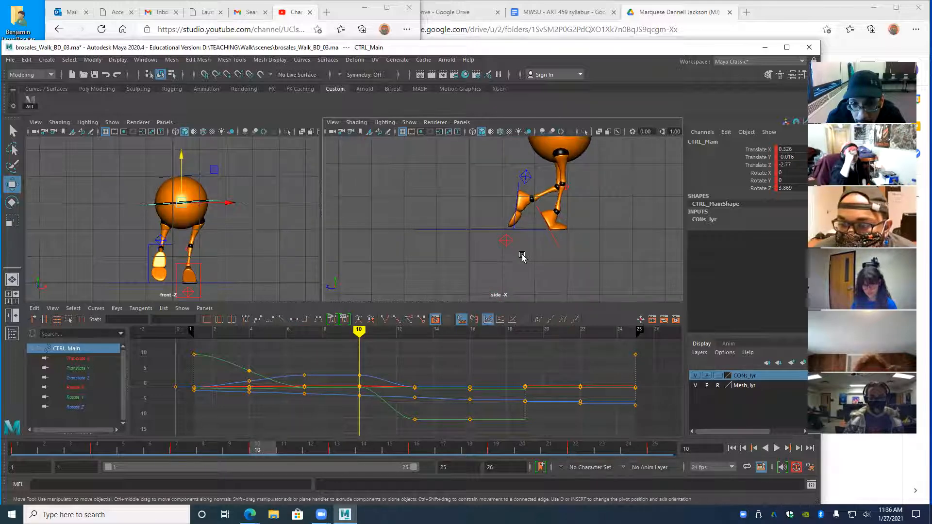
- Select the right heel IK control and slide it forward along Z at frame 10
click(506, 243)
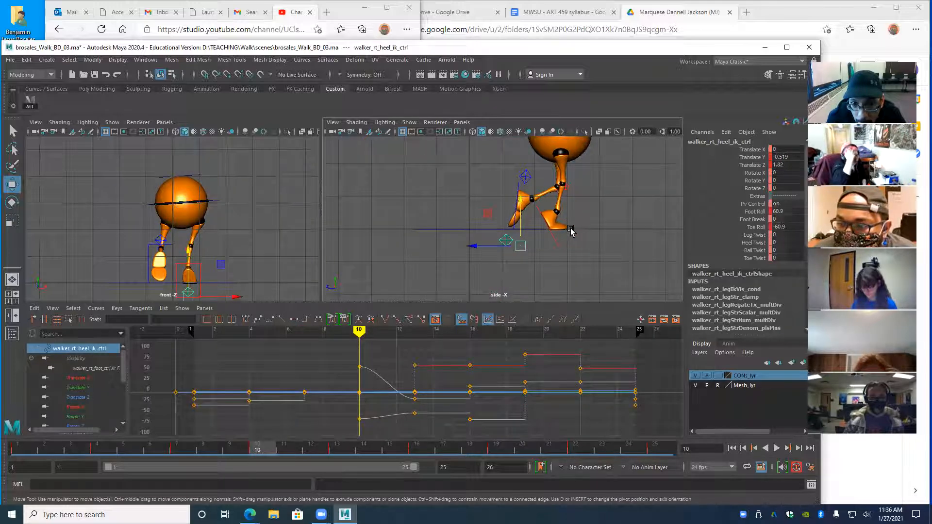
key(comma)
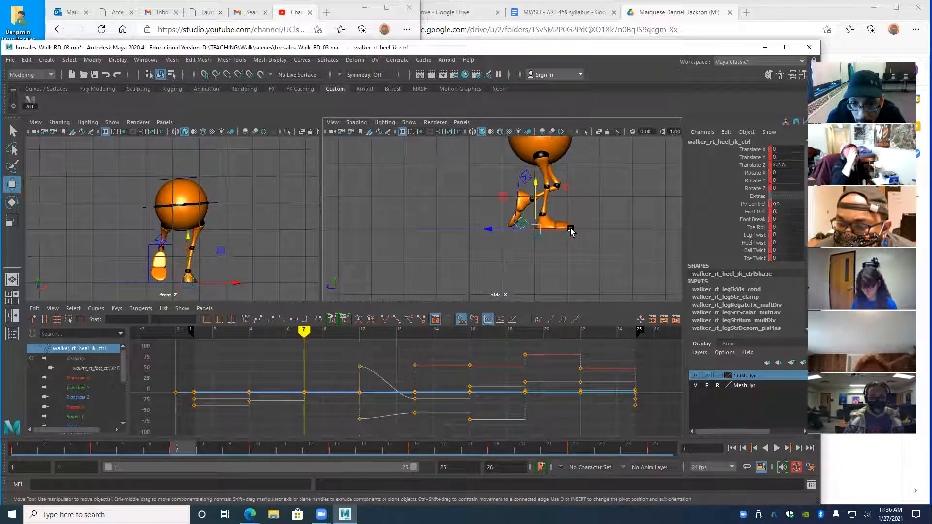
key(period)
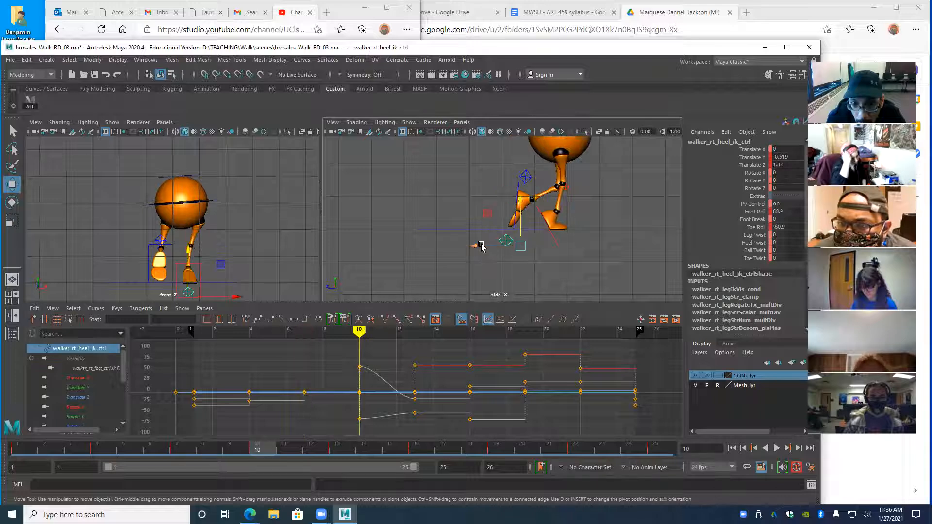
drag(473, 248, 481, 250)
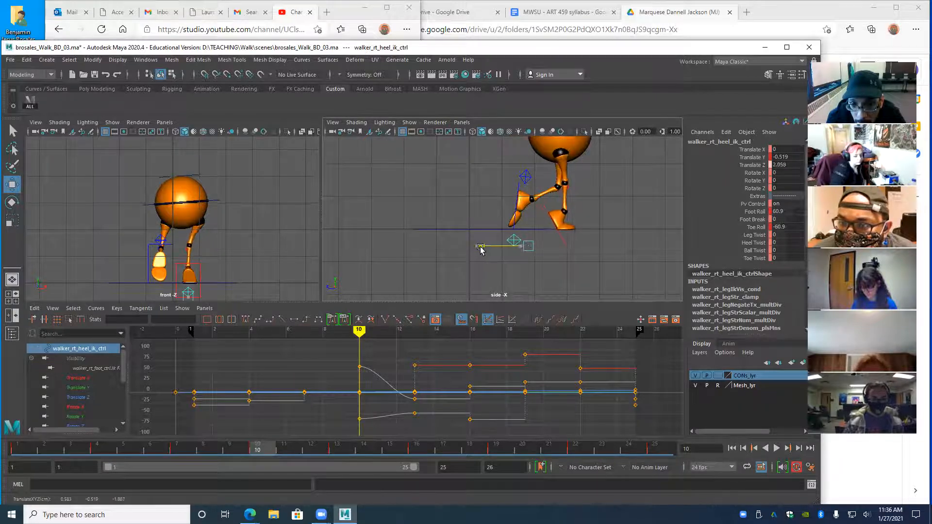
- Compare frames 4, 7 and 10, then ease the right foot back to Translate Z 2.014
key(s)
key(comma)
key(period)
key(comma)
key(comma)
key(period)
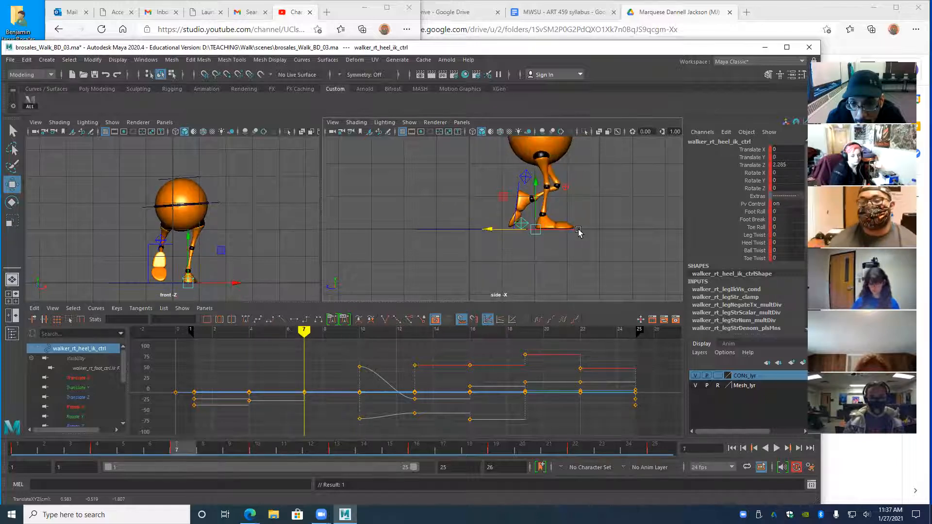
key(period)
drag(480, 249, 479, 249)
key(comma)
key(period)
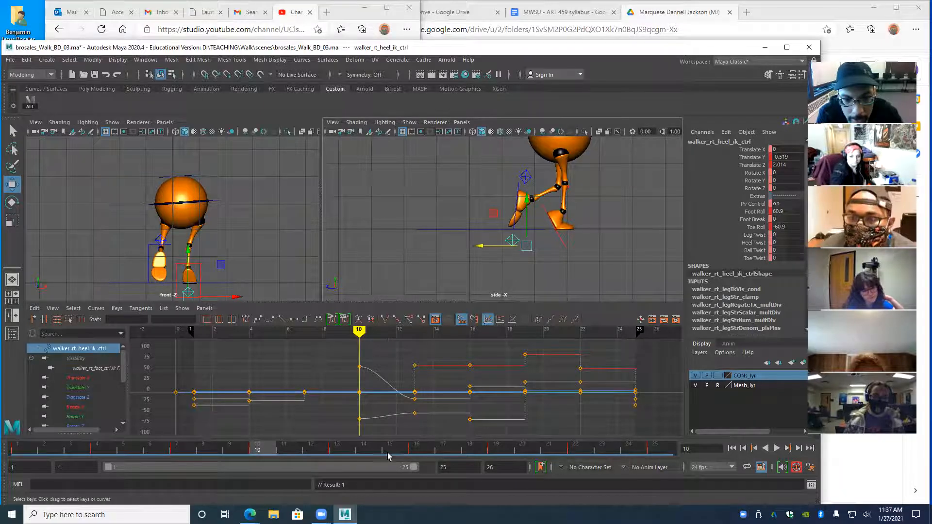
- Move the right knee pole vector forward to Translate Z 2.628 at frame 10
click(514, 192)
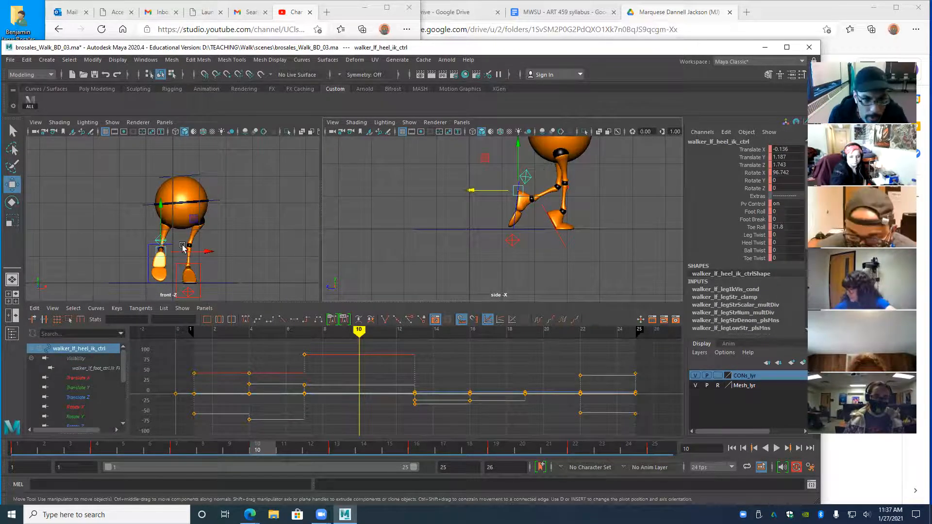
click(574, 193)
click(566, 187)
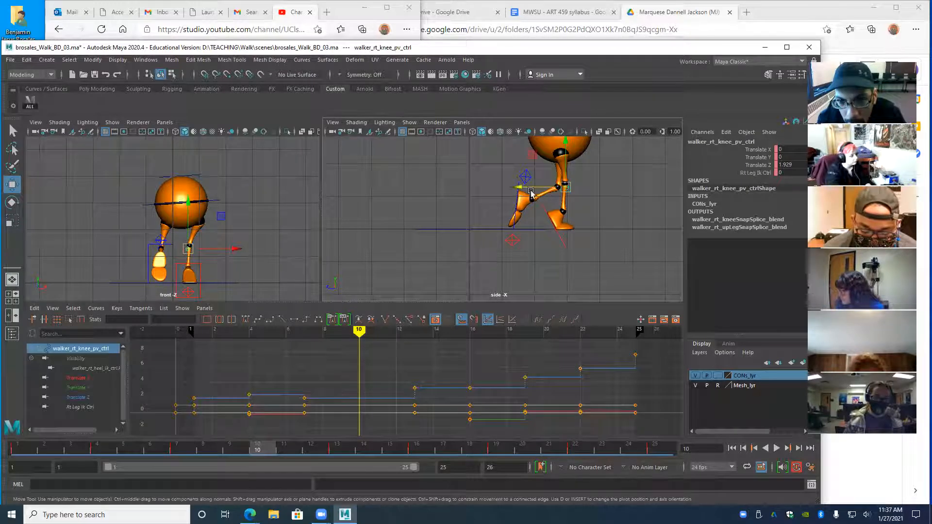
middle_drag(520, 187, 542, 188)
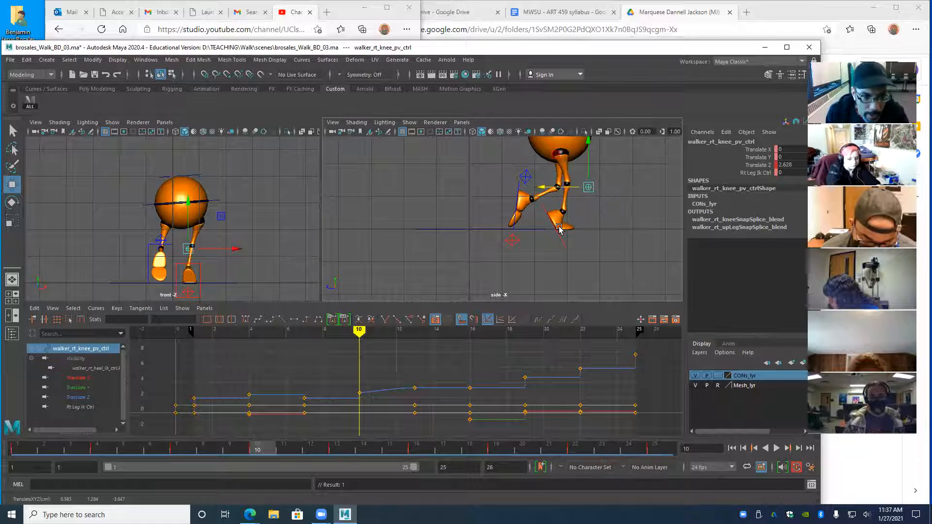
- Select the left heel IK control and compare its poses at frames 7 and 13
click(522, 184)
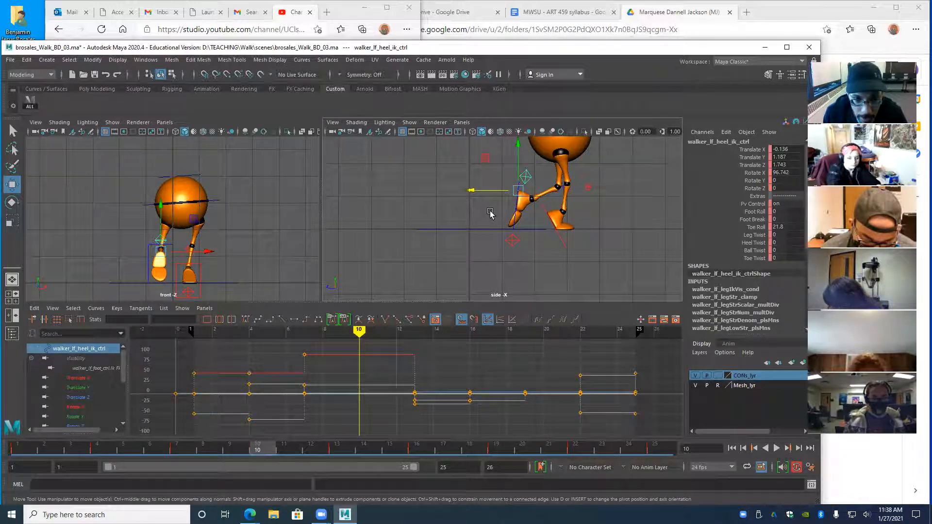
key(comma)
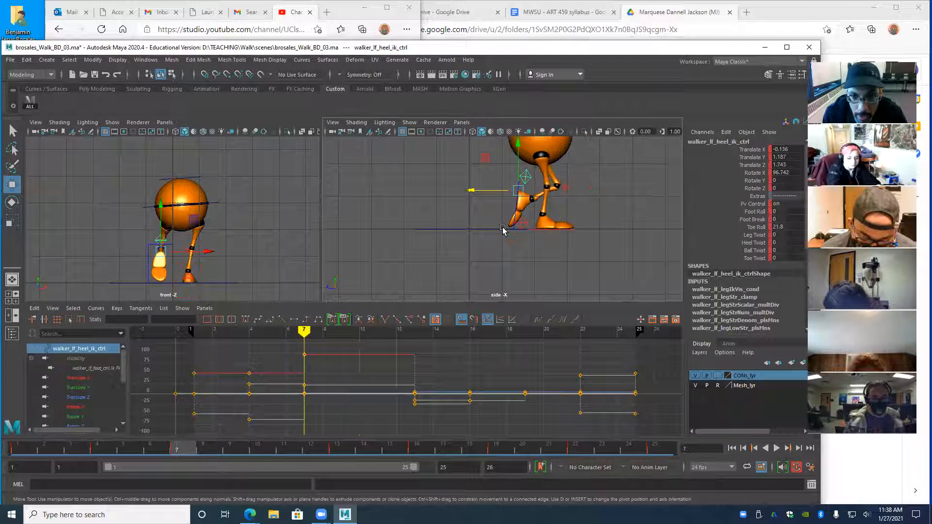
key(period)
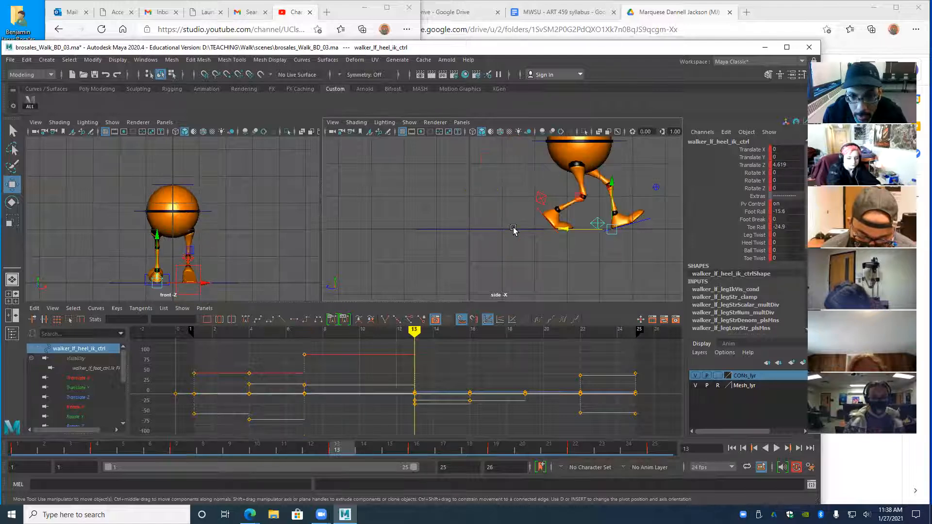
key(comma)
key(period)
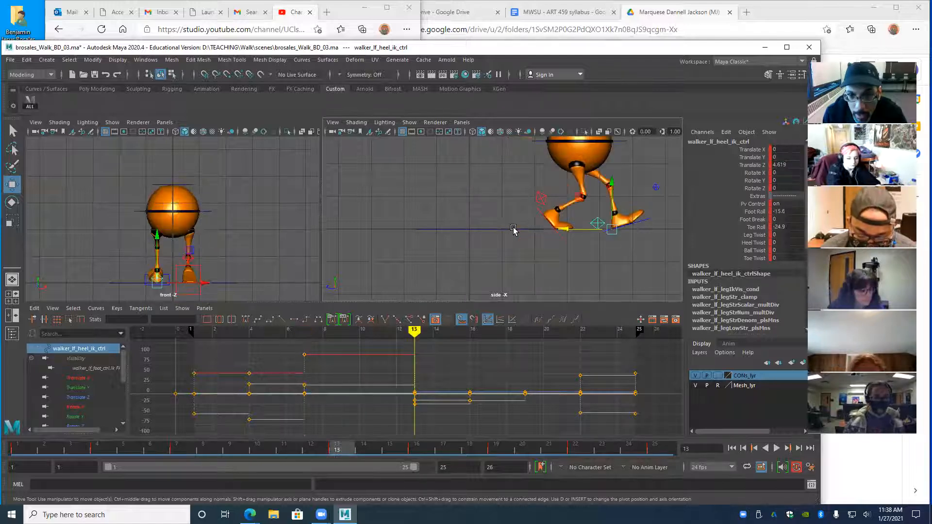
key(comma)
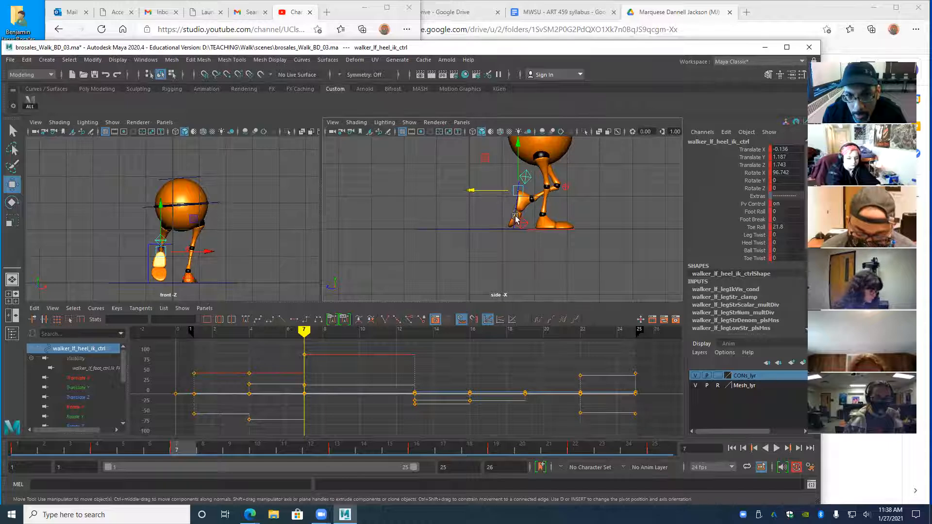
key(period)
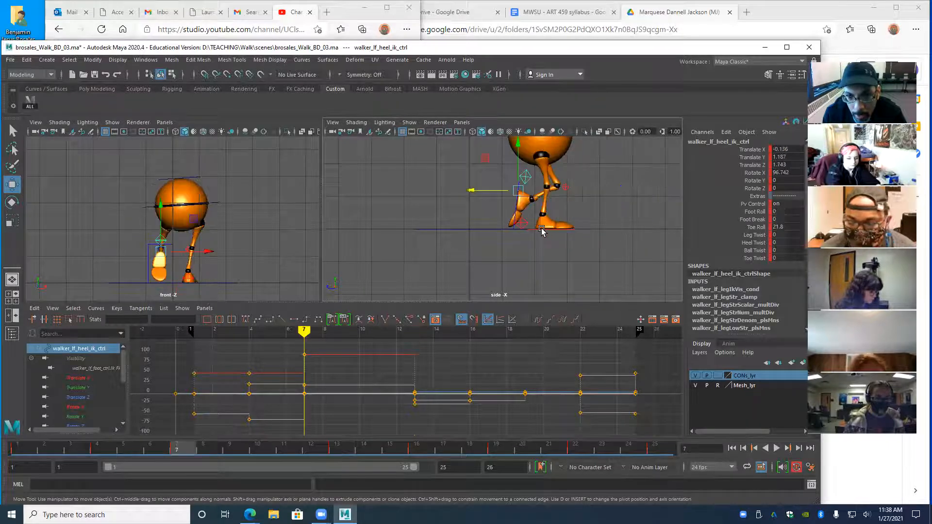
key(comma)
drag(470, 193, 487, 190)
key(e)
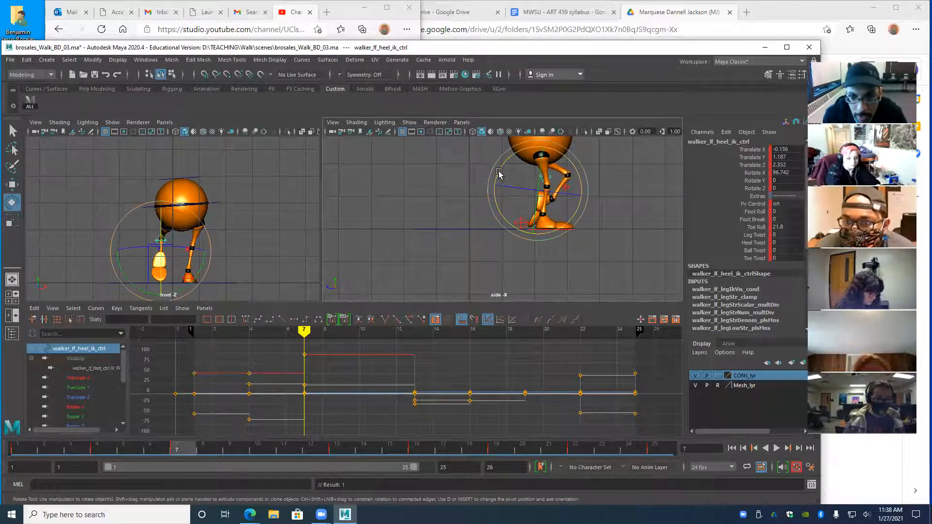
drag(498, 171, 490, 221)
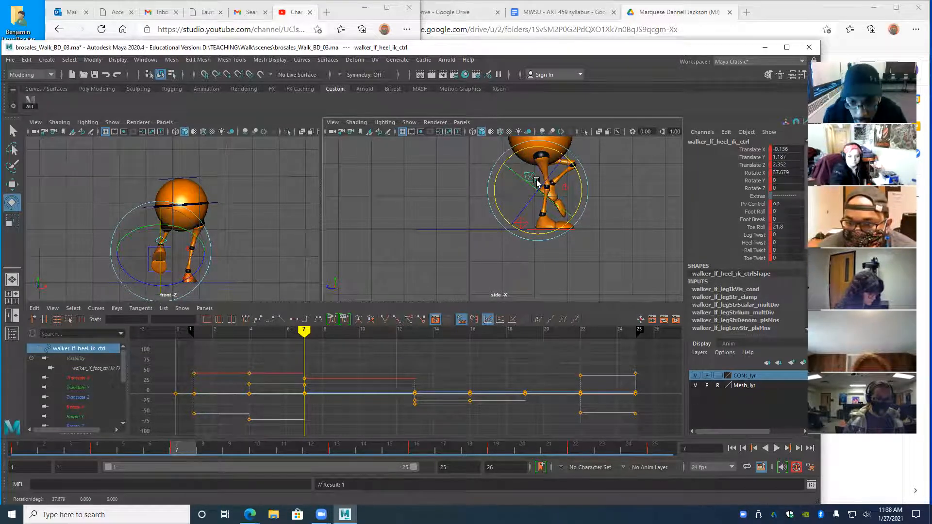
drag(495, 183, 492, 186)
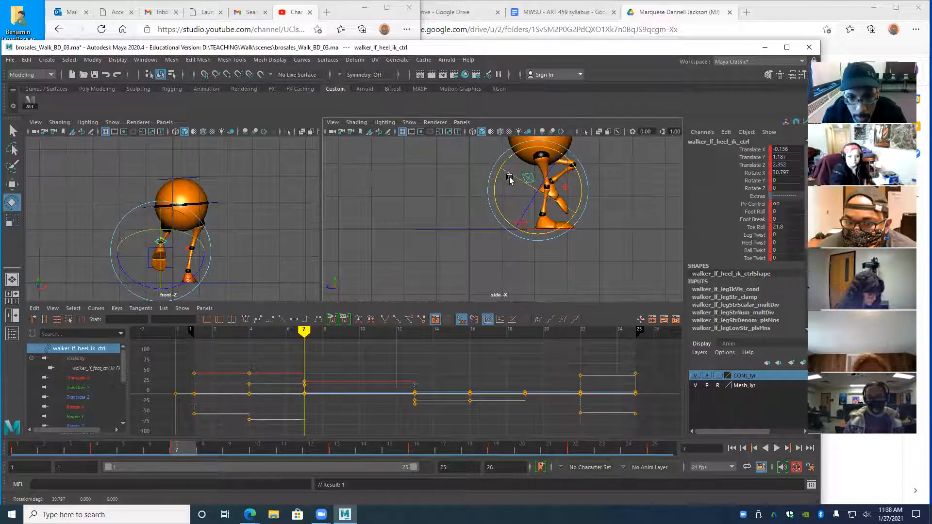
key(ctrl+z)
key(ctrl+z)
key(ctrl+z)
key(ctrl+z)
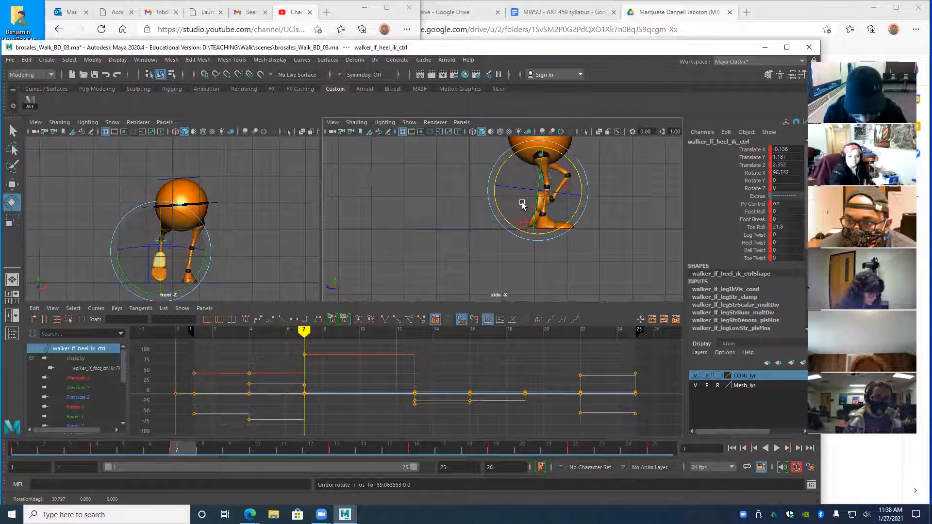
key(alt+period)
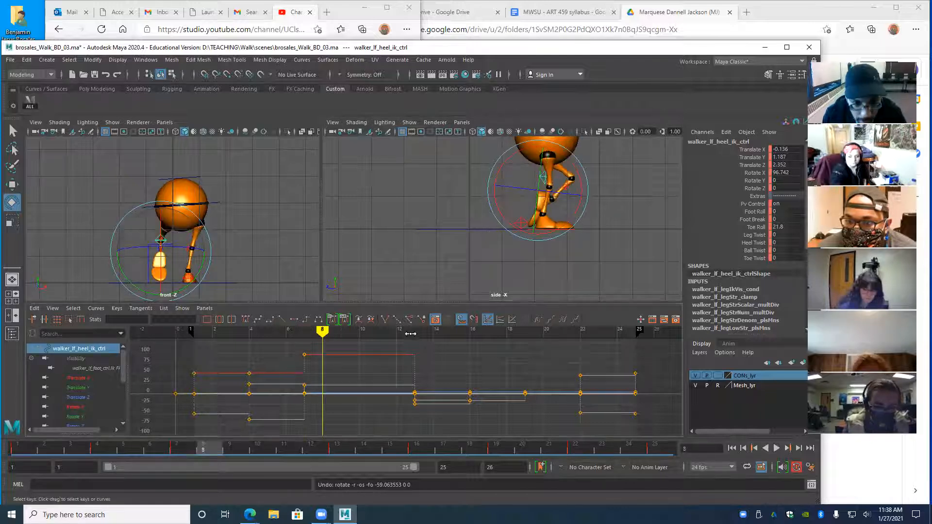
key(alt+comma)
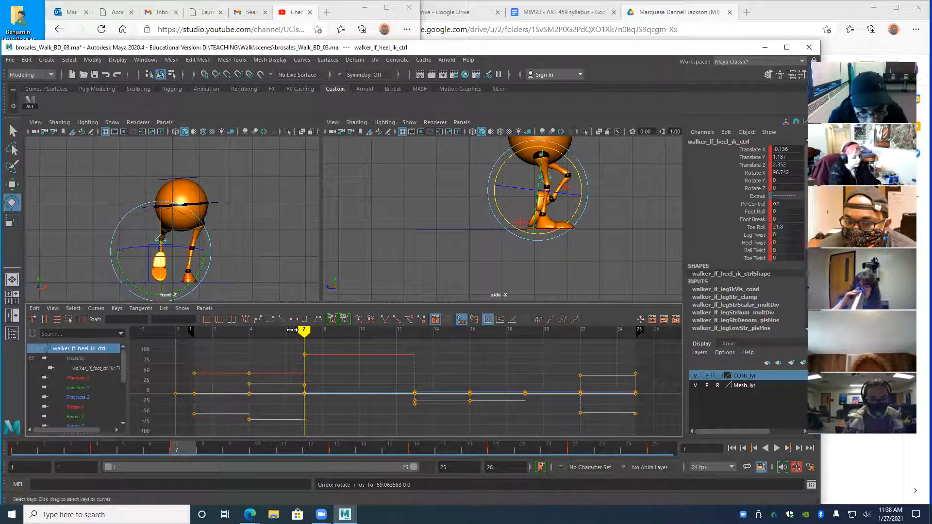
mouse_move(291, 330)
mouse_down()
mouse_move(365, 341)
mouse_move(308, 346)
mouse_up()
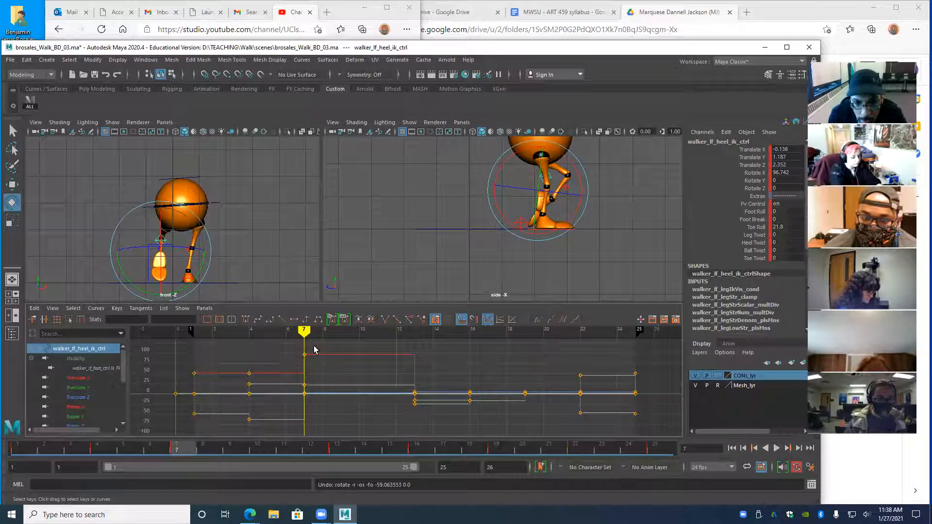
key(alt+v)
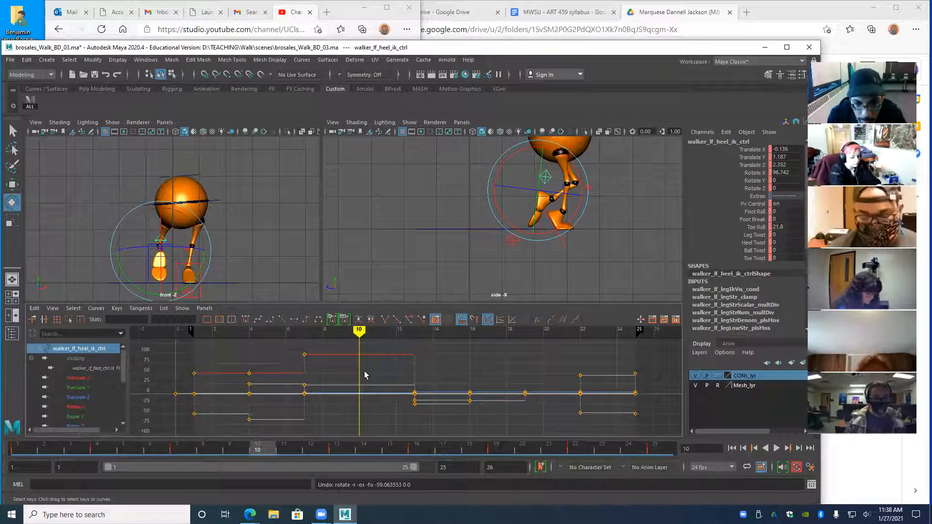
key(comma)
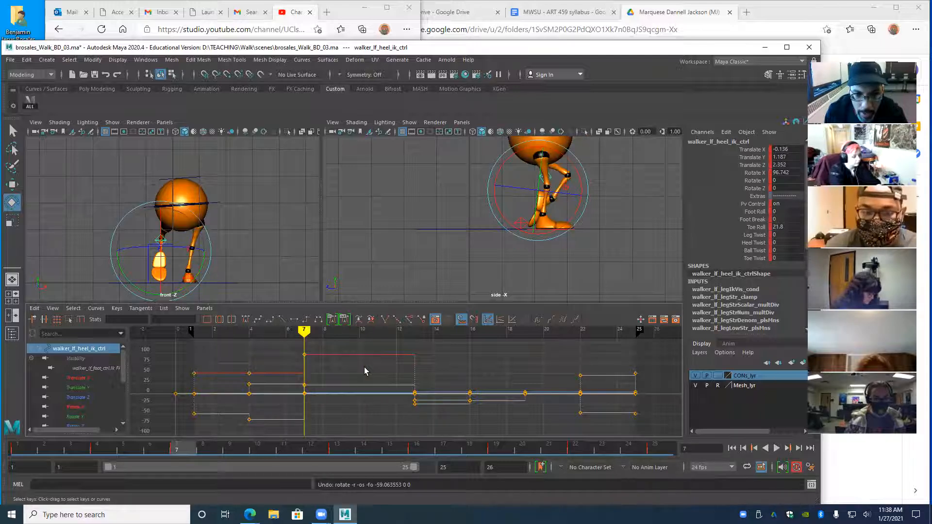
key(period)
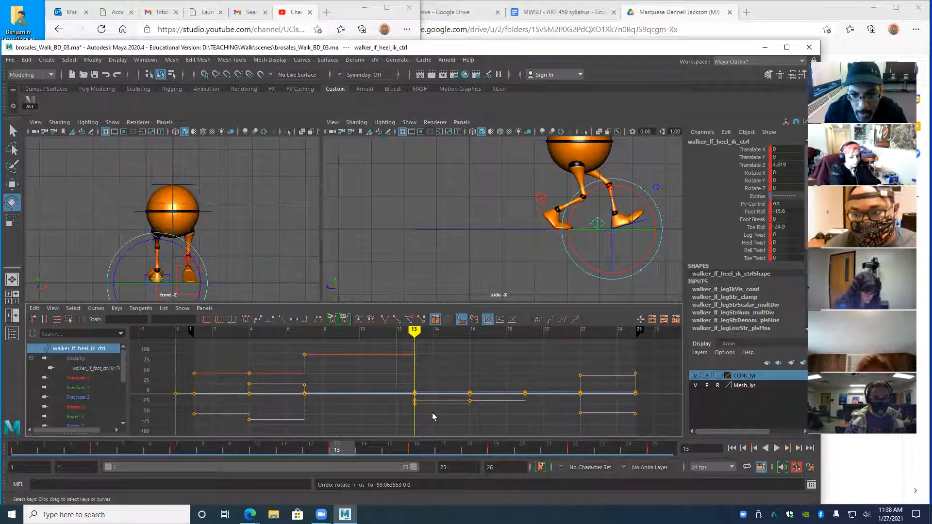
key(period)
key(comma)
key(comma)
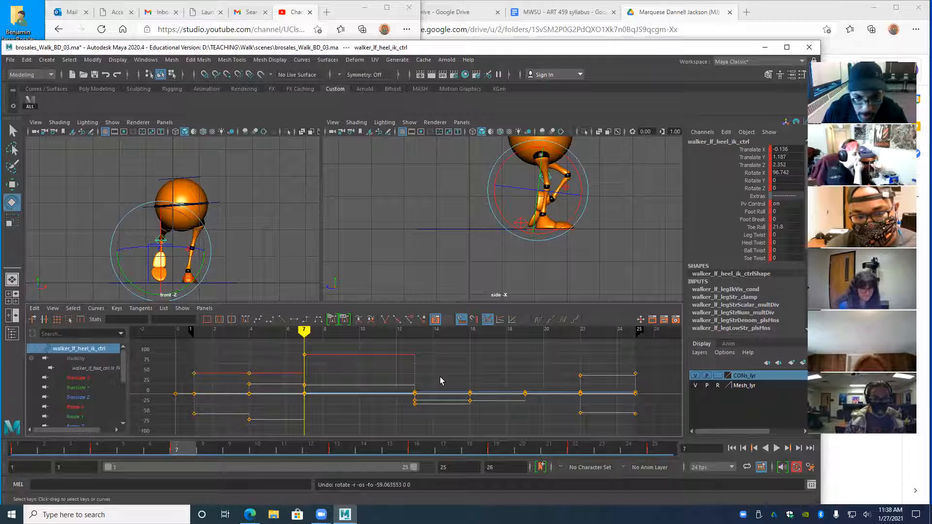
key(alt+comma)
key(alt+period)
key(alt+period)
key(alt+period)
key(alt+period)
key(alt+period)
key(alt+comma)
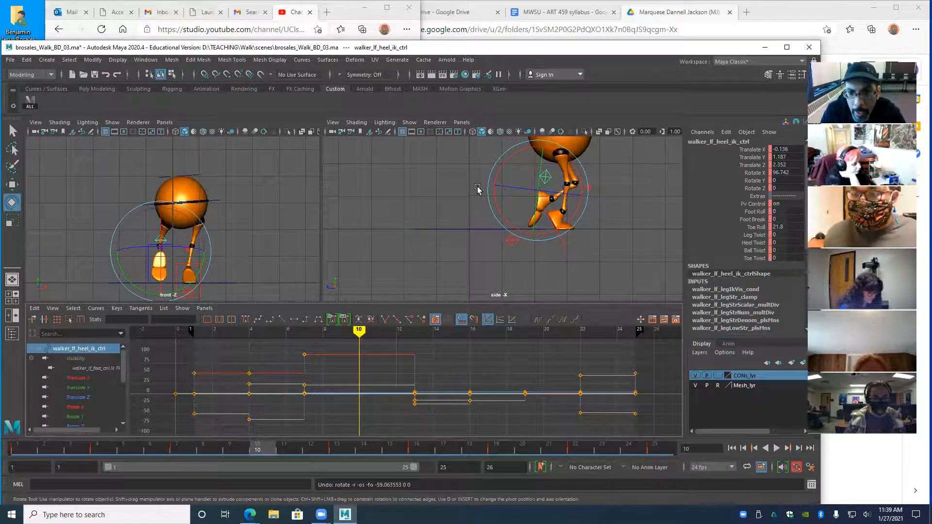
- Rotate the left heel to Rotate X 28.276, raise the left knee pole vector to Z 3.221, and readjust the heel
drag(498, 173, 549, 185)
key(w)
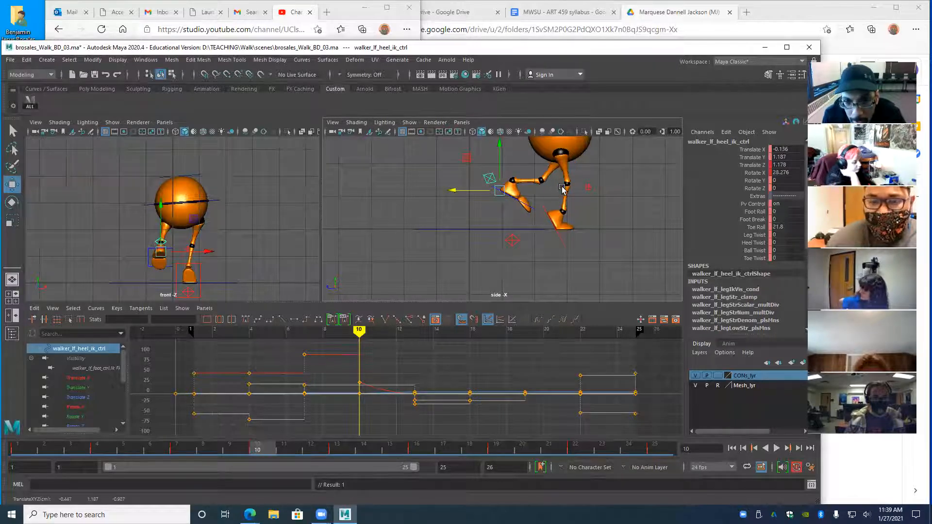
click(561, 187)
drag(566, 193, 608, 134)
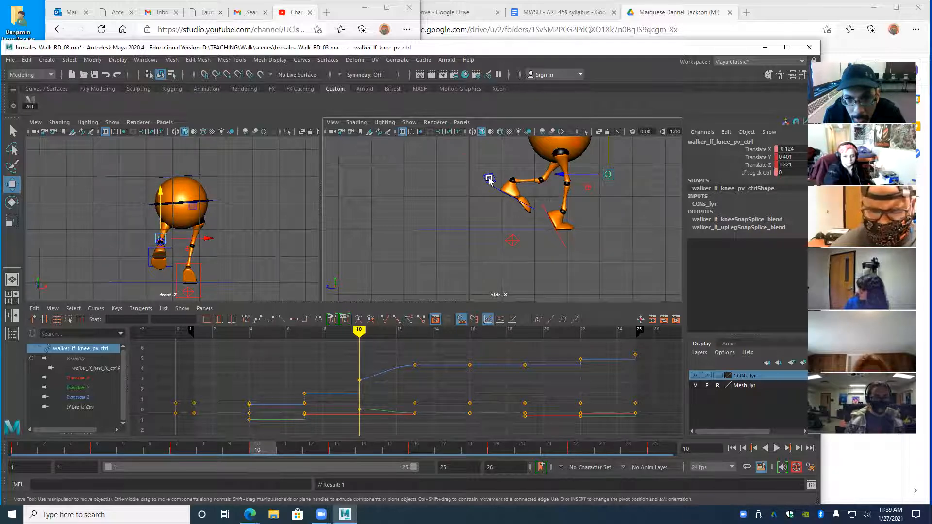
click(490, 181)
drag(499, 191, 500, 202)
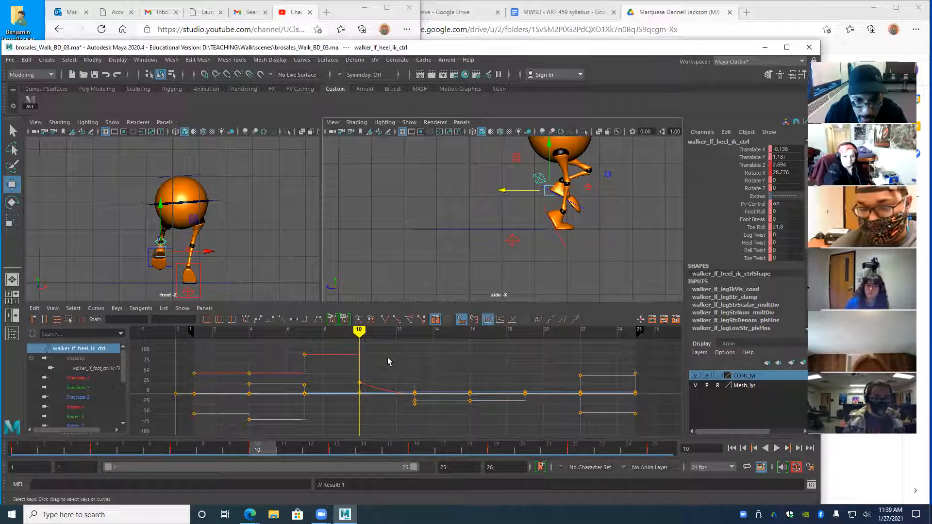
- Step through the left leg's keys from frame 1 to 13 and zoom the side view closer
key(comma)
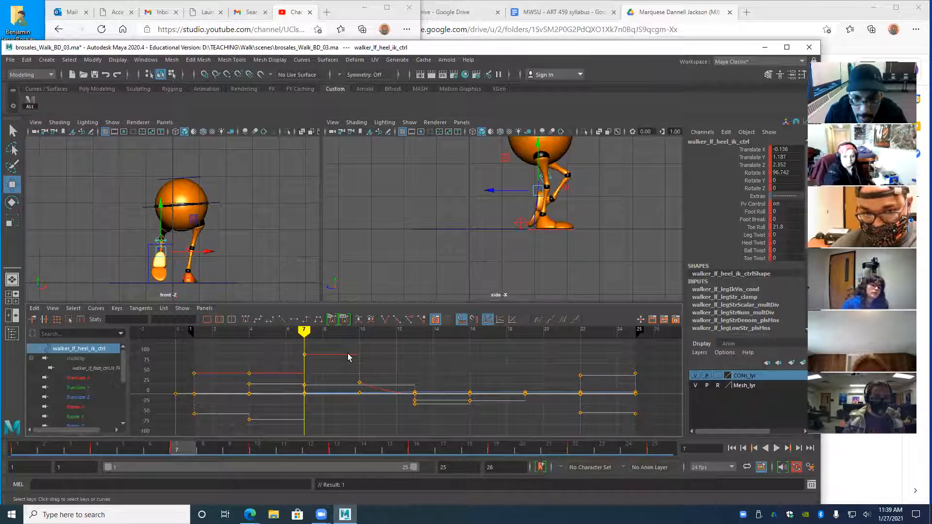
key(period)
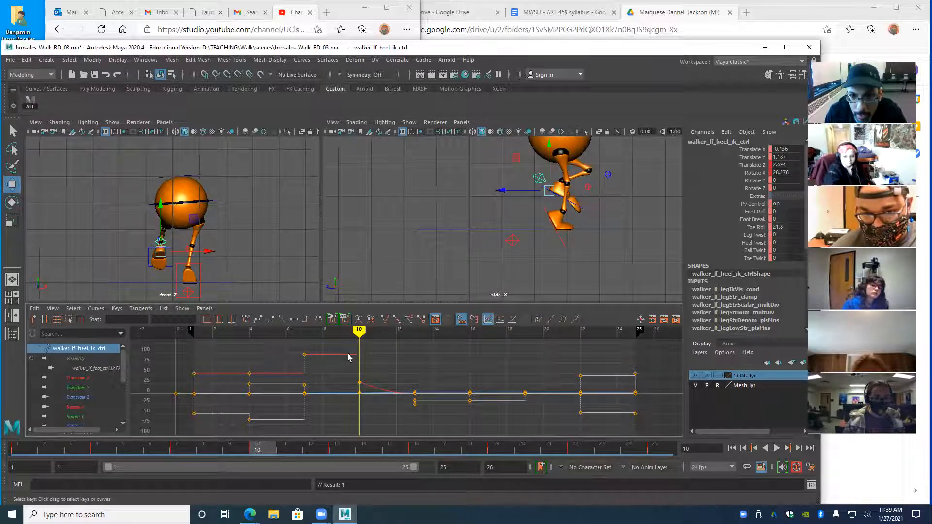
key(period)
key(comma)
key(comma)
key(comma)
key(period)
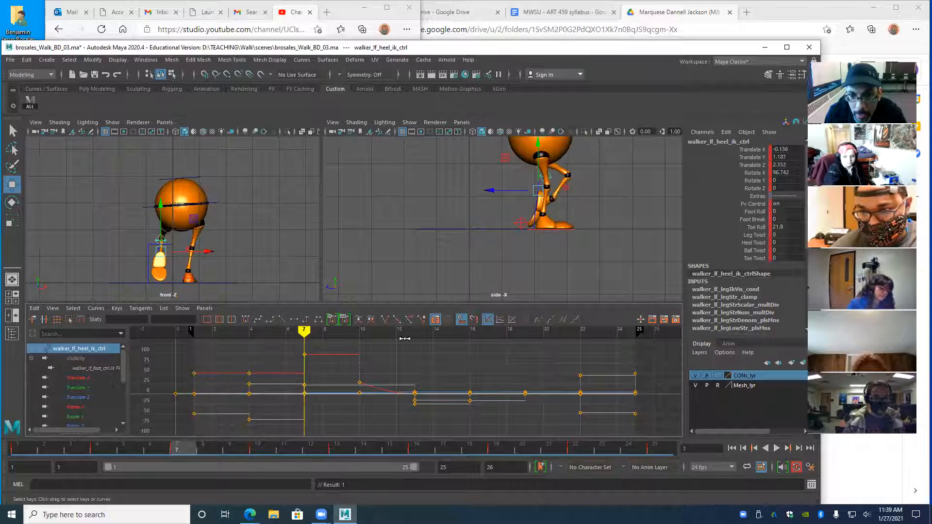
key(comma)
key(comma)
key(period)
key(period)
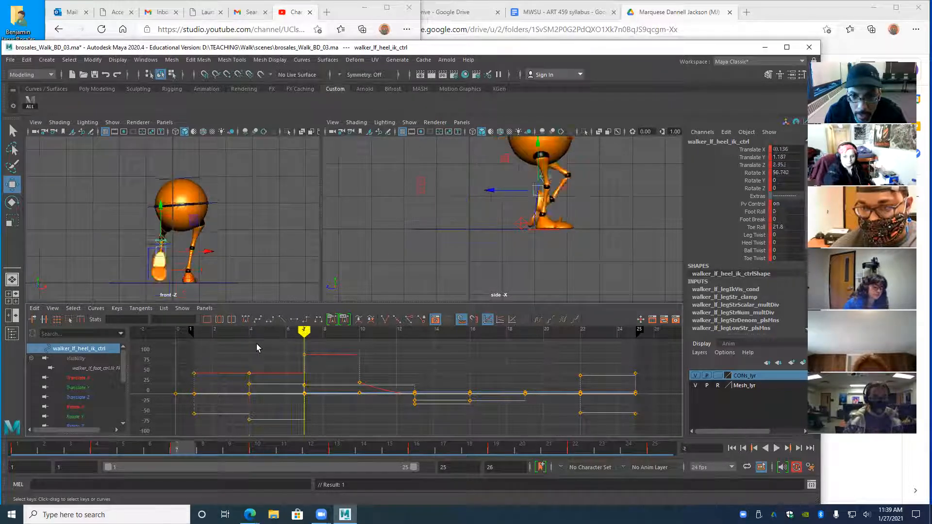
key(period)
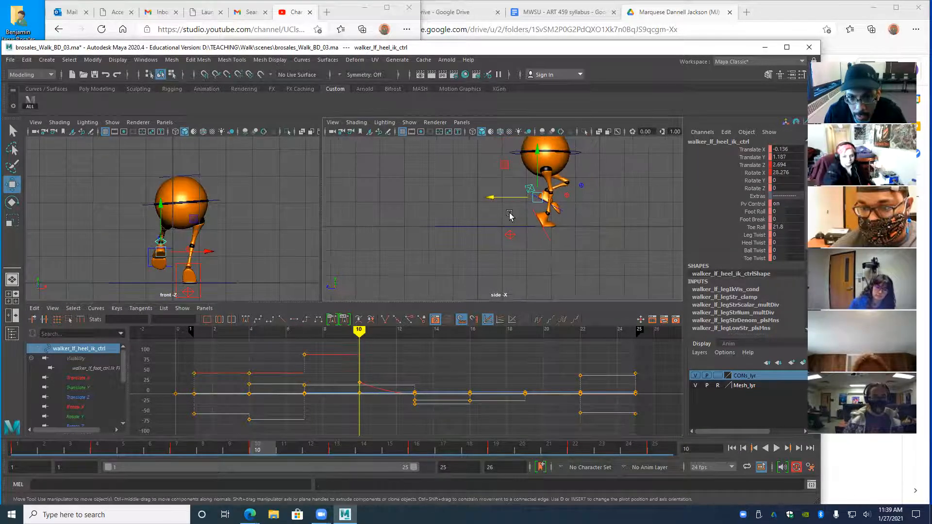
alt+middle_drag(510, 216, 501, 244)
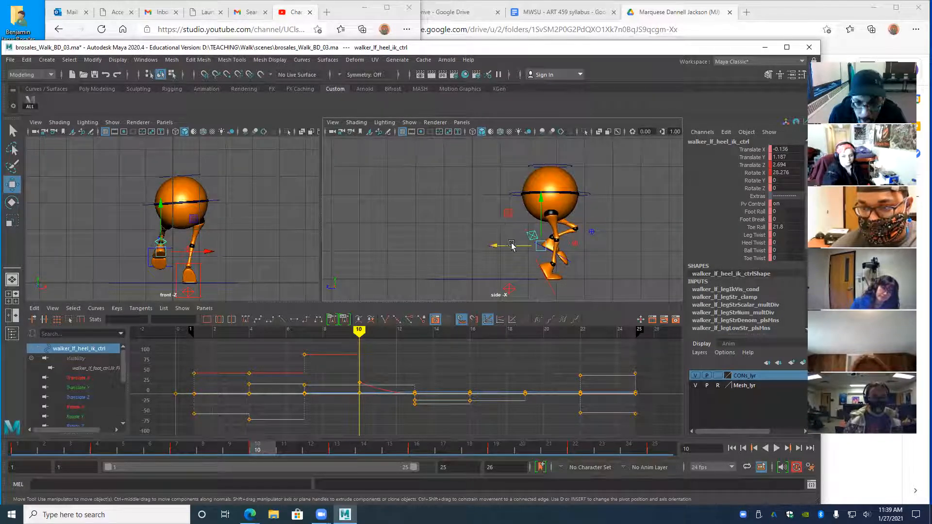
- Cycle through the leg keys again and box-select the heel's frame-10 Rotate X key in the Graph Editor
key(comma)
key(comma)
key(comma)
key(period)
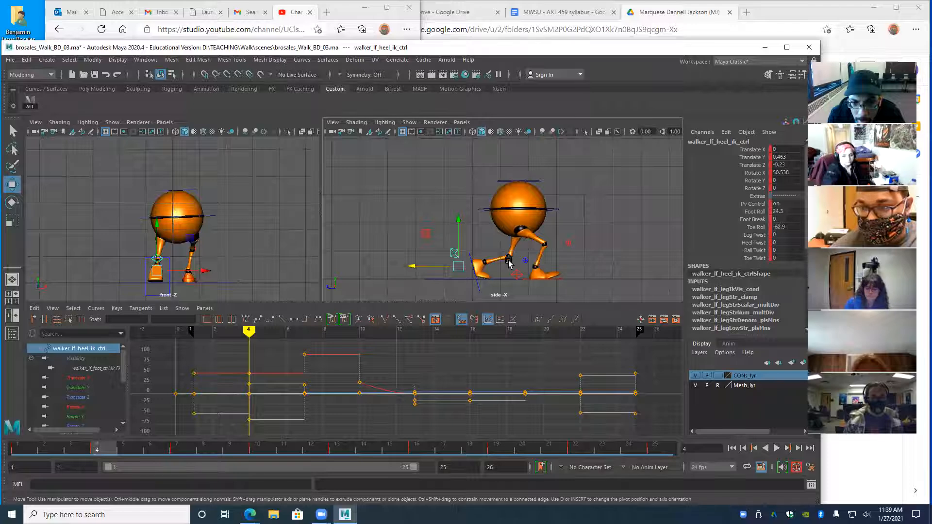
key(period)
key(period)
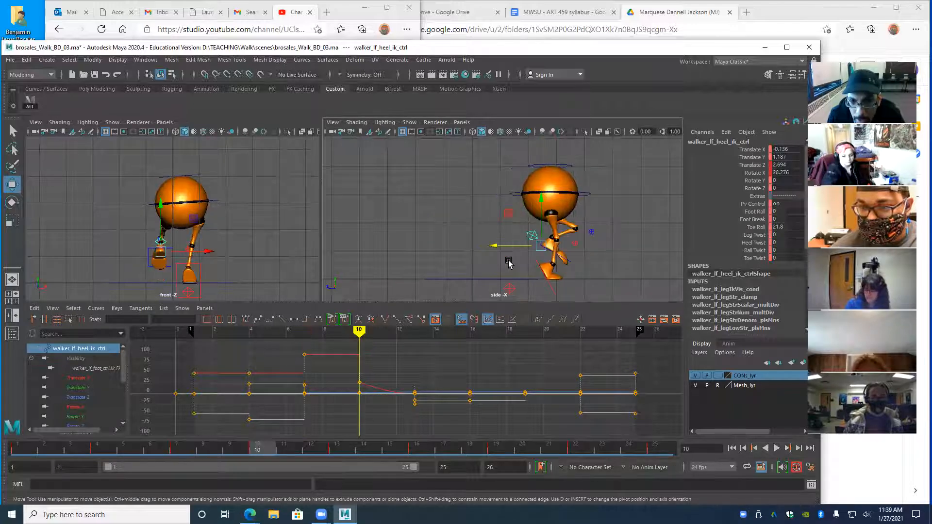
key(period)
key(comma)
key(comma)
key(comma)
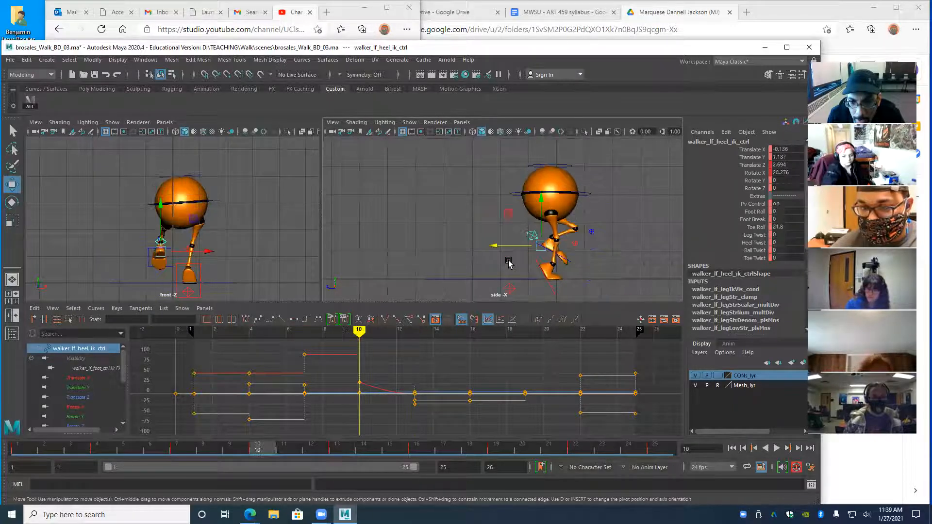
key(period)
key(period)
key(period)
key(comma)
key(comma)
key(comma)
key(period)
key(period)
key(period)
key(comma)
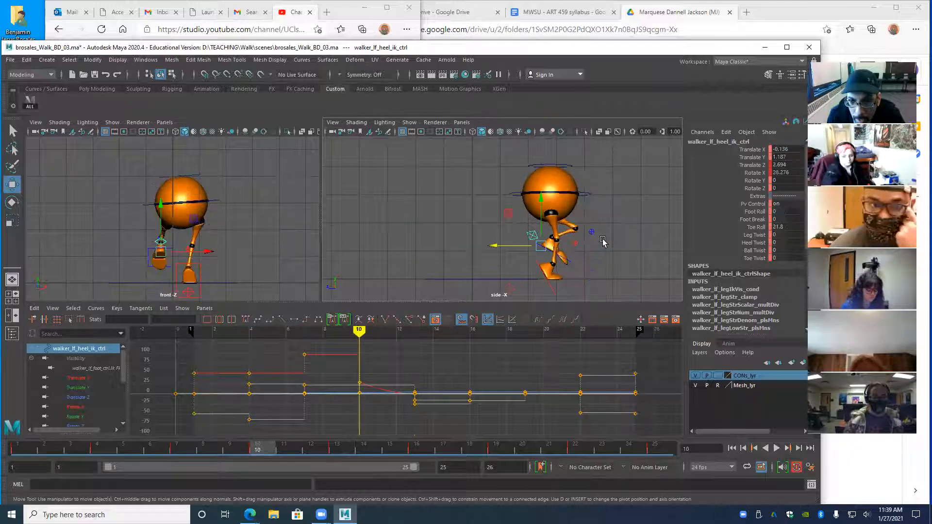
key(comma)
key(comma)
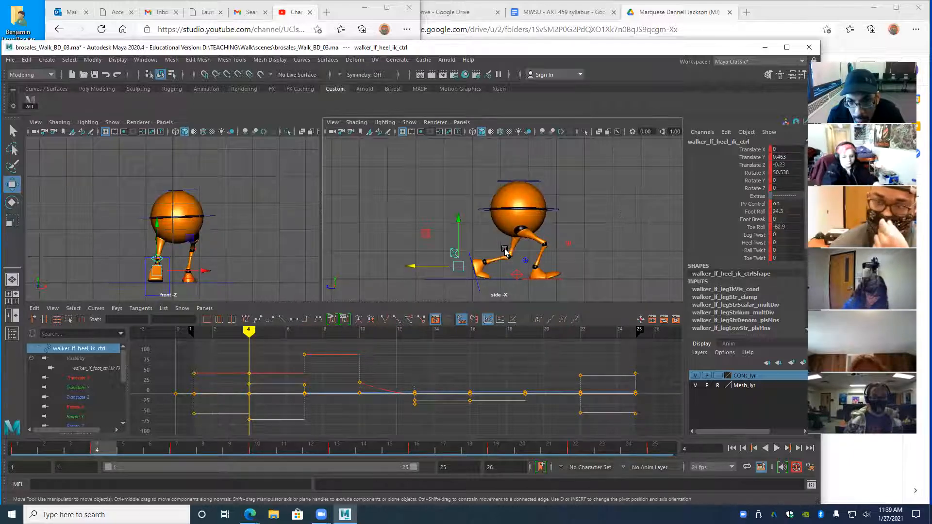
key(comma)
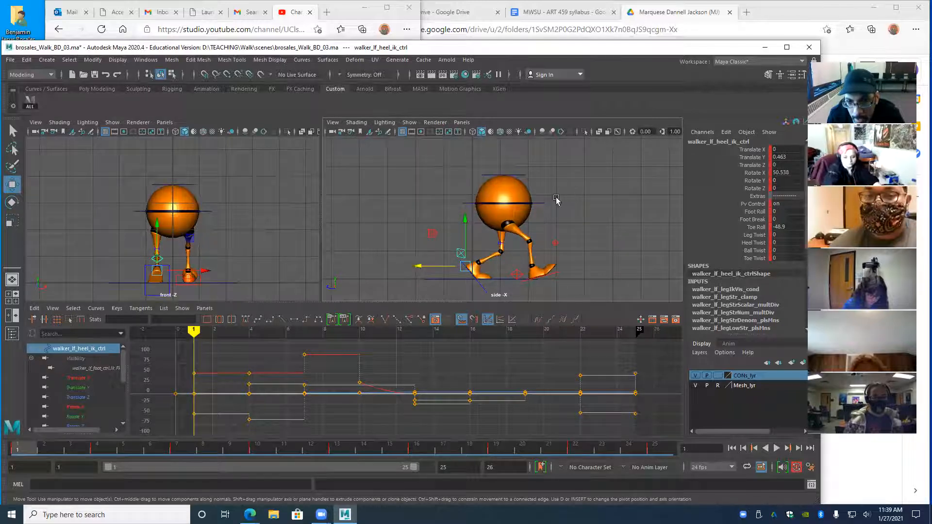
key(comma)
key(comma)
key(comma)
key(comma)
key(comma)
key(comma)
key(comma)
key(comma)
key(comma)
key(comma)
key(comma)
key(comma)
key(comma)
key(comma)
key(comma)
key(comma)
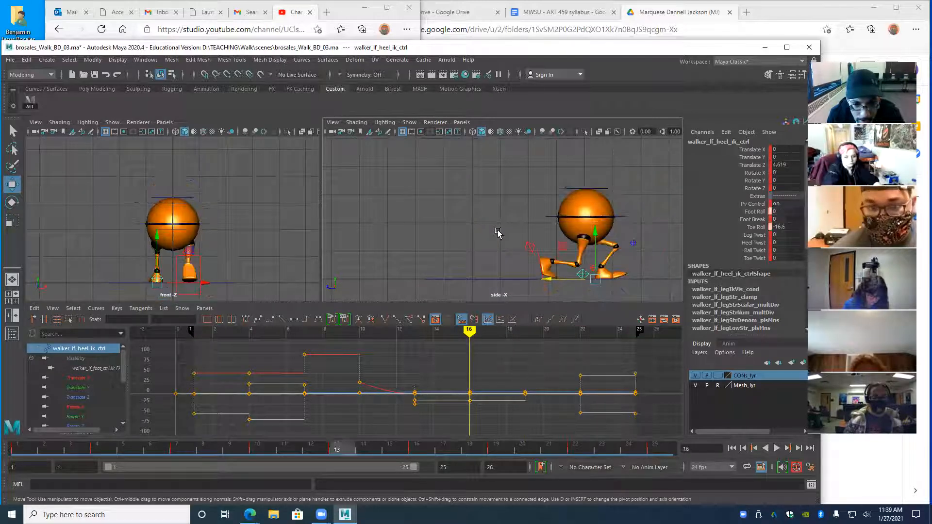
drag(345, 376, 363, 399)
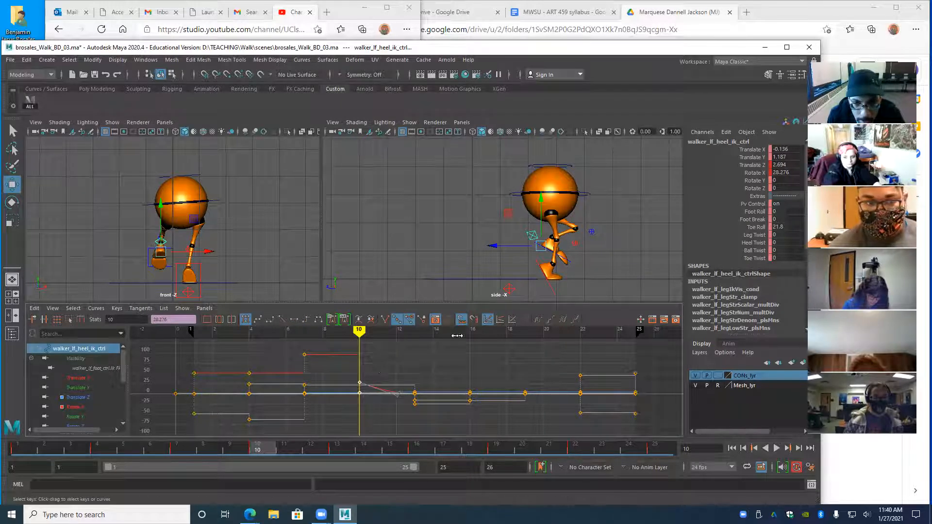
- Give the heel's frame-10 rotation key stepped tangents, then check frames 1 through 13
click(305, 321)
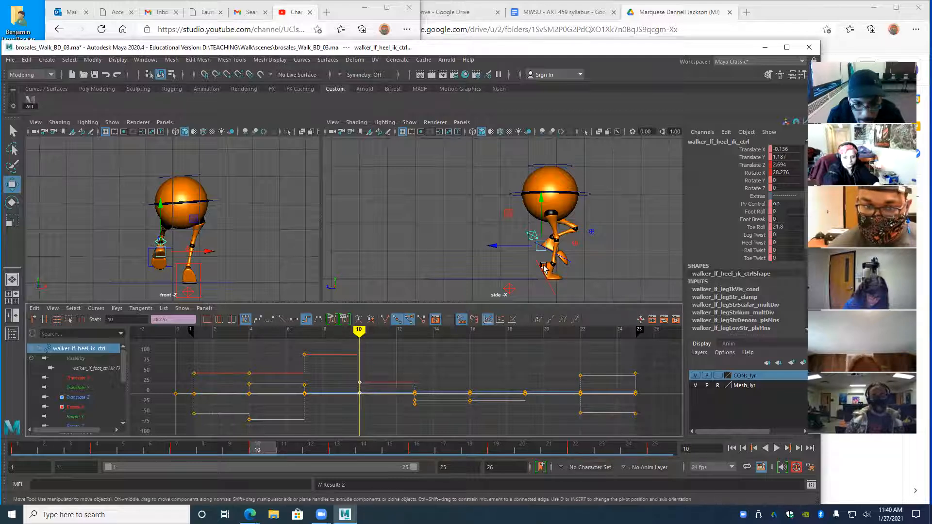
mouse_move(348, 334)
mouse_down()
mouse_move(305, 332)
mouse_move(357, 332)
mouse_up()
key(period)
key(comma)
key(comma)
key(comma)
key(comma)
key(period)
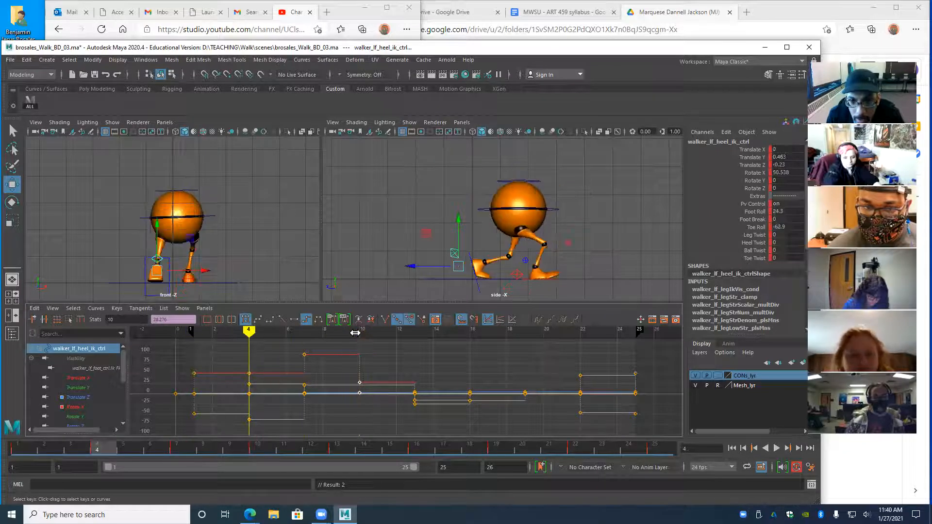
key(period)
key(period)
key(comma)
key(period)
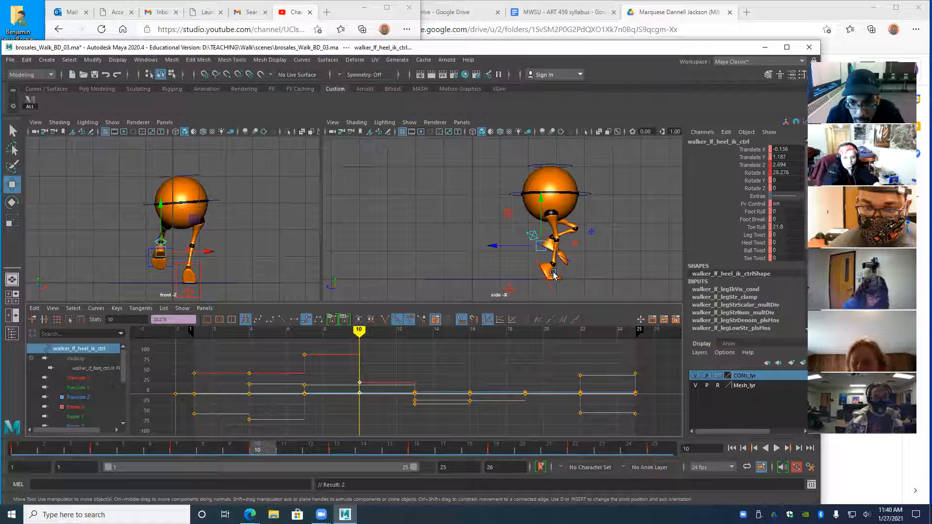
- Select CTRL_Main and compare its keyed poses at frames 7, 10 and 13
click(514, 191)
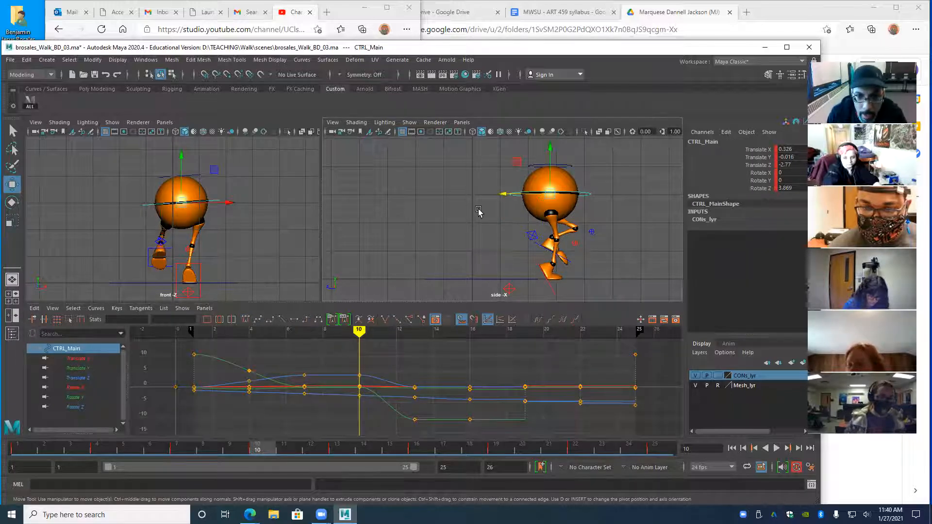
key(comma)
key(period)
key(comma)
key(period)
key(period)
key(comma)
- Step frame by frame through frames 9 to 13 to review the body's in-between poses
key(alt+period)
key(alt+period)
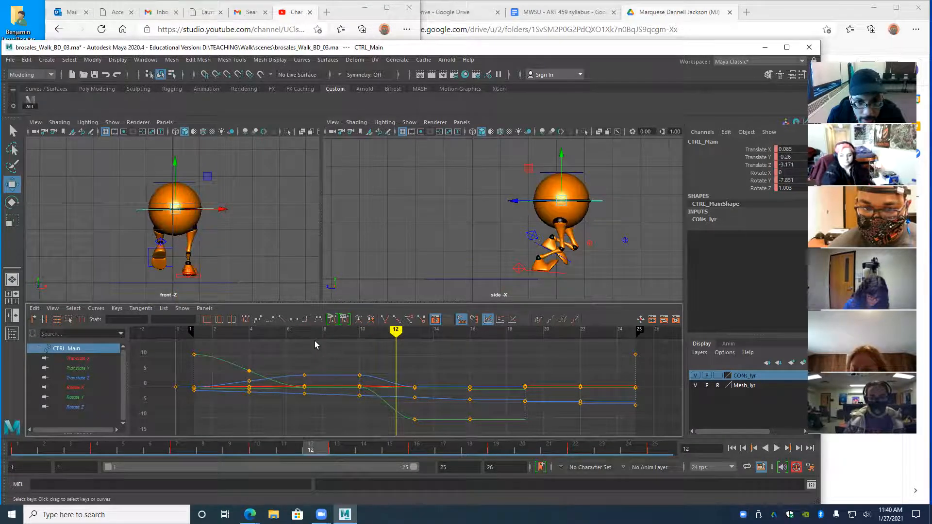
key(alt+period)
key(alt+comma)
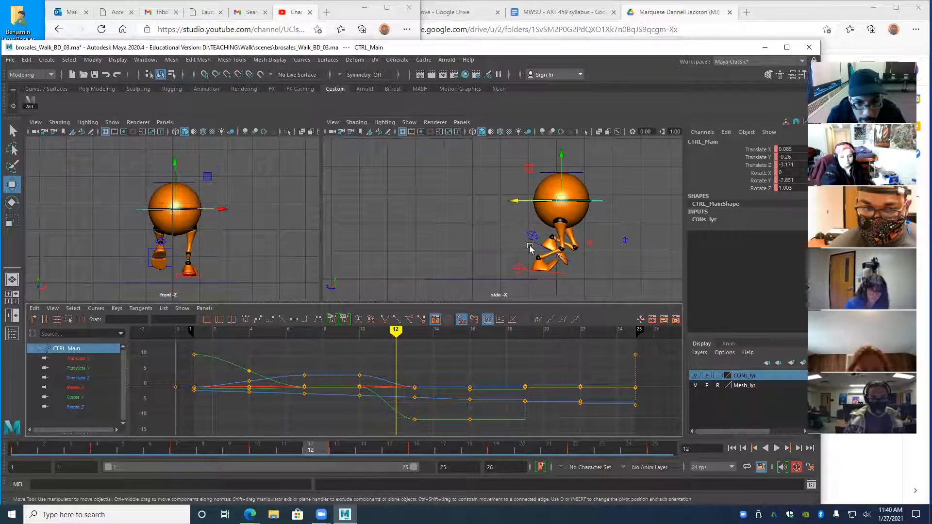
key(comma)
key(alt+comma)
key(alt+comma)
key(alt+comma)
key(alt+period)
key(alt+period)
key(alt+period)
key(alt+period)
key(alt+period)
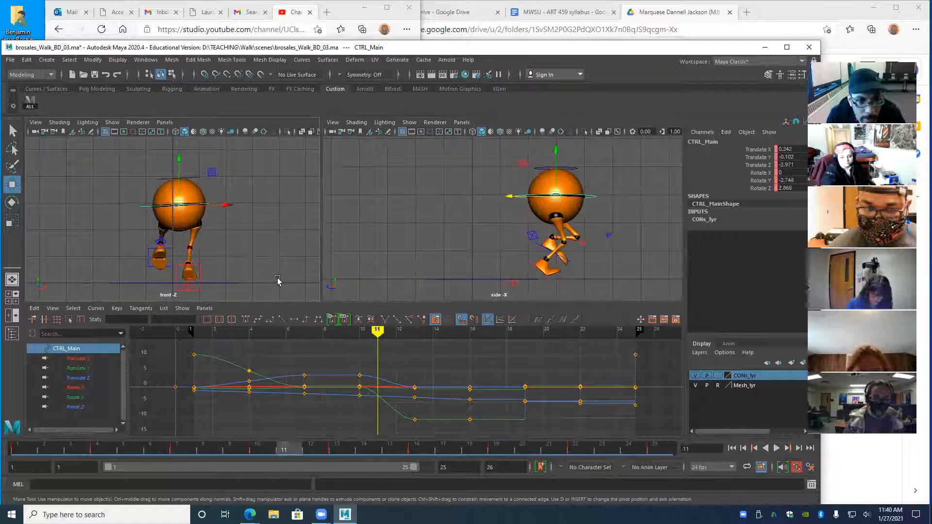
key(alt+period)
key(alt+period)
key(alt+comma)
key(alt+comma)
key(alt+comma)
key(alt+period)
key(alt+comma)
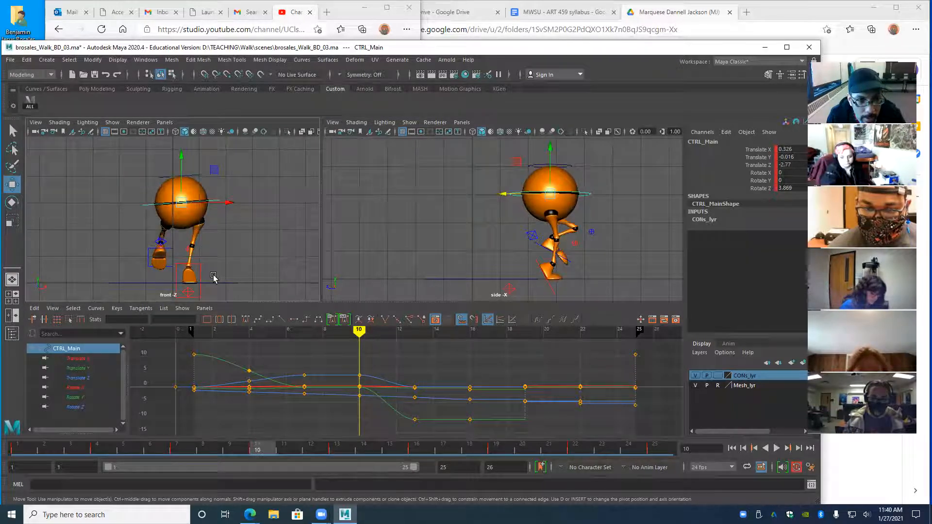
key(alt+period)
key(alt+period)
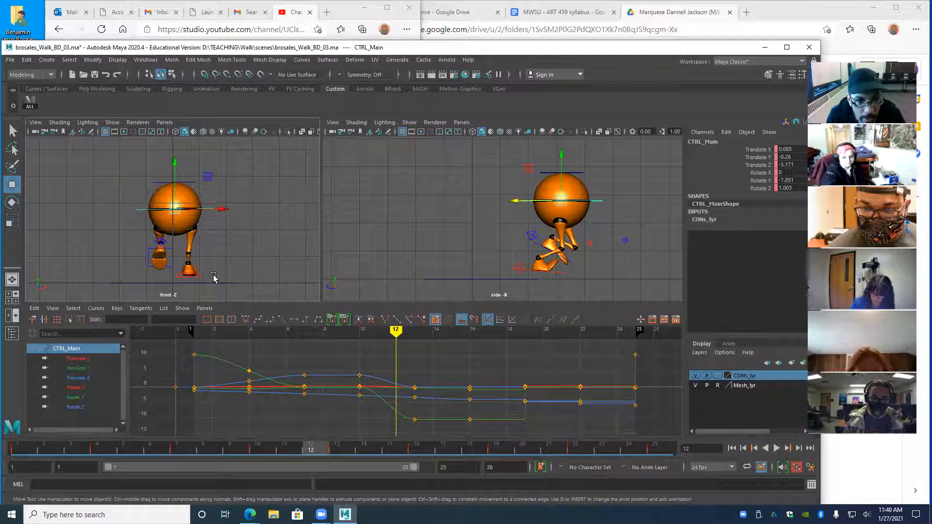
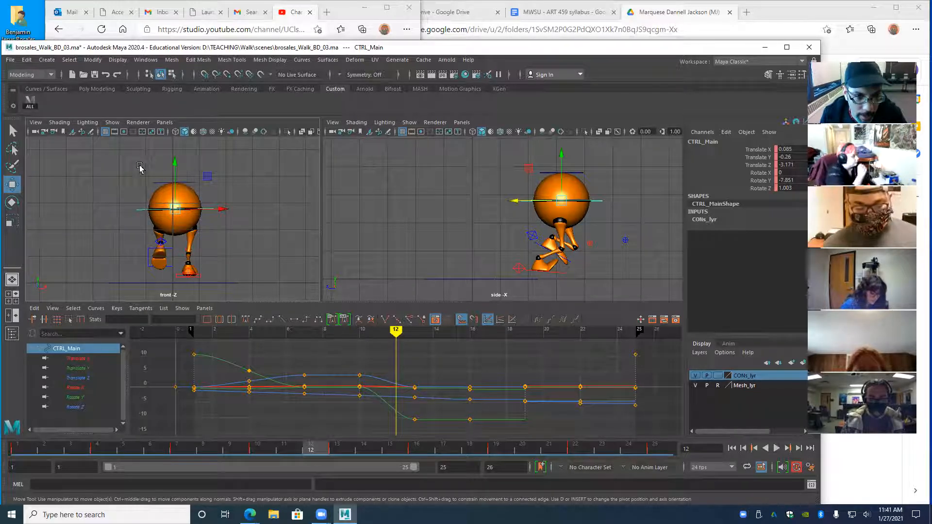
- Lift CTRL_Main slightly at frame 16, scrubbing frames 10–22 to review the walk poses
mouse_move(394, 336)
mouse_down()
mouse_move(358, 336)
mouse_move(414, 336)
mouse_move(358, 336)
mouse_up()
mouse_move(384, 365)
mouse_down()
mouse_move(414, 371)
mouse_move(354, 370)
mouse_move(467, 373)
mouse_move(247, 373)
mouse_move(474, 384)
mouse_up()
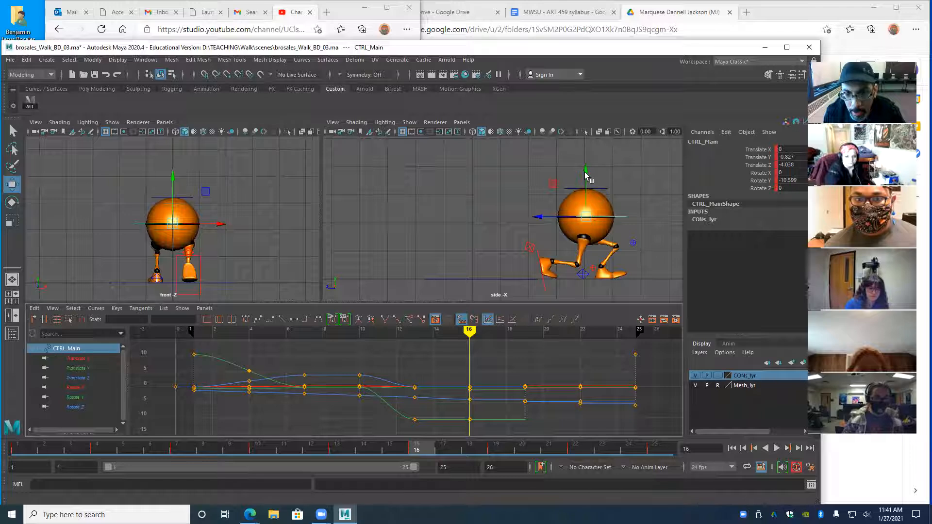
drag(584, 172, 584, 169)
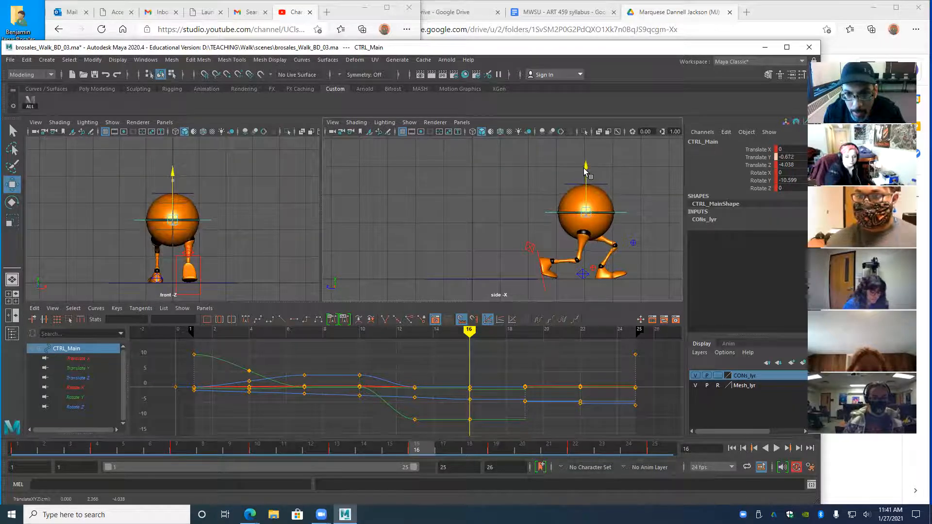
mouse_move(464, 346)
mouse_down()
mouse_move(250, 361)
mouse_move(575, 380)
mouse_up()
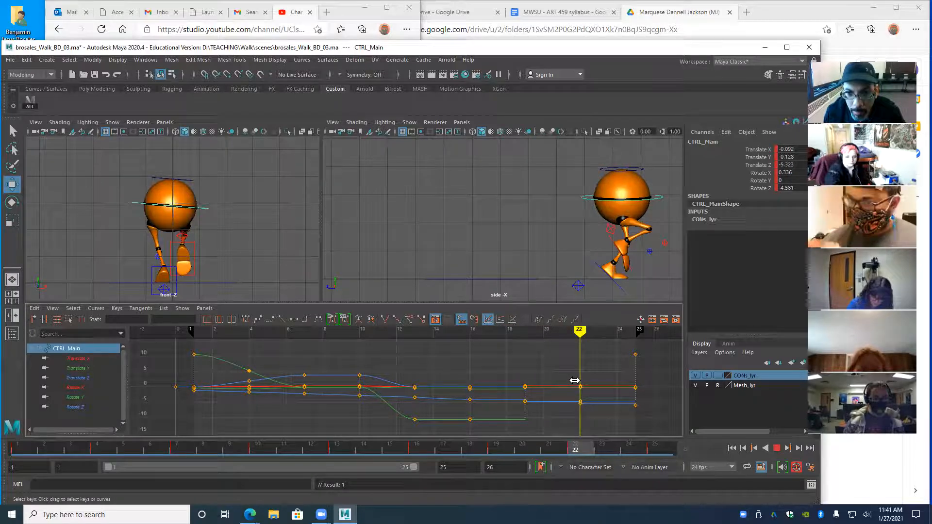
mouse_move(574, 381)
mouse_down()
mouse_move(366, 380)
mouse_move(582, 387)
mouse_move(366, 410)
mouse_move(578, 406)
mouse_move(362, 408)
mouse_up()
- Rotate walker_lf_heel_ik_ctrl in X at frame 10 to bend the leg more
click(530, 243)
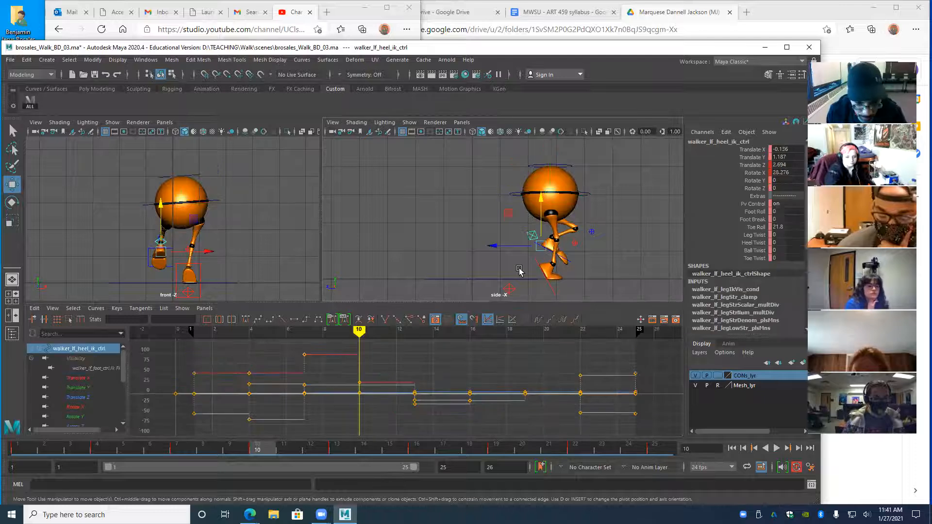
key(e)
drag(575, 216, 581, 231)
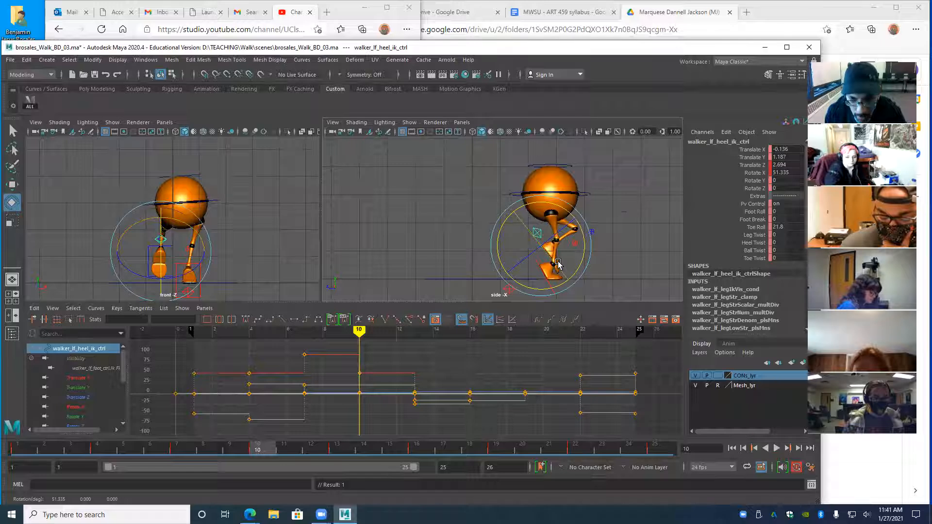
- Review the new heel pose through the keys to frame 22, then select every rig control
key(period)
key(period)
key(period)
key(period)
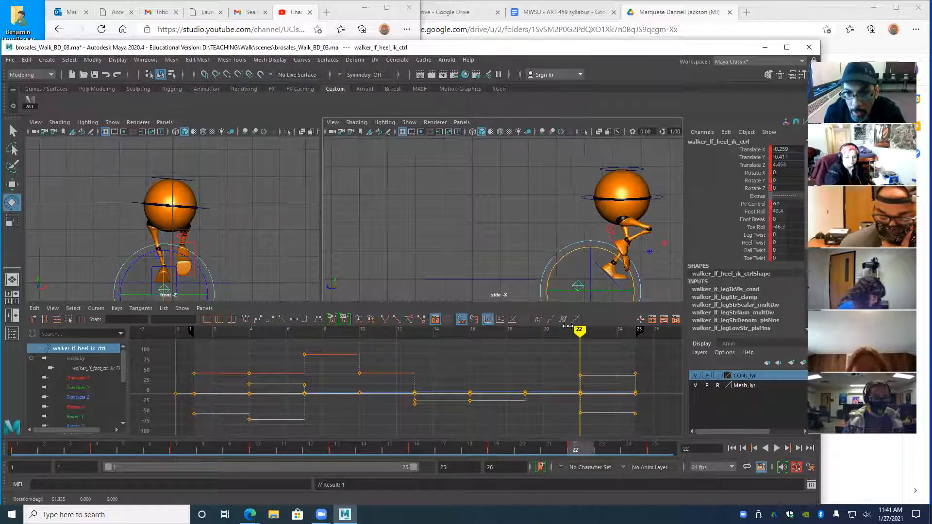
drag(573, 329, 253, 409)
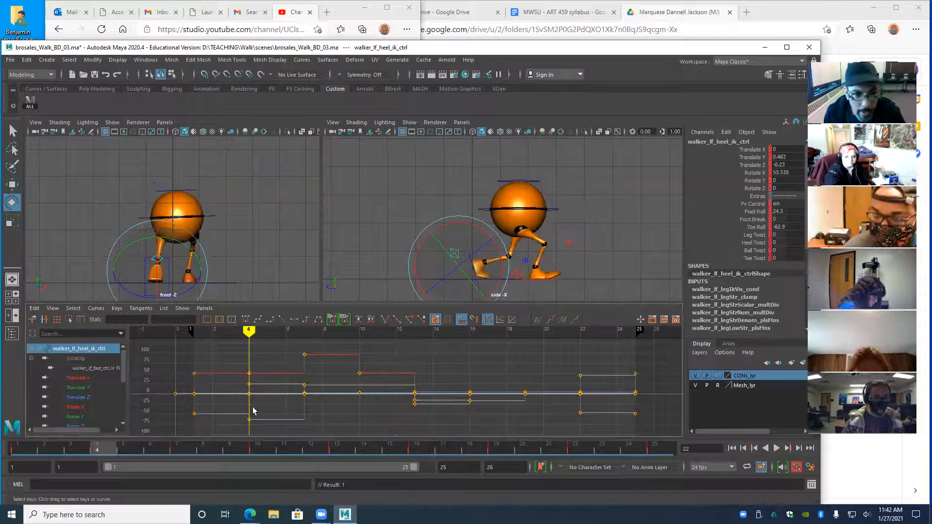
click(30, 102)
- Give every key on all rig curves stepped tangents, then replay the walk from frame 1
key(f)
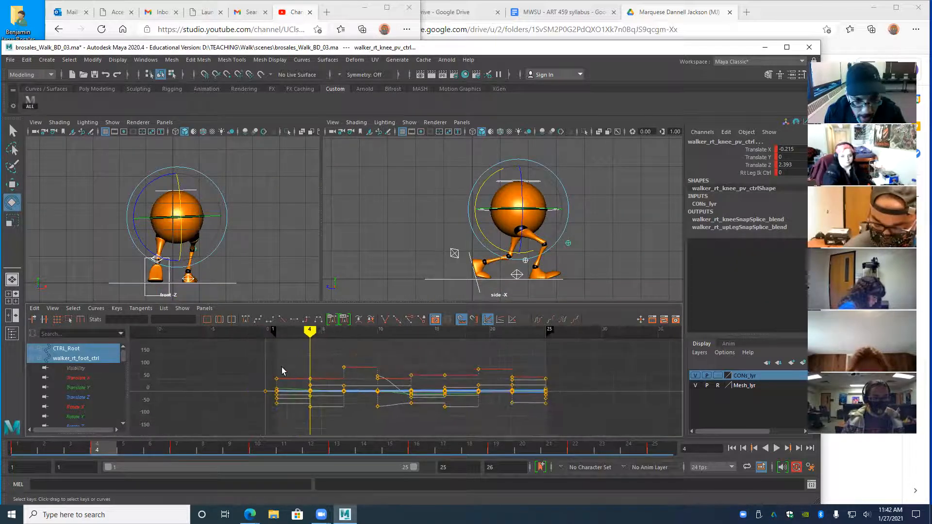
drag(556, 429, 556, 428)
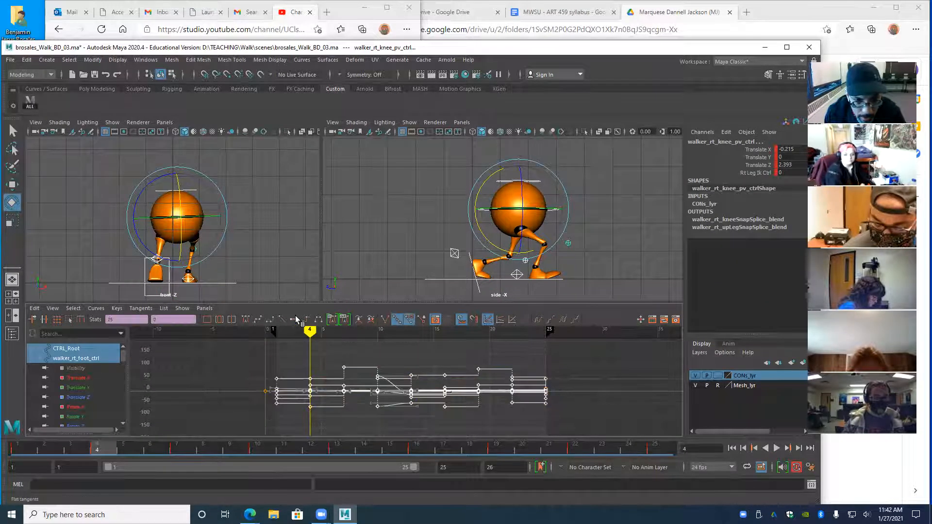
click(306, 320)
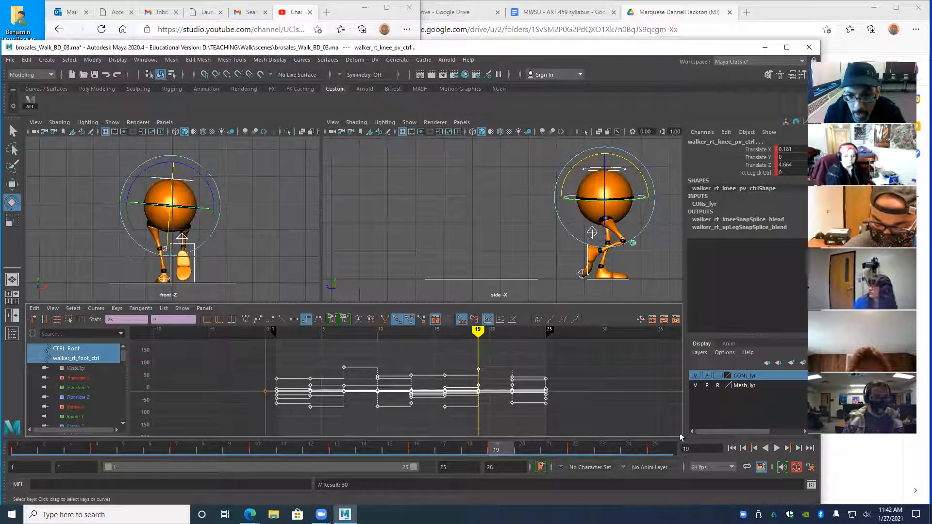
click(456, 243)
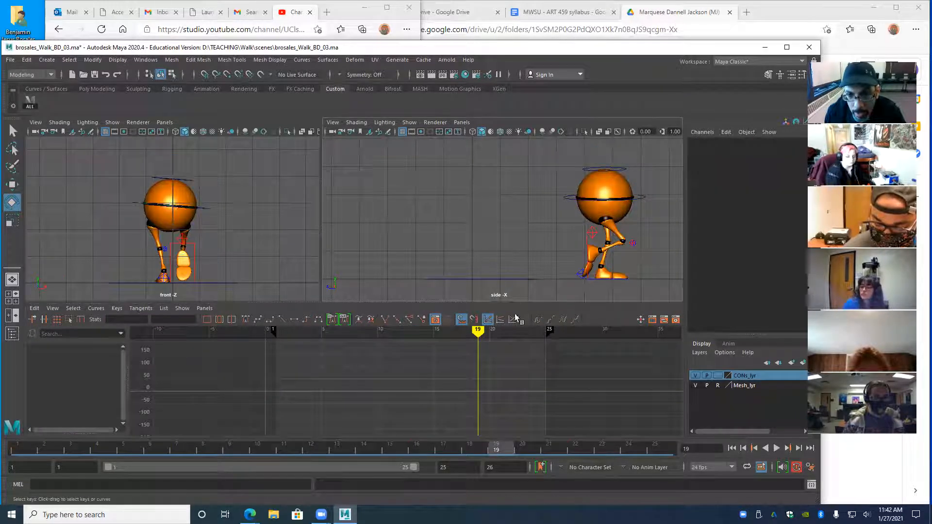
click(731, 448)
click(776, 448)
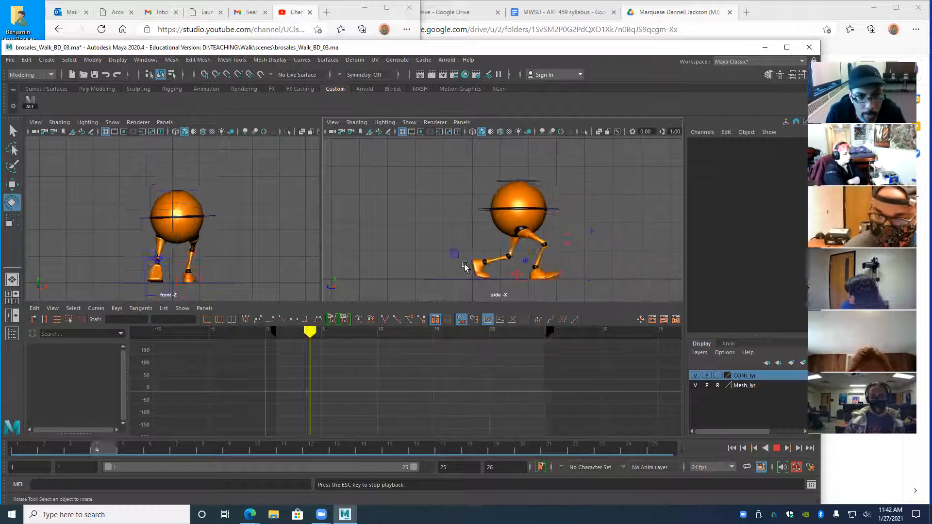
- Watch the stepped walk in a maximized side view, then a framed, enlarged front view
key(space)
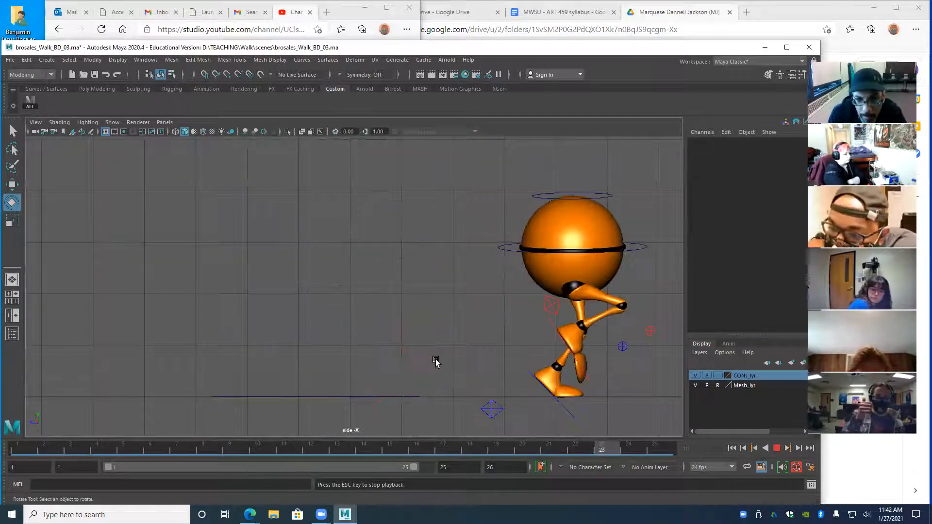
alt+middle_drag(396, 327, 292, 313)
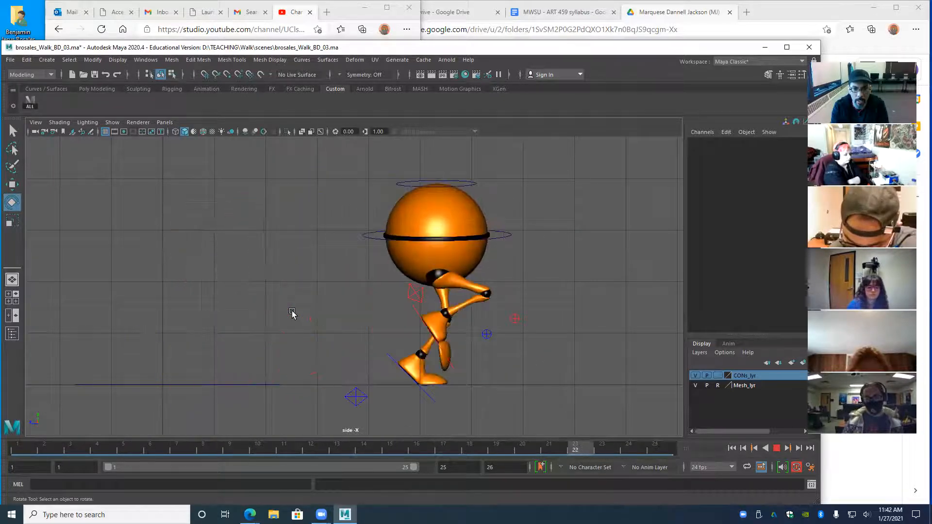
key(space)
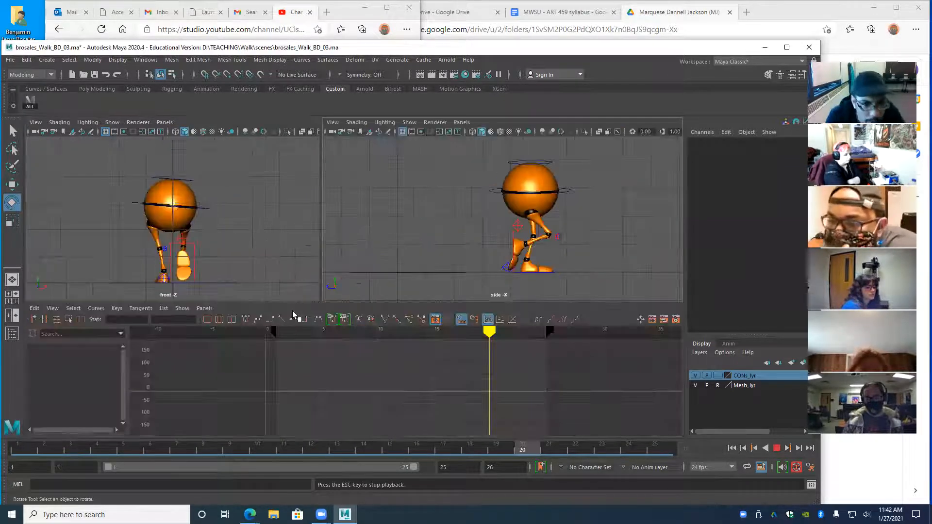
key(space)
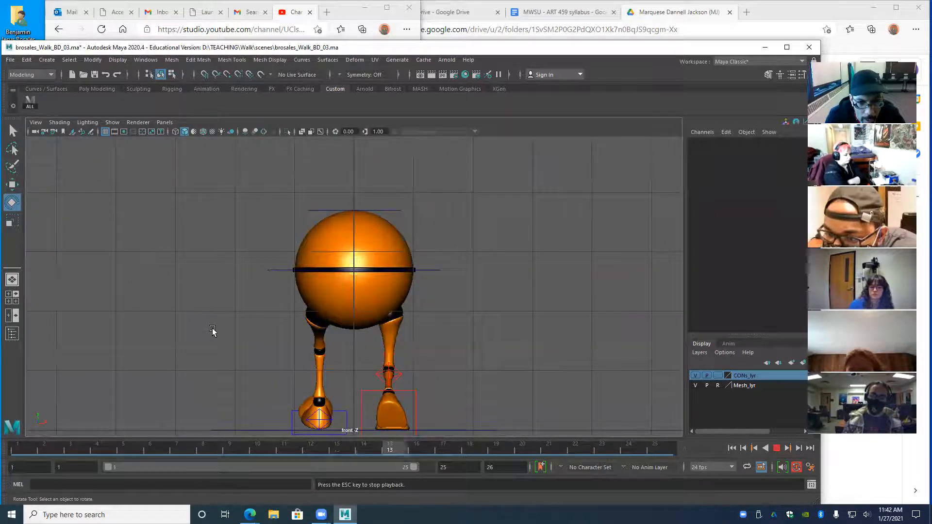
alt+right_drag(287, 368, 267, 360)
alt+middle_drag(268, 360, 269, 335)
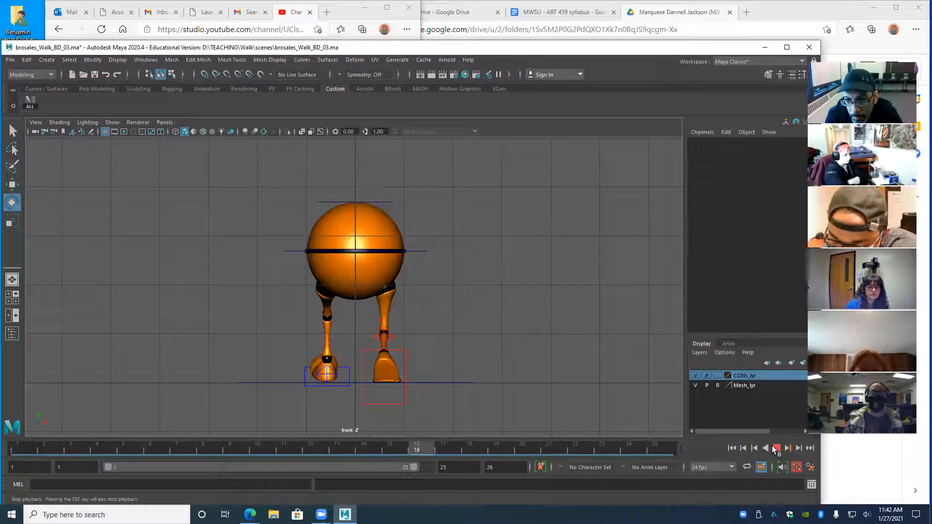
- Stop playback at frame 21, restore the split layout and select CTRL_Main
key(Escape)
key(space)
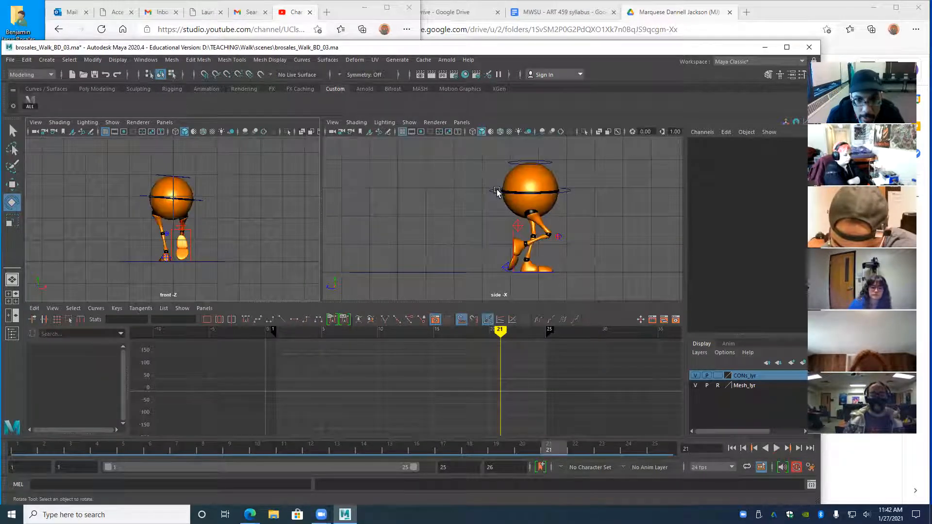
click(491, 192)
- Push the walker's body forward along Z at frame 10
key(w)
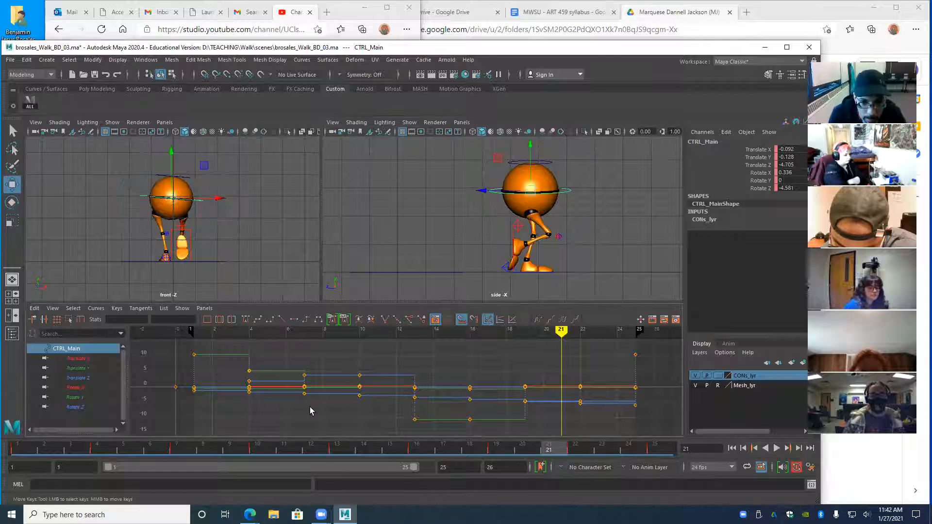
key(comma)
key(comma)
key(comma)
key(comma)
key(comma)
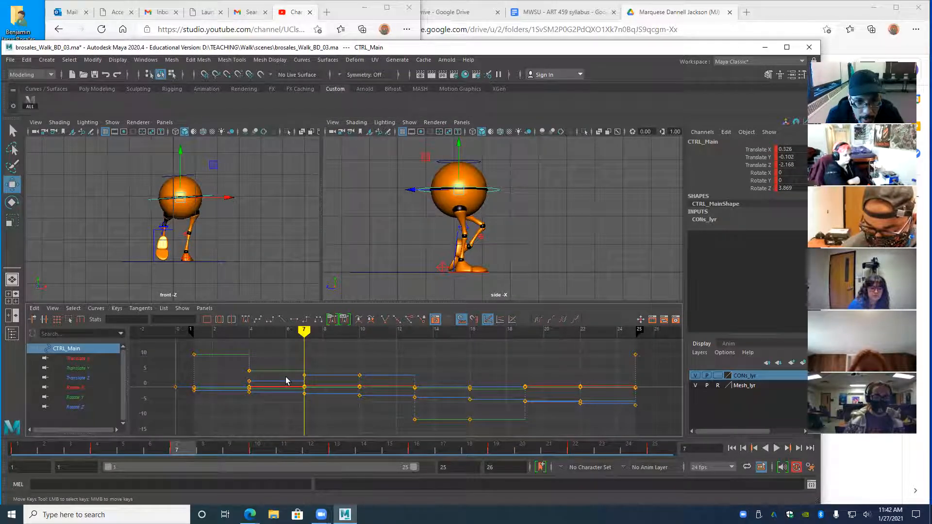
key(period)
drag(419, 189, 436, 188)
- At frame 22 move the body slightly forward and up to Translate Y -0.077, then enlarge the side view
key(period)
key(period)
key(period)
key(period)
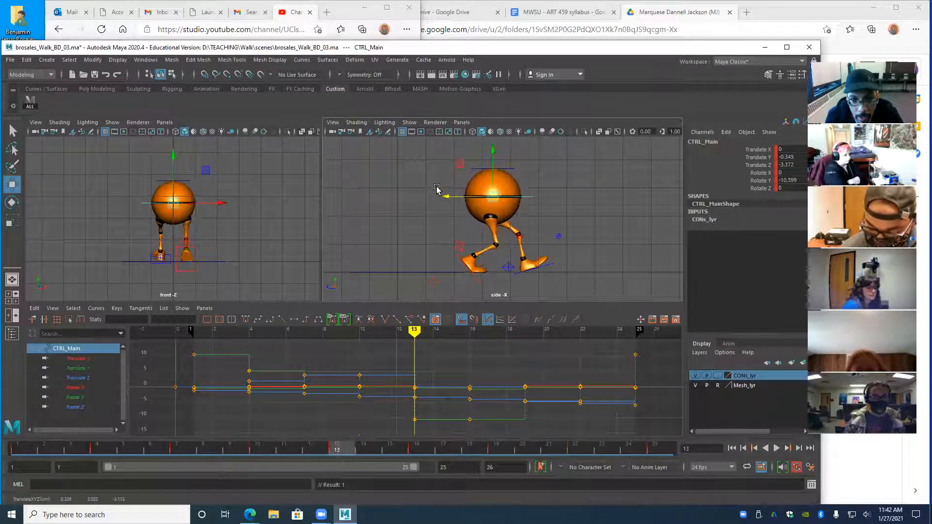
drag(498, 190, 504, 192)
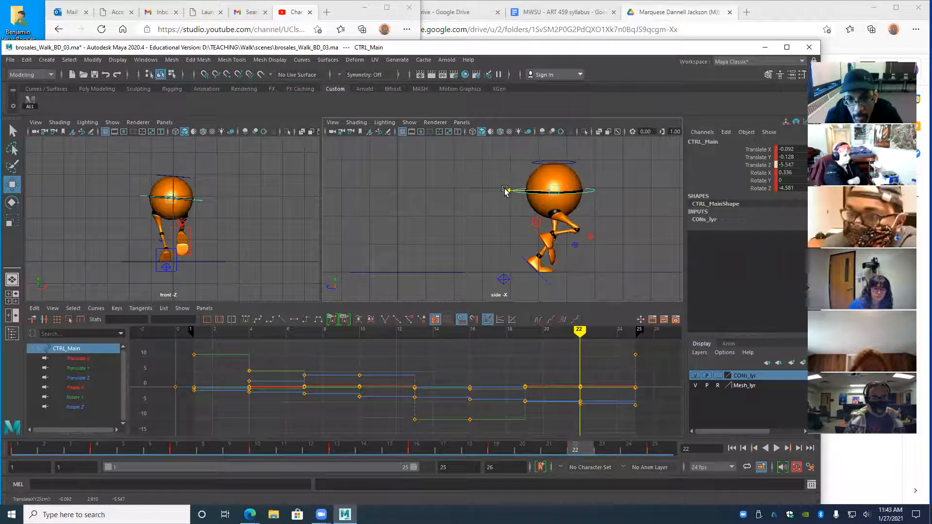
drag(557, 149, 551, 146)
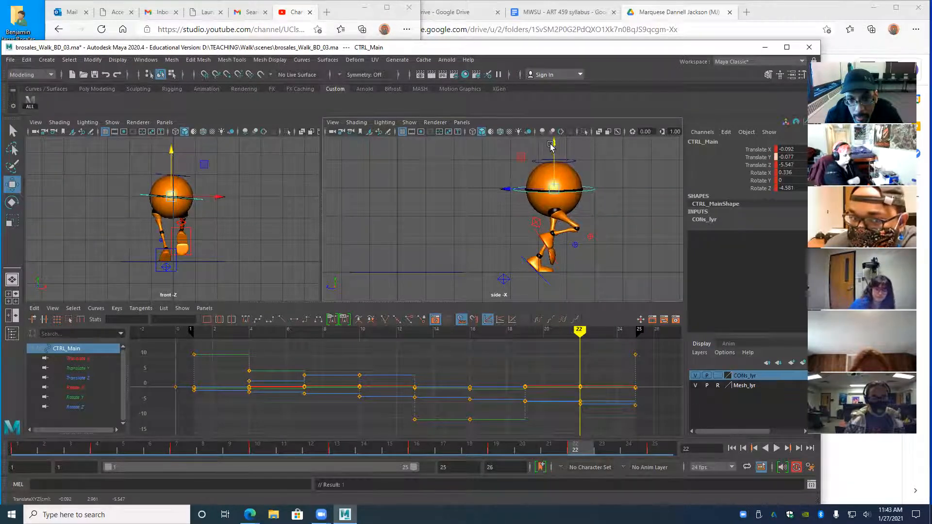
key(space)
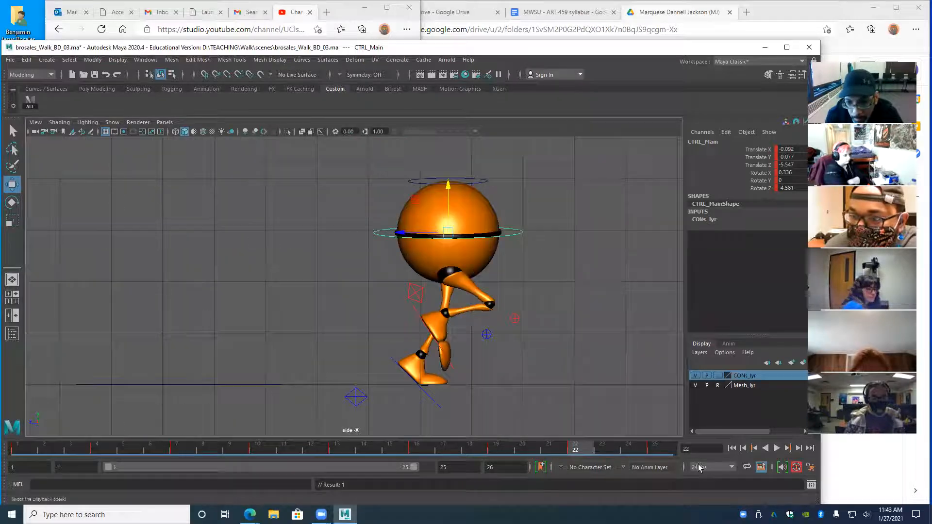
click(732, 448)
click(776, 448)
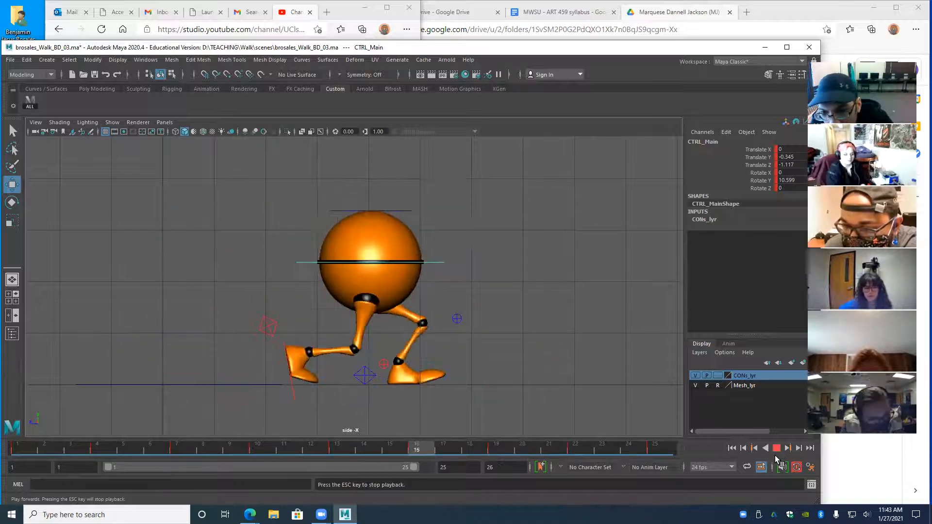
click(776, 448)
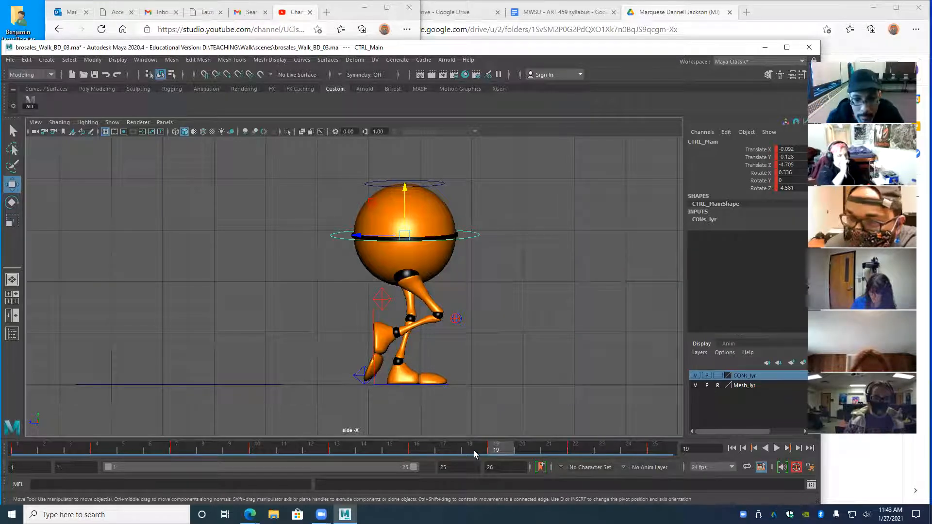
drag(496, 451, 209, 490)
mouse_move(203, 450)
mouse_down()
mouse_move(150, 451)
mouse_move(337, 450)
mouse_move(58, 450)
mouse_move(177, 450)
mouse_up()
drag(184, 506, 254, 506)
mouse_move(257, 450)
mouse_down()
mouse_move(157, 451)
mouse_move(257, 450)
mouse_up()
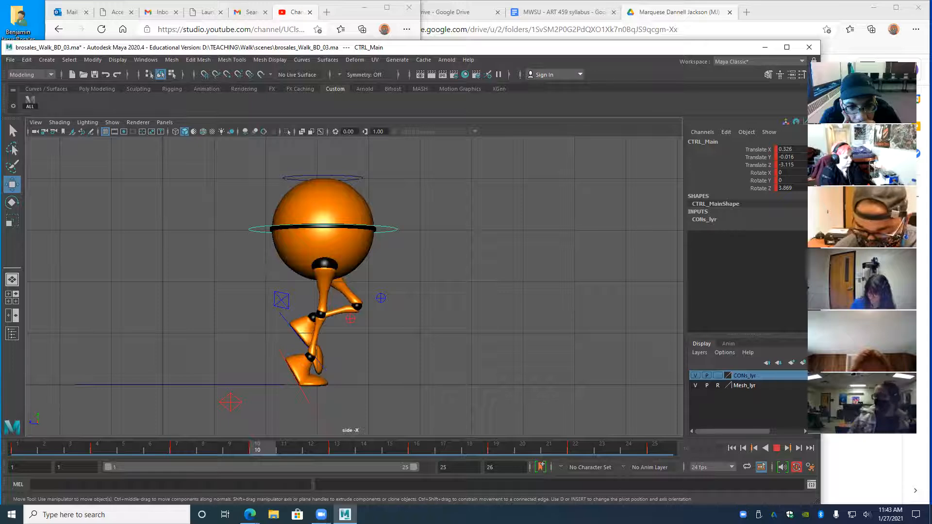
key(comma)
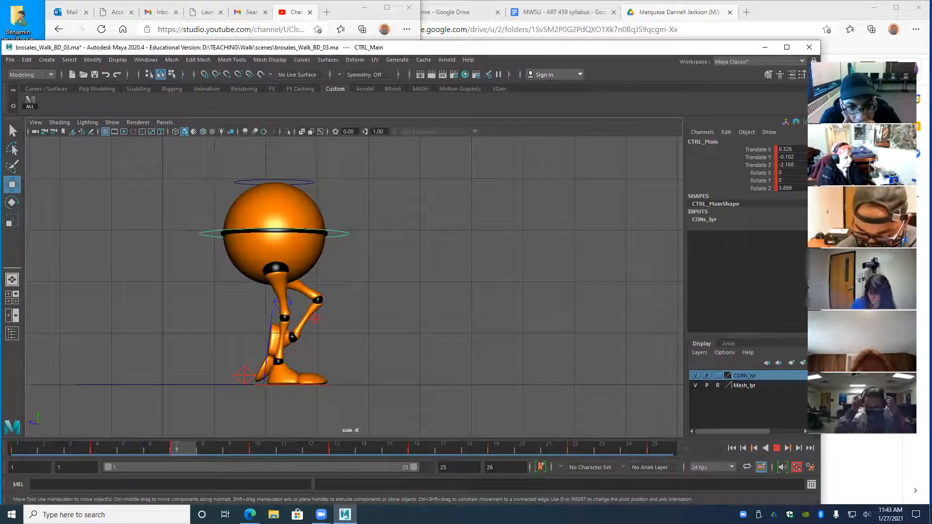
drag(183, 451, 258, 450)
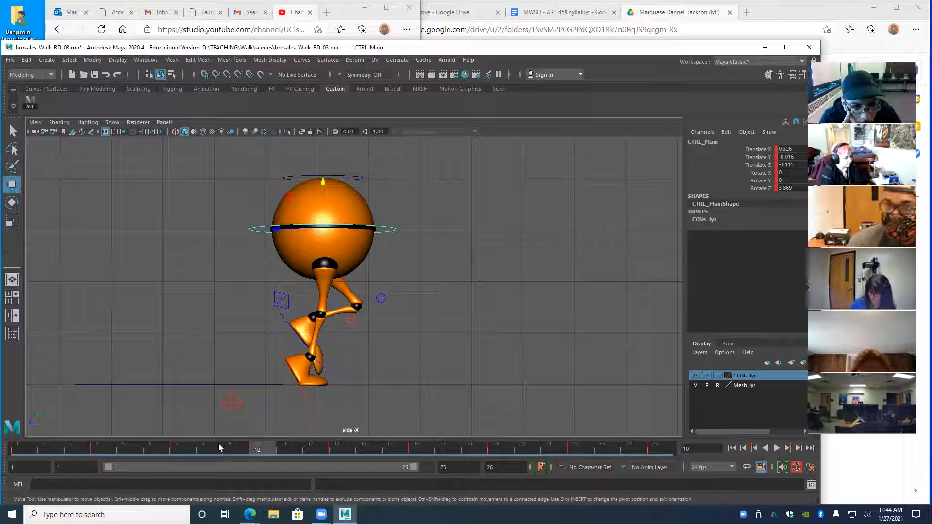
click(178, 449)
key(alt+v)
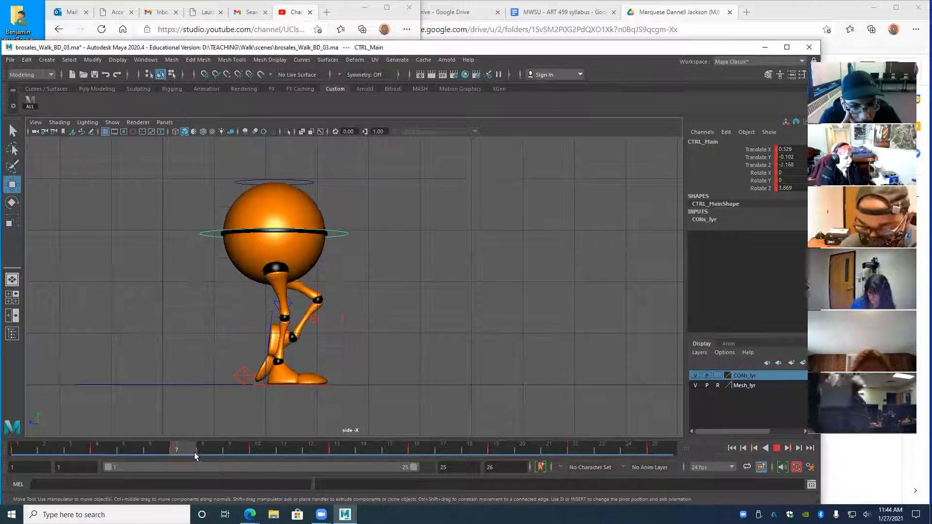
key(alt+v)
click(275, 303)
- Nudge the heel control back slightly, then play the walk cycle and stop on frame 10
drag(229, 328, 204, 329)
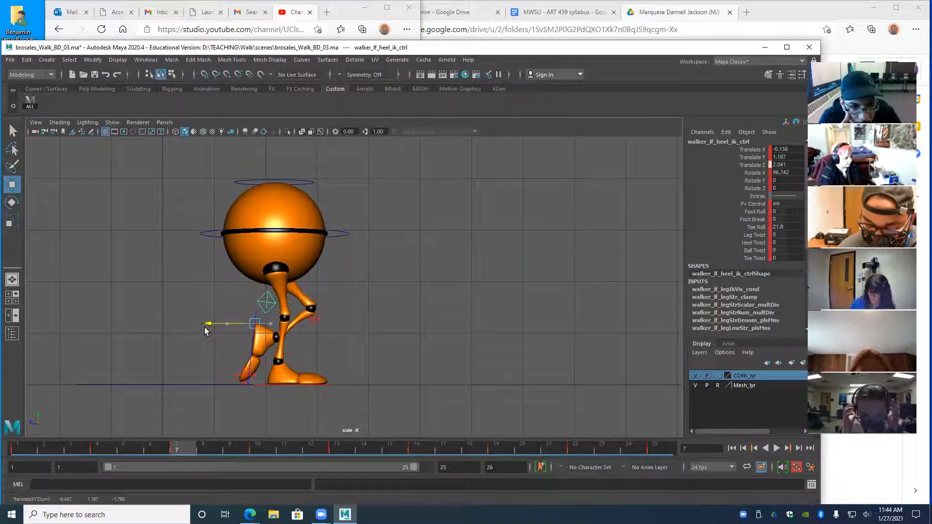
key(alt+v)
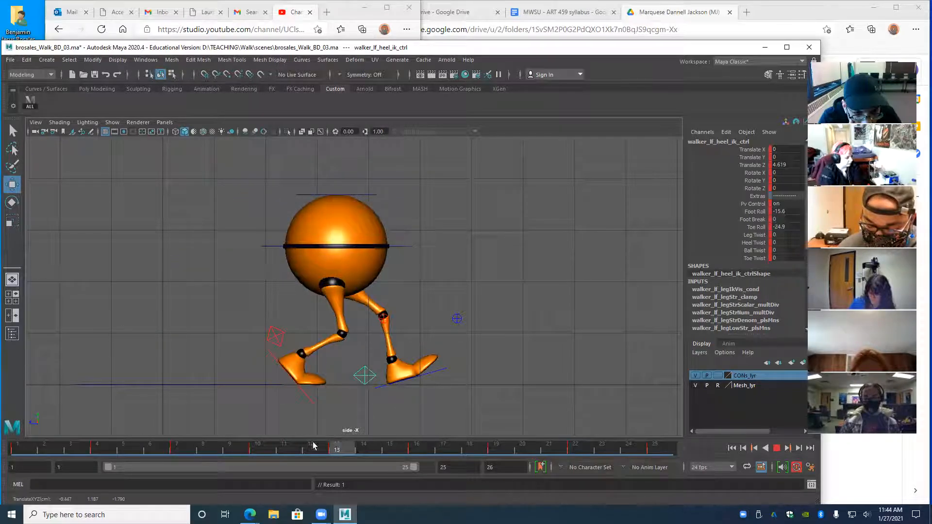
click(262, 449)
- Select walker_rt_heel_ik_ctrl, peek at its curves, and step keys between frames 4 and 10
click(227, 412)
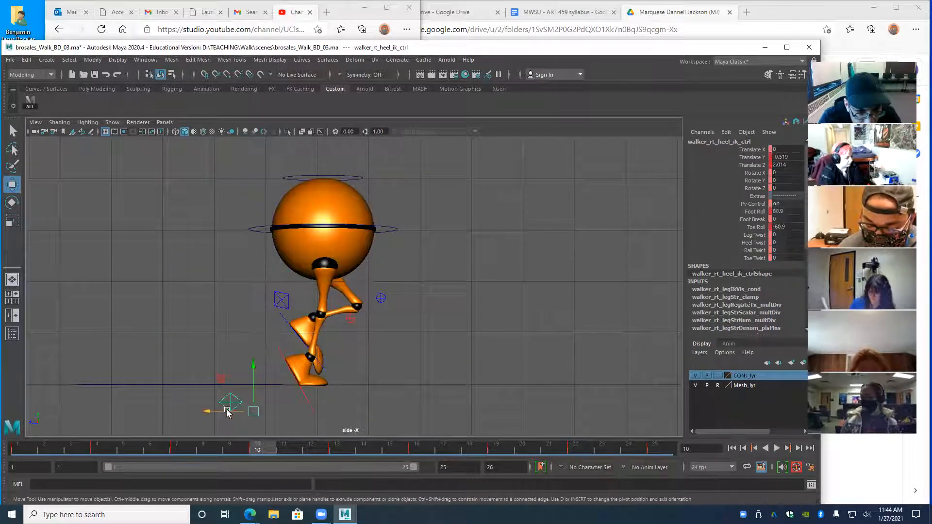
key(space)
key(space)
key(space)
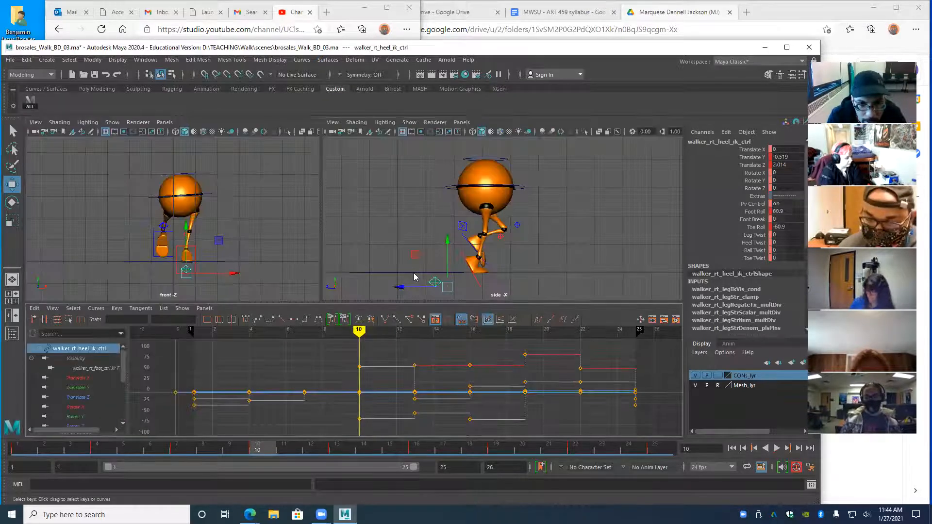
key(space)
key(period)
key(comma)
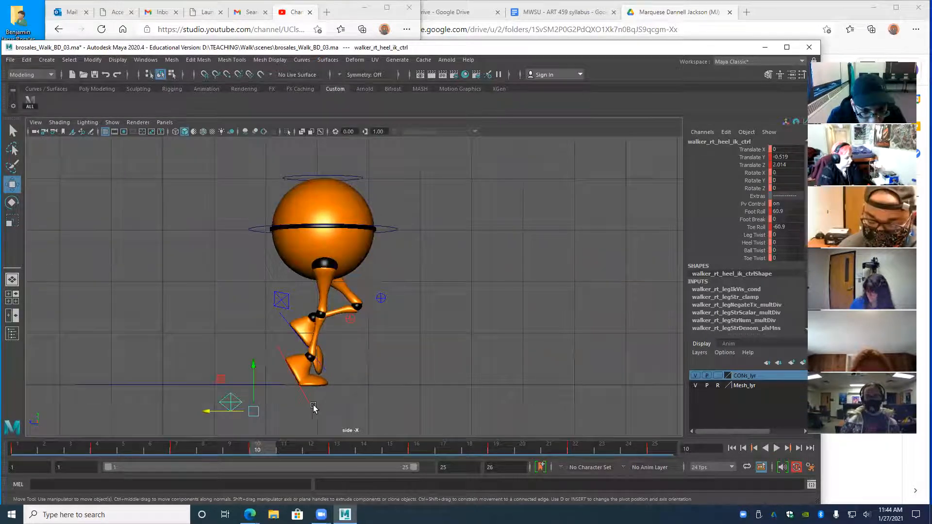
key(comma)
key(comma)
key(period)
key(comma)
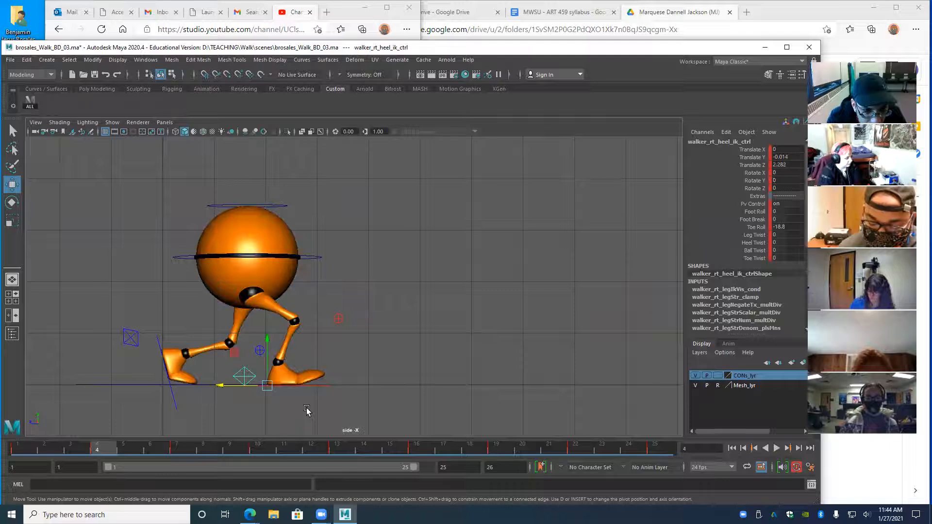
key(period)
key(period)
key(period)
key(comma)
key(period)
key(comma)
- Step through the keys at frames 13, 16 and 19, back to 7, and return to 10
key(period)
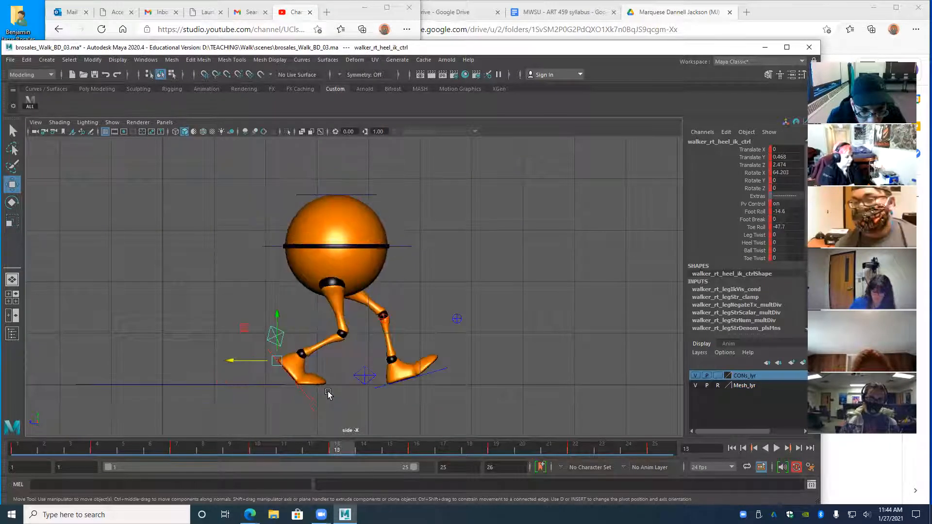
key(period)
key(period)
key(comma)
key(comma)
key(period)
key(period)
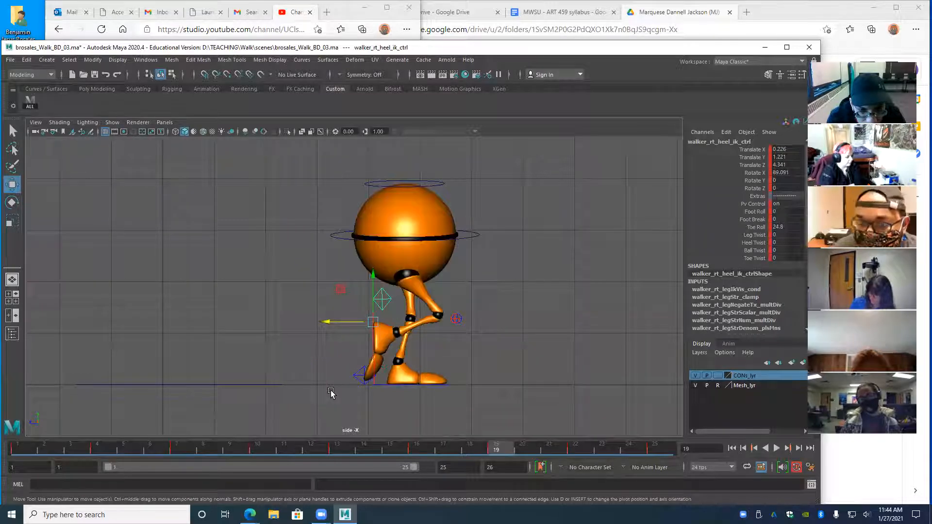
key(comma)
key(comma)
key(comma)
key(comma)
key(comma)
key(period)
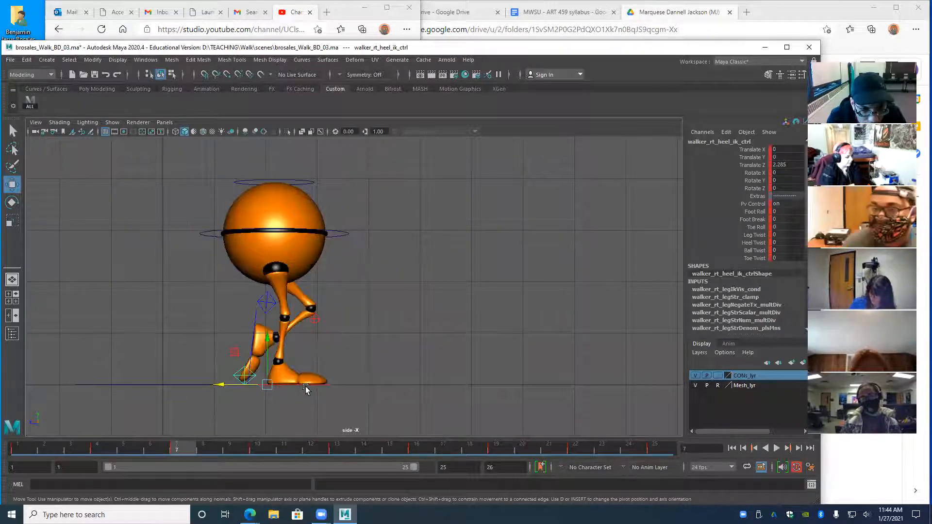
key(period)
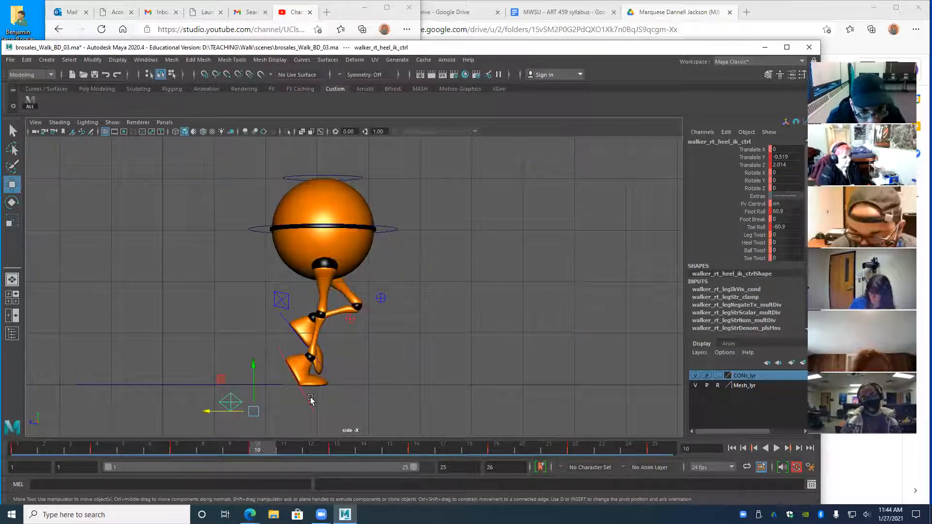
key(comma)
- Try sliding the right heel forward at frame 10, undo it, and compare with frames 4 and 7
key(period)
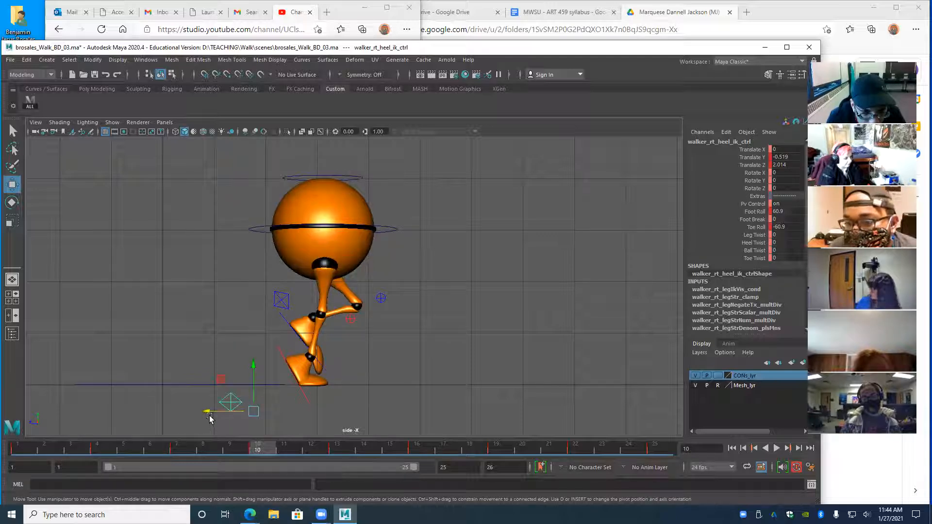
drag(206, 413, 208, 413)
key(comma)
key(period)
key(comma)
key(comma)
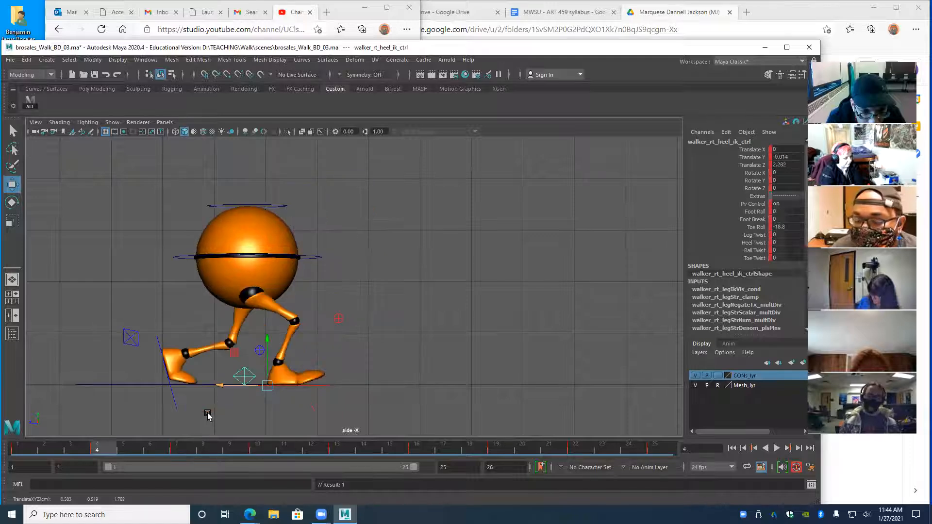
key(period)
key(period)
key(ctrl+z)
key(comma)
key(period)
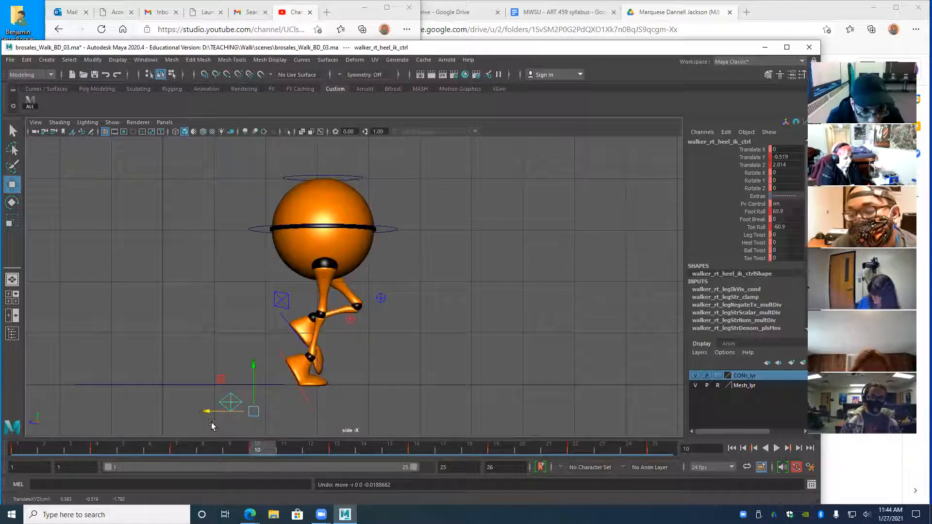
key(comma)
key(period)
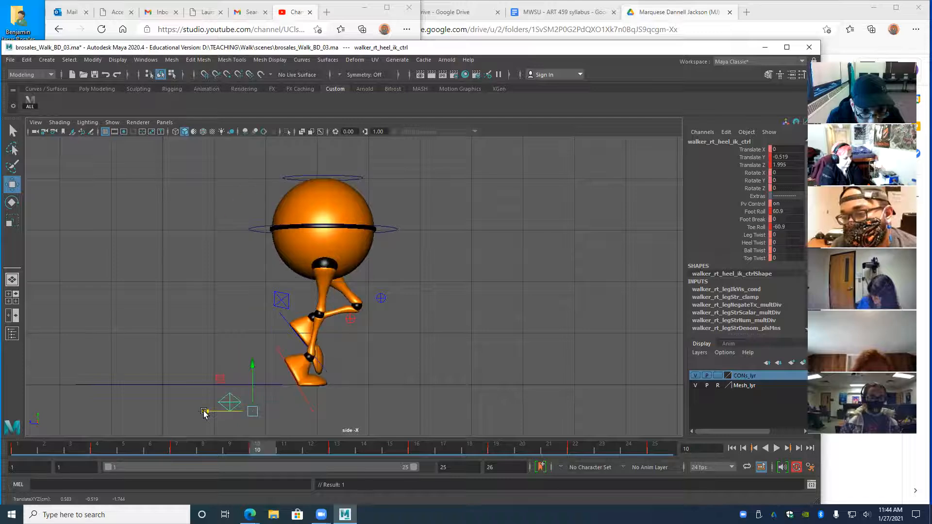
key(comma)
key(period)
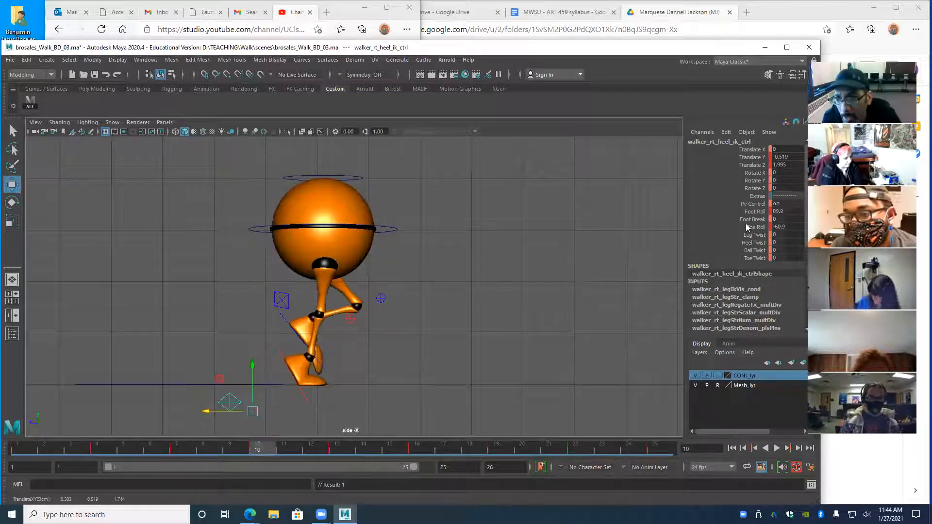
- Try Translate Y 0 on the right heel, undo, then raise it to about -0.5 at frame 10
double_click(780, 158)
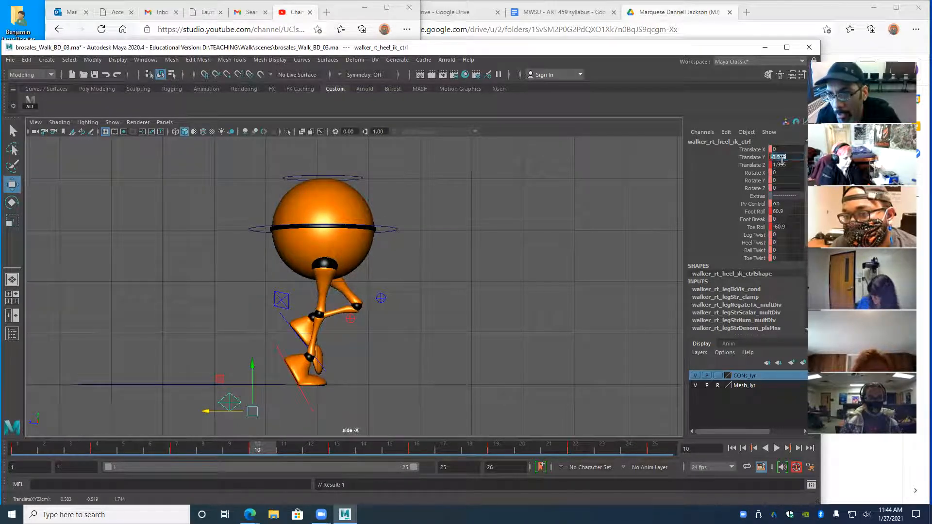
text(0)
key(Return)
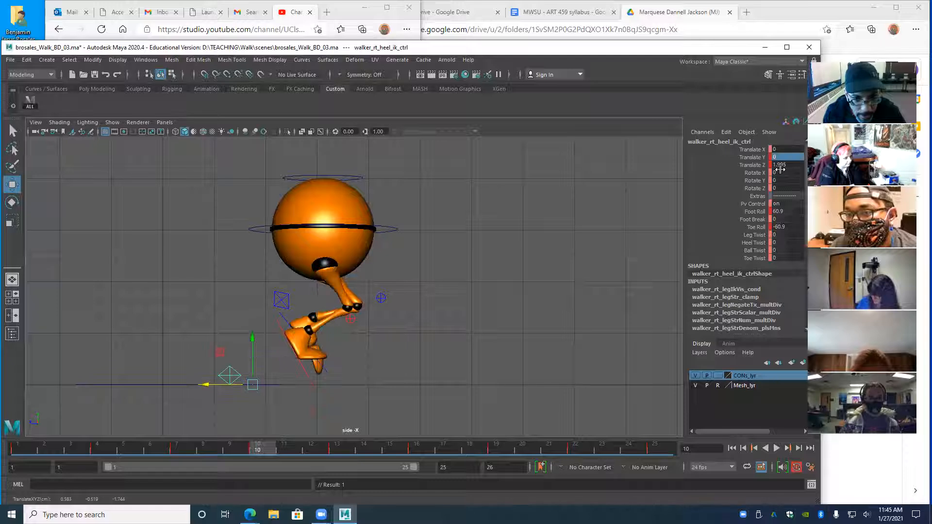
key(ctrl+z)
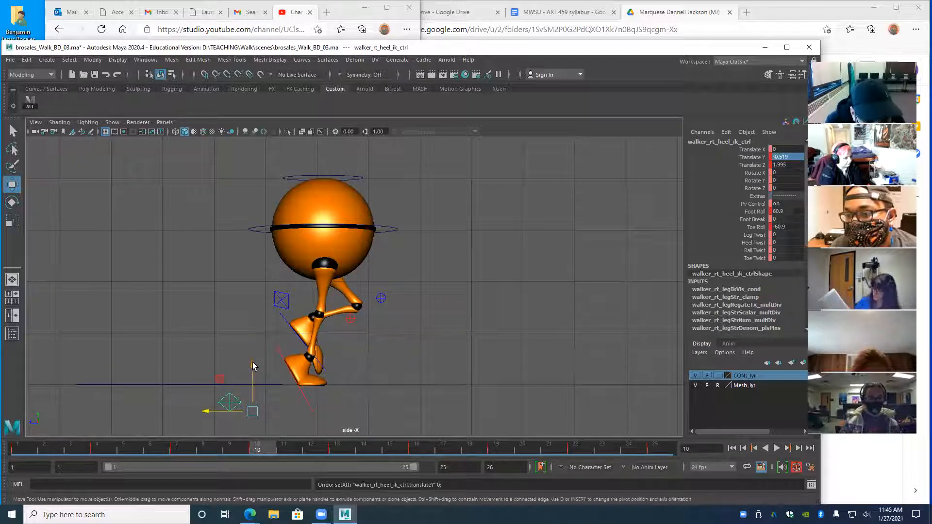
click(253, 367)
drag(252, 363, 252, 361)
- Flip between the keys at frames 7, 10 and 13 to compare the heel poses
key(comma)
key(period)
key(comma)
key(period)
key(comma)
key(period)
key(comma)
key(period)
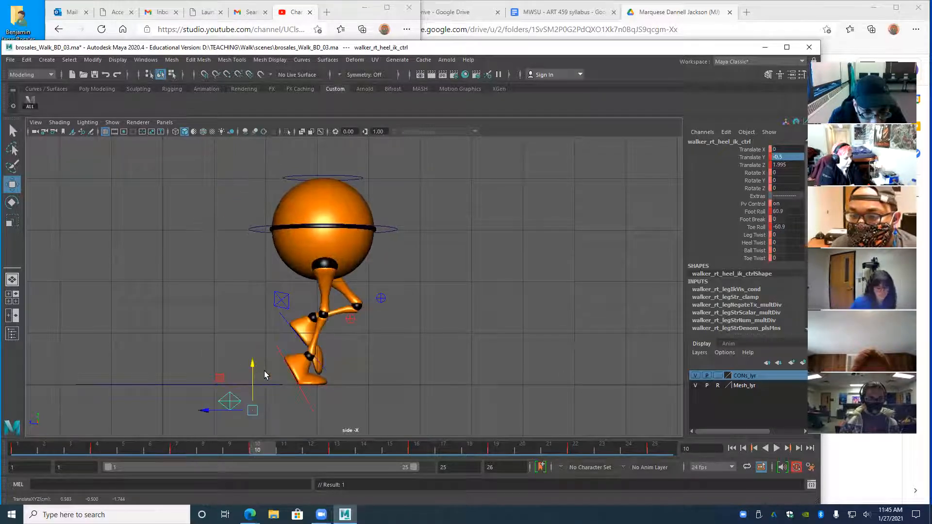
key(comma)
key(period)
key(period)
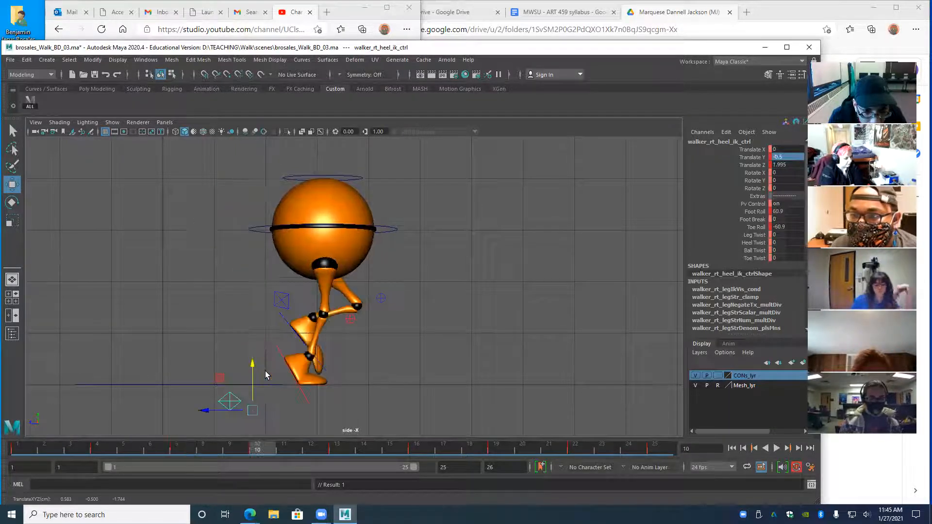
key(comma)
key(period)
key(comma)
key(period)
- Slide the right heel control slightly forward at frame 13 and compare it with frame 10
drag(225, 360, 230, 365)
key(comma)
key(period)
key(comma)
key(period)
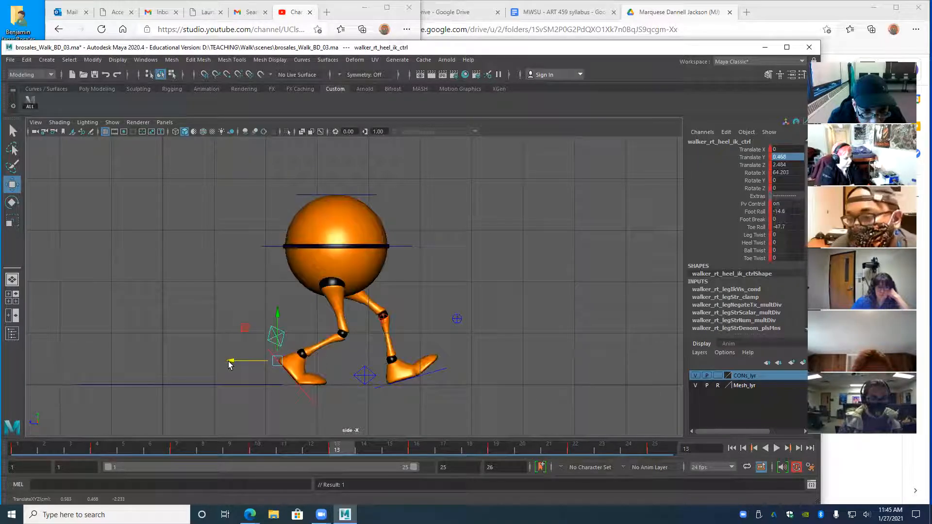
- Nudge the heel forward again, then step to the frame 16 key and compare it with its neighbour
drag(229, 365, 230, 365)
key(comma)
key(period)
key(period)
key(comma)
key(period)
key(comma)
- Move the heel control forward and slightly lower at frame 16, flipping against frame 13
key(period)
drag(224, 356, 230, 357)
key(comma)
key(period)
drag(274, 308, 275, 310)
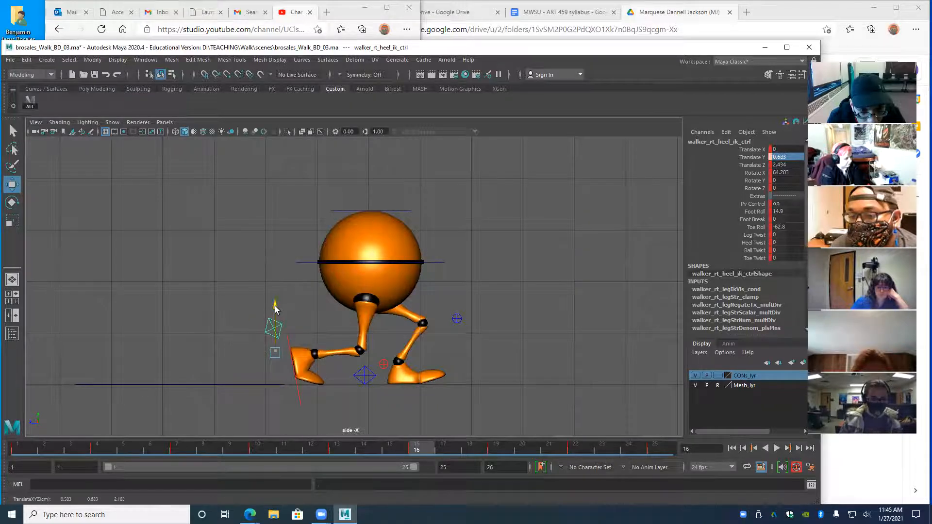
key(comma)
key(period)
key(comma)
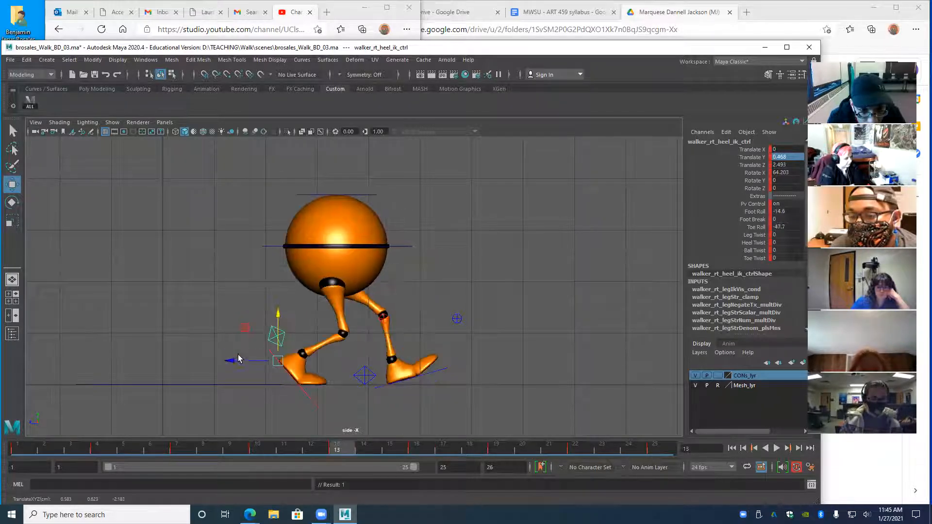
- Step back and forth between the heel keys at frames 13 and 16
key(comma)
key(period)
key(period)
key(comma)
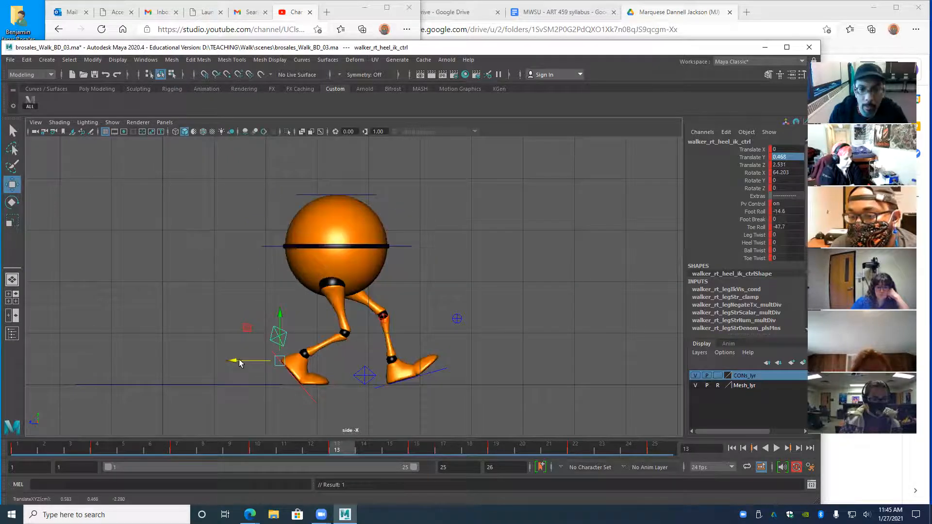
key(period)
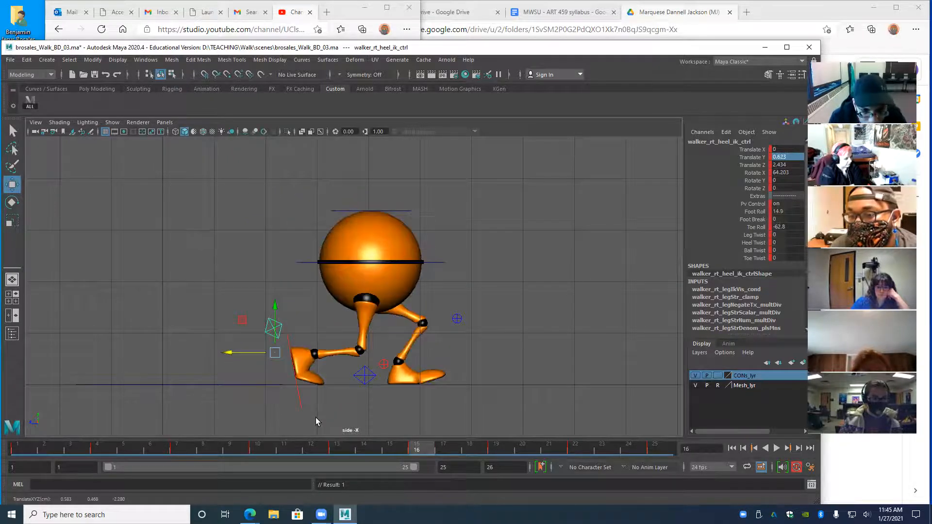
key(comma)
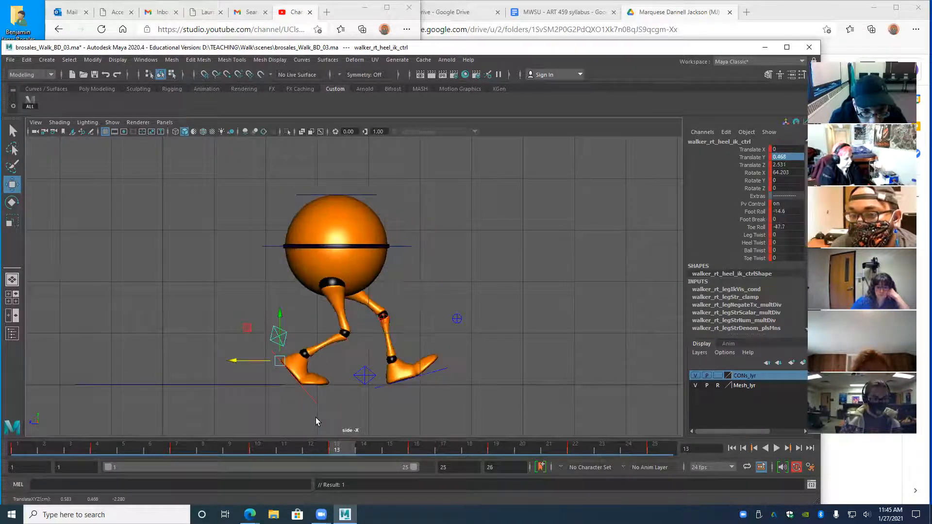
key(period)
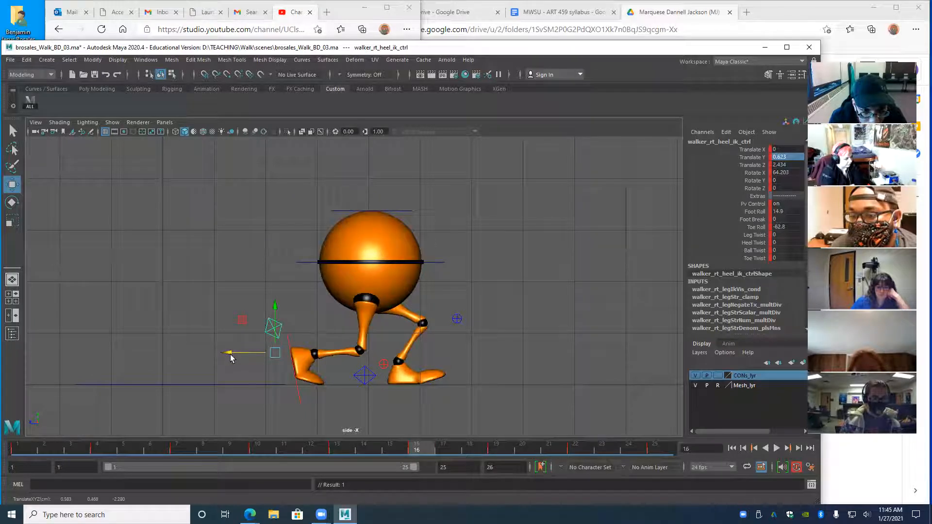
- Slide the heel further forward at frame 16 and set a key on it
drag(230, 355, 232, 355)
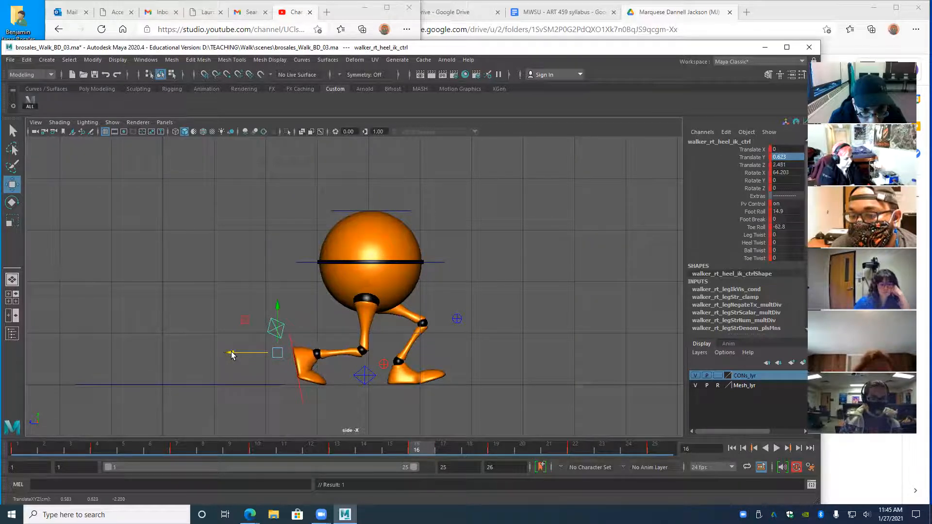
key(comma)
key(period)
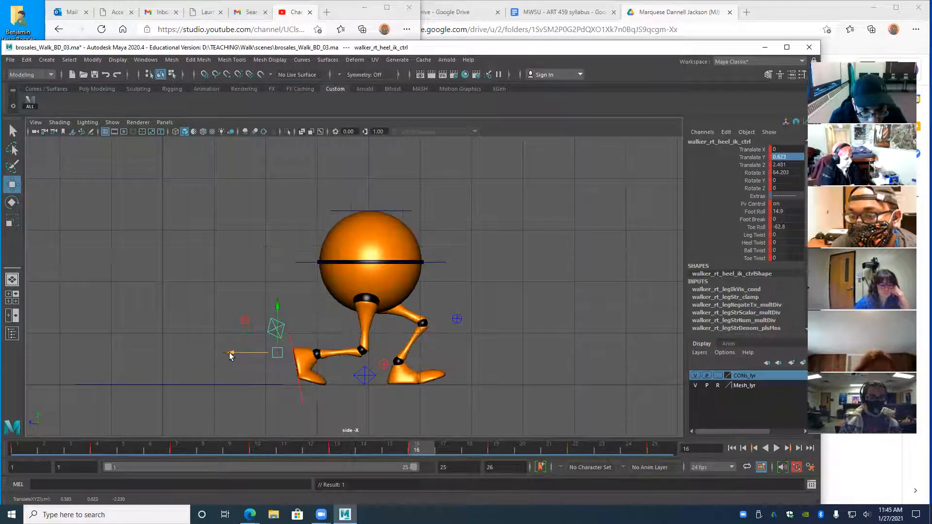
drag(229, 354, 232, 357)
key(s)
key(comma)
key(period)
- Flip repeatedly between the frame 16 and frame 13 heel poses, ending on frame 13
key(comma)
key(period)
key(comma)
key(period)
key(comma)
key(period)
key(comma)
key(period)
key(comma)
key(period)
key(comma)
key(period)
key(comma)
key(period)
key(comma)
- Step back to frame 7, then slide the heel slightly forward at frame 10
key(comma)
key(period)
key(comma)
key(comma)
key(period)
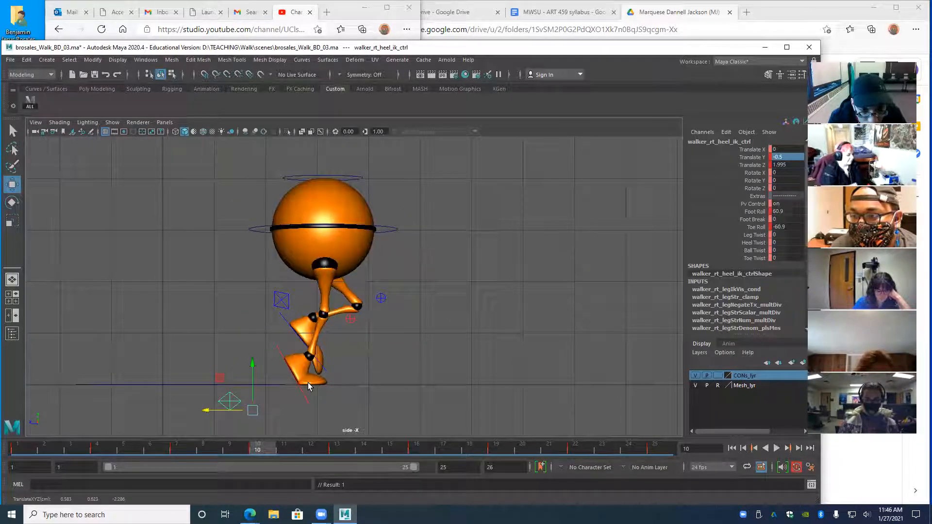
drag(205, 412, 206, 412)
key(period)
key(comma)
key(comma)
- Compare the frame 10 heel pose against frames 7, 13 and 16, returning to frame 7
key(period)
key(period)
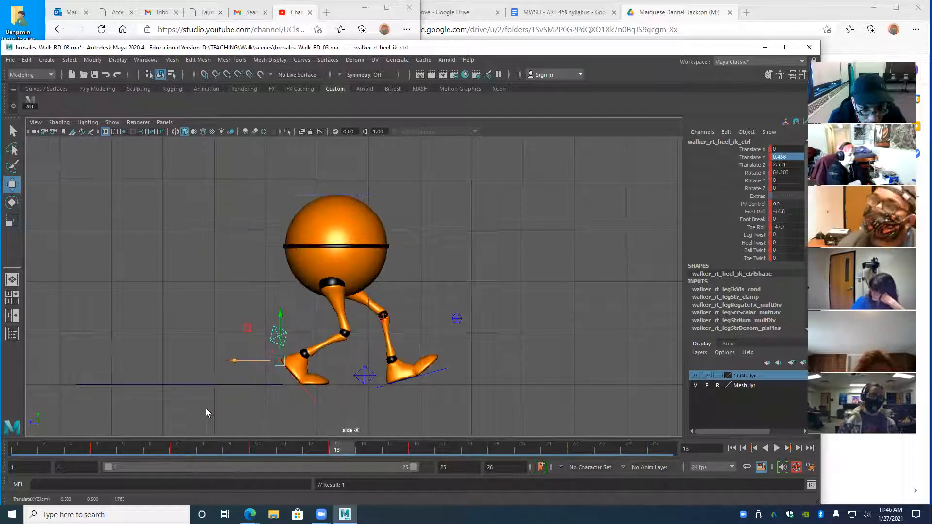
key(comma)
key(period)
key(comma)
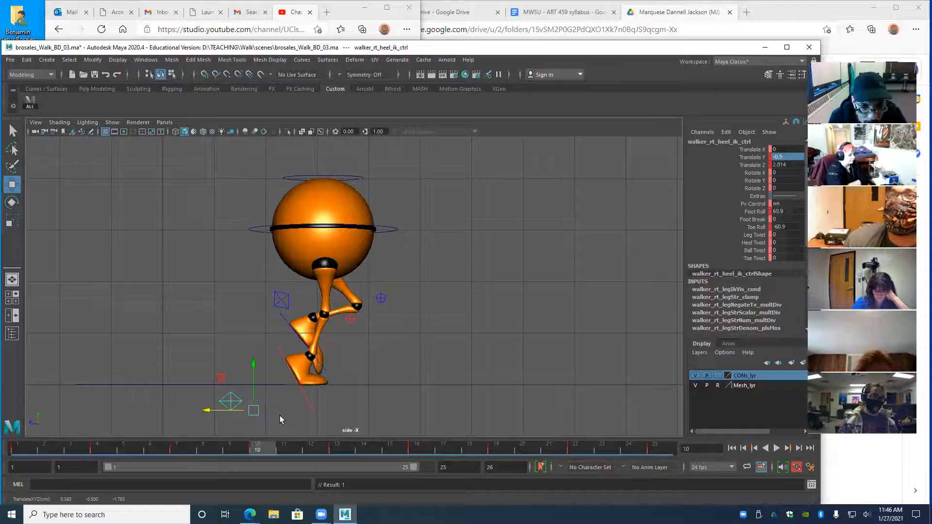
key(period)
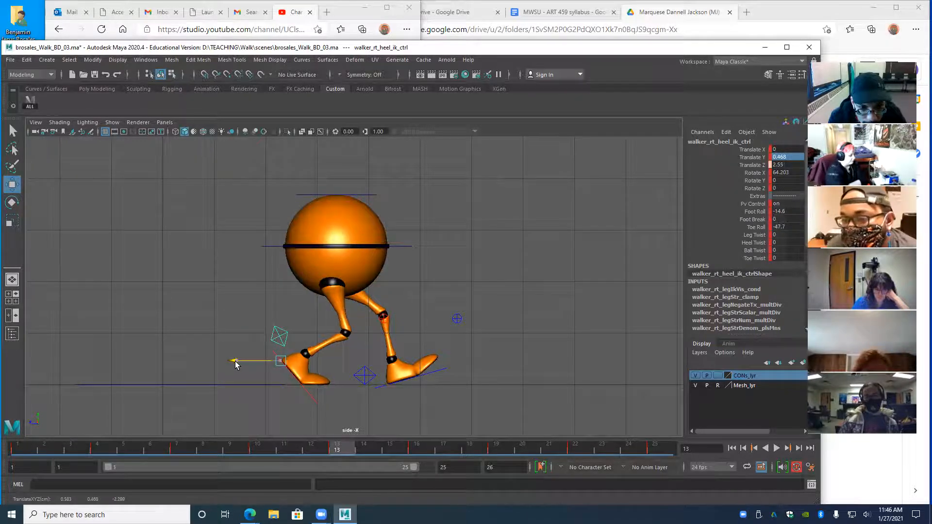
key(period)
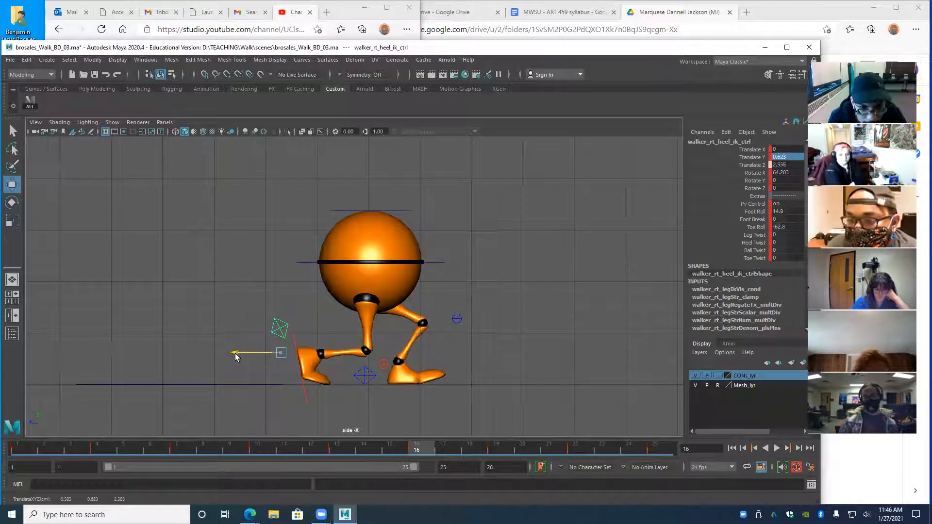
key(comma)
key(comma)
key(comma)
key(period)
key(comma)
key(period)
key(comma)
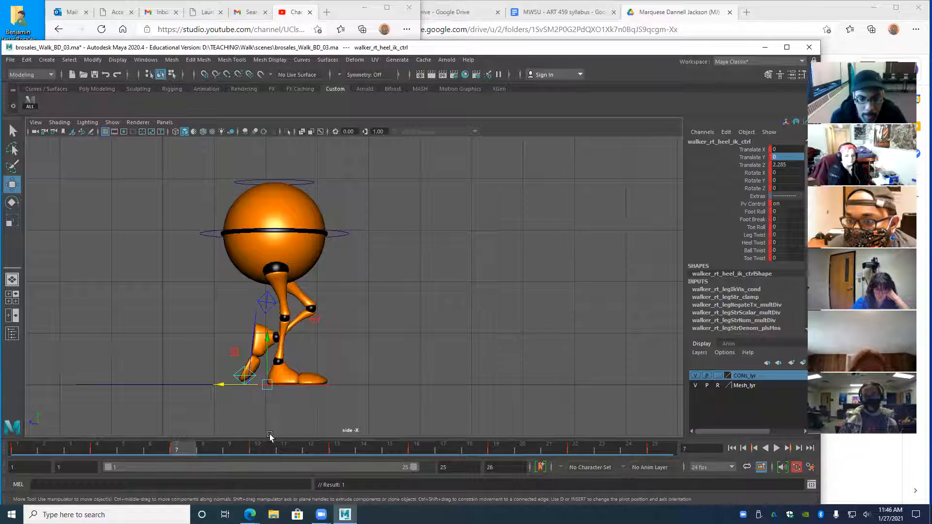
- Advance through the heel keys at frames 10, 16, 22 and 23 to the last key at 25
key(period)
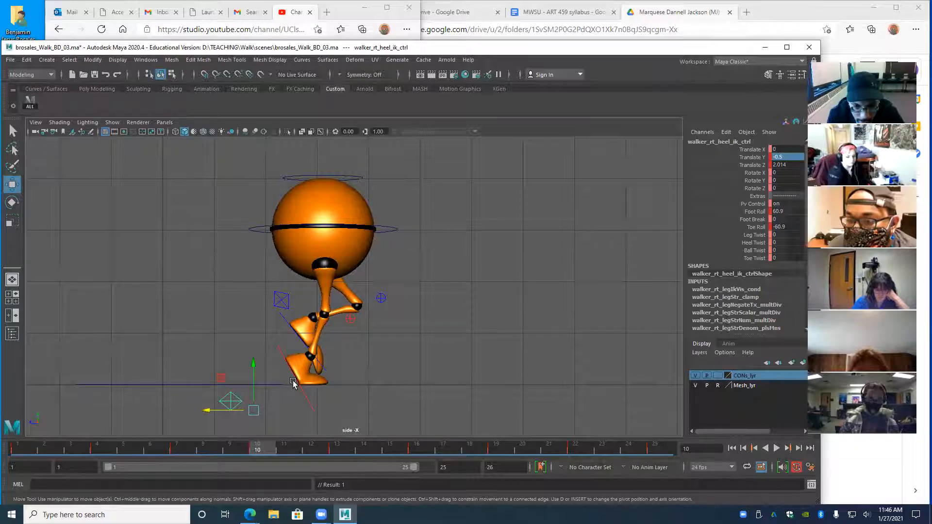
key(period)
key(period)
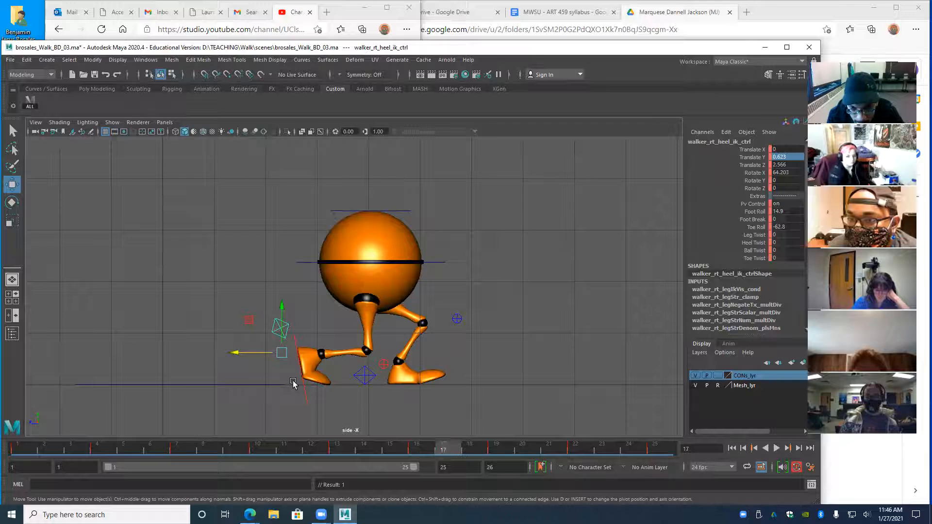
key(period)
key(period)
key(alt+period)
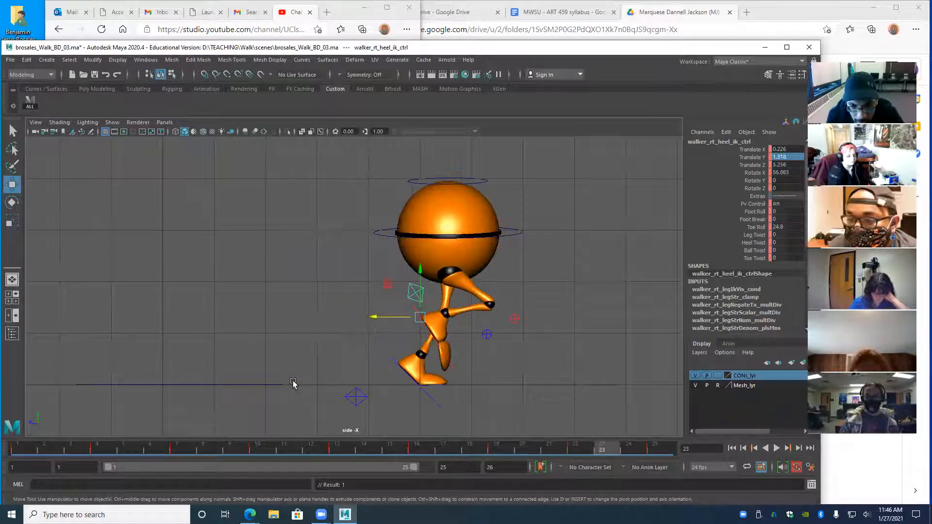
key(period)
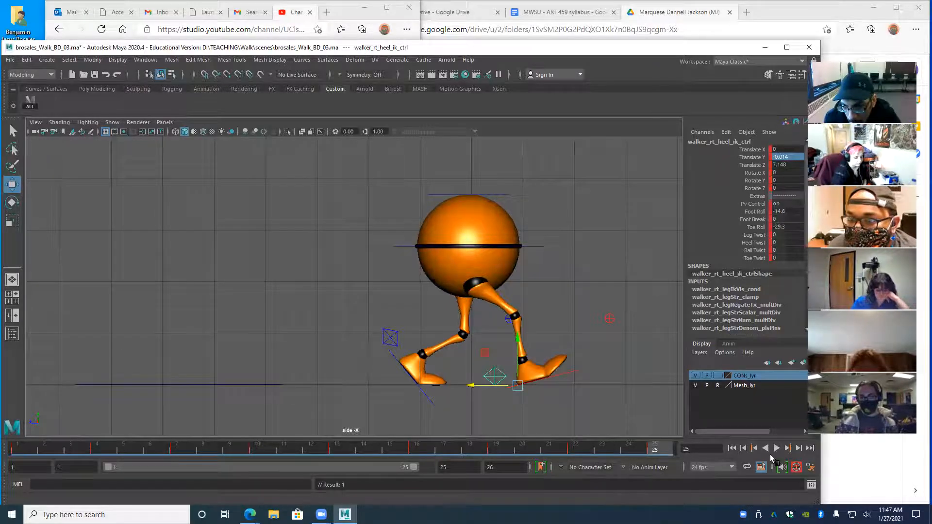
- Play the orange ball walker's walk cycle forward in the side view
click(777, 448)
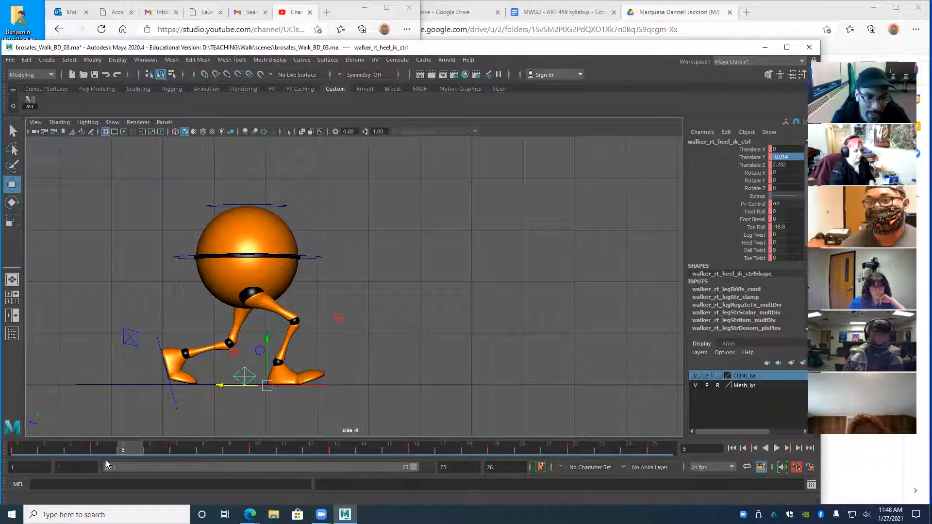
- Scrub the walk cycle to frames 2, 9 and 3 between replays, then rewind to frame 1 and play
drag(125, 450, 259, 460)
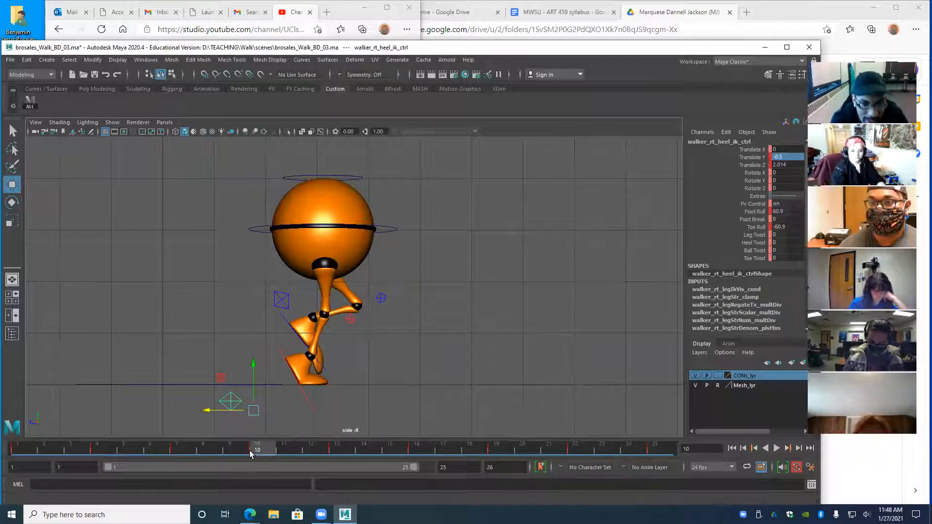
key(alt+v)
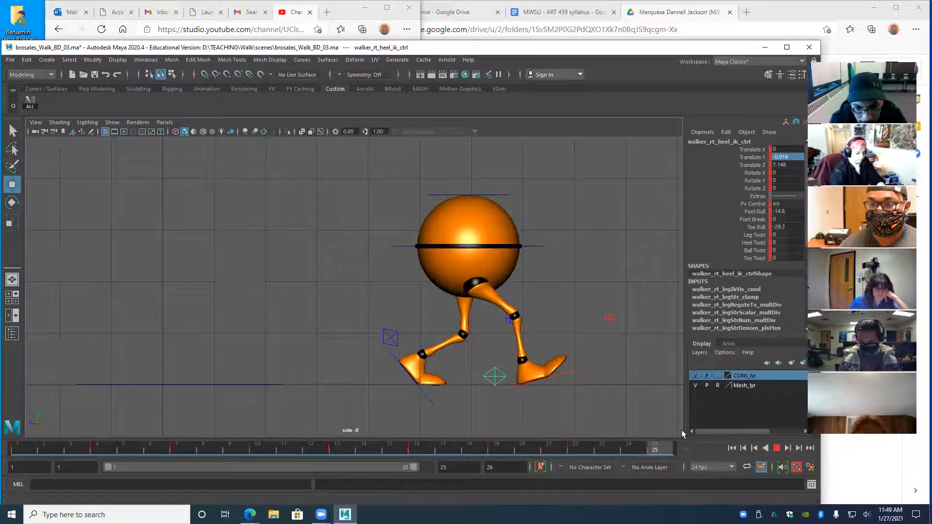
drag(424, 454, 149, 451)
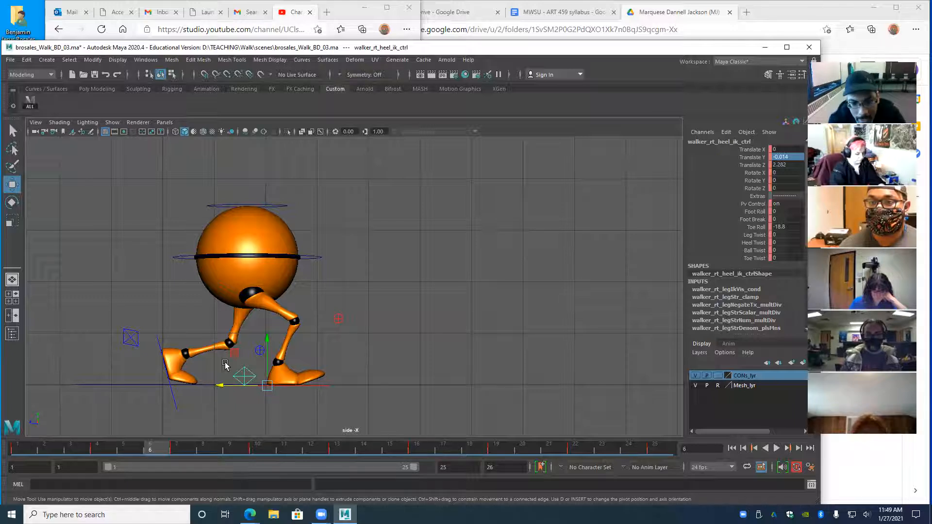
drag(150, 447, 236, 455)
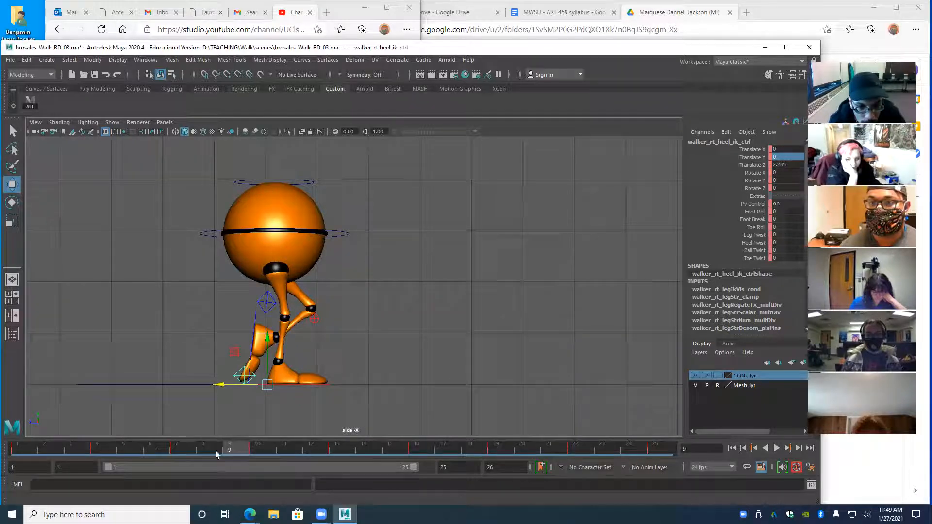
key(alt+v)
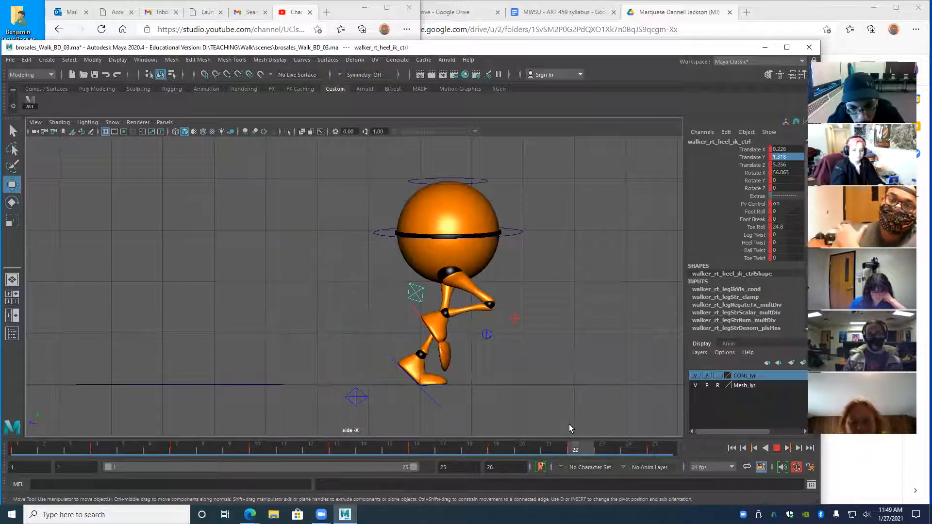
drag(568, 424, 19, 448)
click(775, 448)
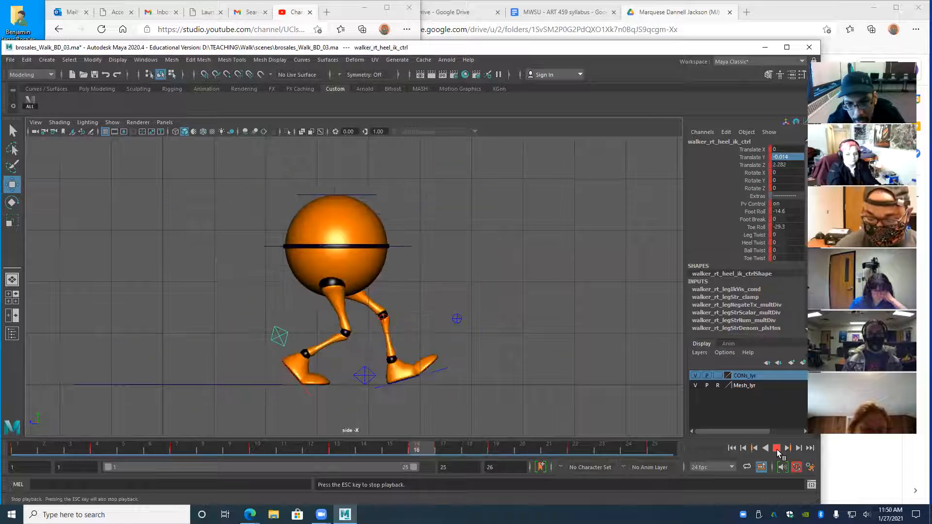
- Stop and restart playback, halt at frame 8, scrub through frames 14 and 22, then rewind to 1
click(777, 449)
key(alt+v)
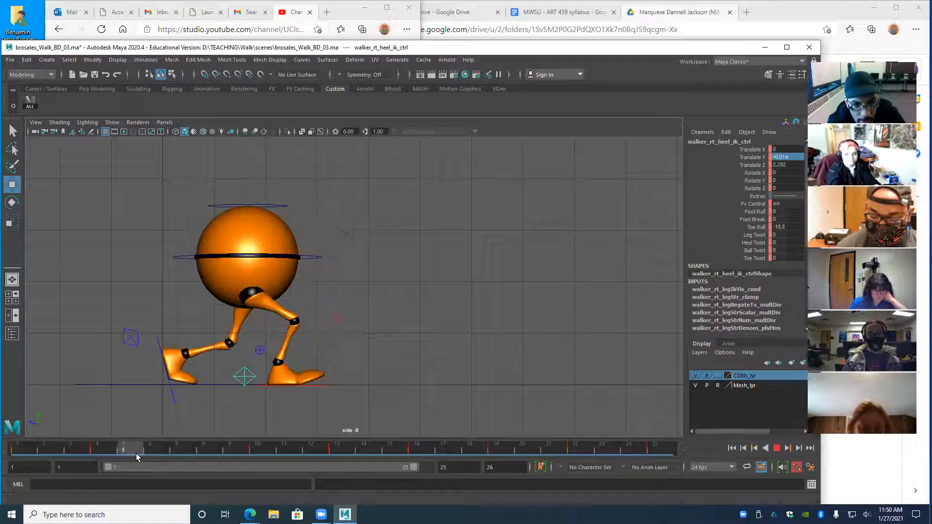
key(alt+v)
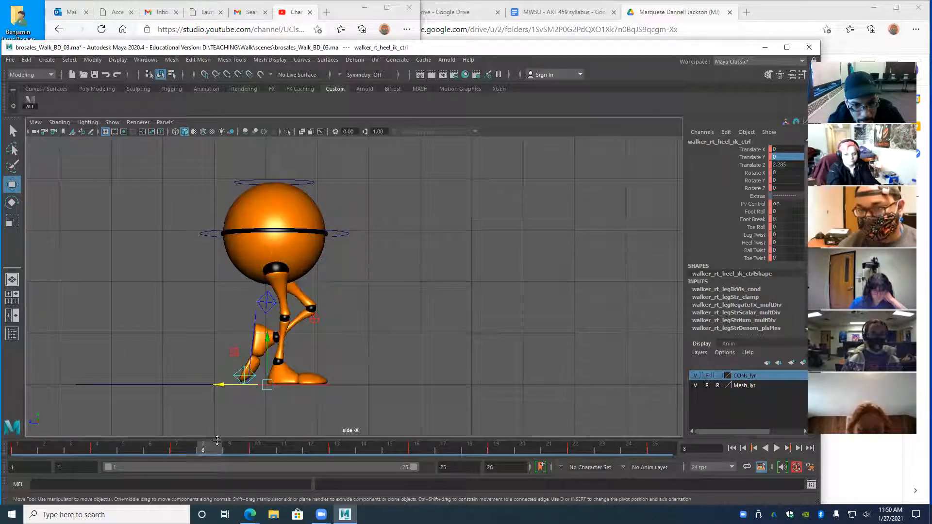
key(alt+v)
mouse_move(263, 449)
mouse_down()
mouse_move(614, 449)
mouse_move(475, 449)
mouse_move(563, 452)
mouse_up()
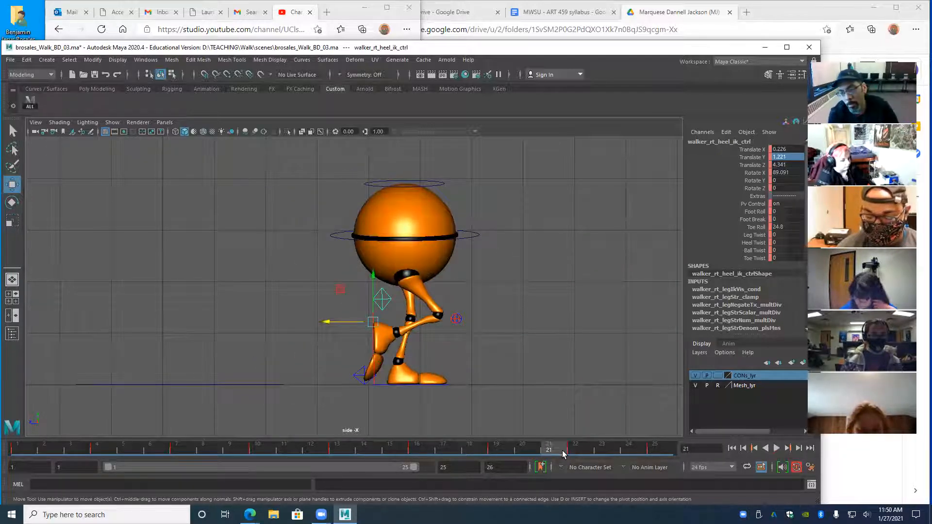
mouse_move(563, 452)
mouse_down()
mouse_move(631, 452)
mouse_move(18, 453)
mouse_move(202, 452)
mouse_move(123, 452)
mouse_up()
drag(126, 505, 602, 451)
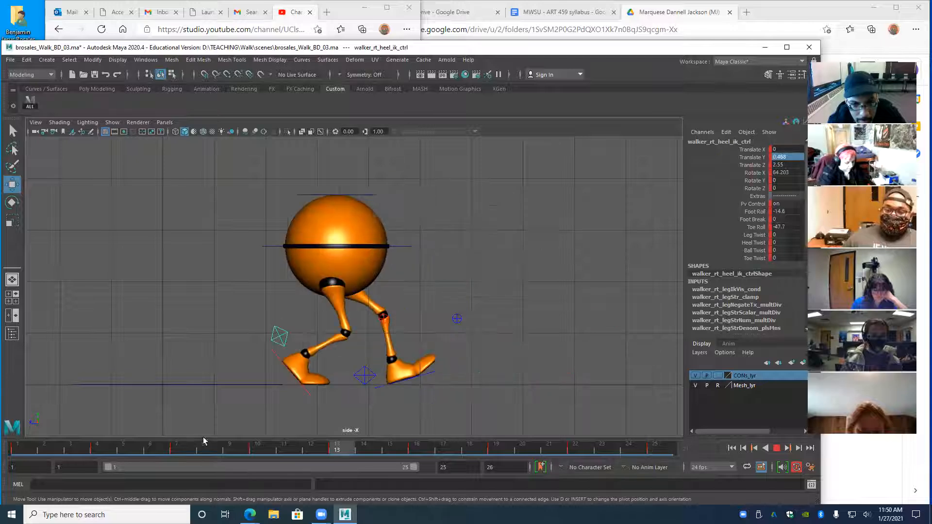
drag(485, 439, 27, 471)
- Play the walk from frame 1, stopping at the start, at frame 18, and near the start again
key(alt+v)
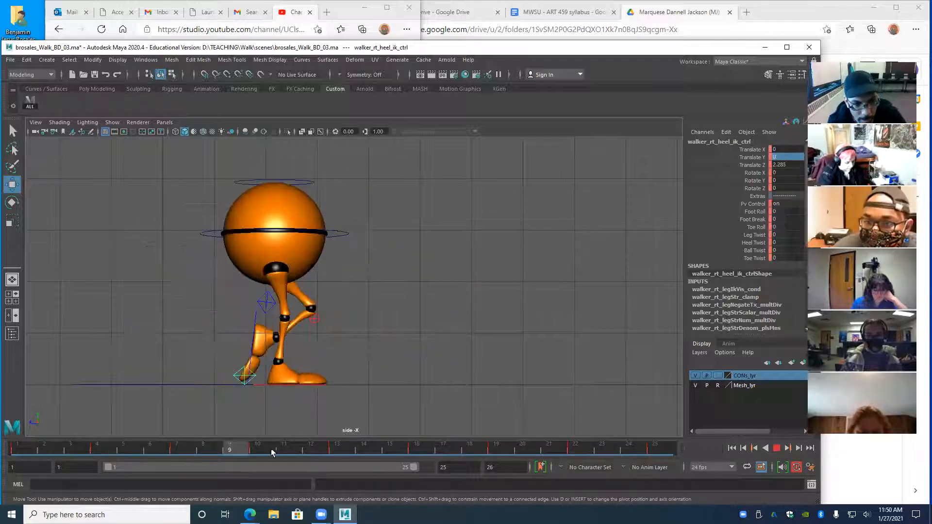
key(shift+alt+v)
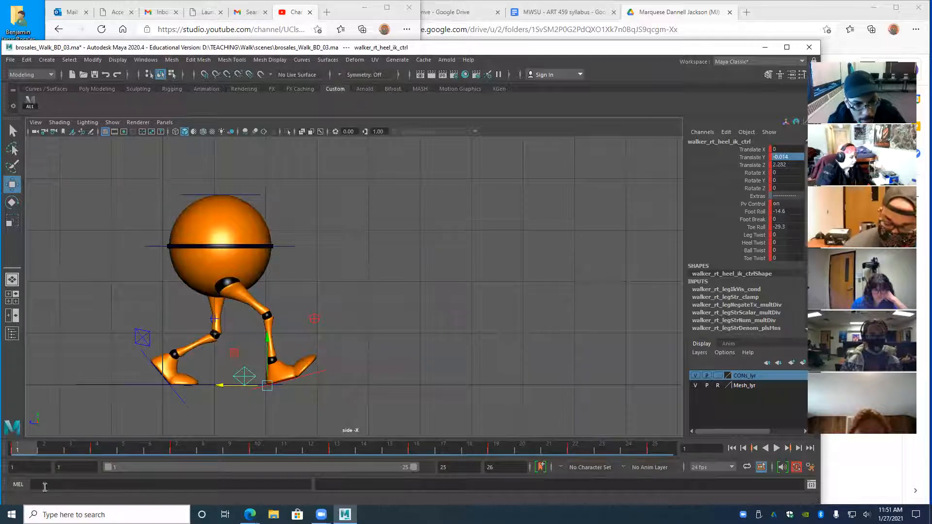
key(alt+v)
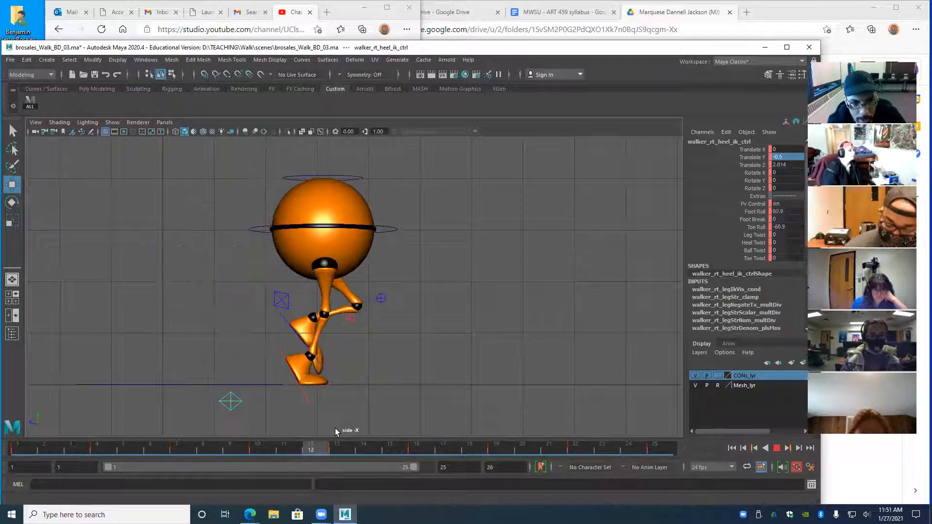
key(alt+v)
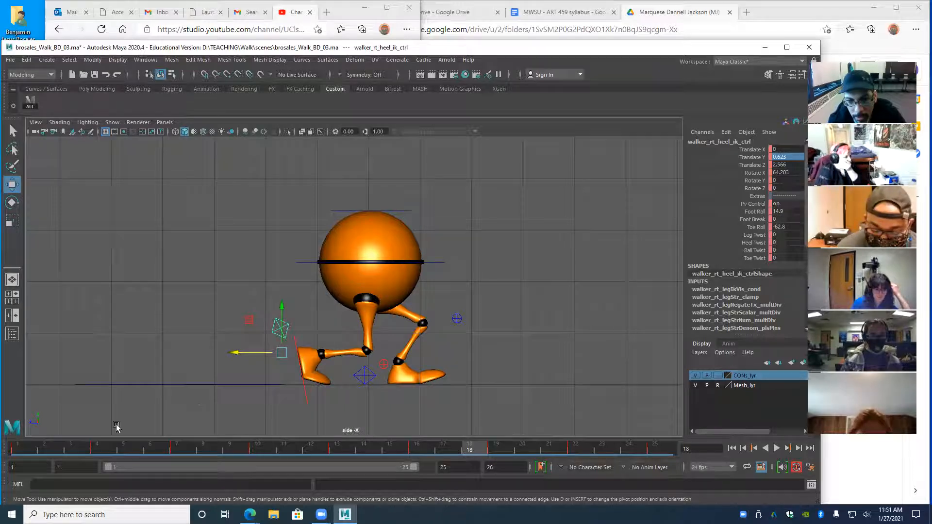
key(alt+v)
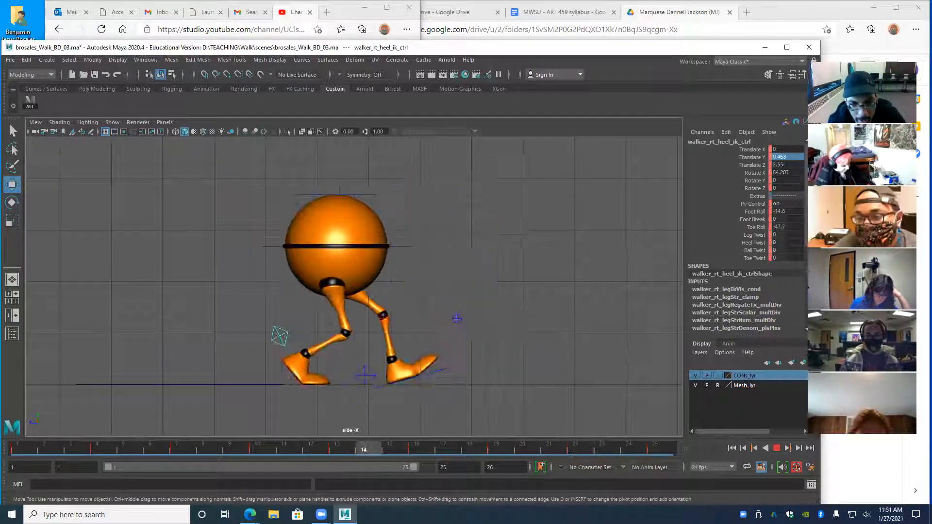
key(alt+v)
- Switch to the front, side and Graph Editor layout, play the cycle to frame 25, and narrow the window
key(space)
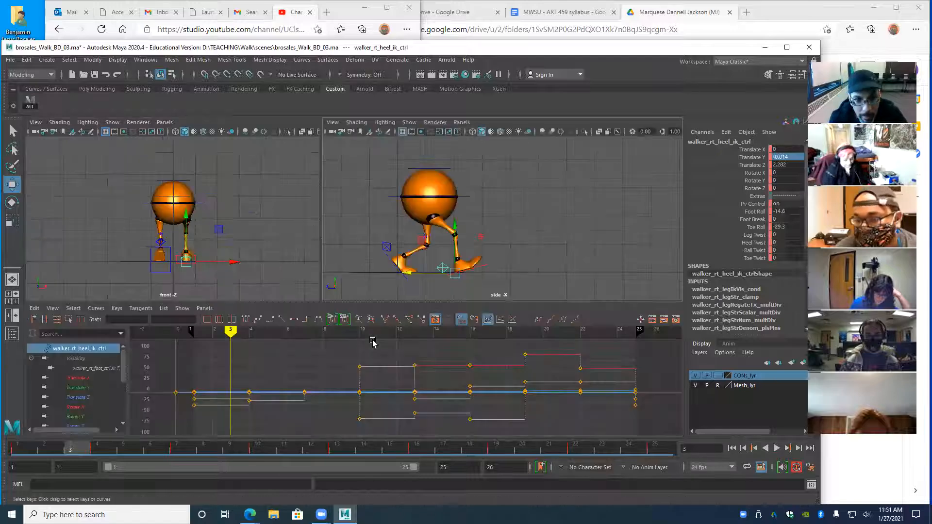
key(alt+v)
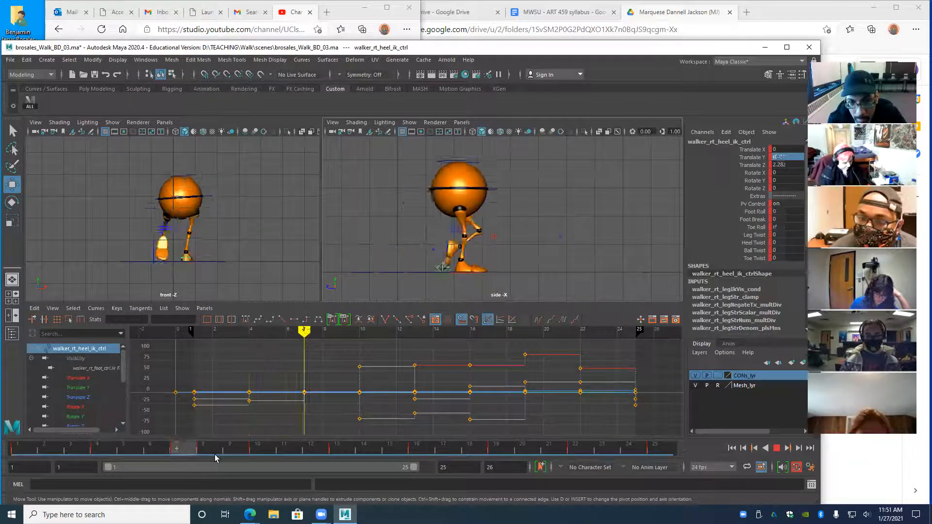
key(alt+v)
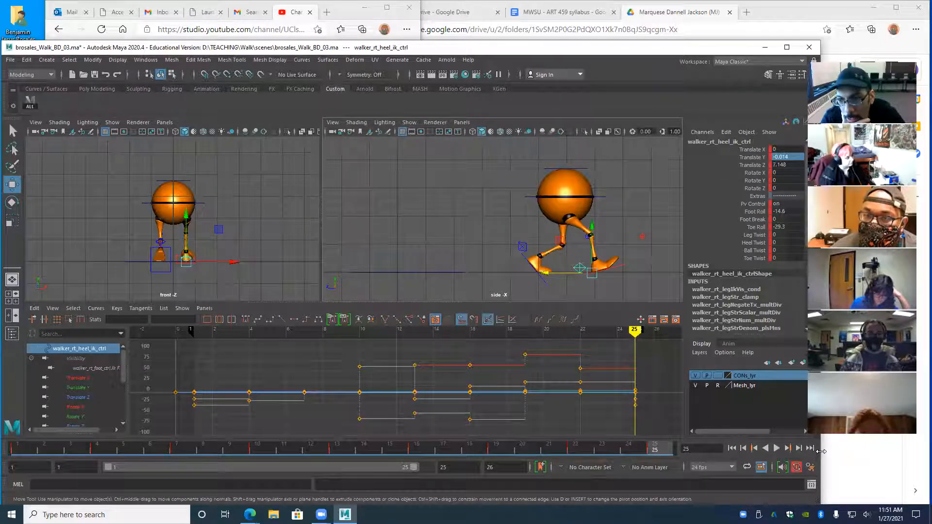
drag(820, 451, 805, 452)
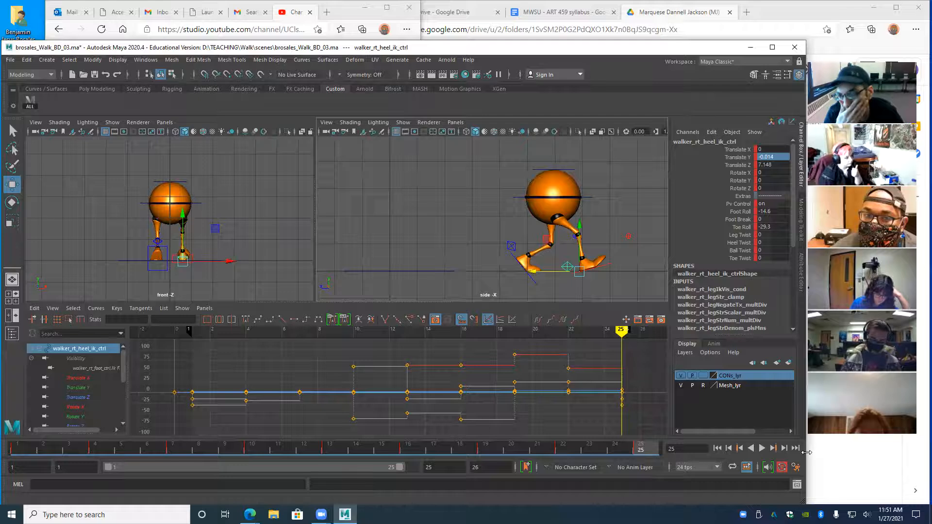